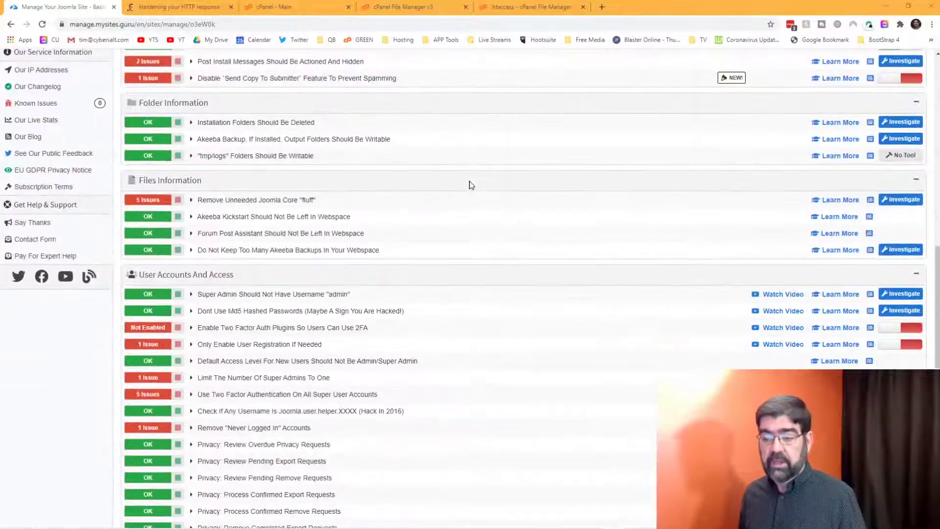
pyautogui.scroll(-4, 470, 185)
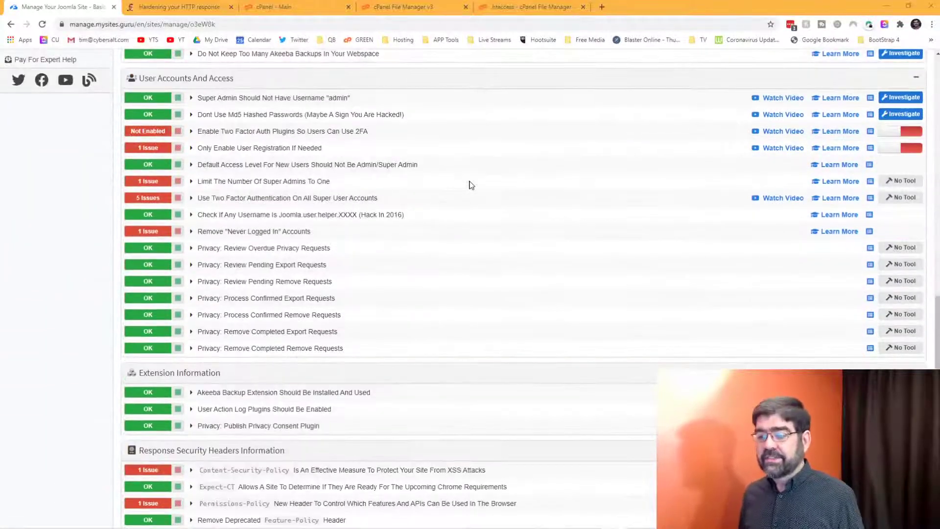
pyautogui.scroll(-20, 470, 185)
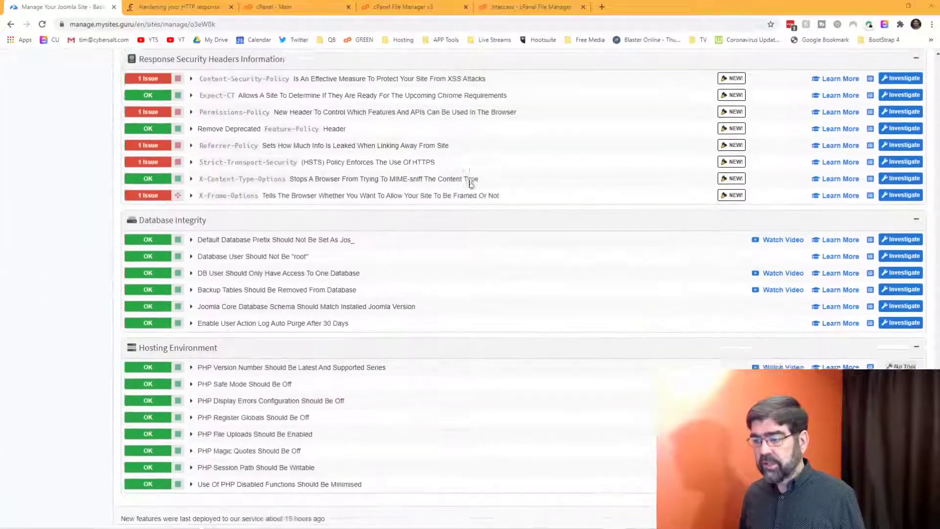
pyautogui.scroll(5, 470, 185)
pyautogui.scroll(-4, 478, 176)
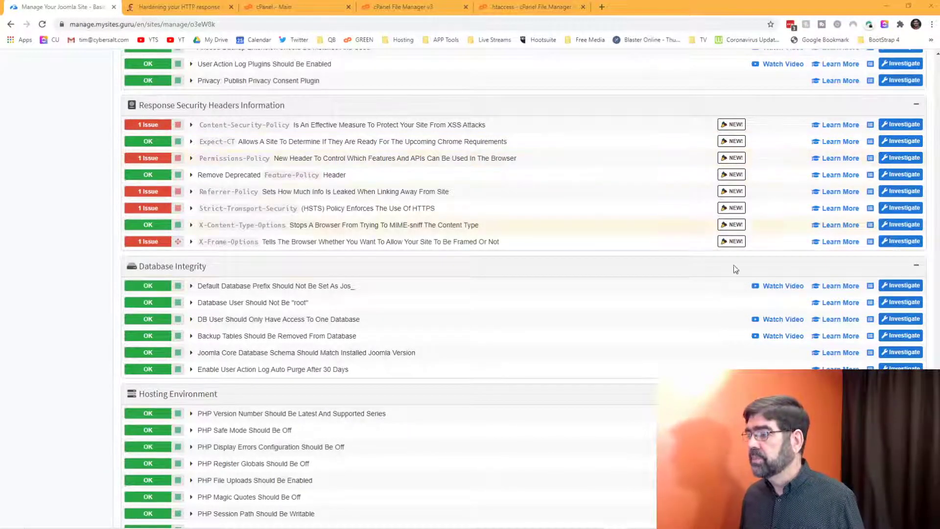
pyautogui.moveTo(937, 318); pyautogui.dragTo(937, 77)
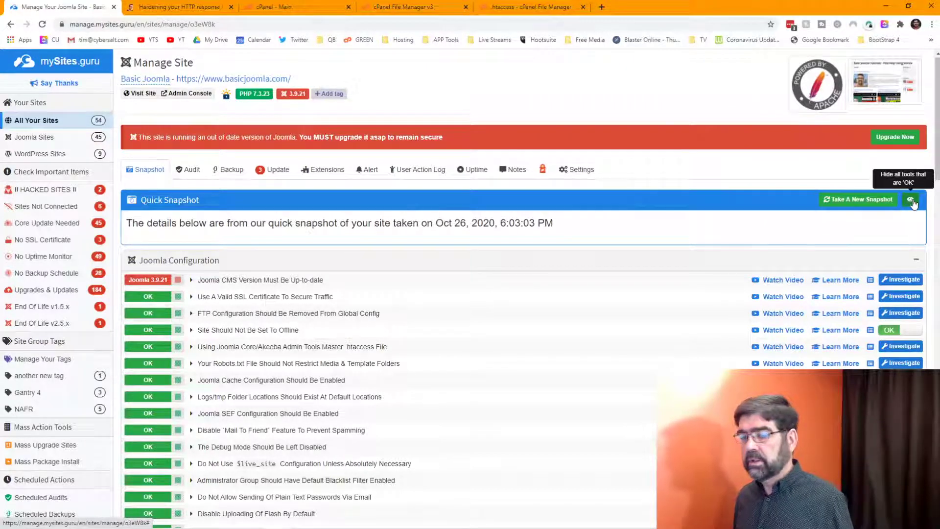
# Step: Hide all passing checks and scroll to Response Security Headers, where X-Frame-Options is flagged
pyautogui.click(912, 200)
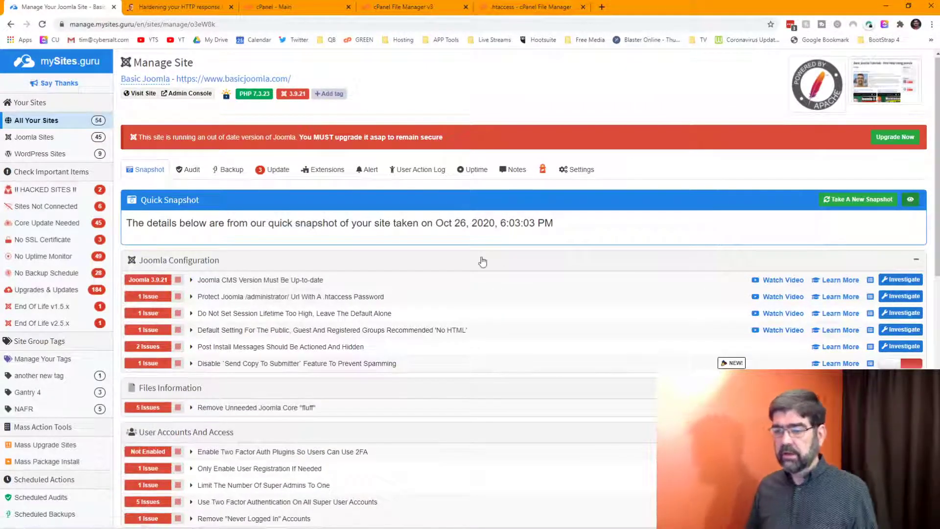
pyautogui.scroll(-3, 483, 255)
pyautogui.scroll(-7, 489, 227)
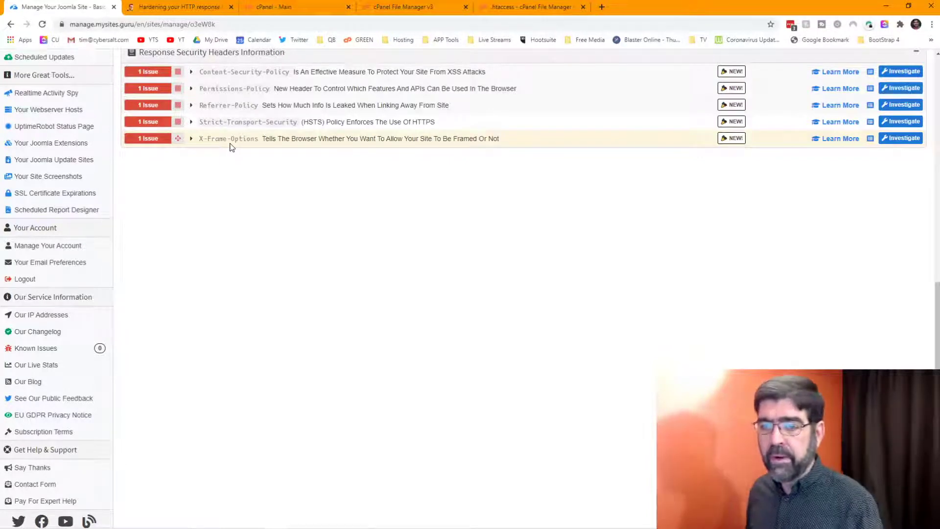
# Step: Read the X-Frame-Options recommendation and open Scott Helme's 'Hardening your HTTP response headers' article
pyautogui.click(839, 139)
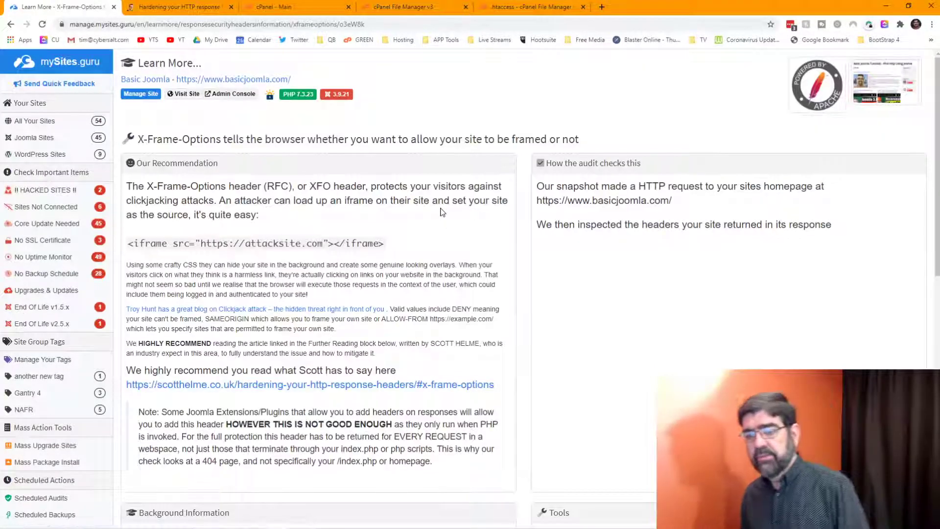
pyautogui.scroll(-1, 440, 212)
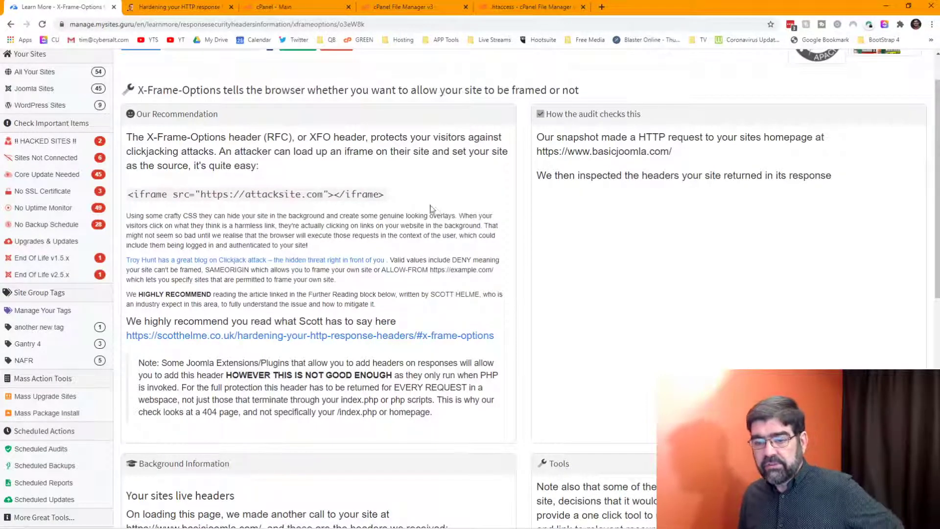
pyautogui.scroll(1, 296, 237)
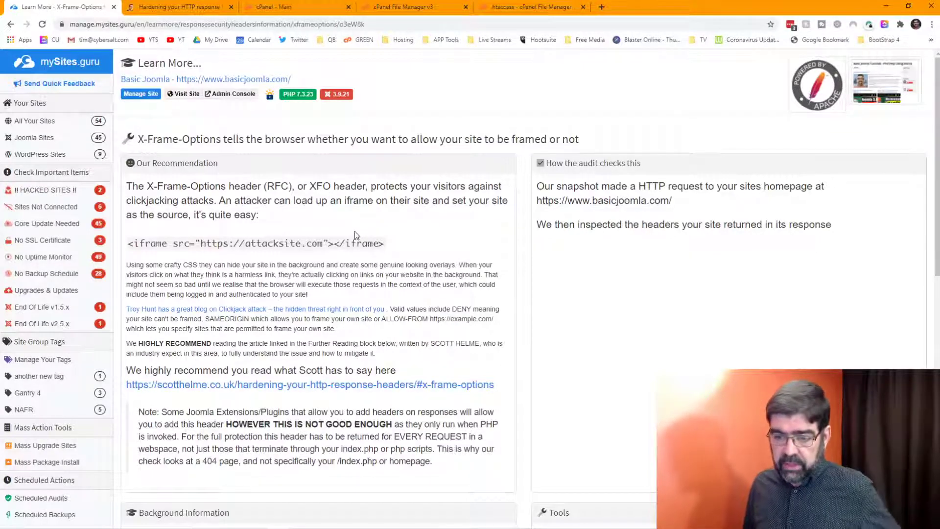
pyautogui.scroll(-3, 353, 232)
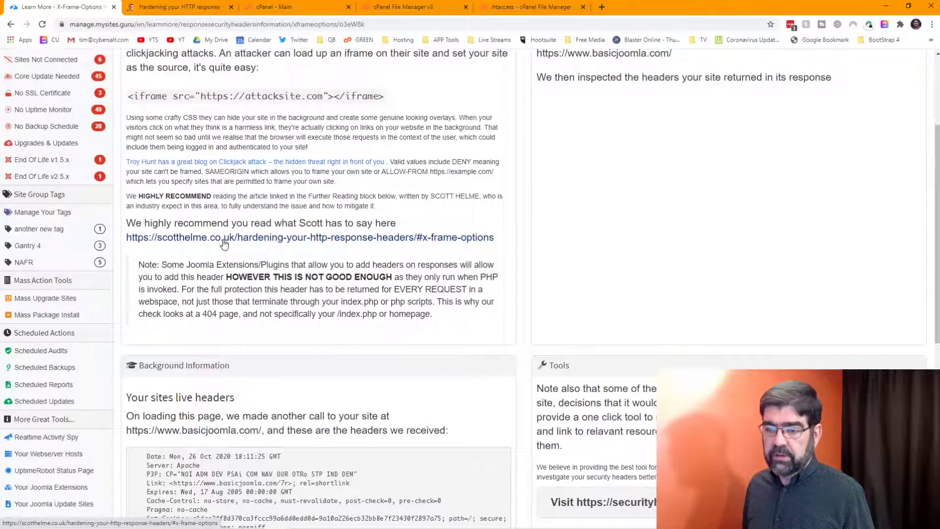
pyautogui.click(317, 238)
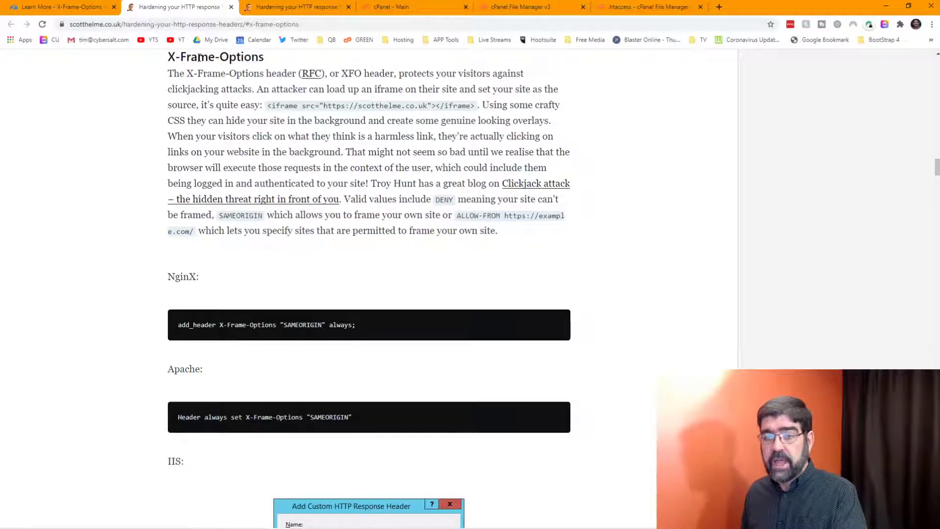
# Step: Close the duplicate copy of the article
pyautogui.click(324, 8)
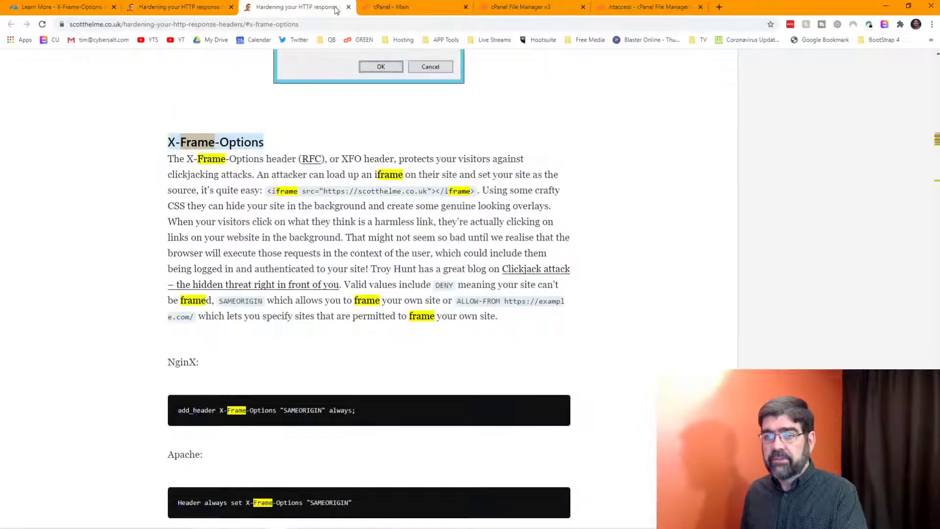
pyautogui.click(349, 7)
pyautogui.click(195, 10)
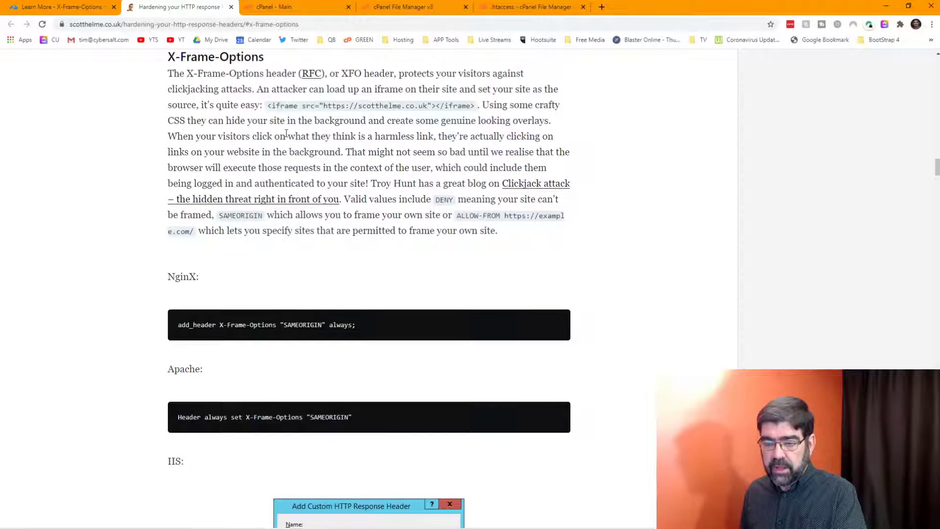
# Step: Copy the Apache 'Header always set X-Frame-Options SAMEORIGIN' line and go back to cPanel
pyautogui.scroll(-3, 318, 148)
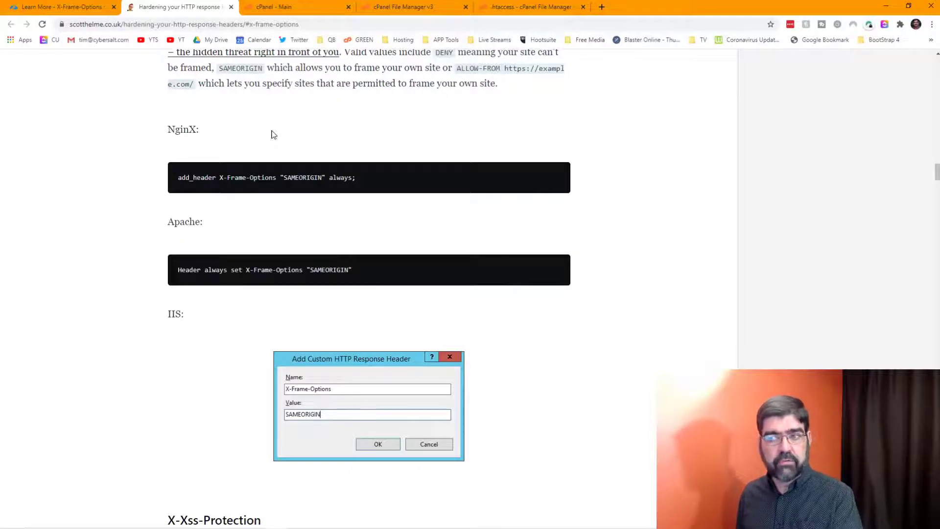
pyautogui.scroll(-2, 274, 135)
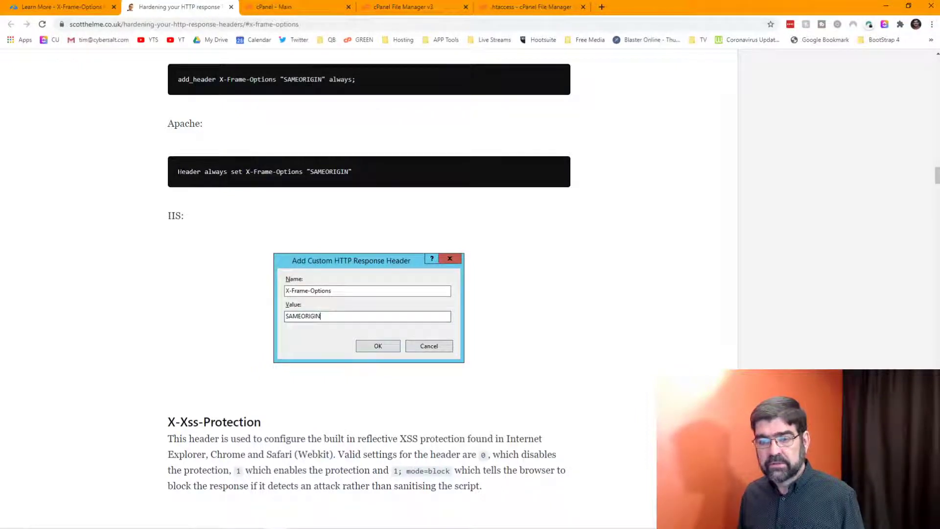
pyautogui.moveTo(178, 171); pyautogui.dragTo(352, 172)
pyautogui.rightClick(349, 171)
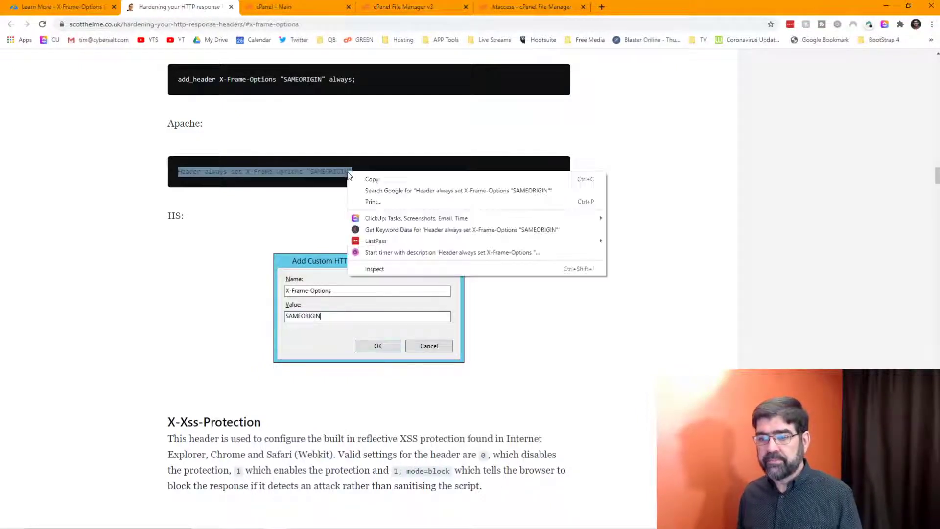
pyautogui.click(365, 178)
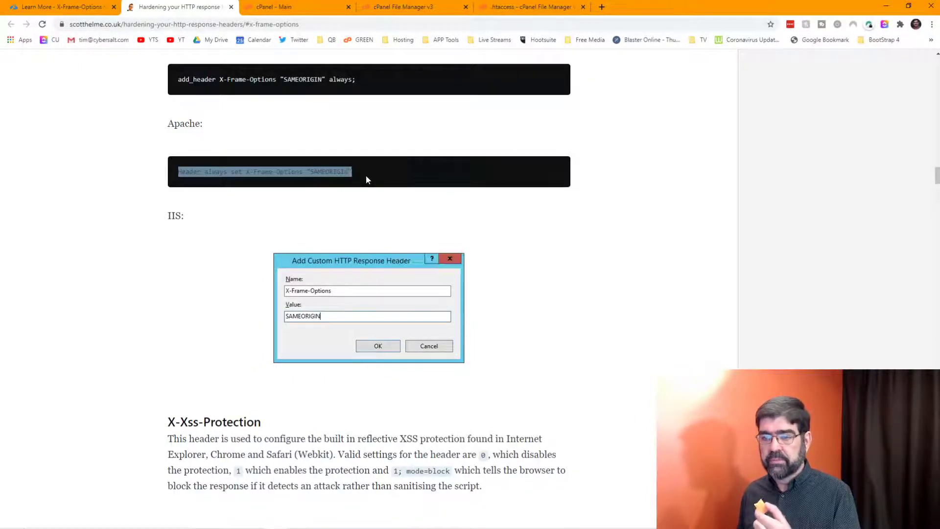
pyautogui.click(274, 10)
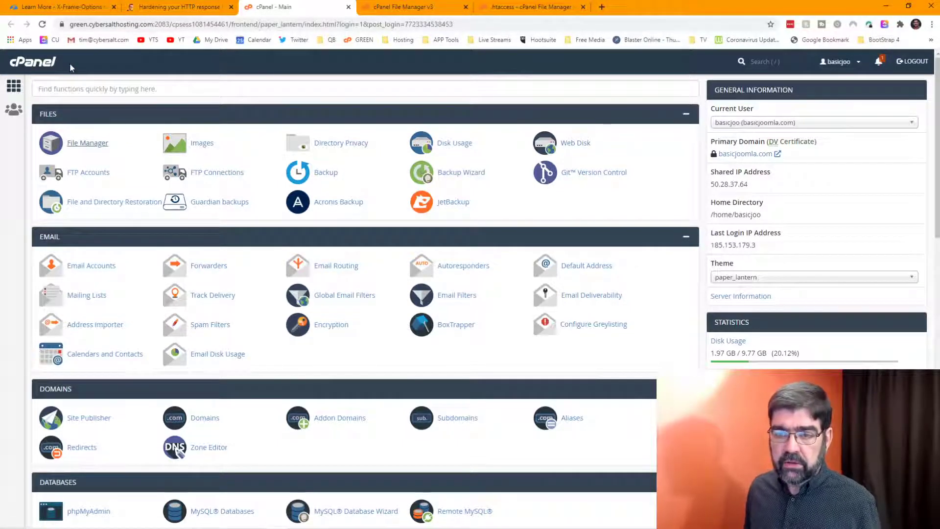
# Step: Open File Manager, go into public_html and edit the .htaccess file
pyautogui.click(91, 143)
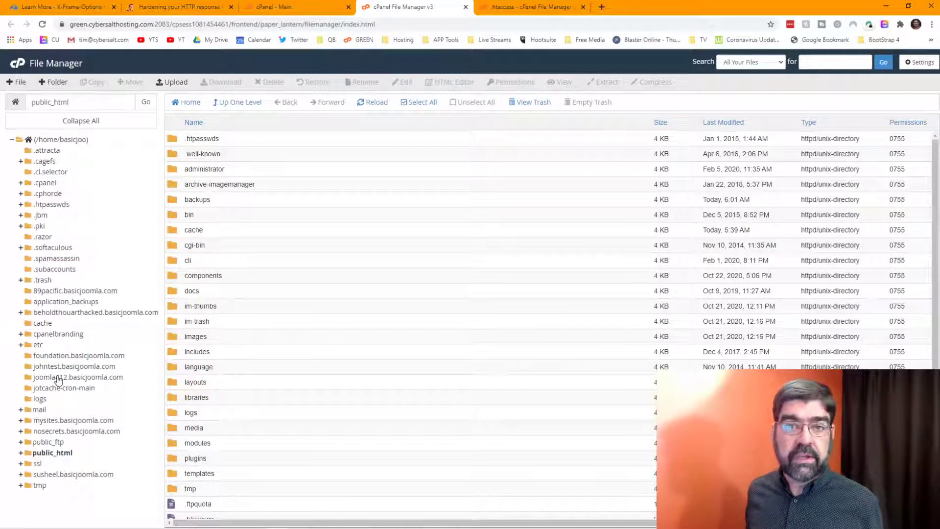
pyautogui.click(58, 455)
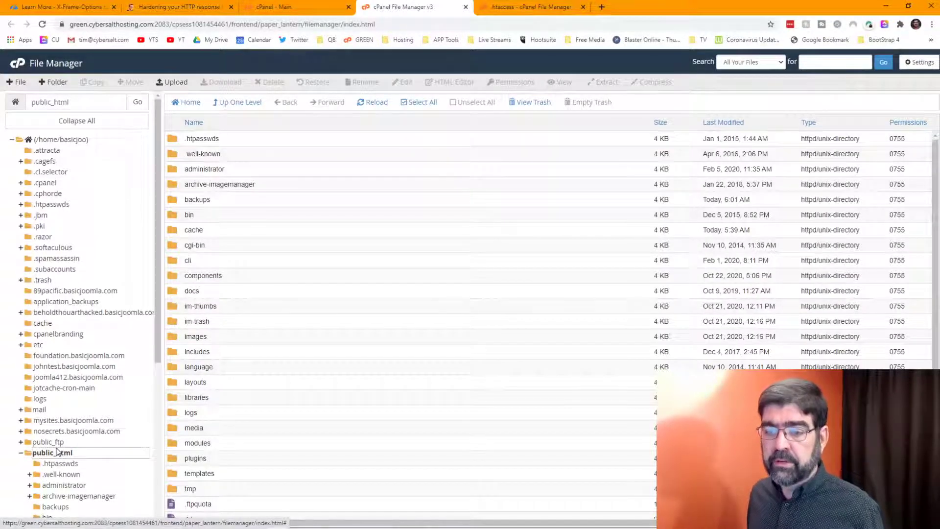
pyautogui.scroll(-5, 271, 253)
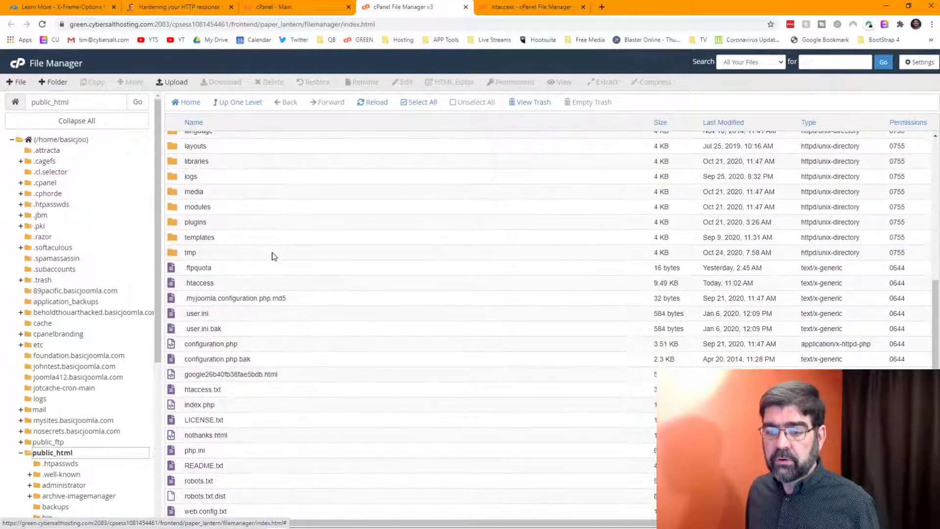
pyautogui.rightClick(177, 282)
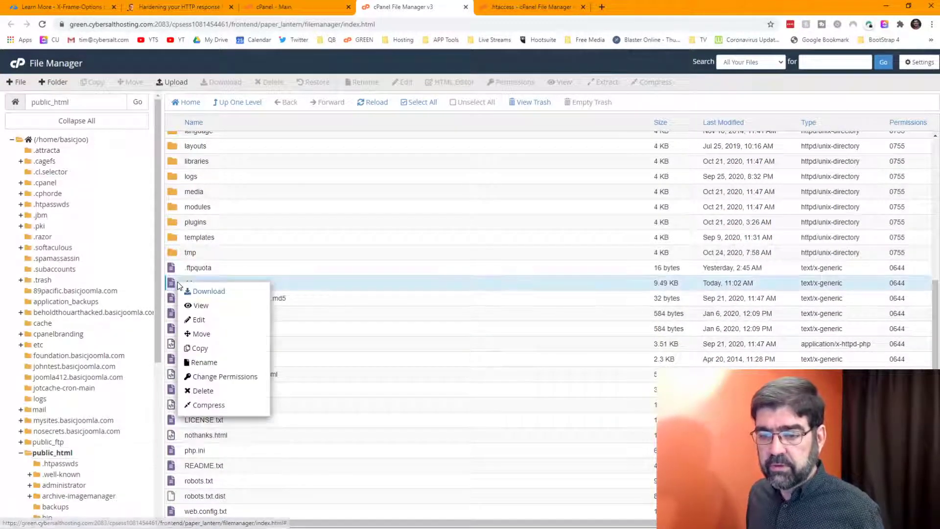
pyautogui.click(218, 320)
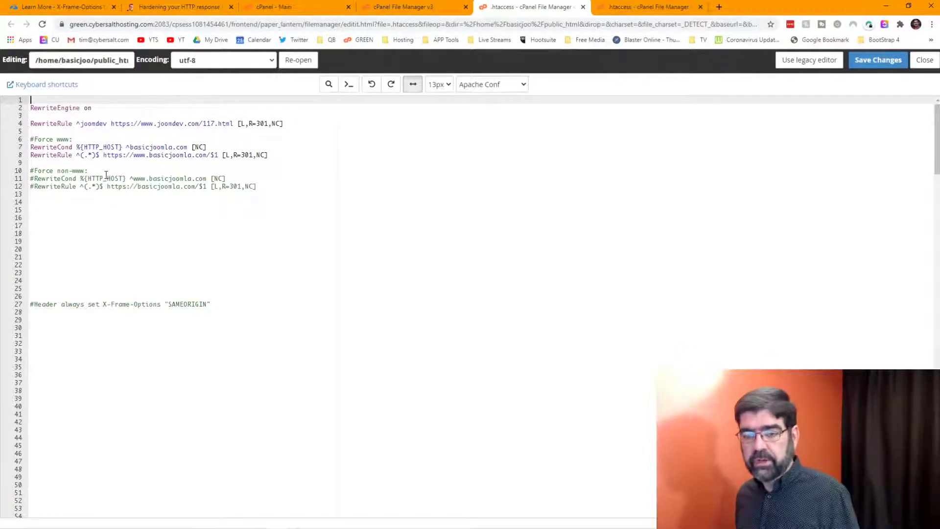
# Step: Remove the # from the X-Frame-Options SAMEORIGIN header on line 27 and save .htaccess
pyautogui.scroll(-1, 68, 253)
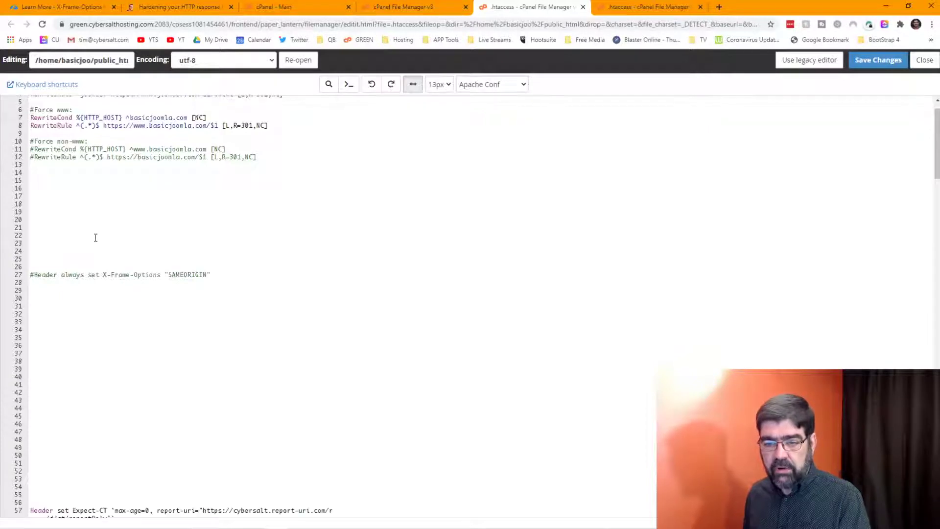
pyautogui.click(36, 275)
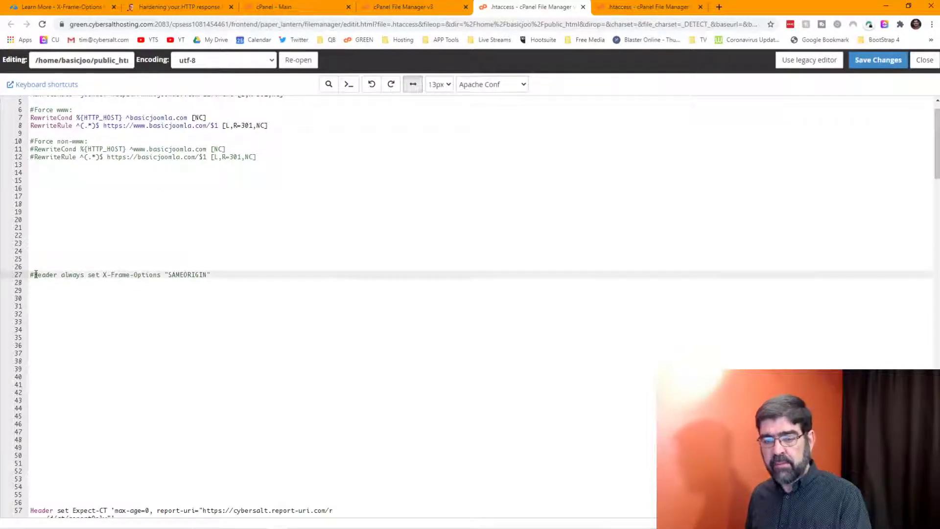
pyautogui.press('BackSpace')
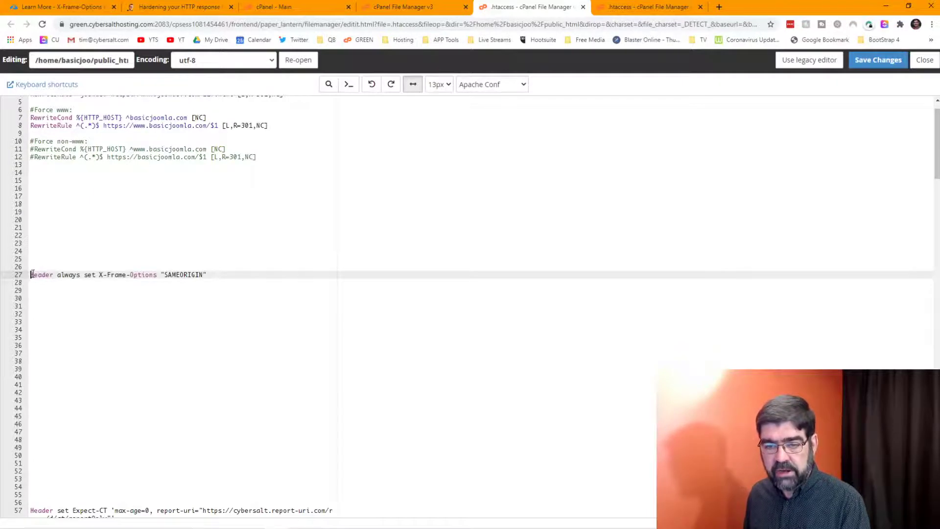
pyautogui.moveTo(30, 275); pyautogui.dragTo(247, 274)
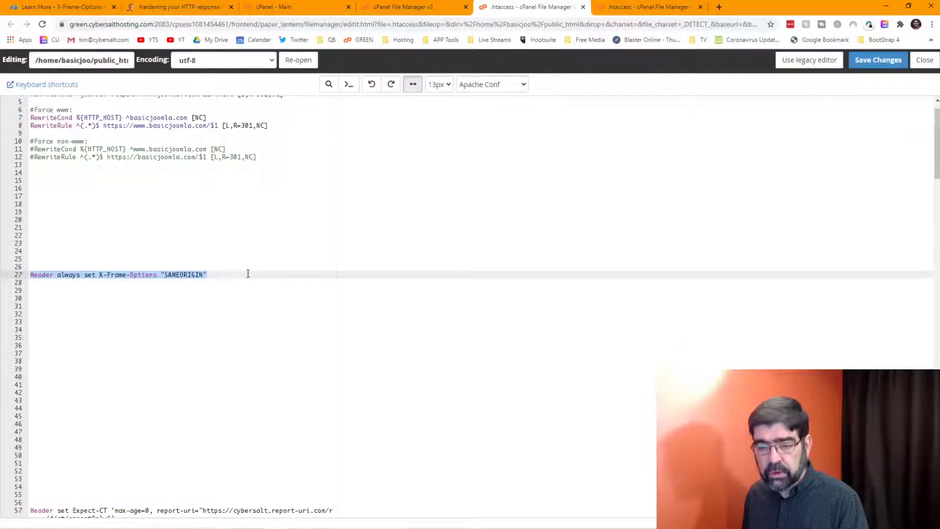
pyautogui.click(248, 273)
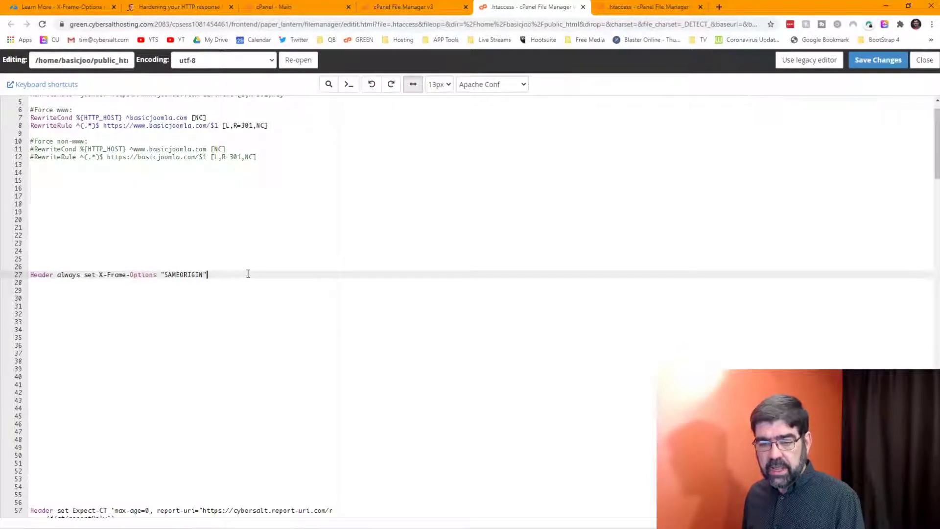
pyautogui.click(870, 63)
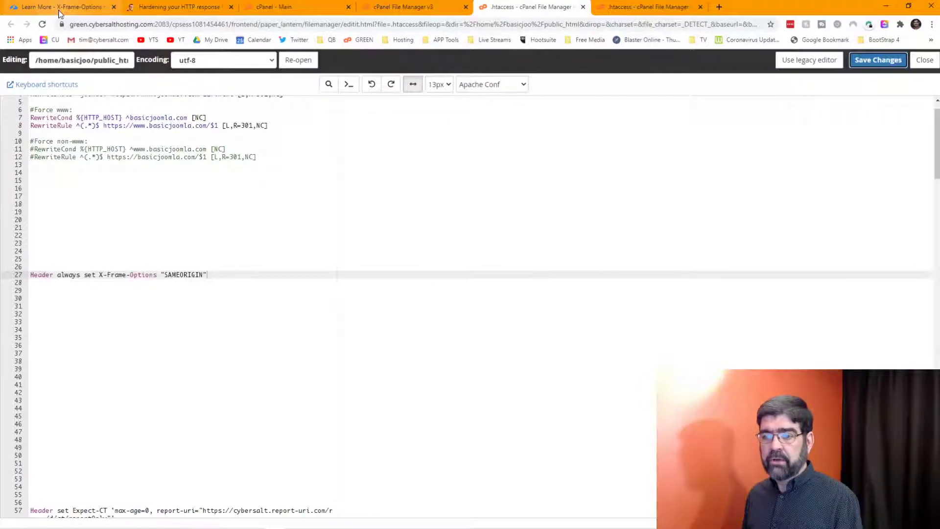
# Step: Return to the X-Frame-Options results for all sites and open Basic Joomla's Manage Site page
pyautogui.click(59, 7)
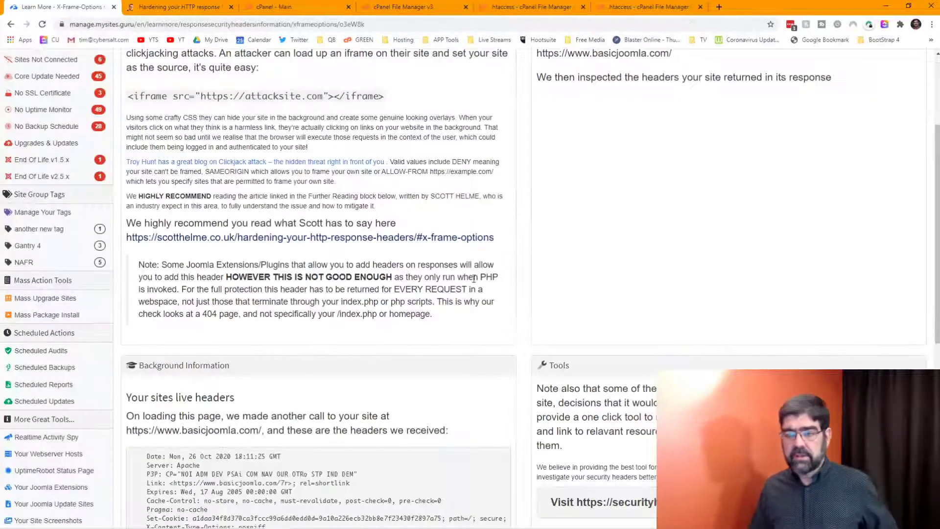
pyautogui.click(11, 24)
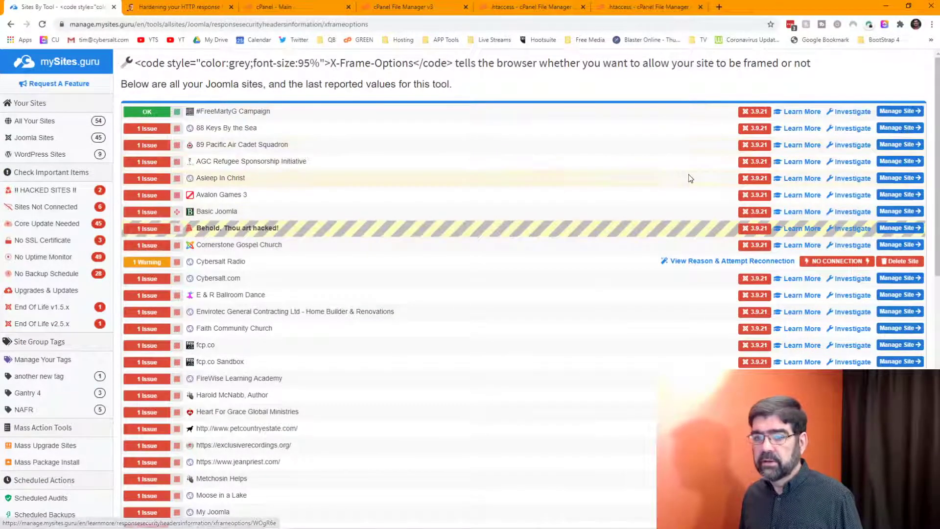
pyautogui.scroll(-6, 689, 178)
pyautogui.scroll(6, 689, 179)
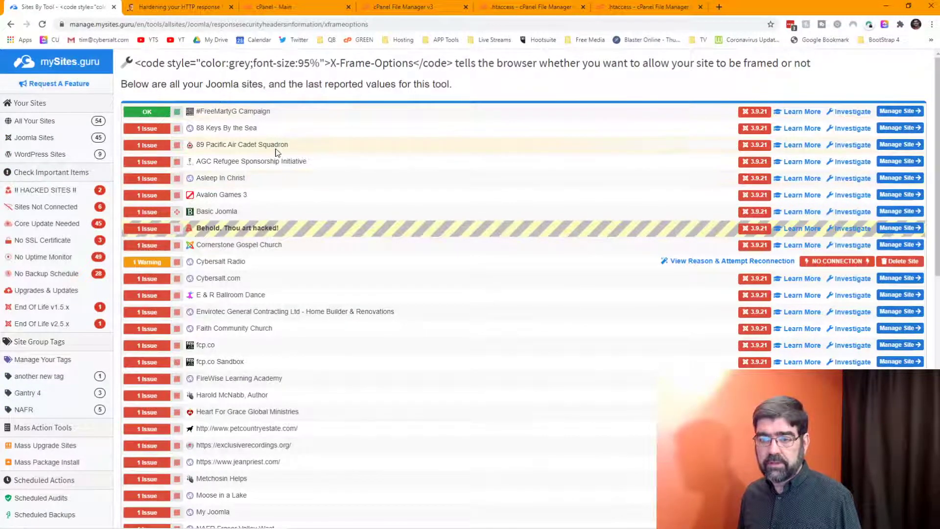
pyautogui.click(226, 212)
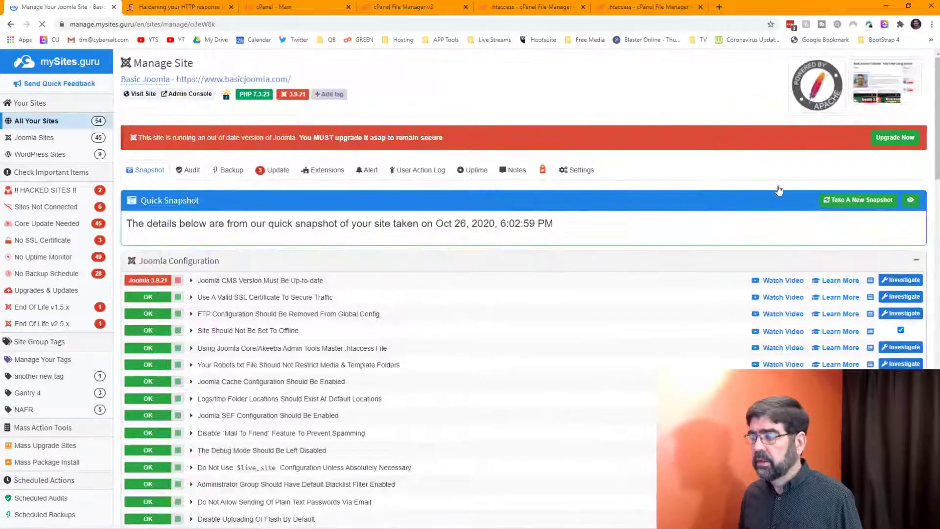
# Step: Take a new Basic Joomla snapshot and confirm X-Frame-Options now shows OK under Response Security Headers
pyautogui.click(848, 202)
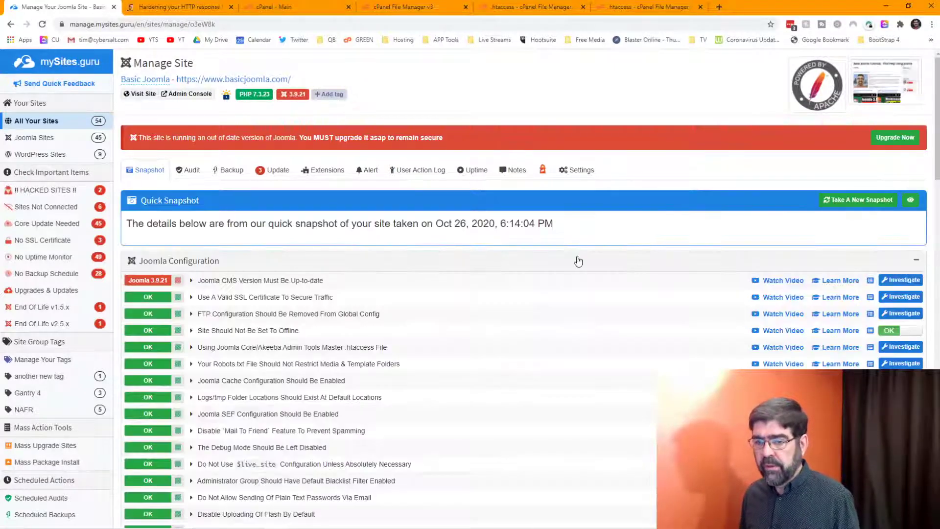
pyautogui.click(911, 200)
pyautogui.scroll(-5, 509, 289)
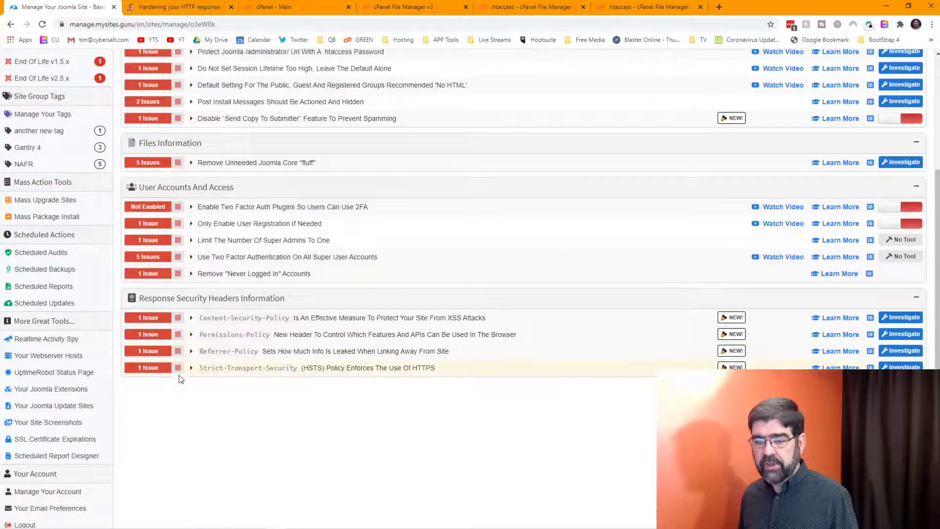
pyautogui.scroll(5, 755, 236)
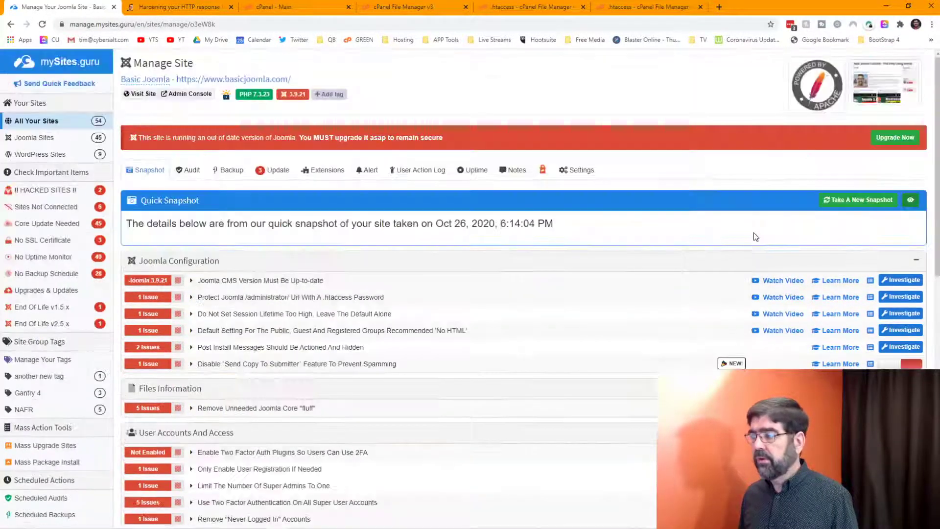
pyautogui.click(911, 200)
pyautogui.scroll(-10, 563, 316)
pyautogui.scroll(-6, 547, 322)
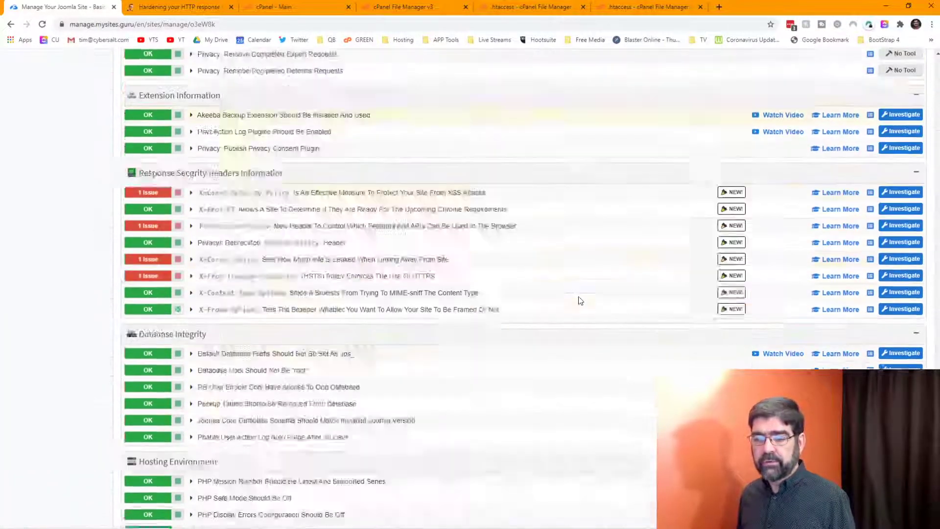
pyautogui.scroll(2, 441, 162)
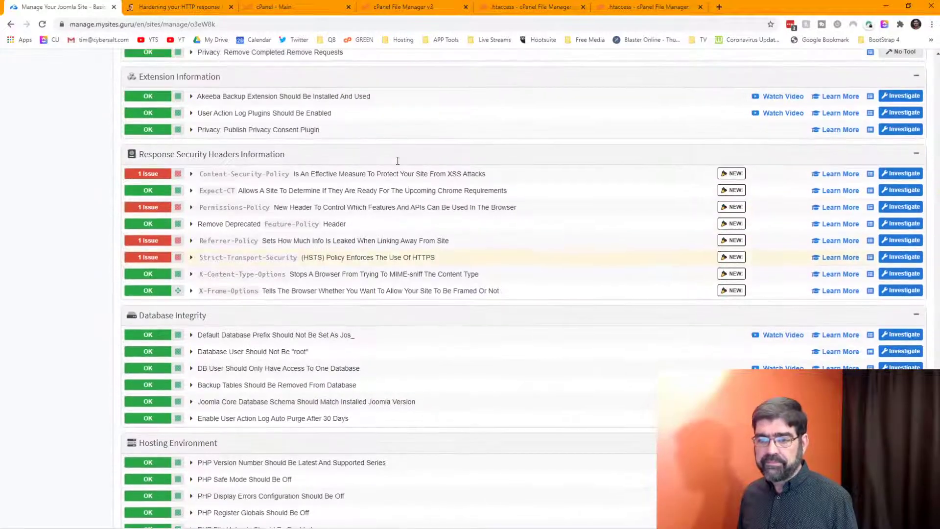
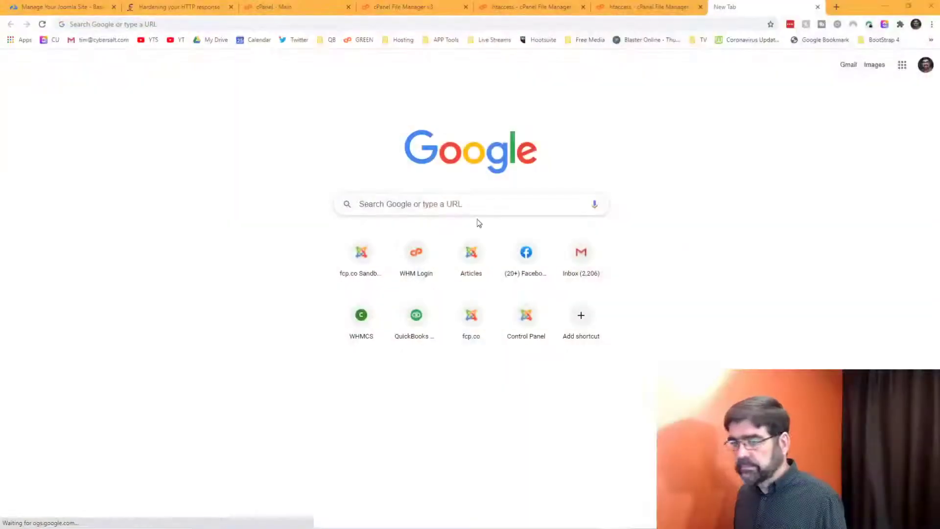
# Step: Go to joomdev.com in the former Google tab
pyautogui.click(314, 21)
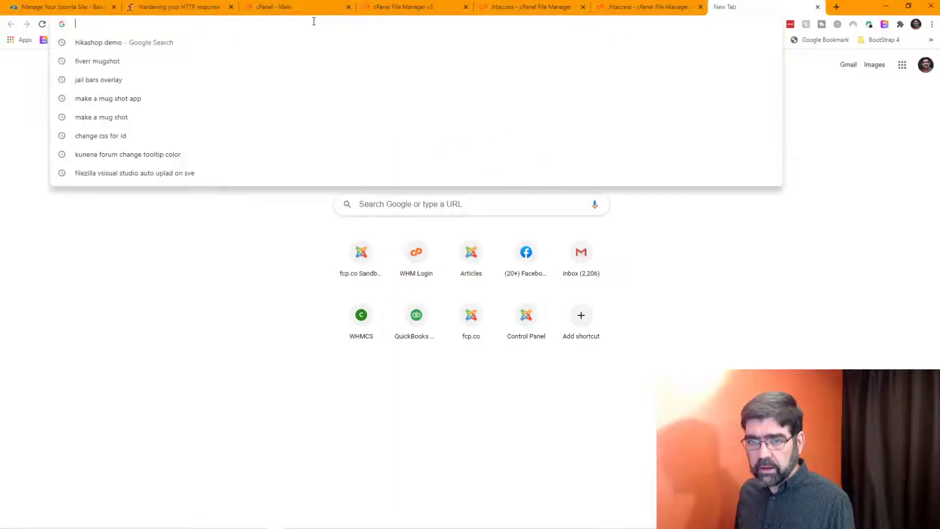
pyautogui.write('jom')
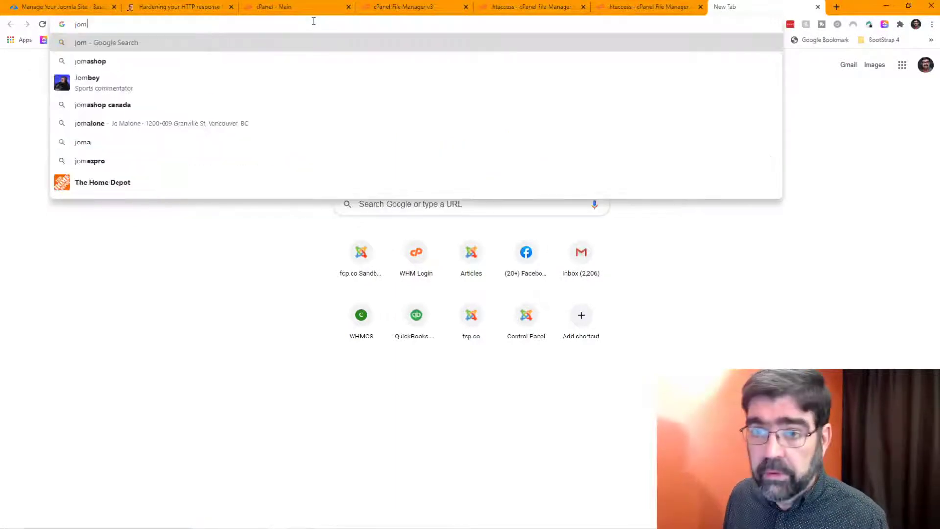
pyautogui.press('BackSpace')
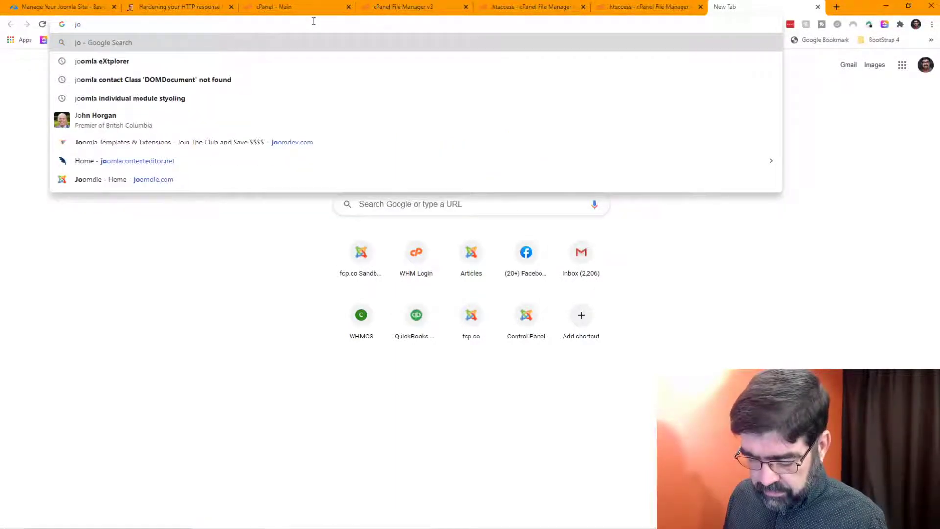
pyautogui.write('omdev.co')
pyautogui.press('Return')
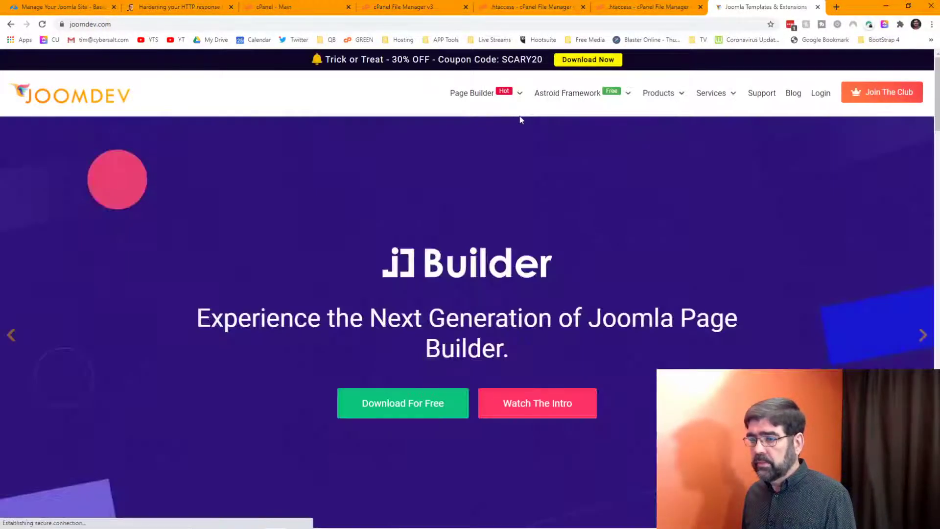
# Step: Sign in to the JoomDev account and open the Support forum index
pyautogui.click(818, 101)
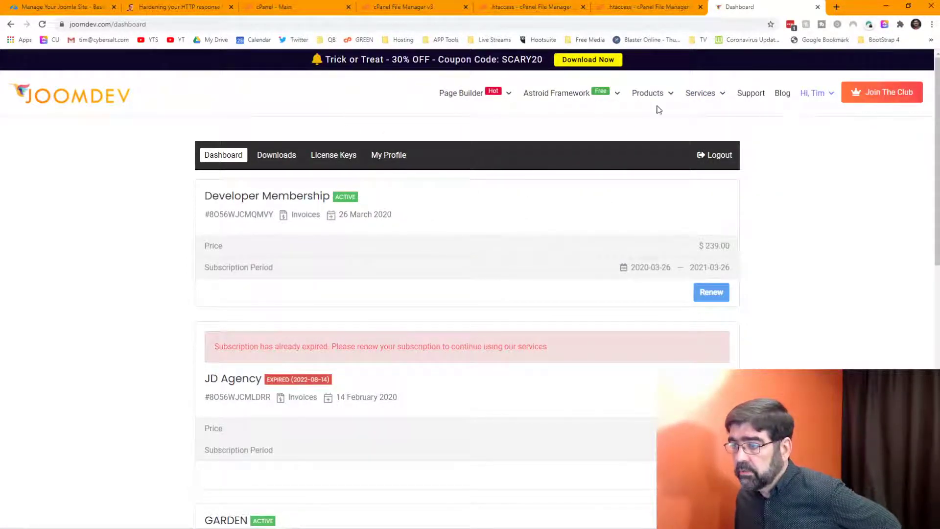
pyautogui.moveTo(658, 98)
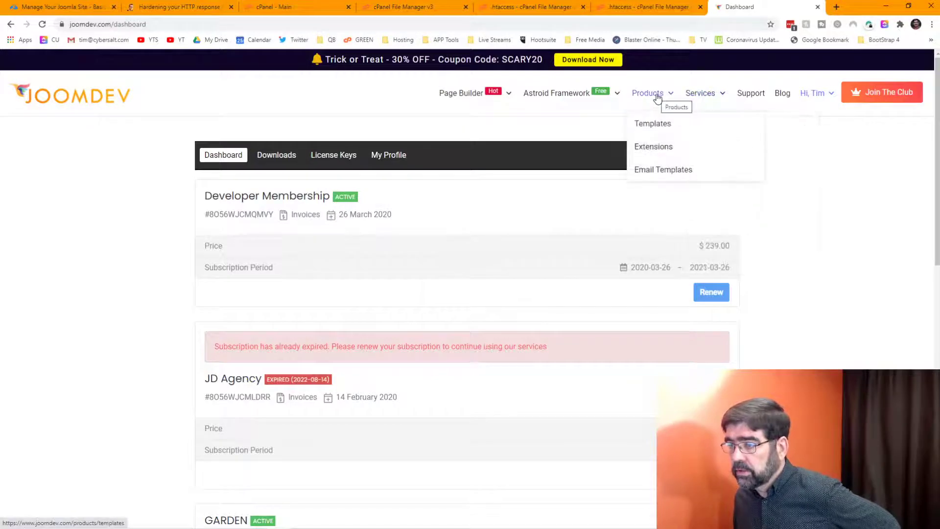
pyautogui.moveTo(698, 98)
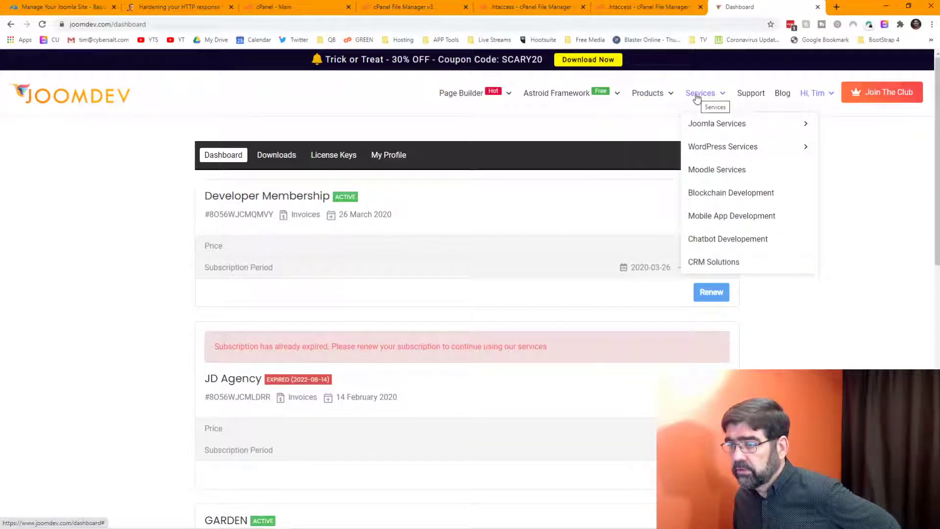
pyautogui.click(760, 98)
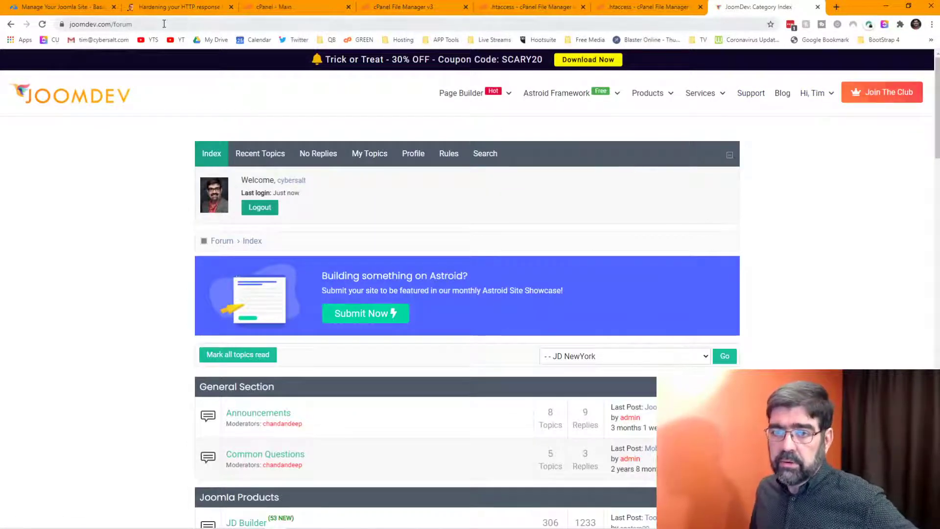
# Step: Open the forum topic about front-end edition tabs breaking after the Astroid update
pyautogui.click(209, 24)
pyautogui.click(209, 24)
pyautogui.write('//www.')
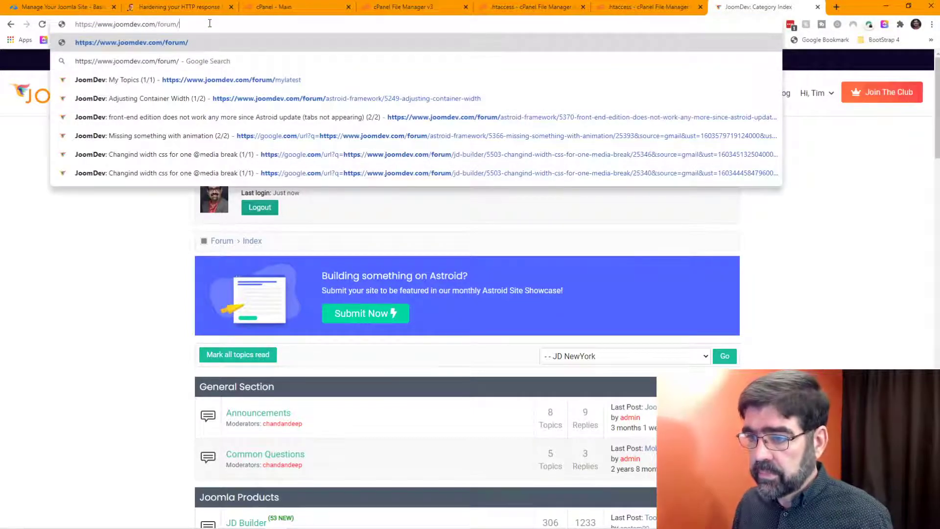
pyautogui.press('Down')
pyautogui.press('Down')
pyautogui.press('Down')
pyautogui.press('Down')
pyautogui.press('Return')
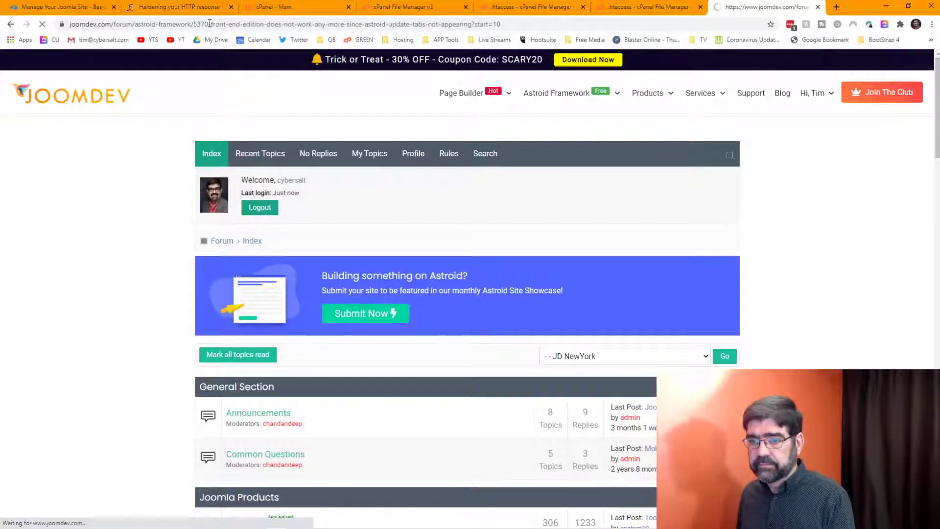
pyautogui.scroll(-20, 373, 234)
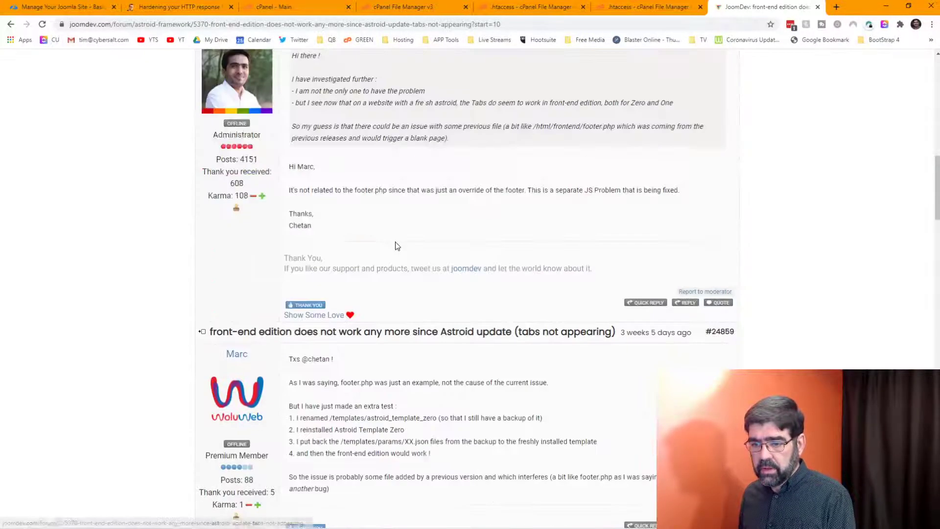
pyautogui.scroll(-20, 410, 255)
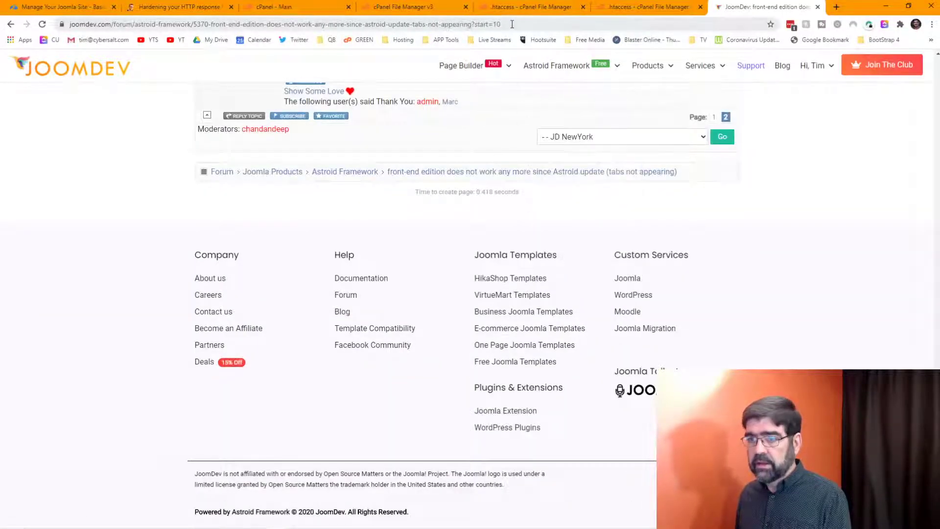
# Step: Highlight the astroid_template_zero, jui and vendor folder names in the moderator's fix
pyautogui.click(512, 24)
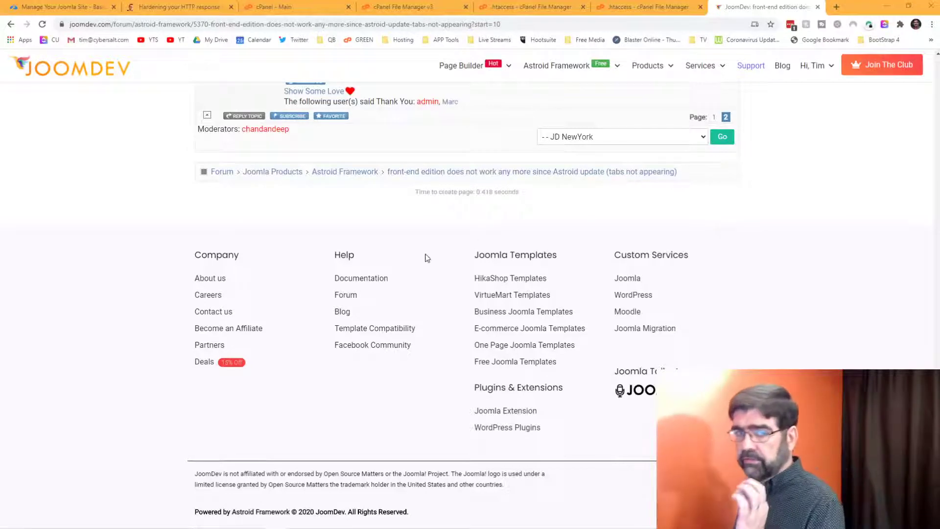
pyautogui.scroll(3, 427, 258)
pyautogui.scroll(5, 427, 258)
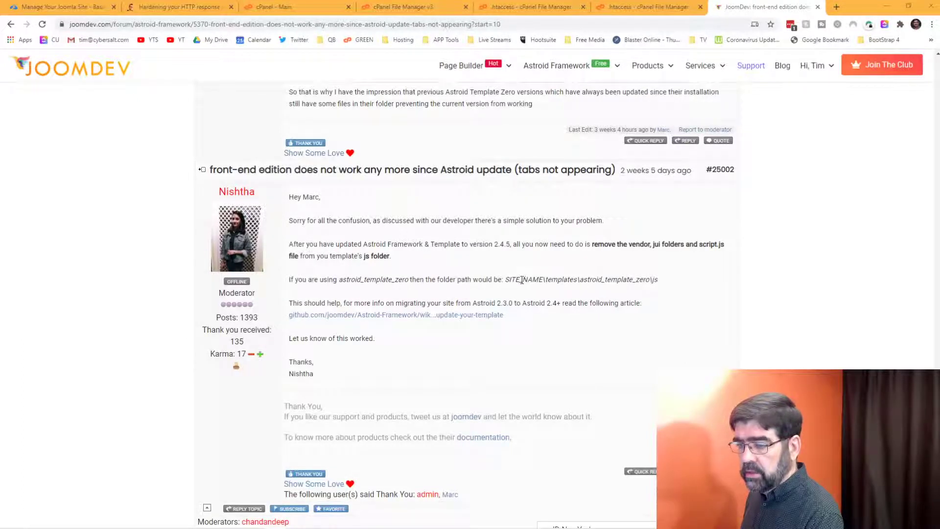
pyautogui.moveTo(582, 281); pyautogui.dragTo(643, 281)
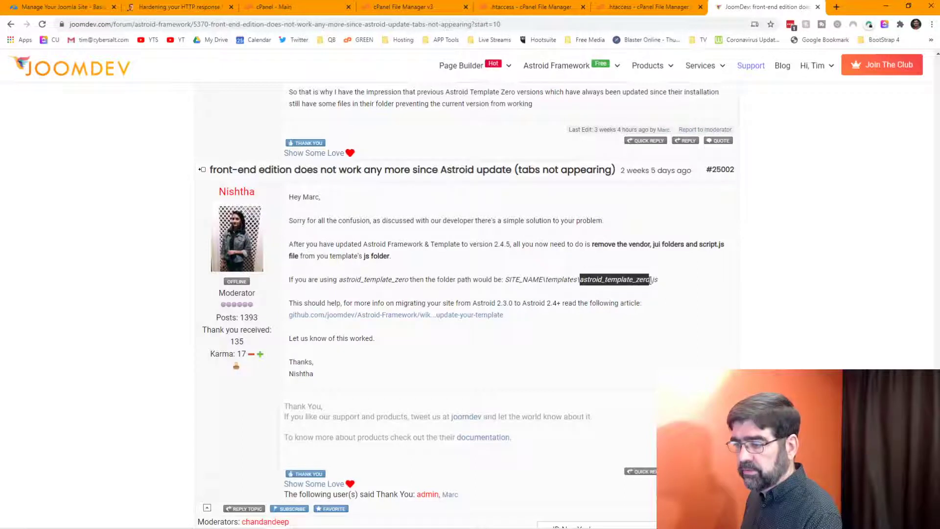
pyautogui.moveTo(652, 280); pyautogui.dragTo(659, 279)
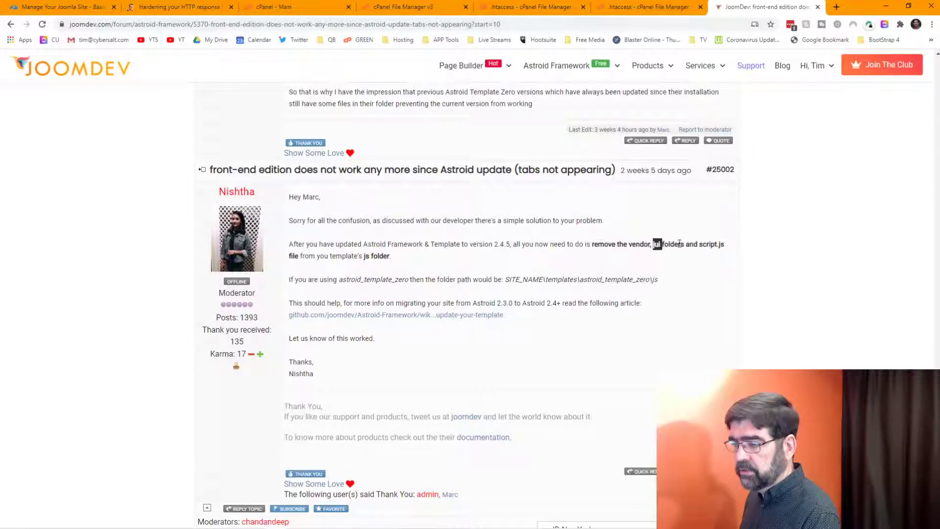
pyautogui.moveTo(629, 244); pyautogui.dragTo(649, 244)
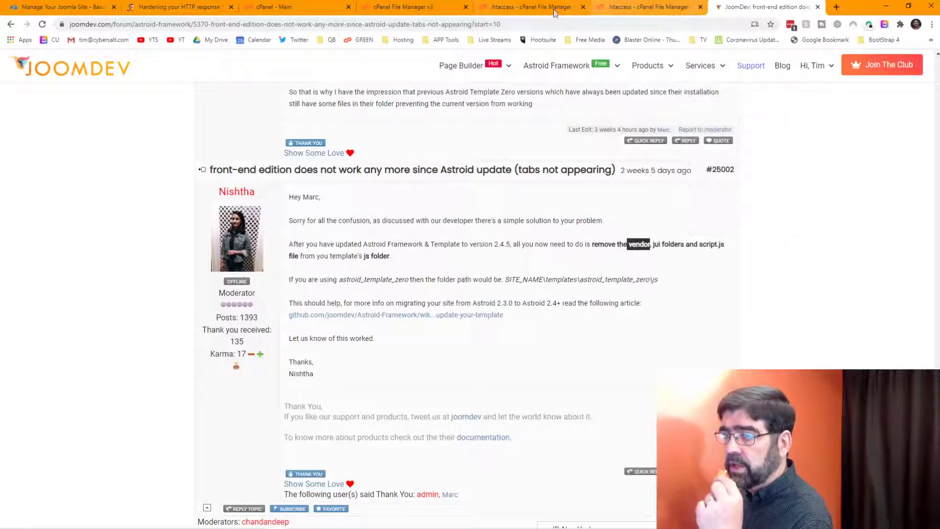
# Step: Back in cPanel File Manager, open public_html/templates to list beez3, jd_paris, protostar and system
pyautogui.click(534, 9)
pyautogui.hotkey('ctrl', 'shift', 'Tab')
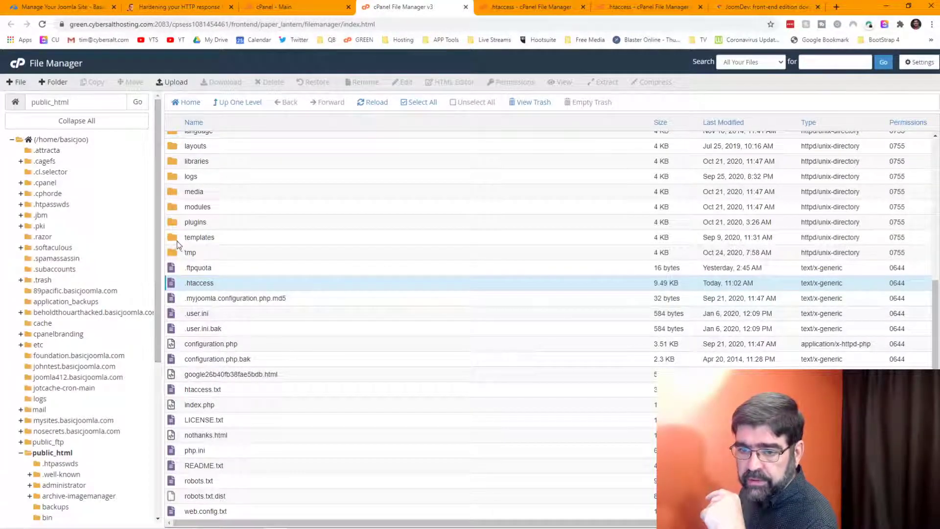
pyautogui.doubleClick(178, 241)
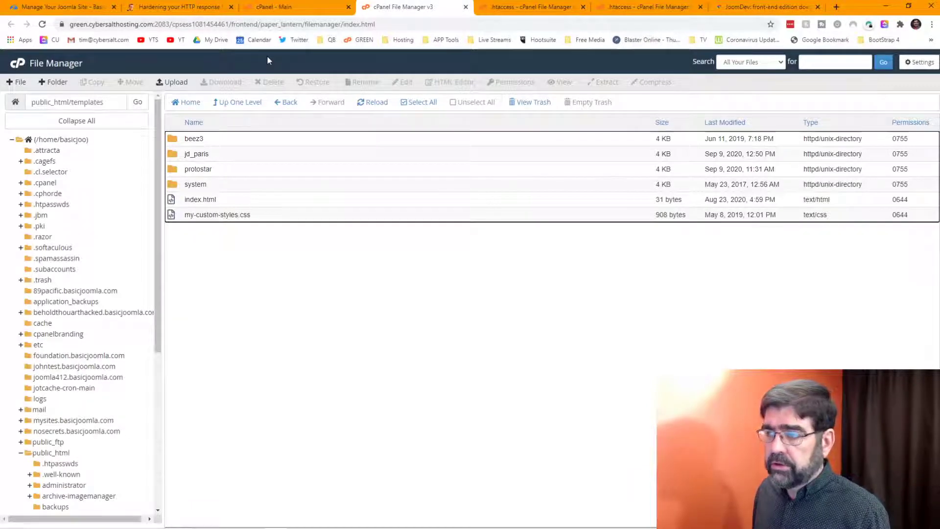
# Step: In a new tab, load the basicjoomla.com administrator login page
pyautogui.click(837, 6)
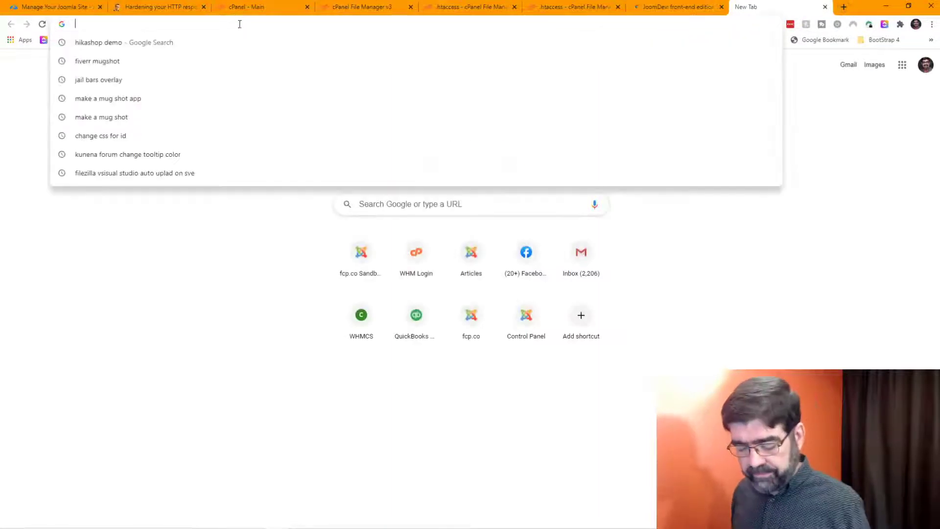
pyautogui.write('basicjoomla.com')
pyautogui.press('Return')
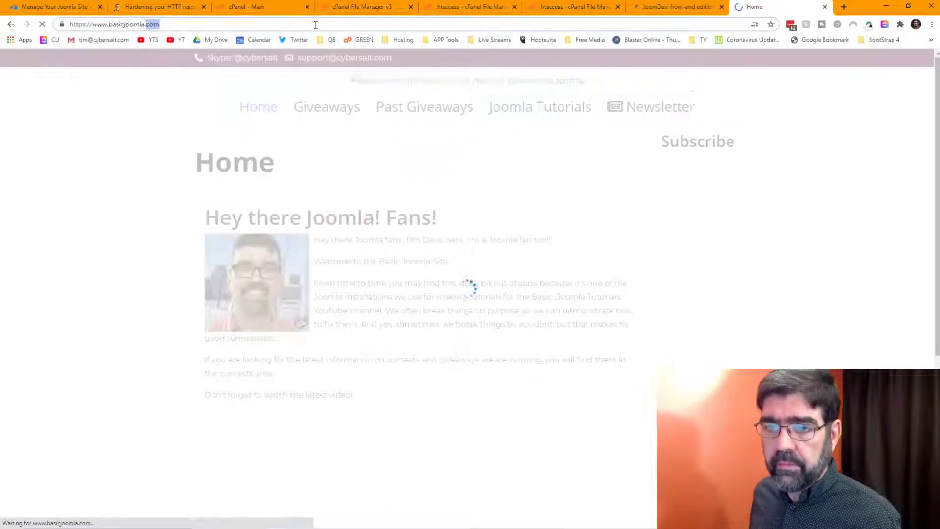
pyautogui.click(316, 25)
pyautogui.write('/administrator')
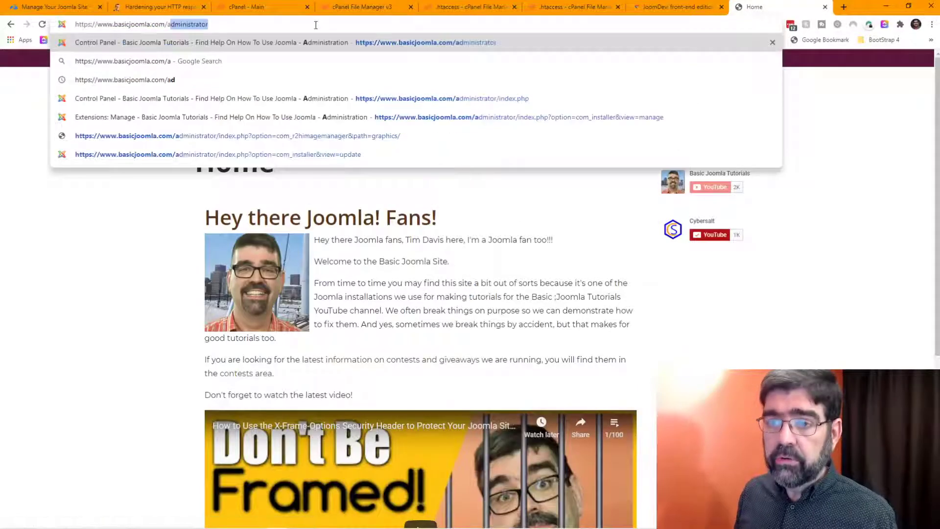
pyautogui.press('Return')
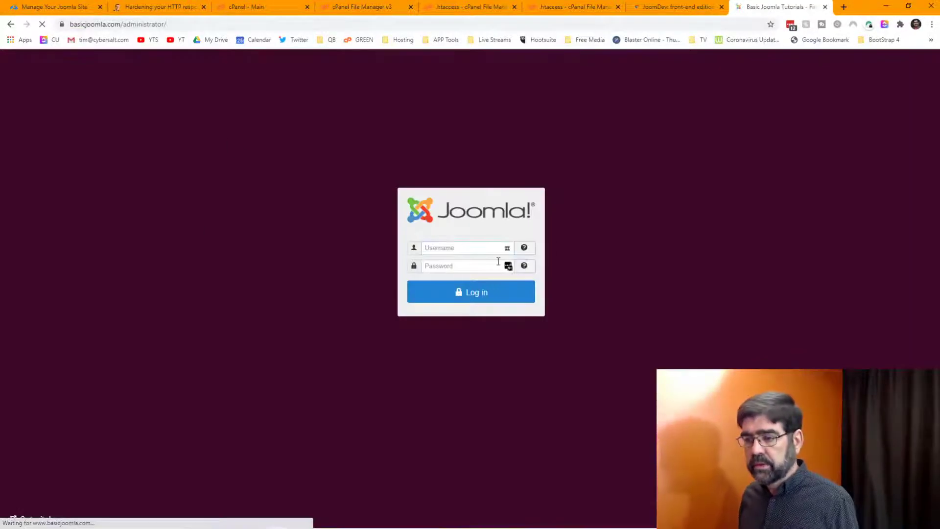
# Step: Fill in the saved admin credentials and log in to the Control Panel
pyautogui.click(509, 249)
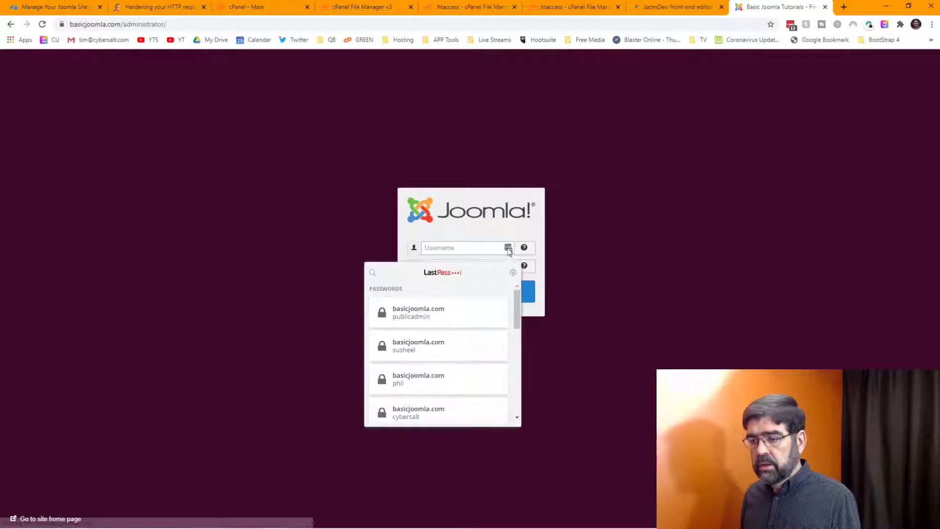
pyautogui.click(429, 411)
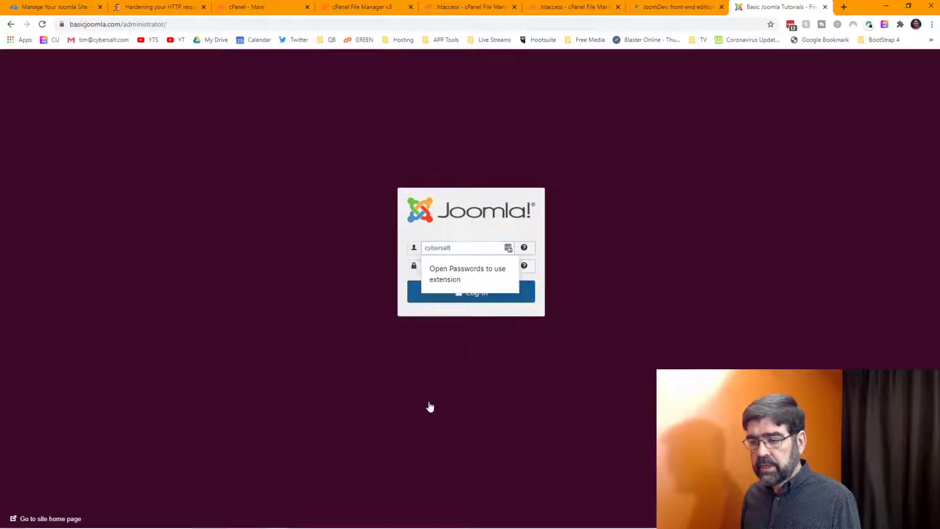
pyautogui.click(460, 300)
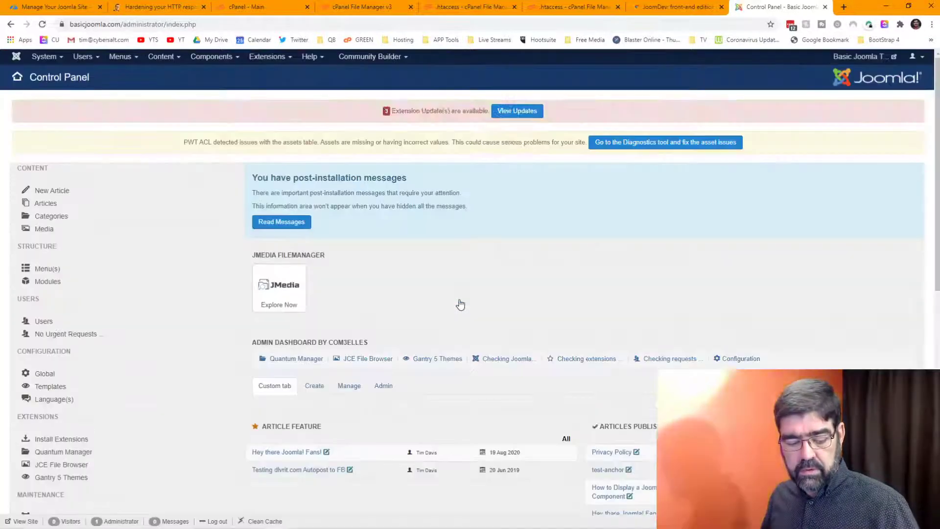
# Step: Open Template Options for the jd_paris - Default style from Extensions > Templates
pyautogui.click(279, 58)
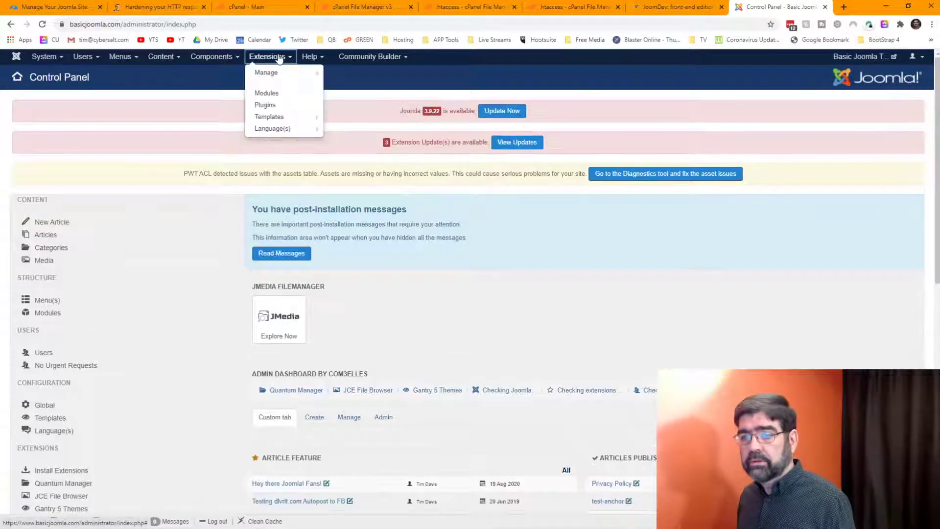
pyautogui.click(291, 117)
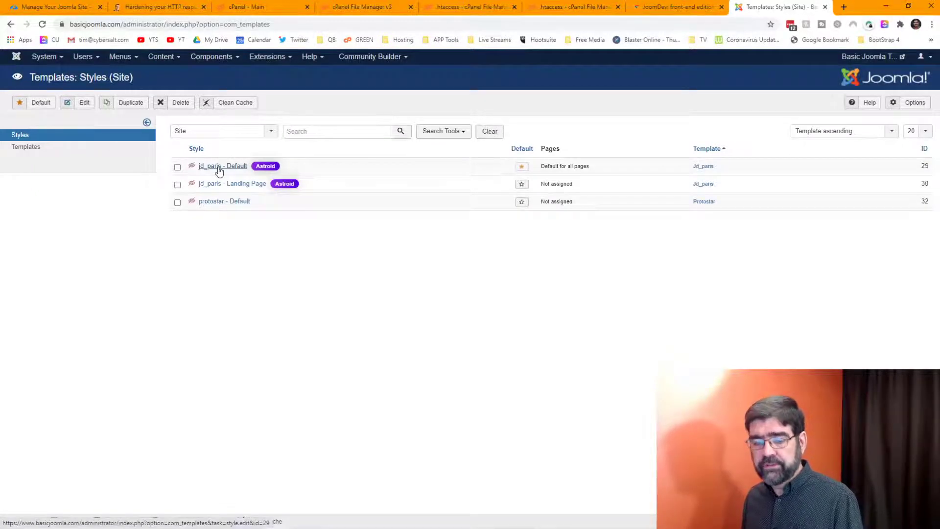
pyautogui.click(219, 169)
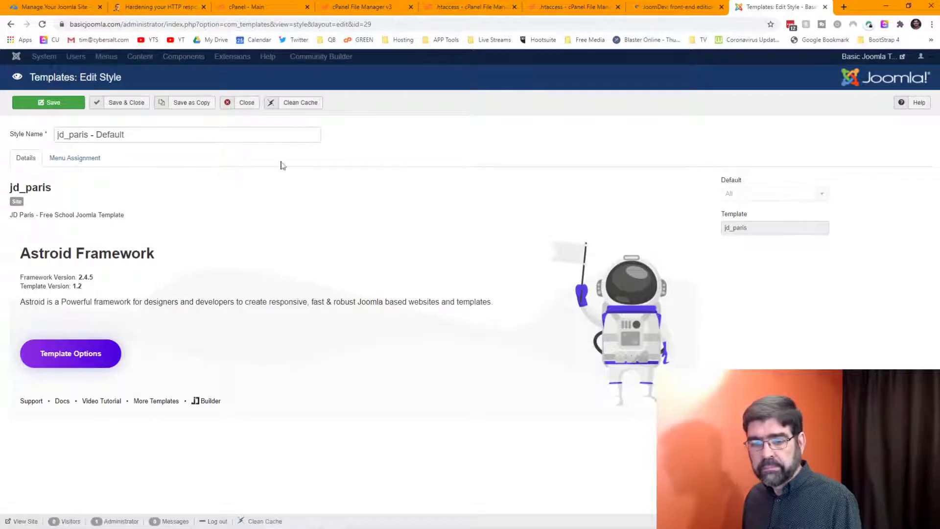
pyautogui.click(84, 352)
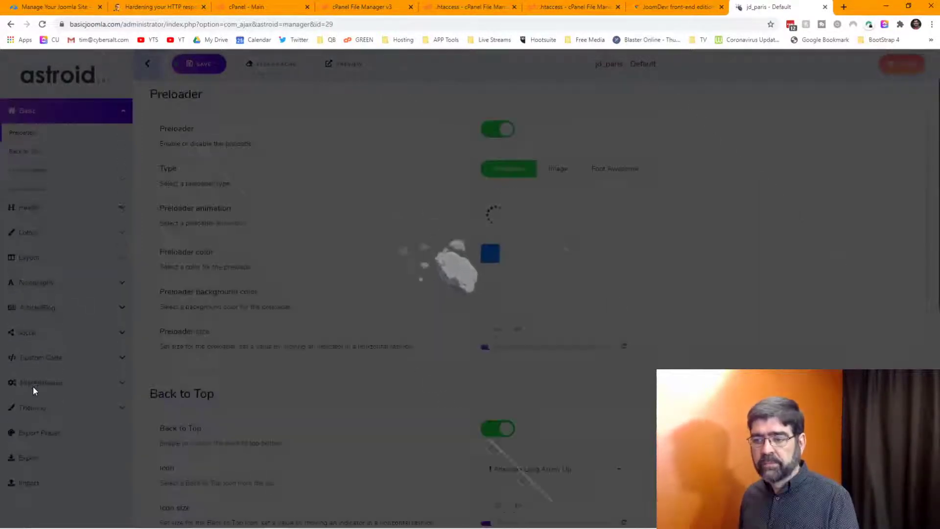
# Step: Export the jd_paris settings as jd_paris-29 JSON into the delete folder
pyautogui.scroll(-2, 35, 378)
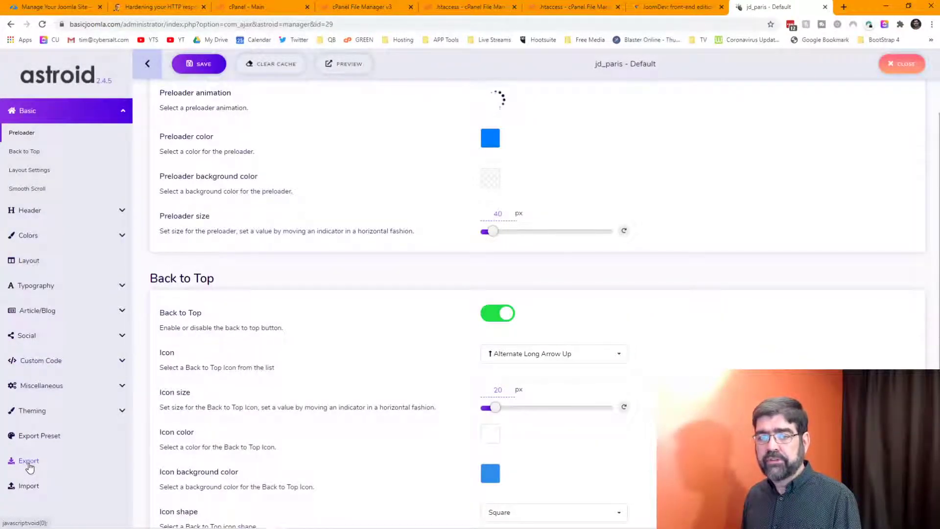
pyautogui.click(29, 463)
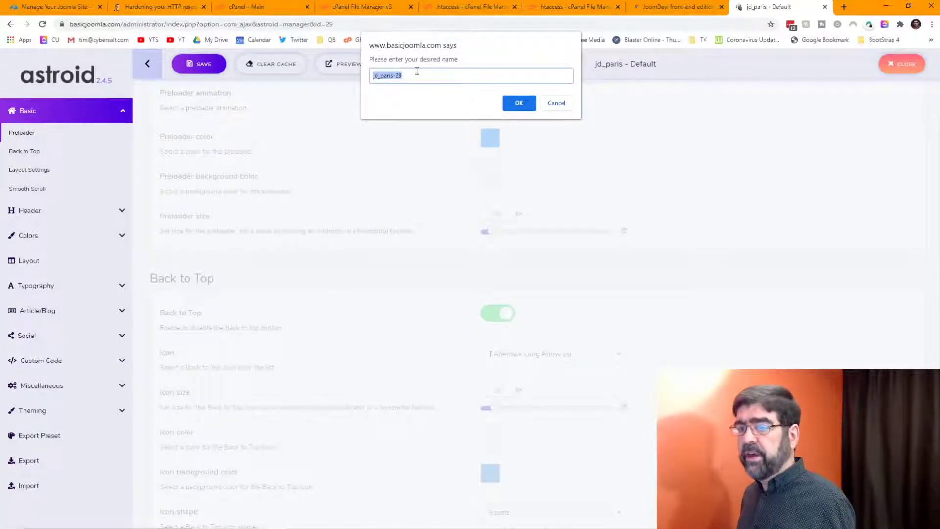
pyautogui.click(519, 103)
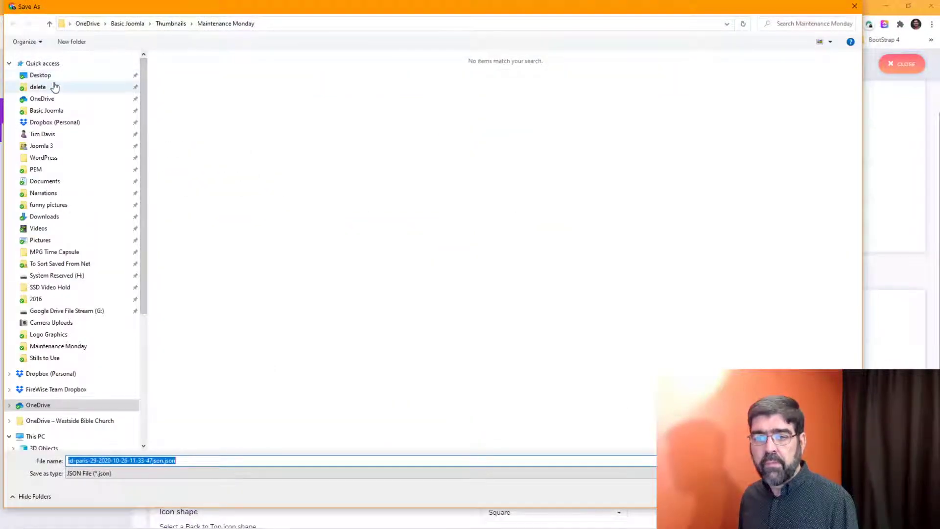
pyautogui.click(52, 87)
pyautogui.press('Return')
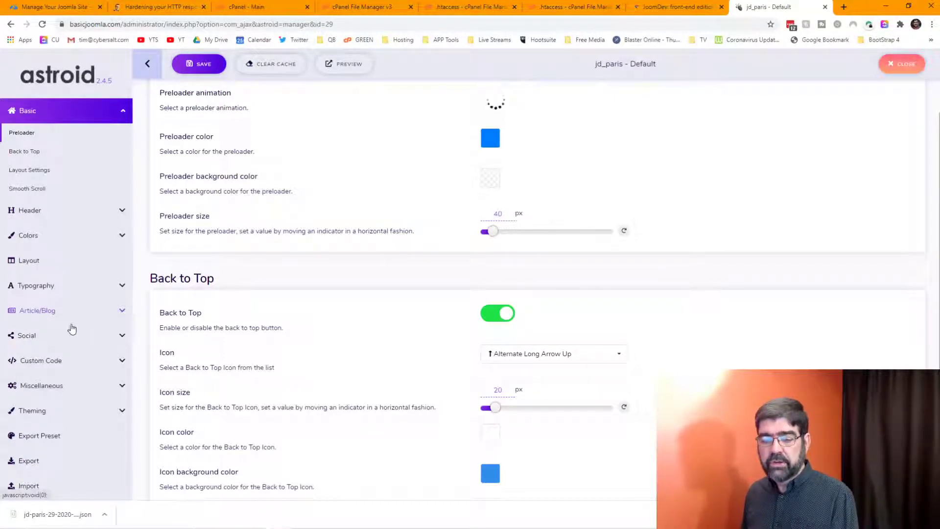
pyautogui.click(28, 487)
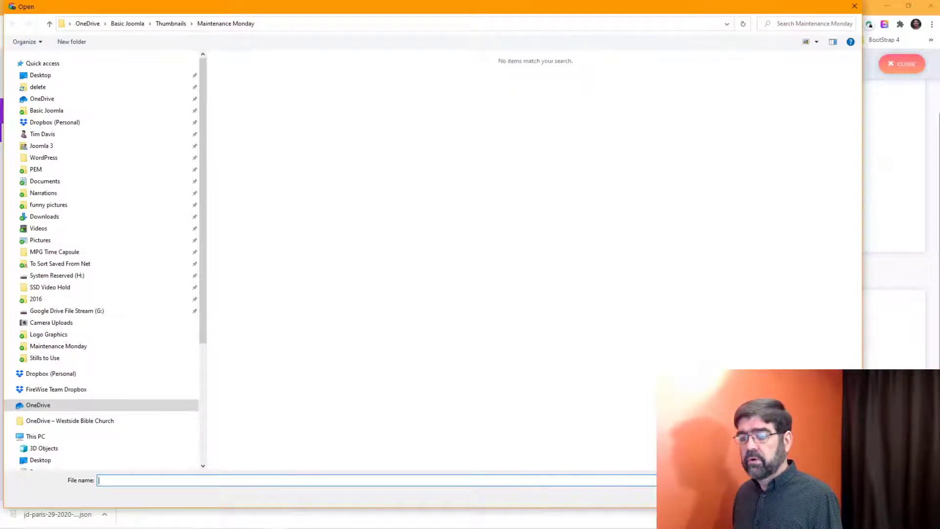
pyautogui.press('Escape')
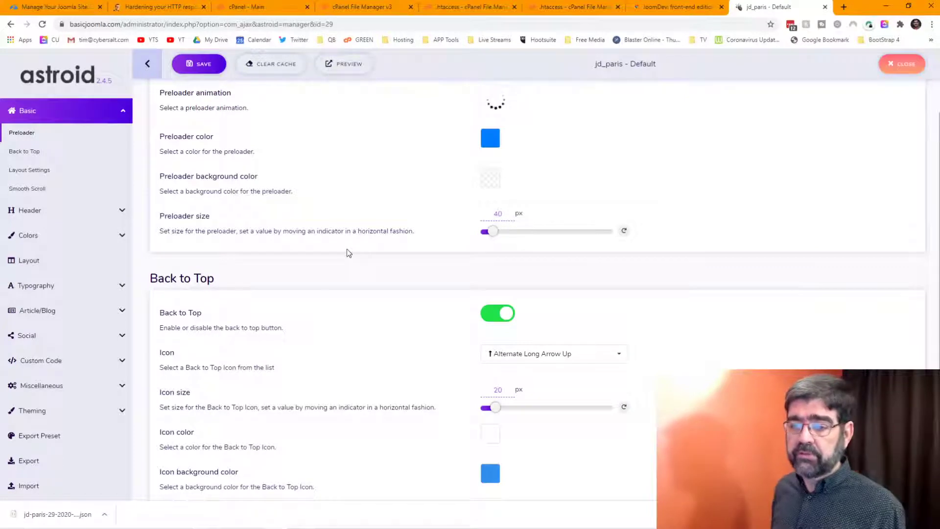
pyautogui.scroll(2, 356, 244)
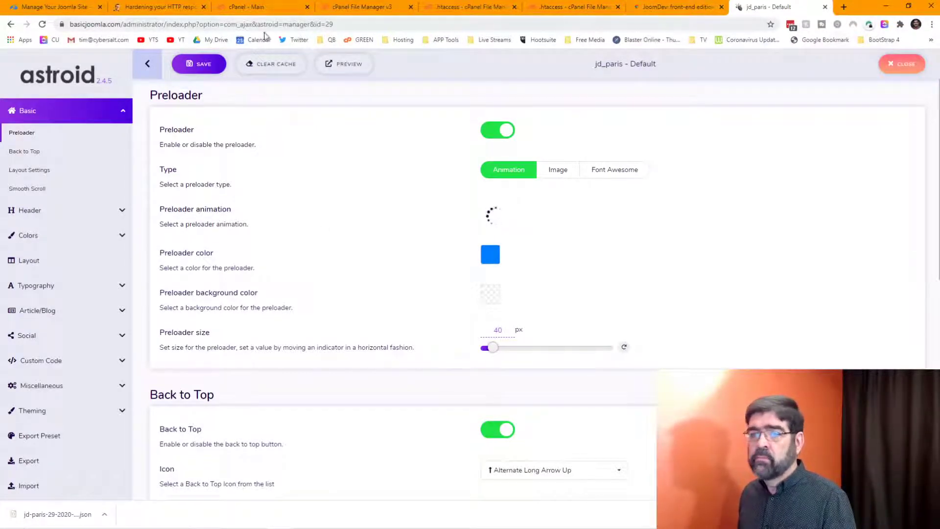
# Step: Open basicjoomla.com/administrator in a new tab and view the available extension updates
pyautogui.click(338, 64)
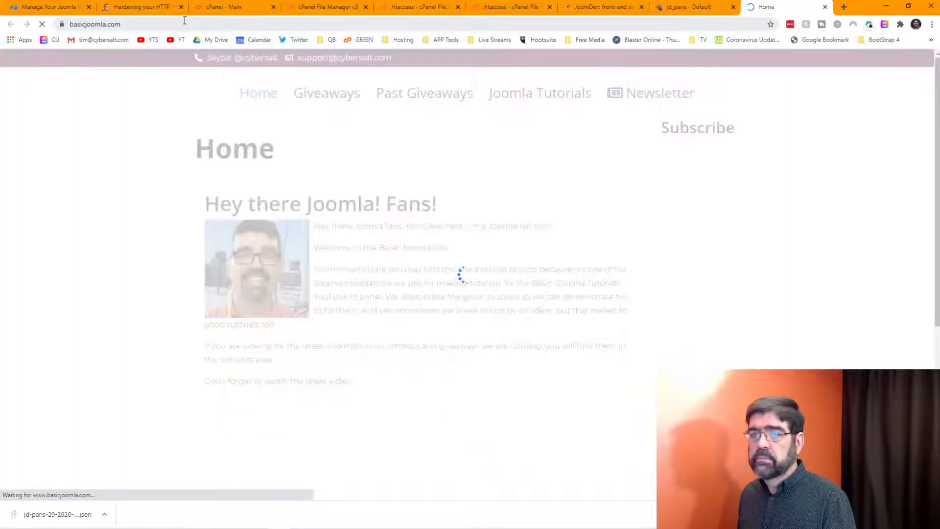
pyautogui.click(185, 24)
pyautogui.write('ad')
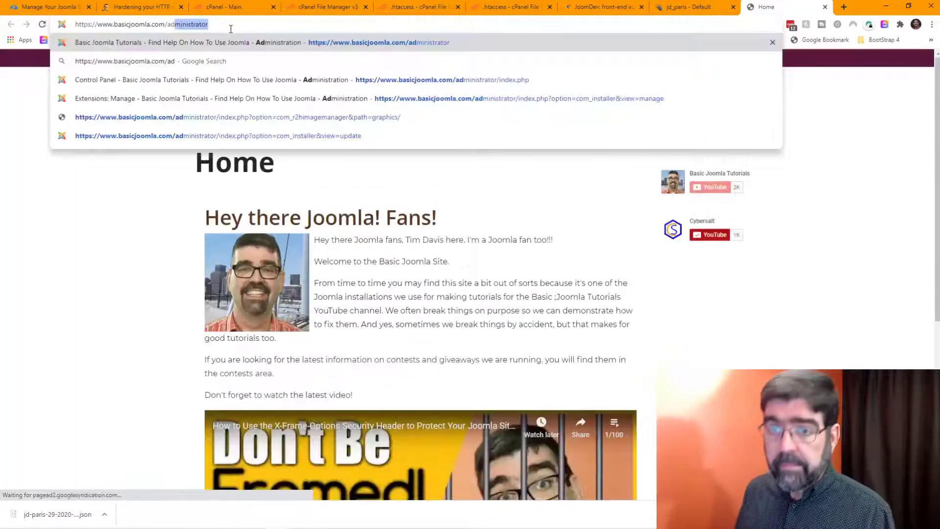
pyautogui.press('Return')
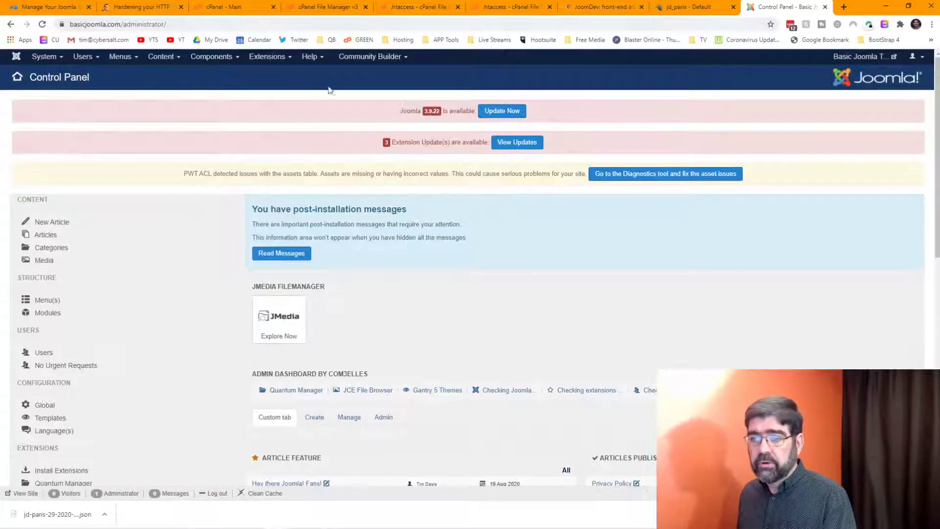
pyautogui.click(514, 145)
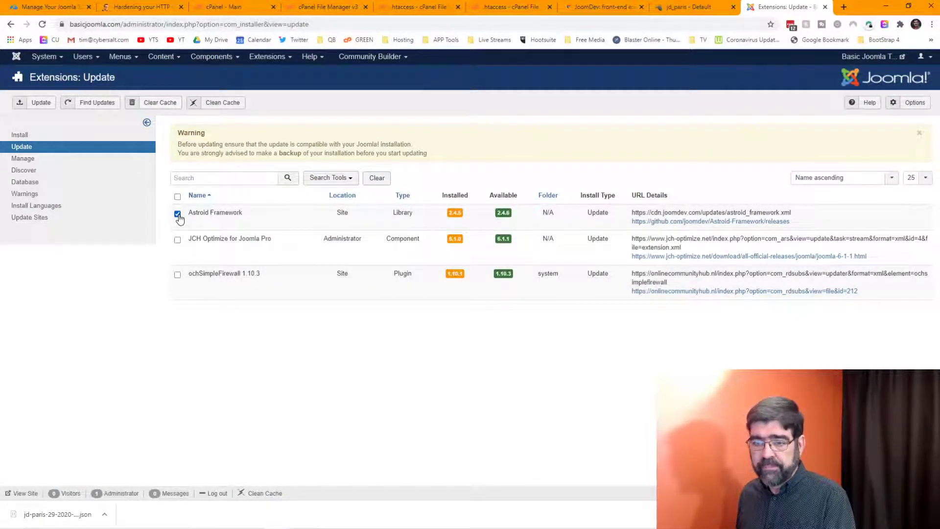
# Step: Update Astroid Framework to 2.4.6, then go to Extensions > Manage > Install
pyautogui.click(41, 103)
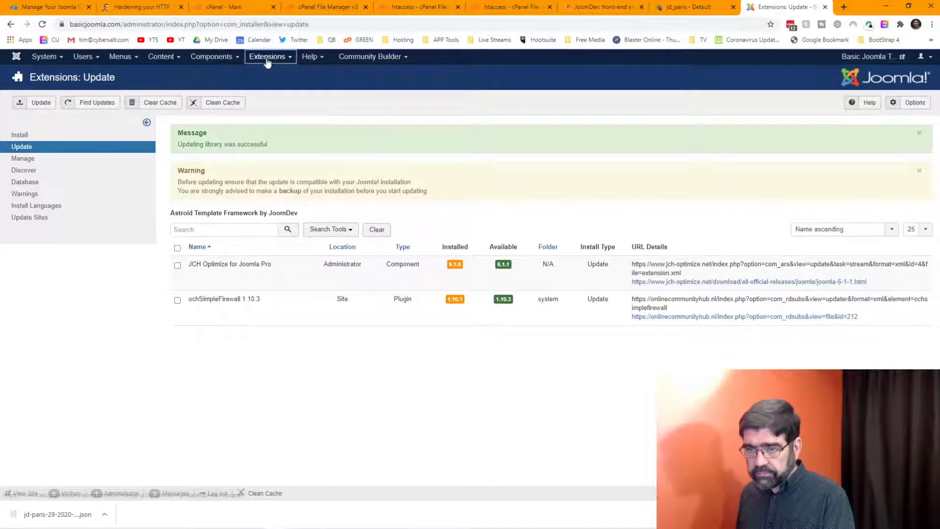
pyautogui.click(266, 58)
pyautogui.click(271, 72)
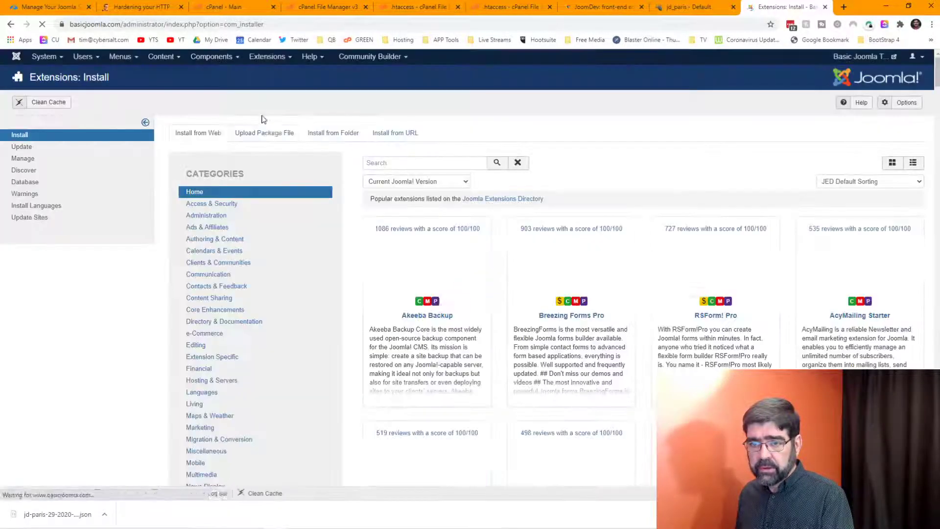
# Step: Upload and install Astroid-Template-Zero-2.4.0.zip from the Joomla 3 > Joomdev folder
pyautogui.click(268, 133)
pyautogui.click(570, 299)
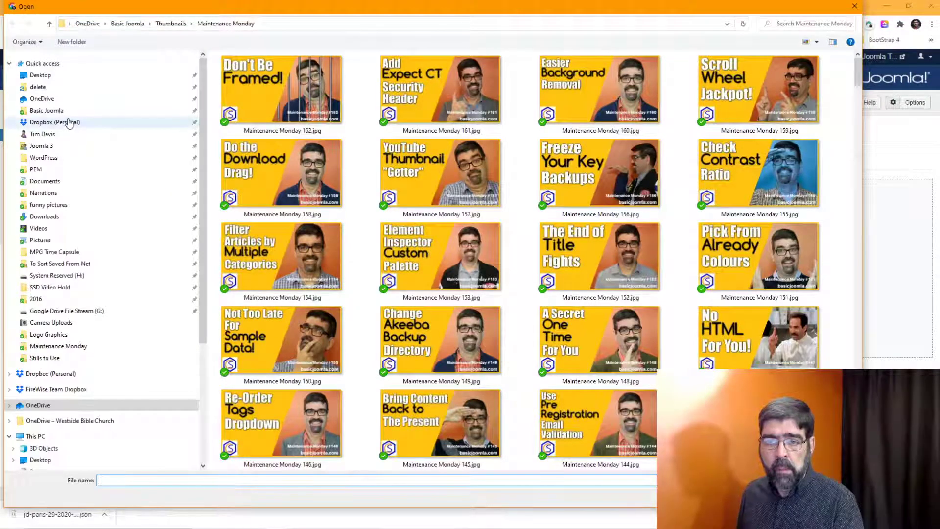
pyautogui.click(42, 145)
pyautogui.scroll(-3, 355, 235)
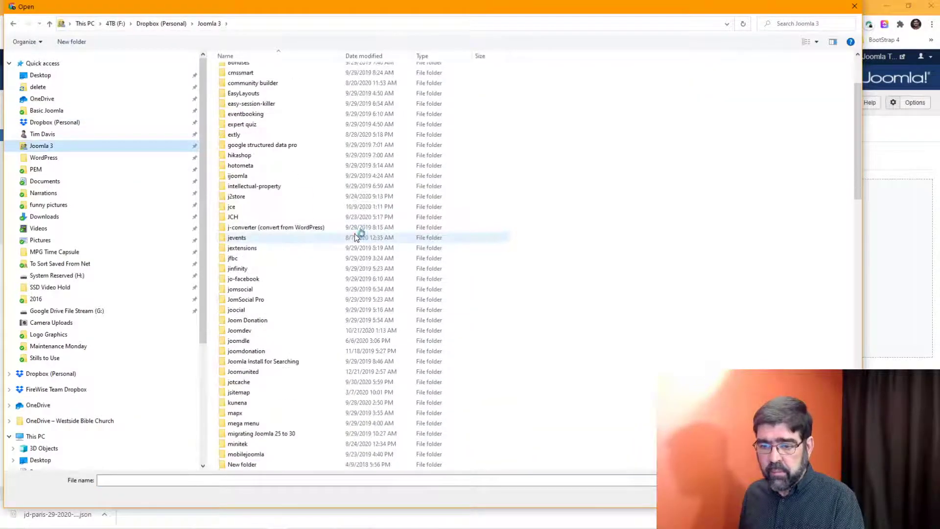
pyautogui.doubleClick(221, 331)
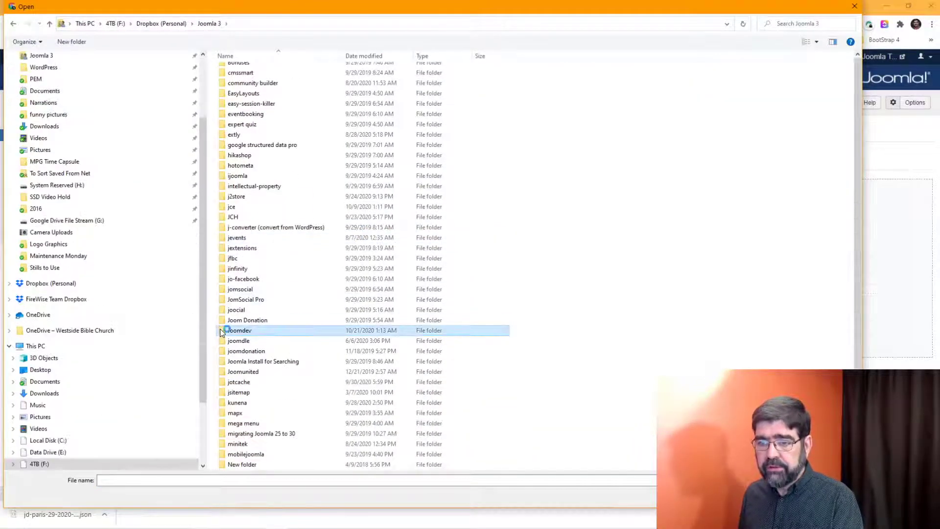
pyautogui.click(366, 54)
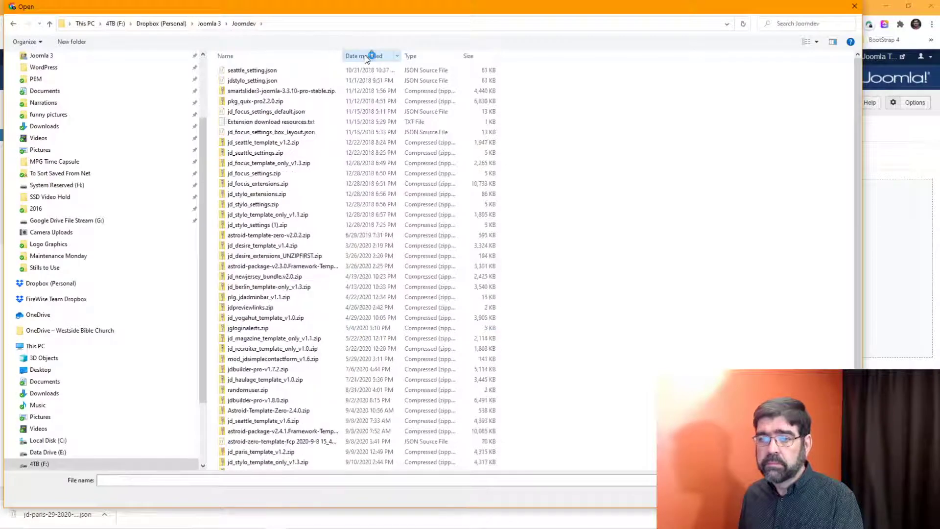
pyautogui.click(365, 55)
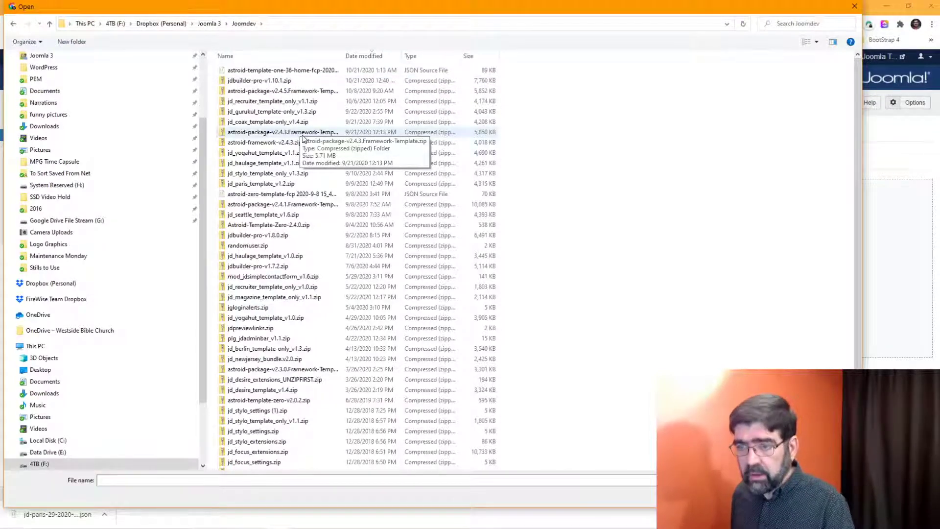
pyautogui.click(300, 135)
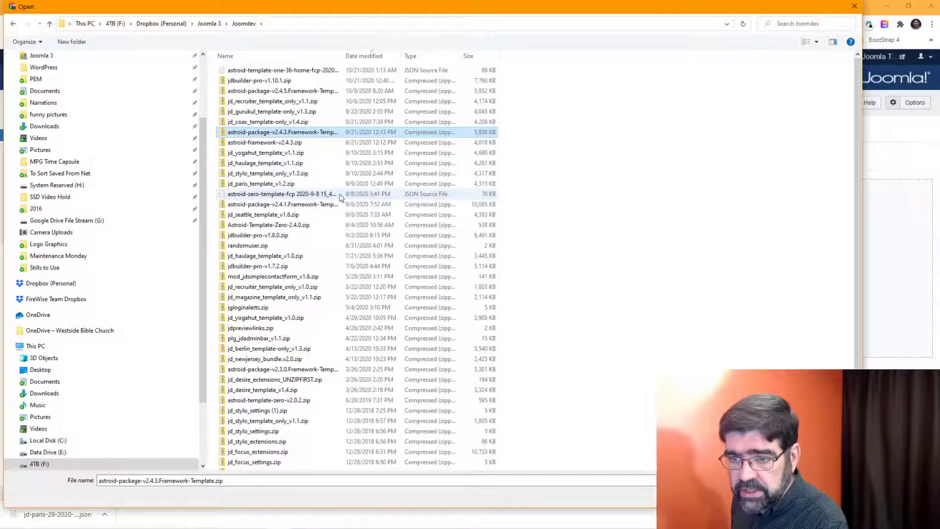
pyautogui.click(308, 224)
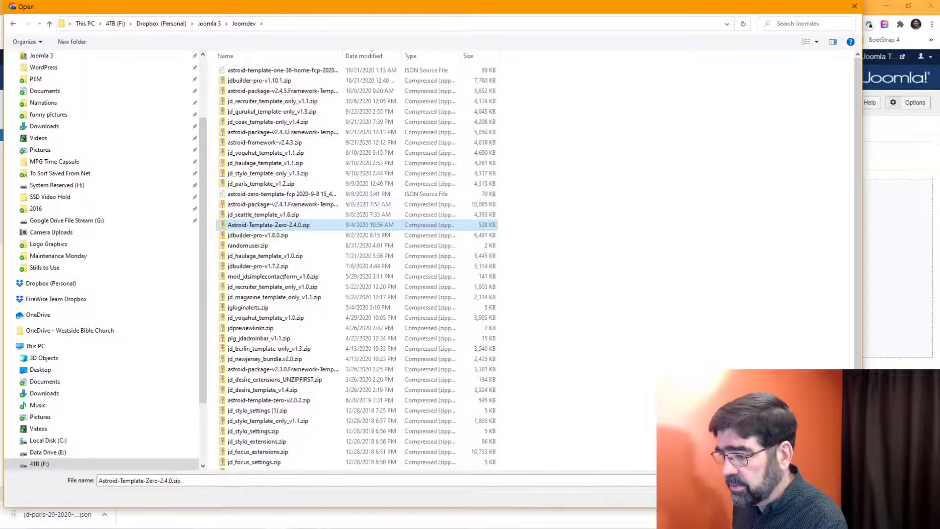
pyautogui.press('Return')
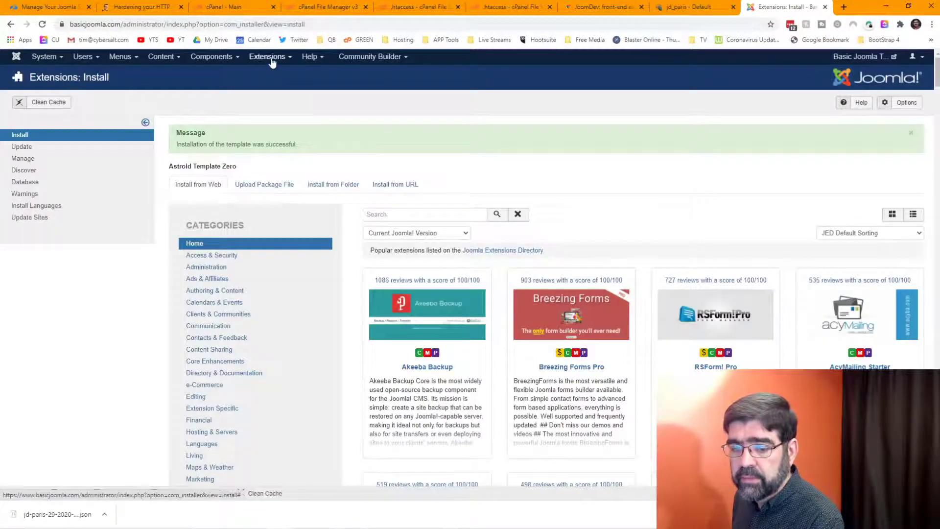
# Step: Open template styles in a new tab and open astroid_template_zero - Default's Template Options
pyautogui.click(271, 60)
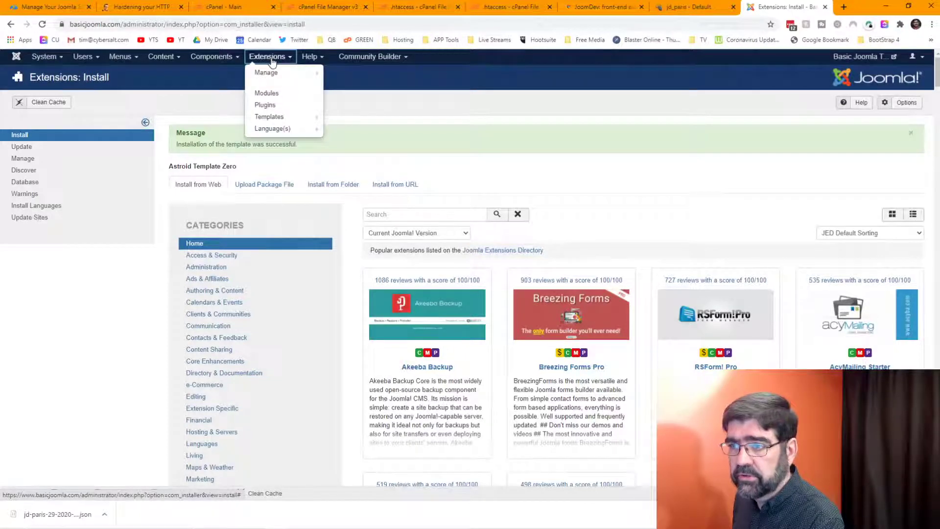
pyautogui.rightClick(293, 116)
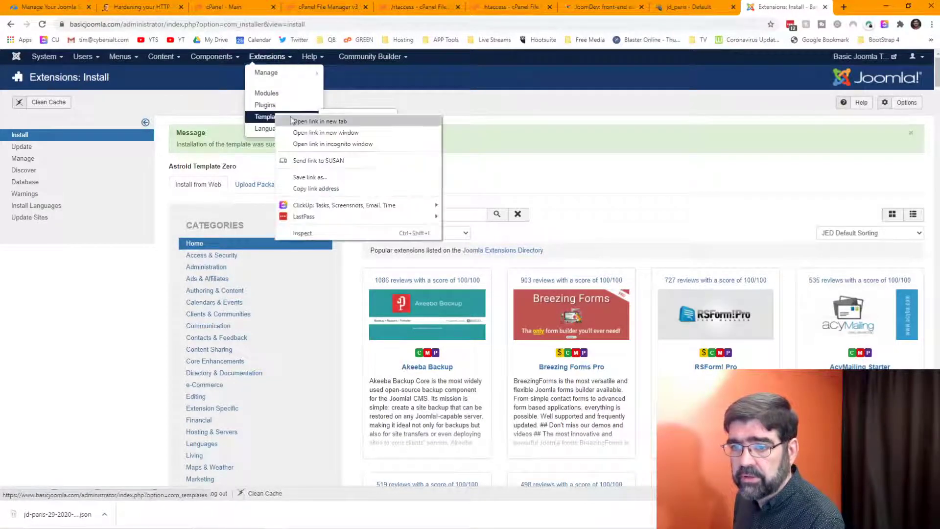
pyautogui.click(321, 120)
pyautogui.click(780, 9)
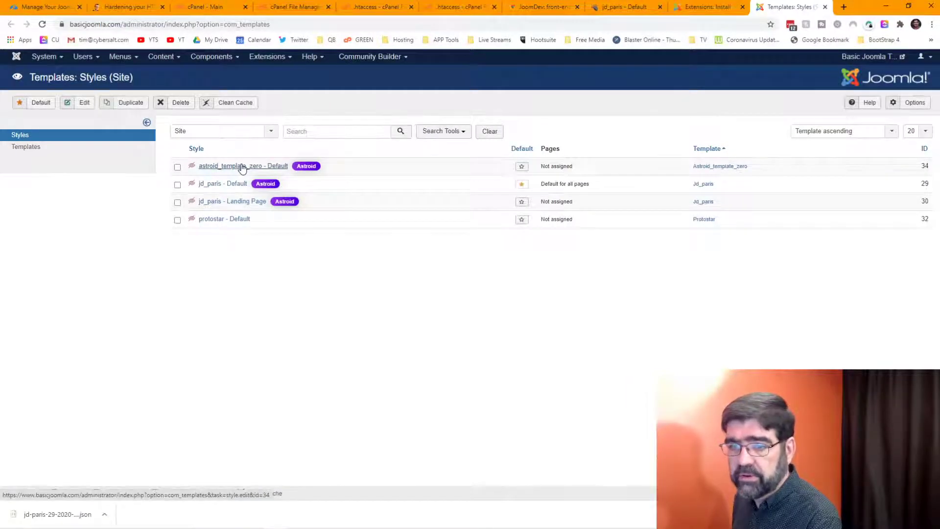
pyautogui.click(241, 167)
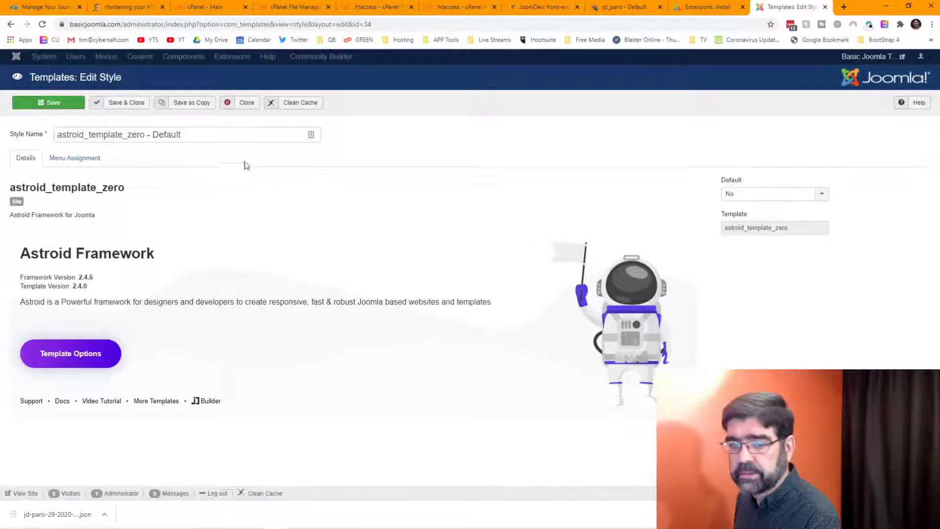
pyautogui.click(85, 362)
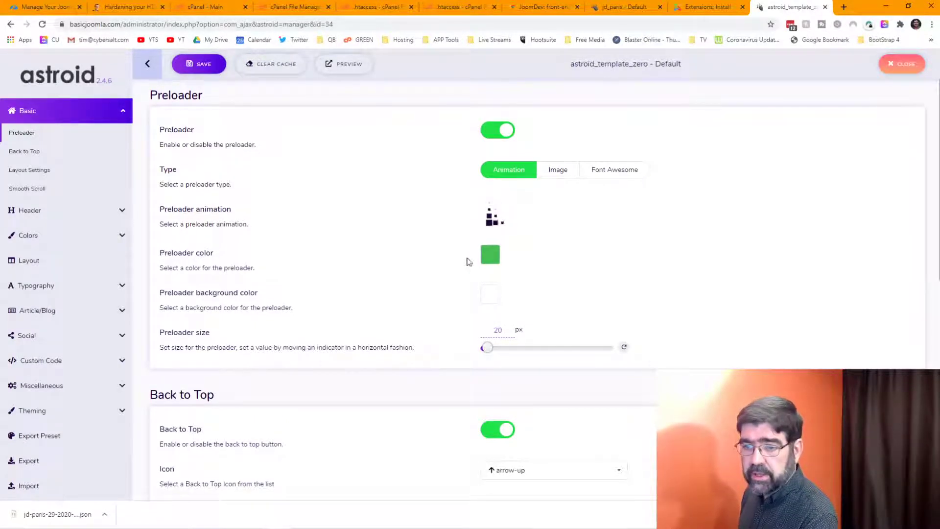
# Step: Import the exported jd-paris settings JSON from Desktop/delete into astroid_template_zero, without a backup
pyautogui.scroll(-2, 96, 260)
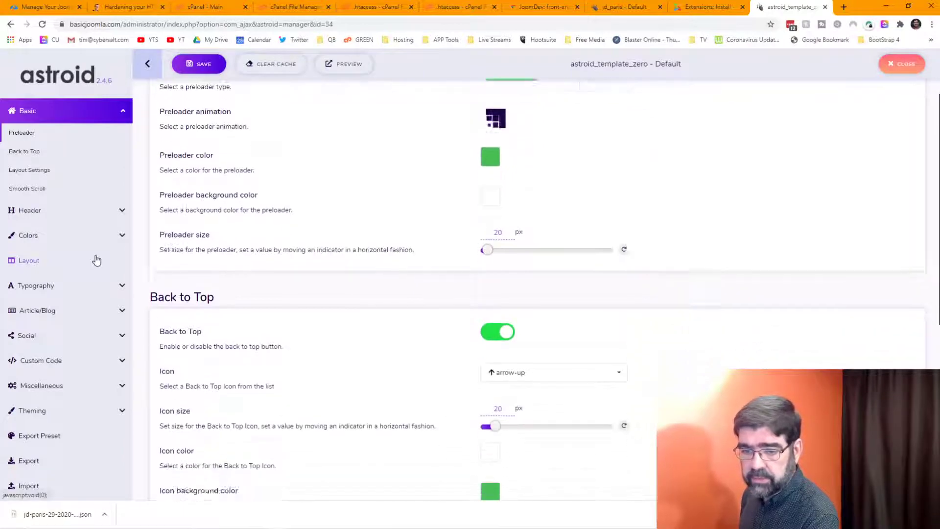
pyautogui.scroll(-5, 96, 259)
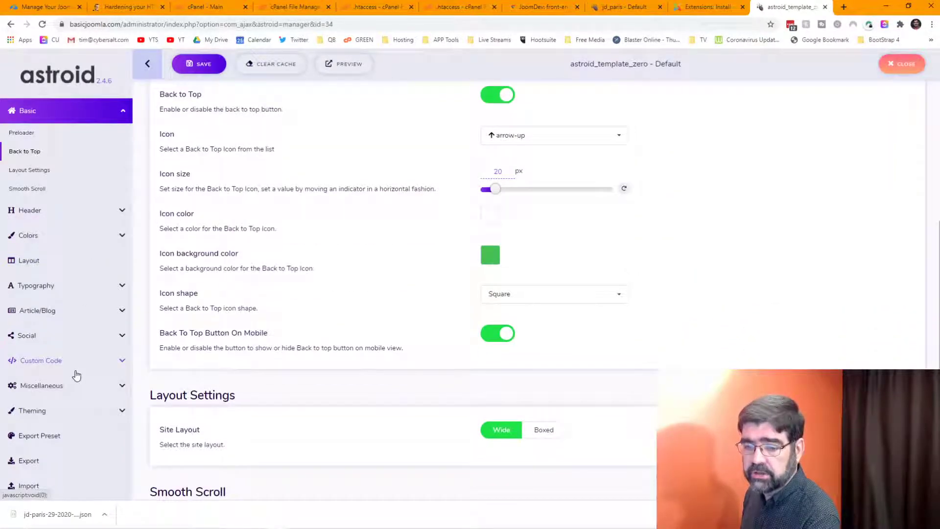
pyautogui.scroll(-2, 78, 342)
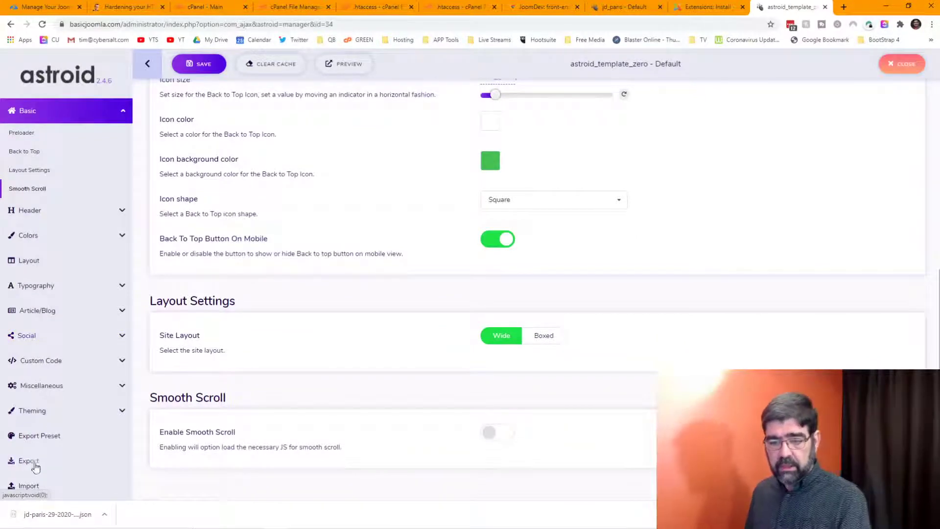
pyautogui.click(28, 486)
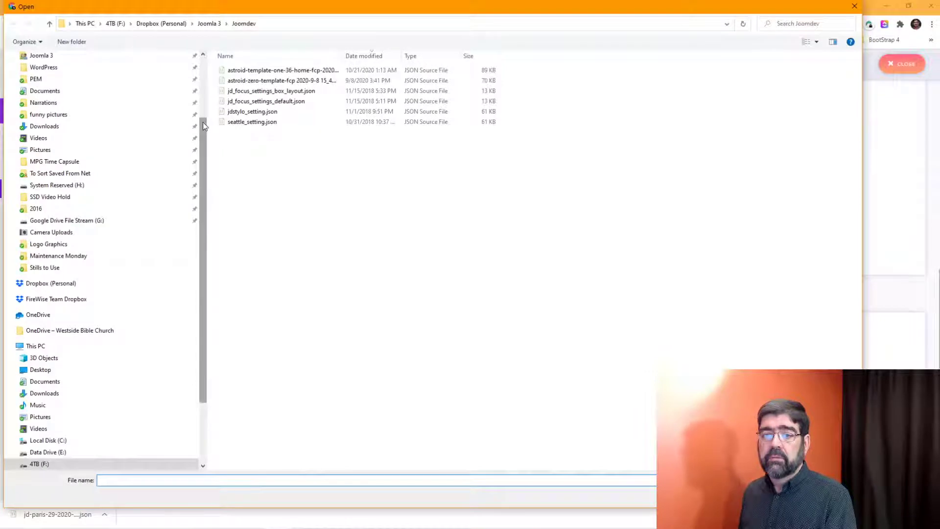
pyautogui.scroll(3, 147, 63)
pyautogui.click(48, 77)
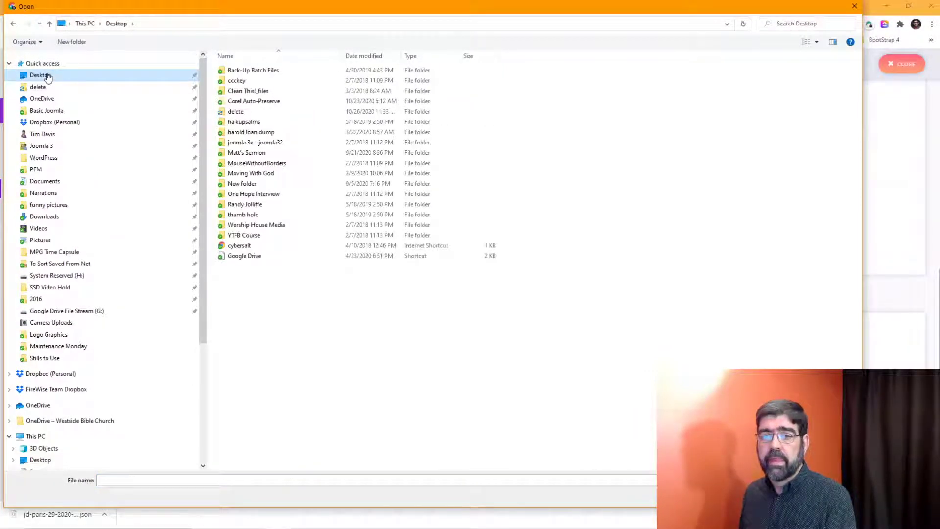
pyautogui.click(48, 87)
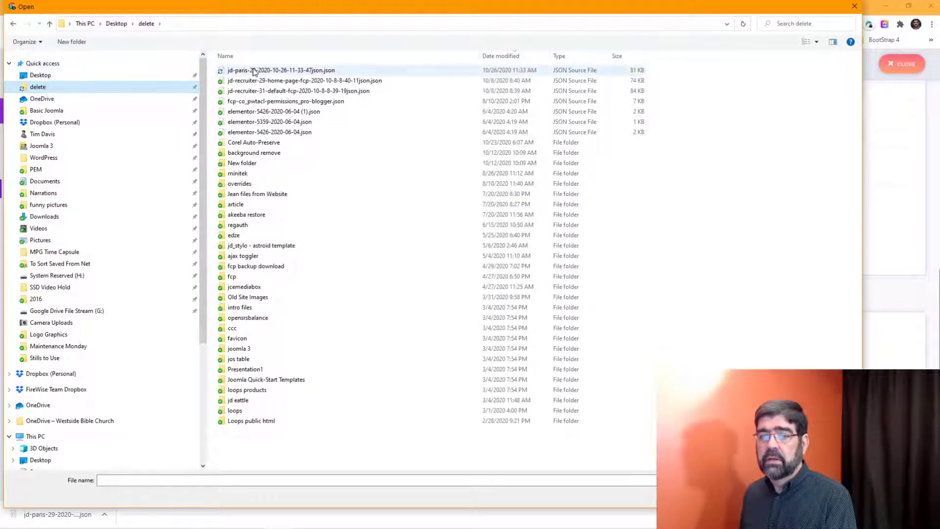
pyautogui.click(248, 72)
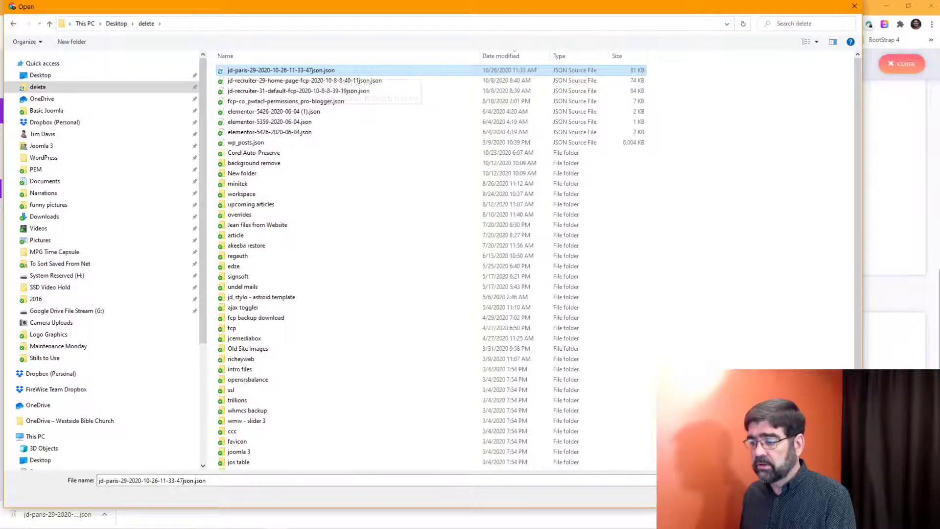
pyautogui.doubleClick(323, 72)
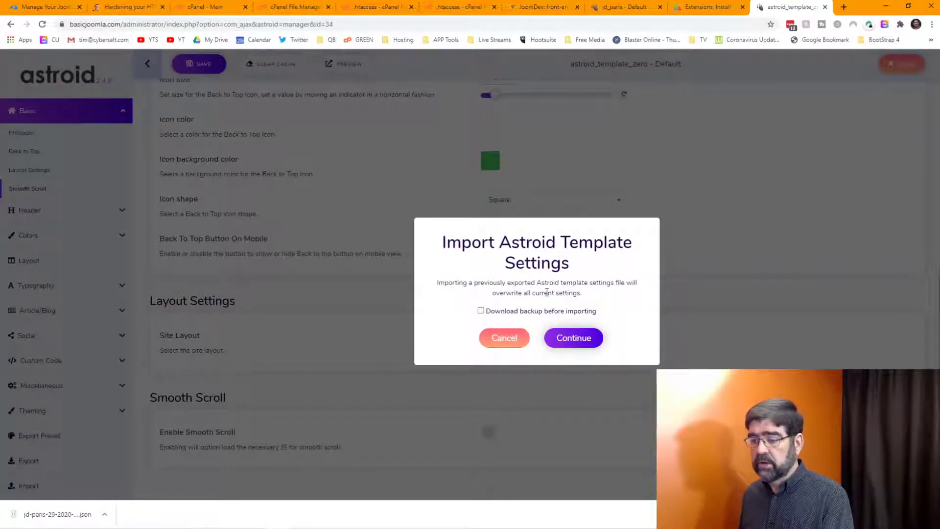
pyautogui.click(582, 338)
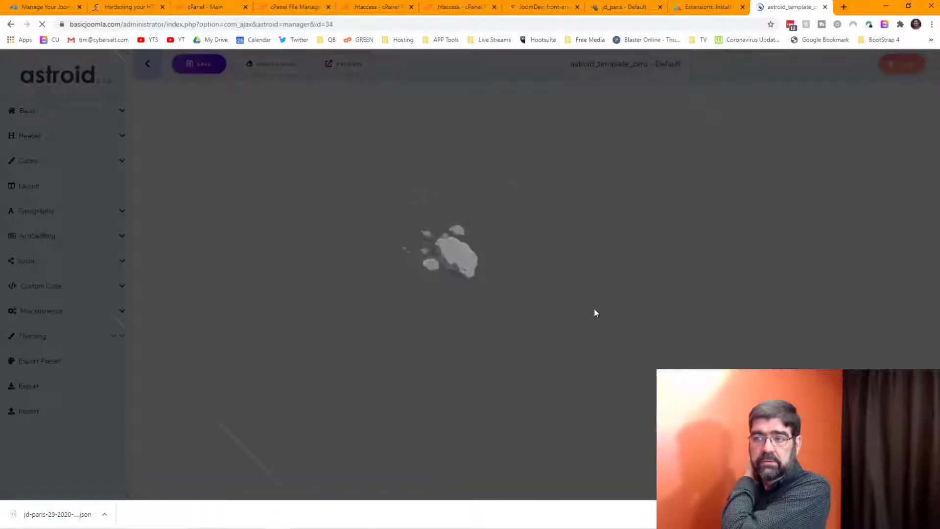
# Step: Star astroid_template_zero - Default as the default site style and clean the cache (7.32 MB)
pyautogui.click(703, 9)
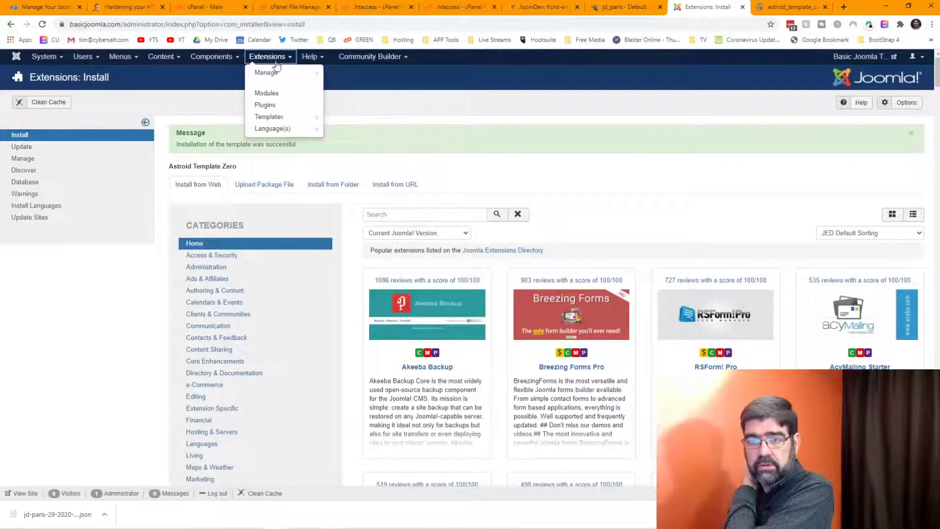
pyautogui.click(275, 118)
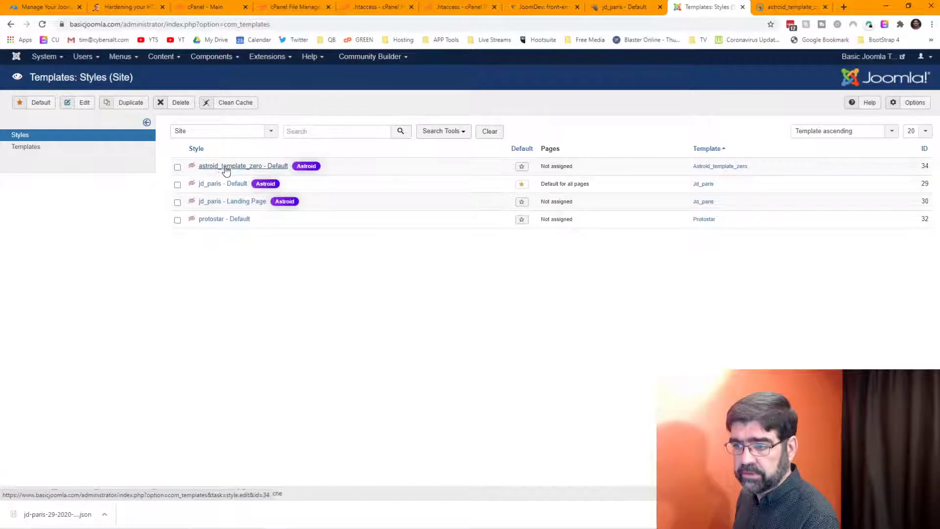
pyautogui.click(522, 166)
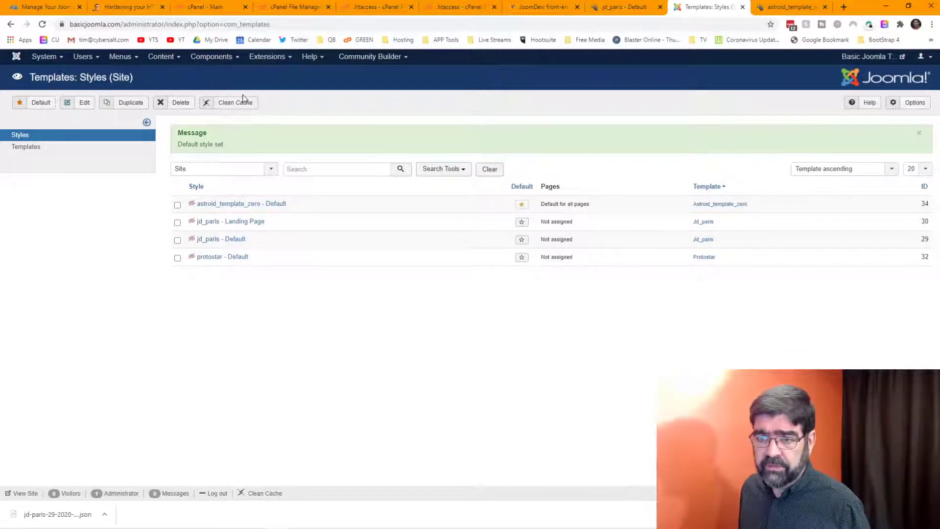
pyautogui.click(233, 102)
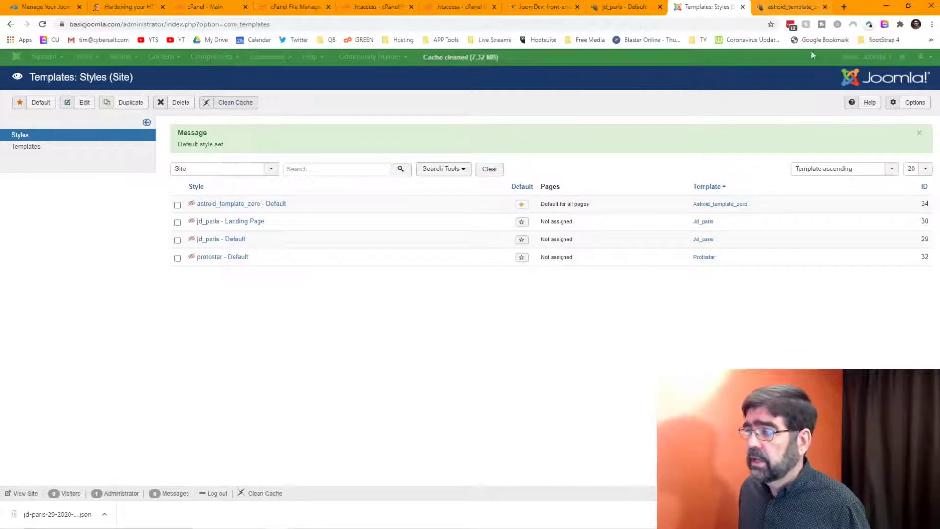
# Step: Open the live site's Joomla Tutorials page, where the header logo shows only broken-image text
pyautogui.click(903, 57)
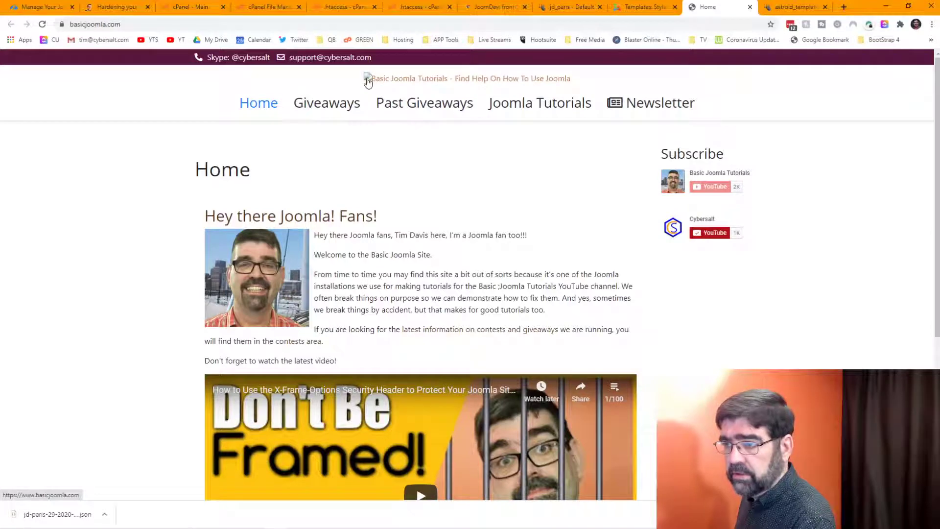
pyautogui.scroll(-5, 517, 177)
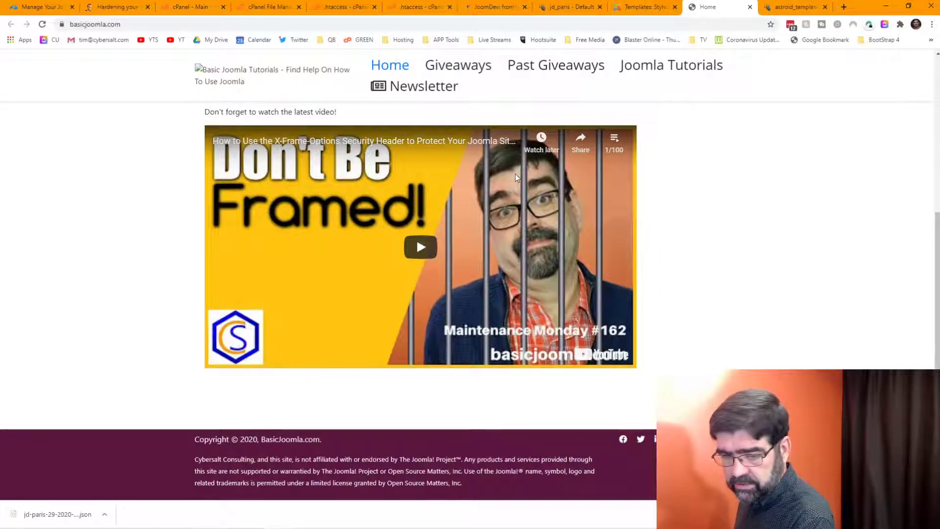
pyautogui.scroll(1, 416, 238)
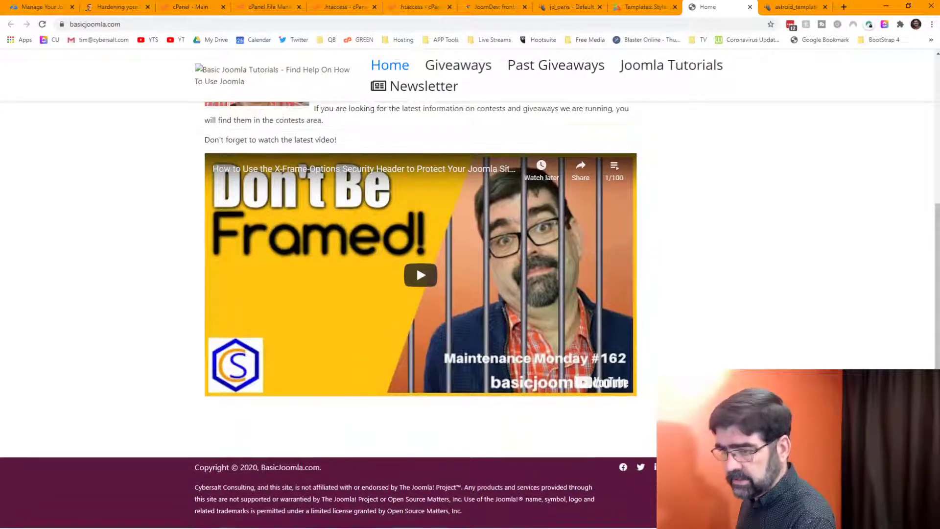
pyautogui.scroll(5, 736, 360)
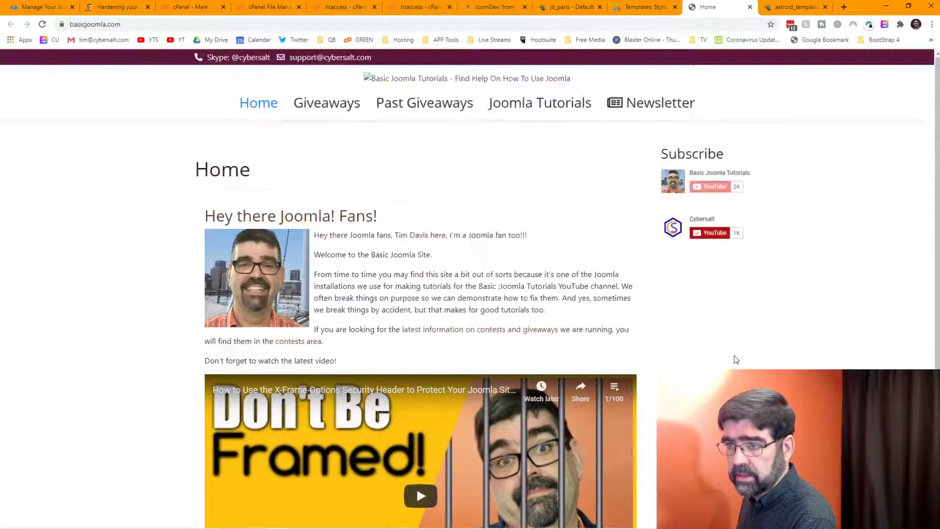
pyautogui.click(517, 112)
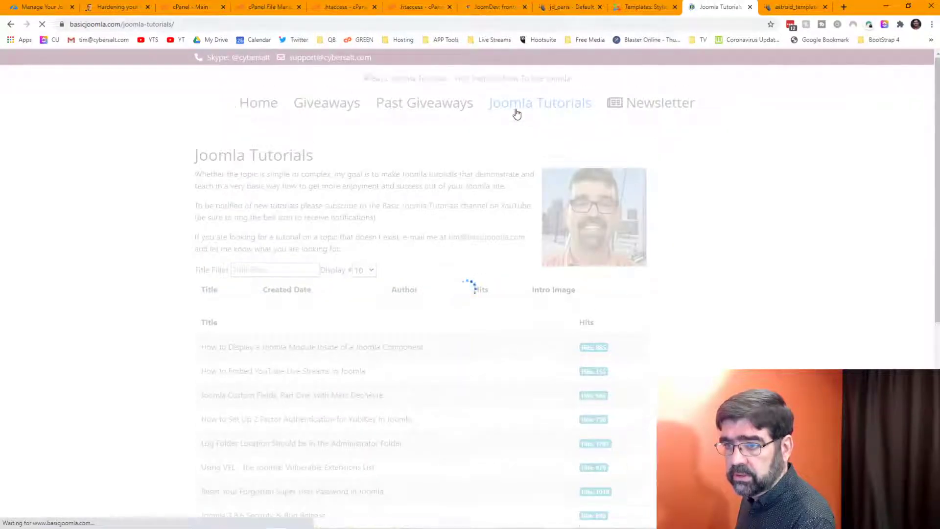
pyautogui.scroll(-2, 470, 185)
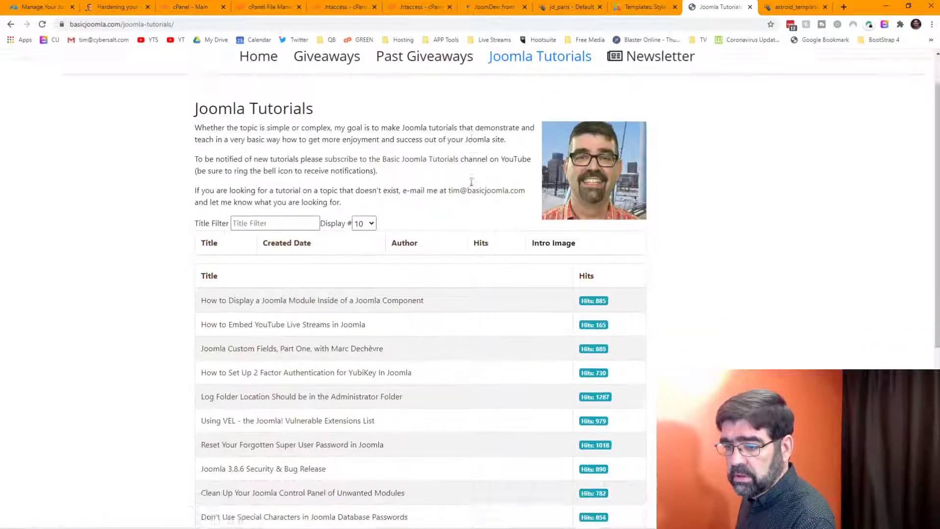
pyautogui.scroll(2, 470, 185)
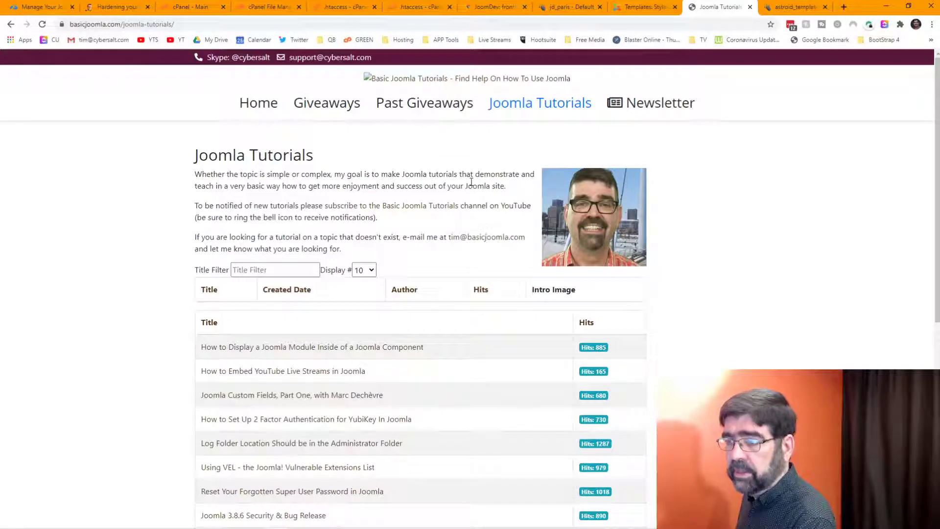
pyautogui.click(570, 6)
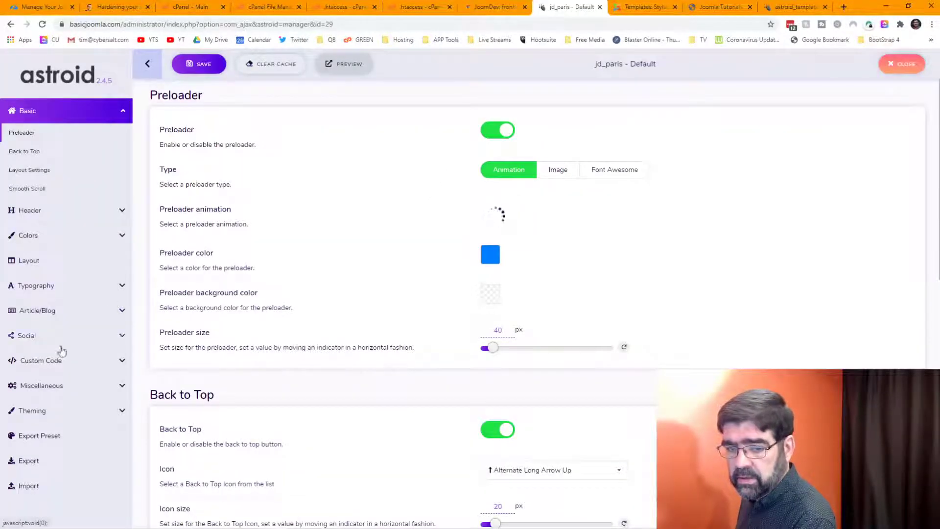
# Step: Show the jd_paris - Default Colors settings with their Body and Header colour options
pyautogui.click(54, 361)
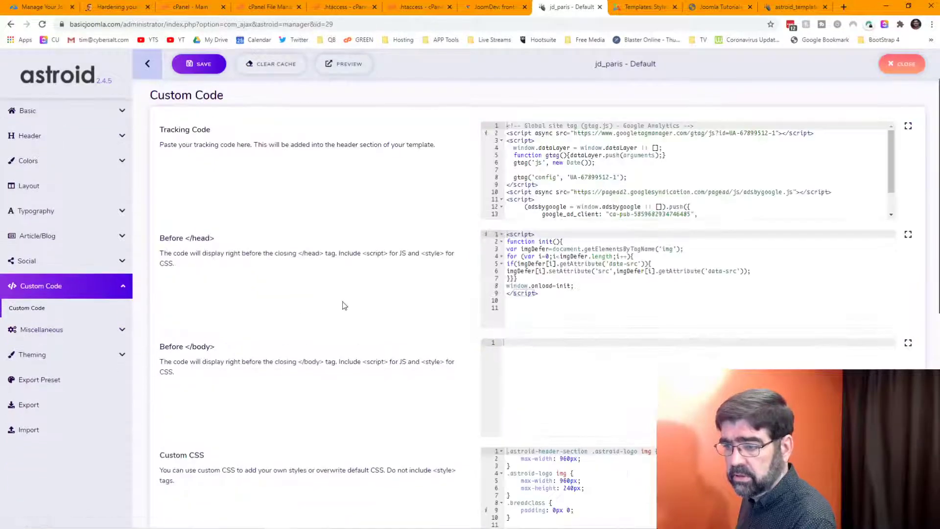
pyautogui.scroll(-3, 345, 289)
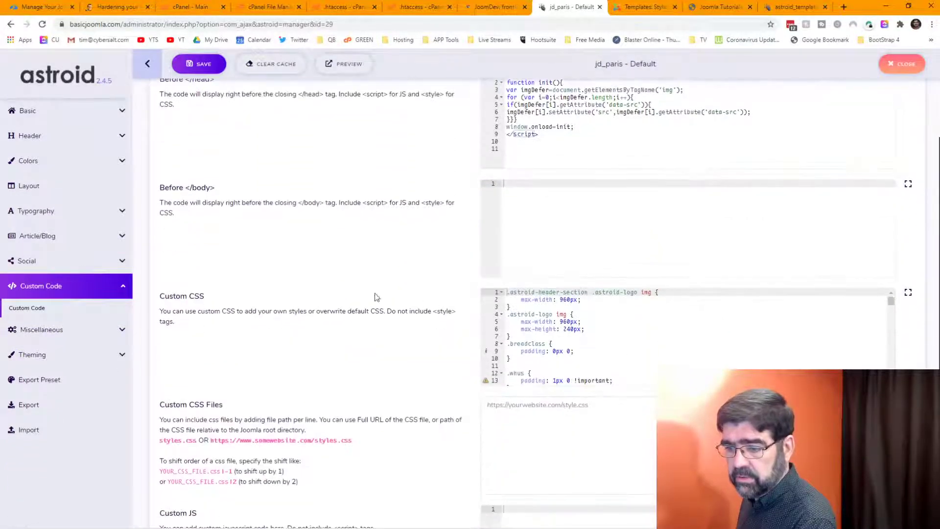
pyautogui.scroll(-4, 563, 333)
pyautogui.scroll(3, 351, 297)
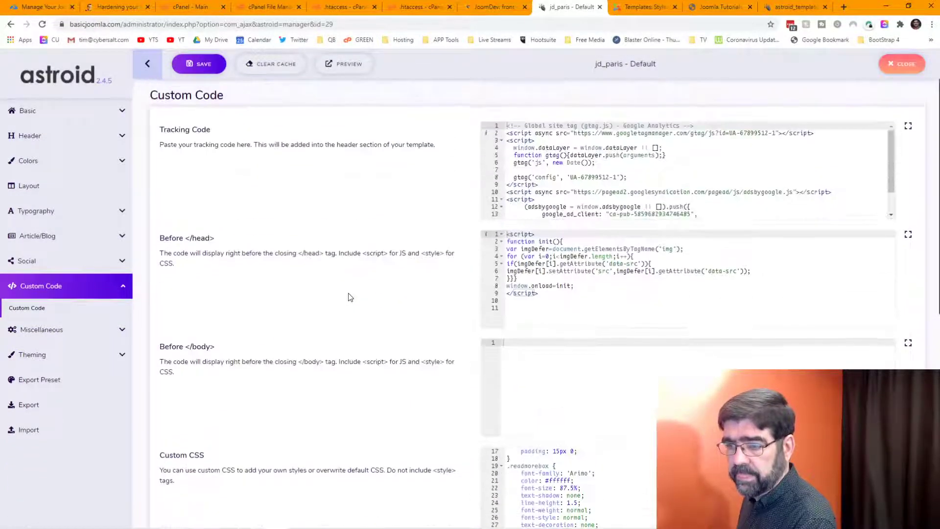
pyautogui.click(28, 162)
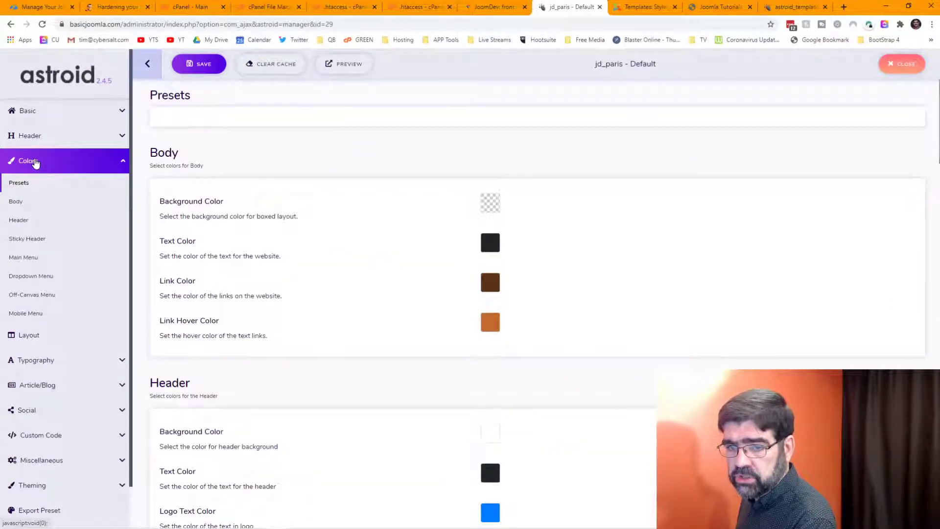
pyautogui.scroll(-6, 357, 206)
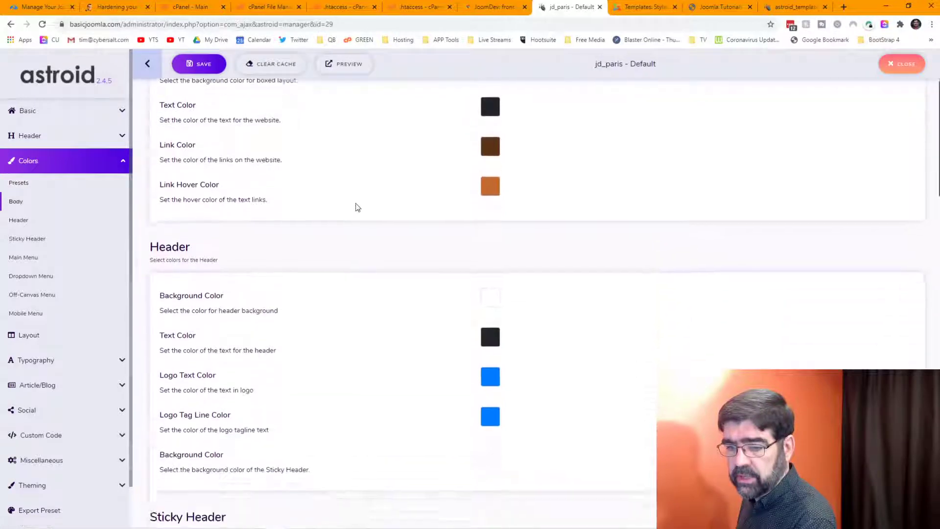
pyautogui.scroll(-3, 357, 207)
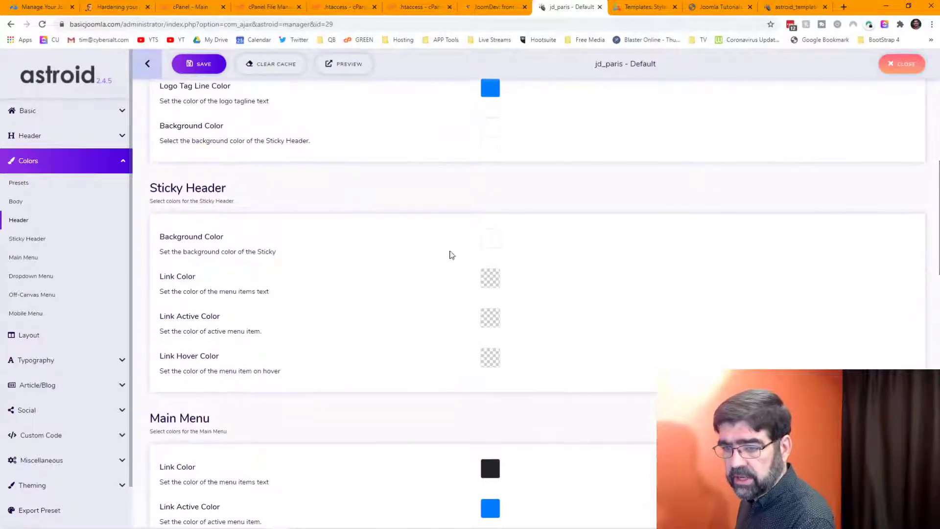
pyautogui.scroll(10, 413, 248)
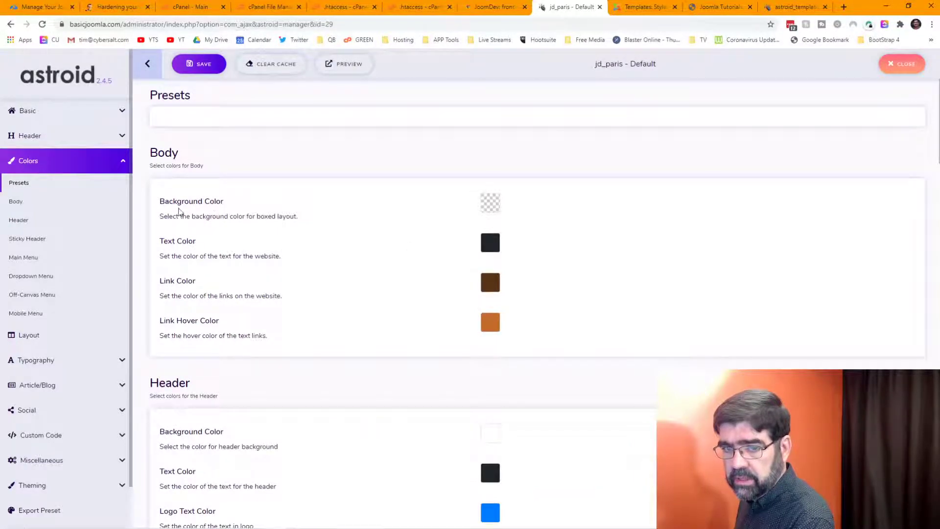
# Step: In Header settings, open the broken Default Logo image on its own to check its address
pyautogui.click(28, 139)
pyautogui.scroll(-4, 431, 245)
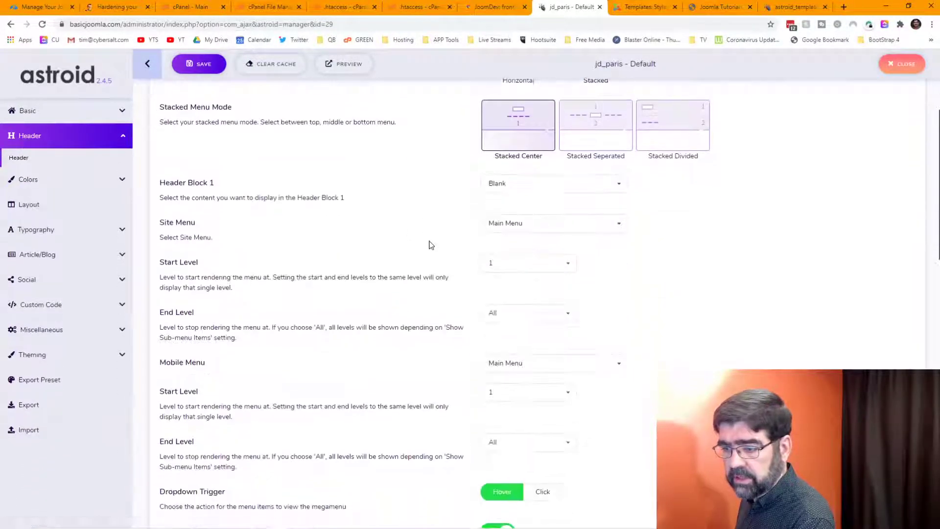
pyautogui.scroll(-9, 431, 244)
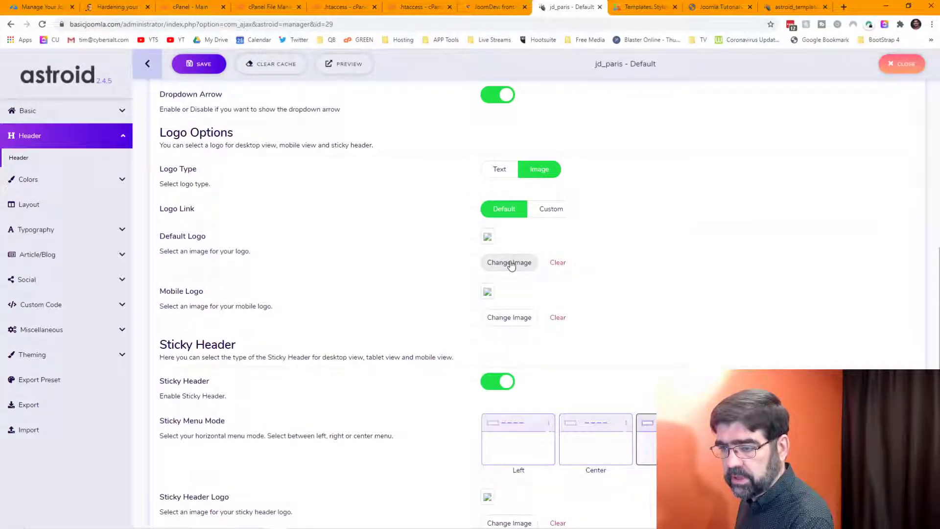
pyautogui.rightClick(489, 240)
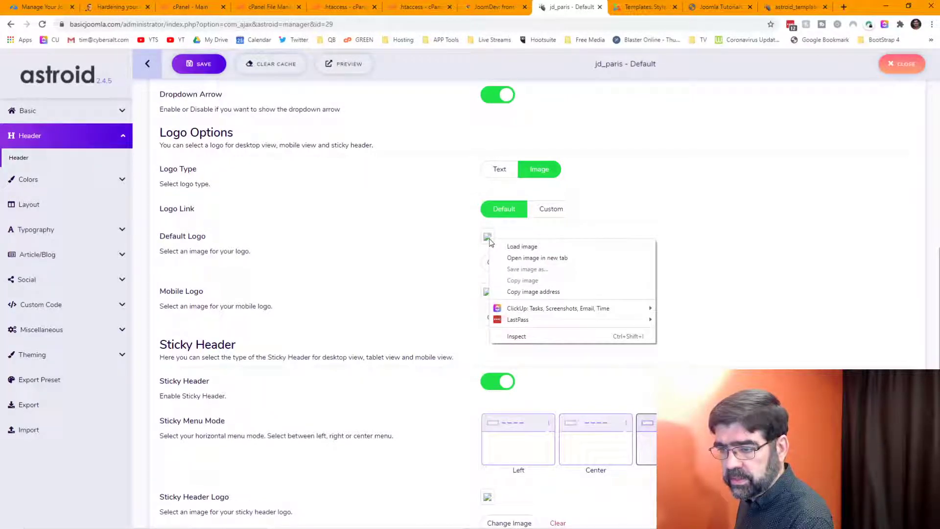
pyautogui.click(523, 256)
pyautogui.click(590, 7)
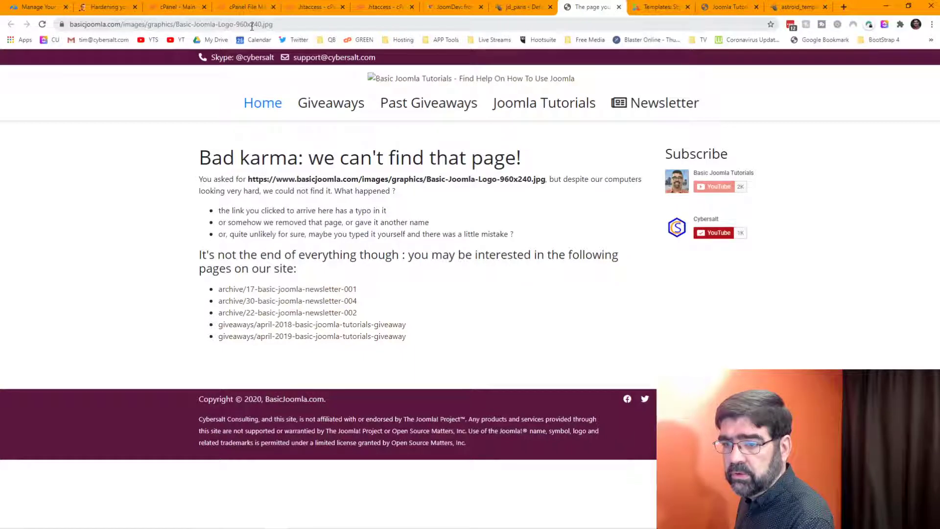
pyautogui.click(521, 8)
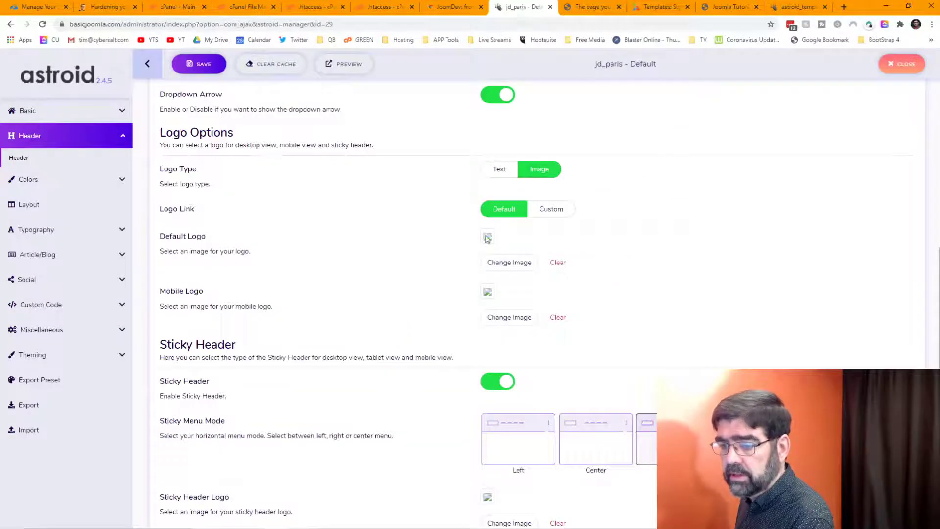
# Step: Set basic-joomla-logo-960x240.jpg from the graphics folder as the Default Logo
pyautogui.click(510, 263)
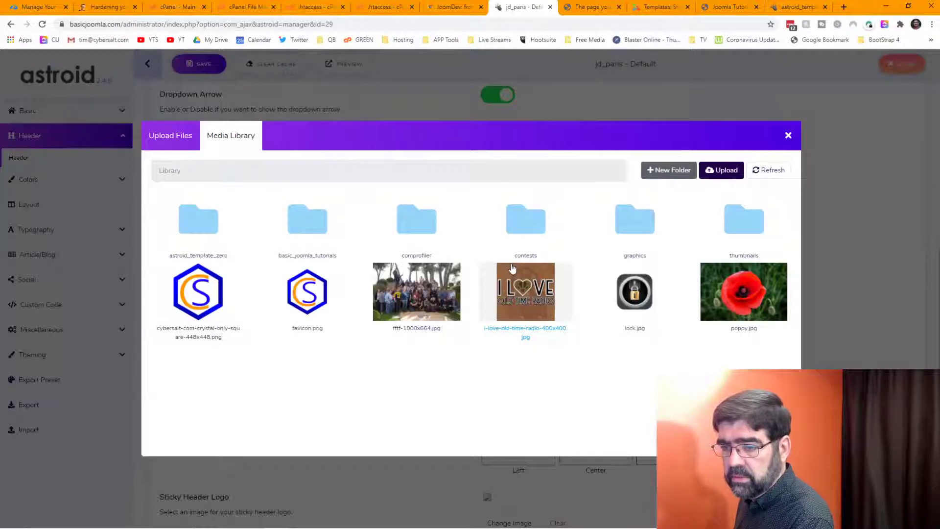
pyautogui.click(633, 230)
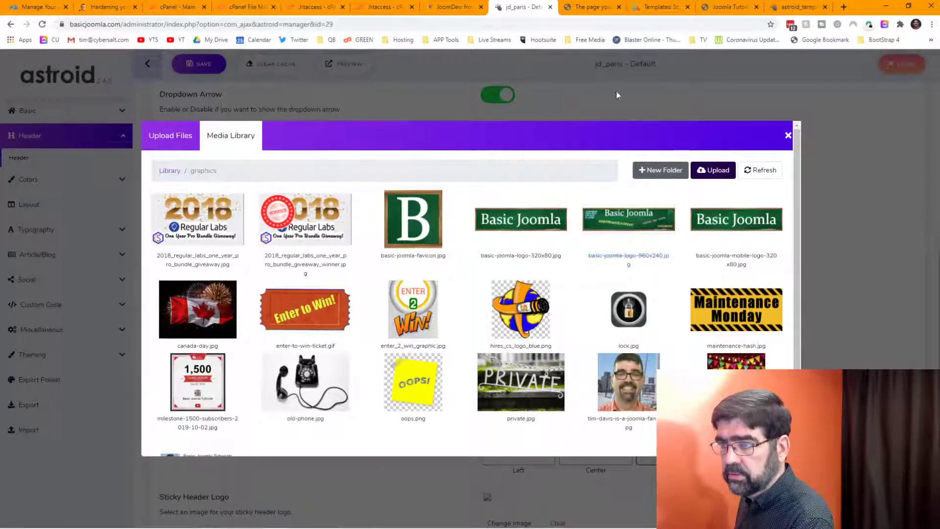
pyautogui.click(587, 8)
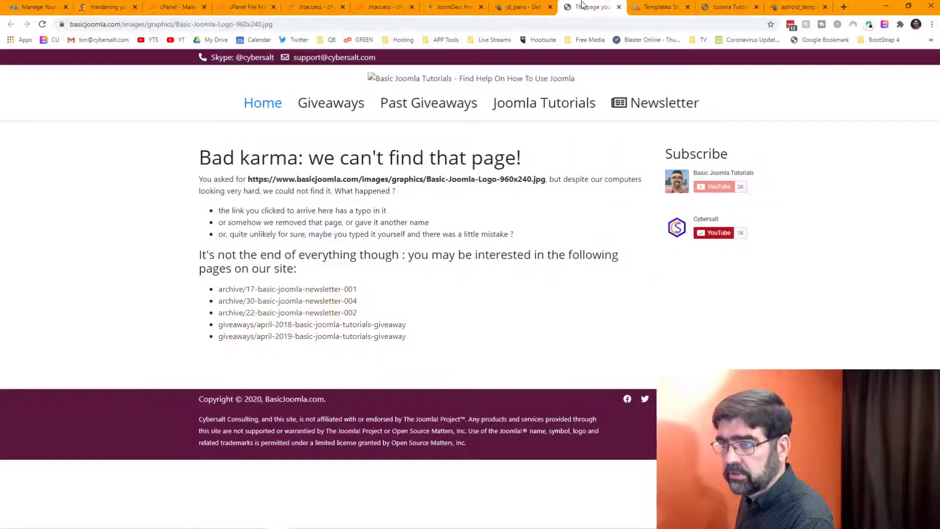
pyautogui.click(521, 8)
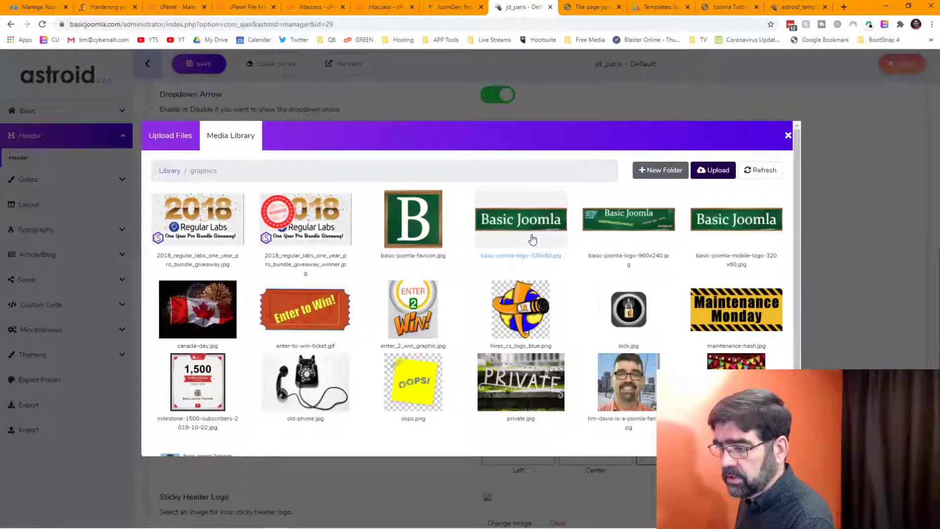
pyautogui.click(634, 231)
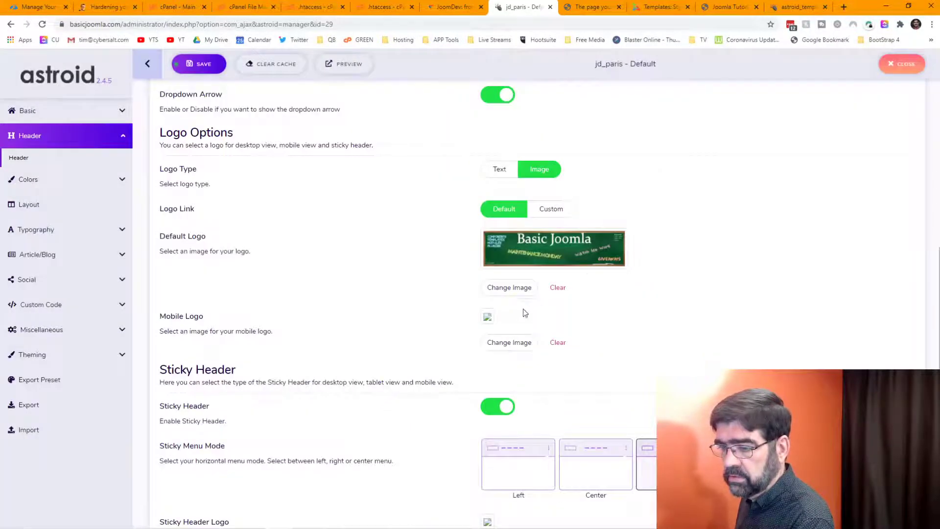
# Step: Open the broken Mobile Logo image in a new tab to see where it points
pyautogui.click(509, 342)
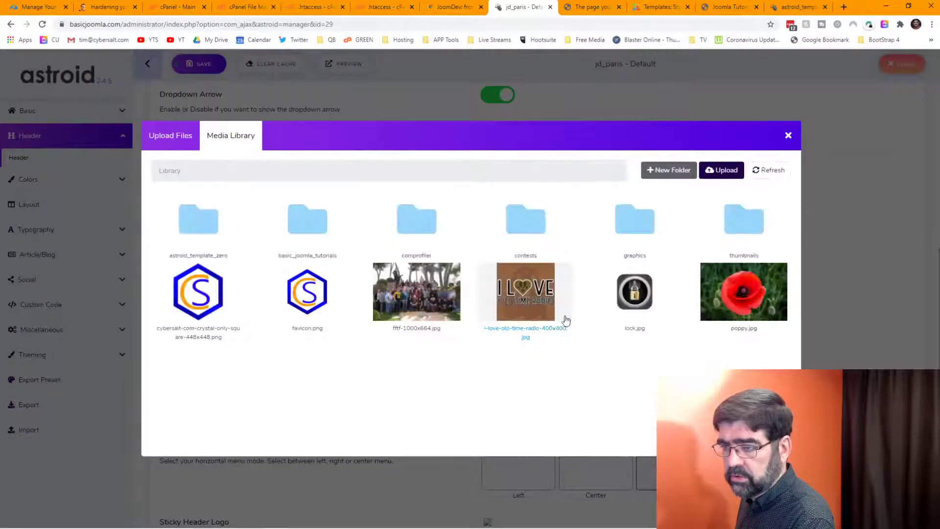
pyautogui.click(788, 137)
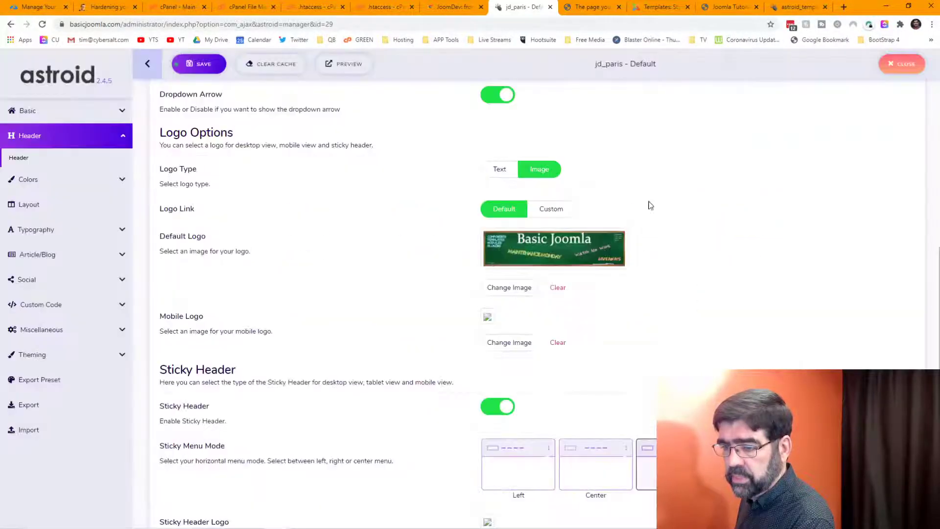
pyautogui.rightClick(489, 319)
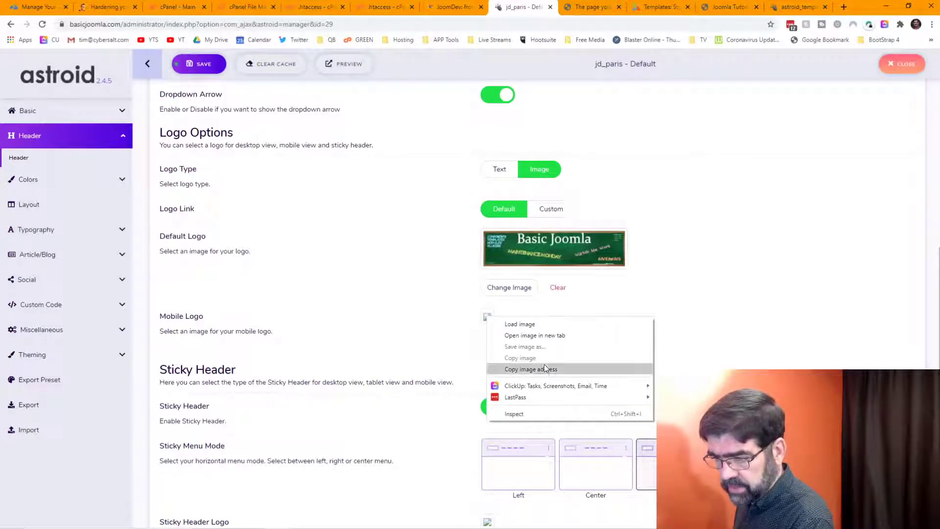
pyautogui.click(533, 336)
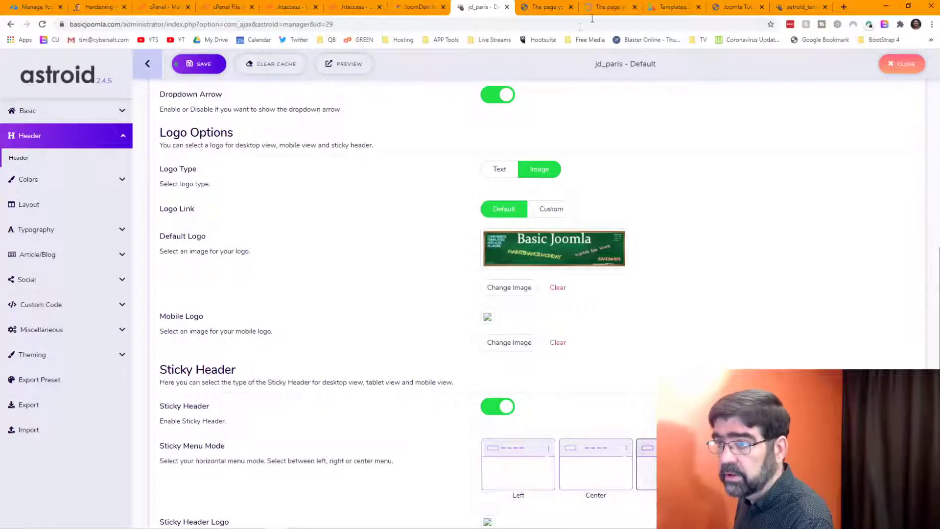
pyautogui.click(608, 7)
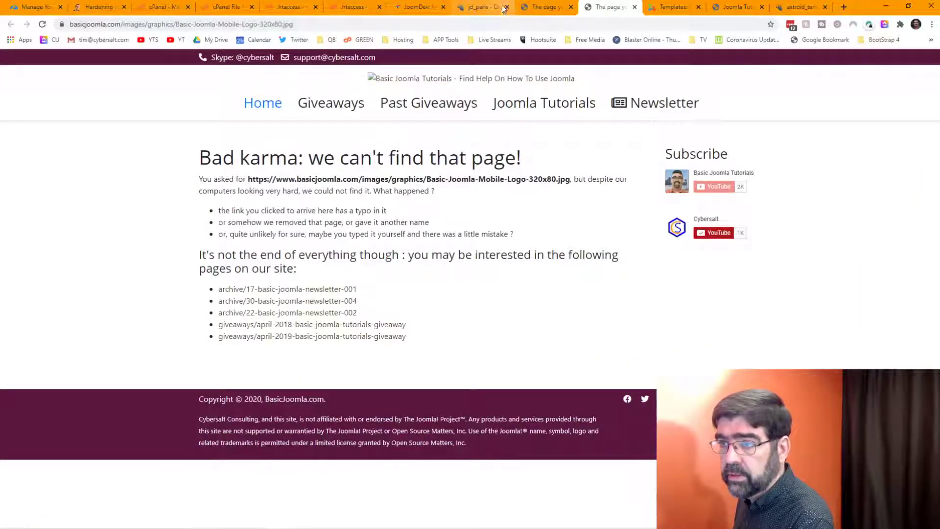
pyautogui.click(484, 7)
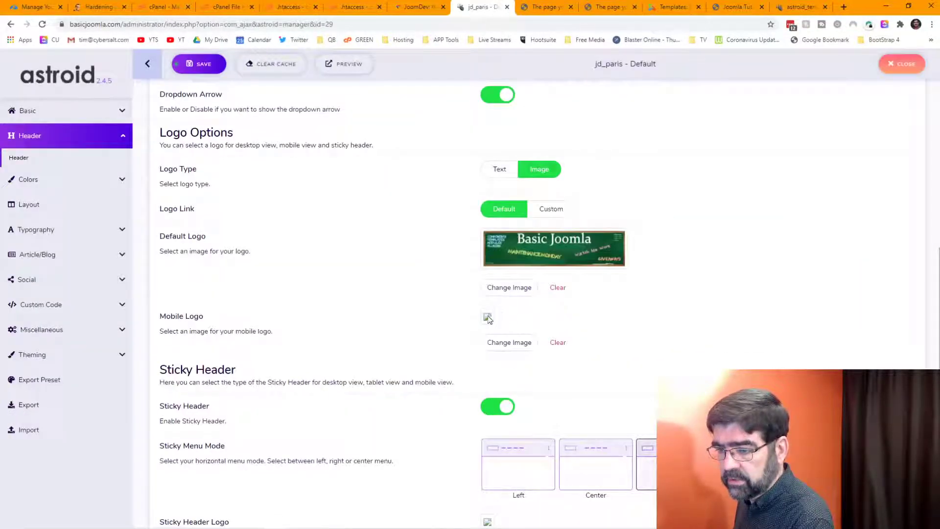
# Step: Set the Basic Joomla mobile logo from the graphics folder as the Mobile Logo
pyautogui.click(501, 344)
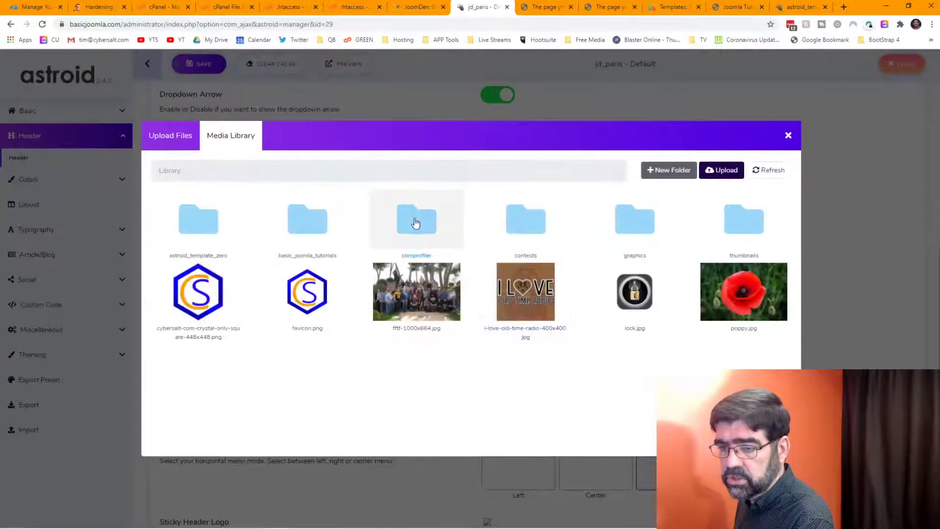
pyautogui.click(621, 230)
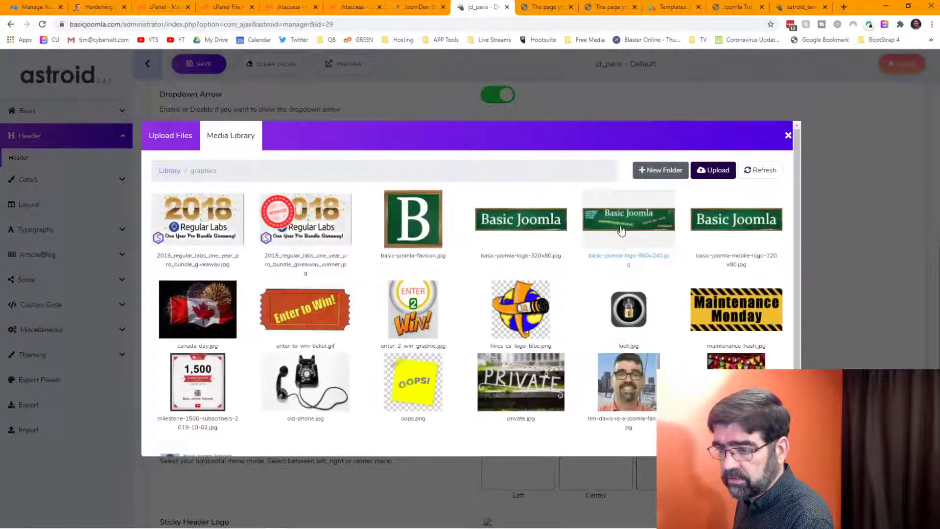
pyautogui.click(527, 225)
# Step: Set the Basic Joomla 320x80 logo from graphics as the Sticky Header Logo
pyautogui.scroll(-6, 470, 294)
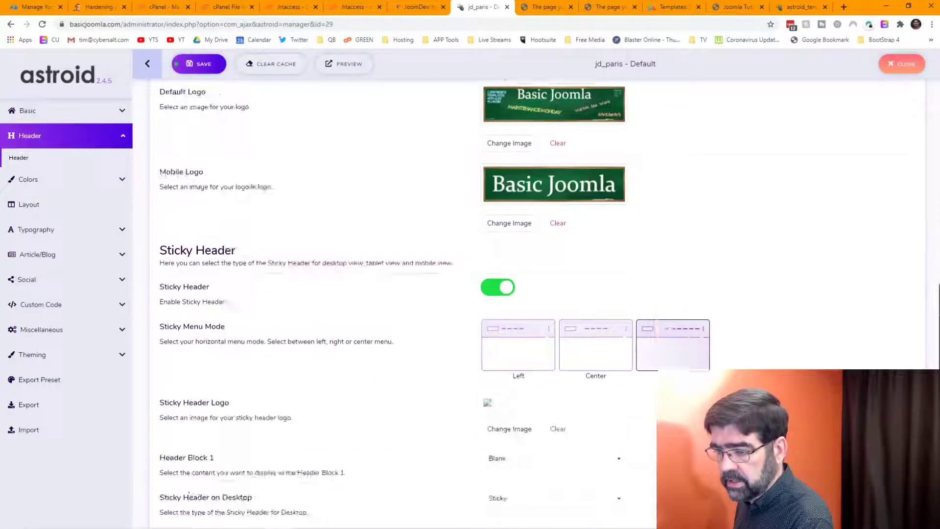
pyautogui.click(509, 281)
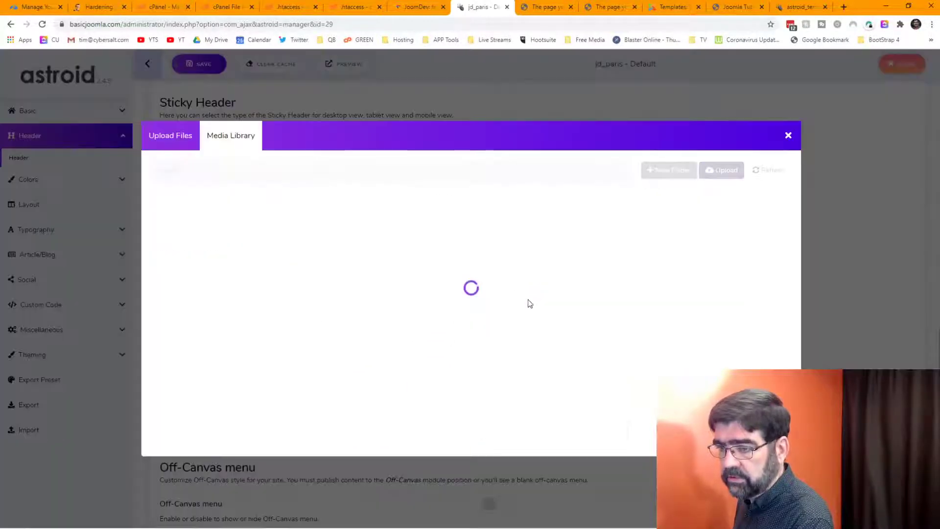
pyautogui.click(628, 235)
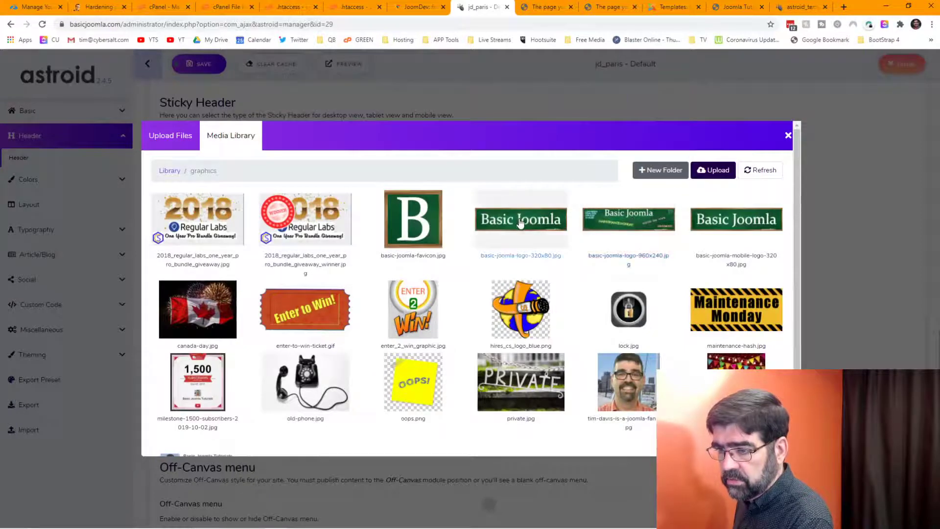
pyautogui.click(520, 221)
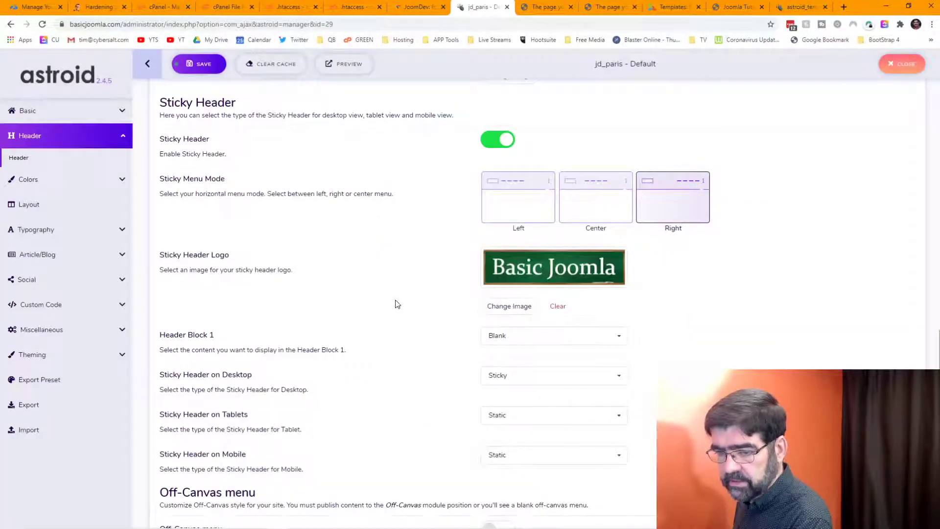
pyautogui.scroll(-4, 398, 305)
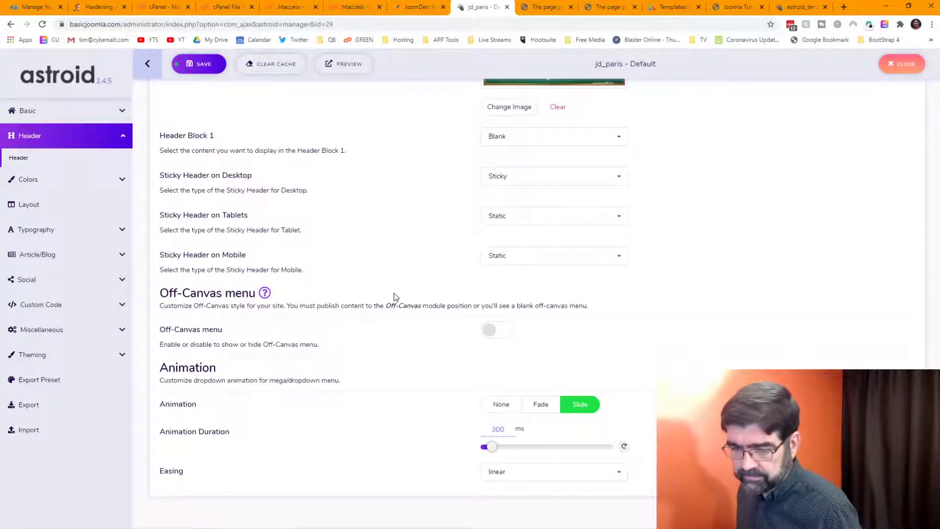
pyautogui.scroll(10, 396, 297)
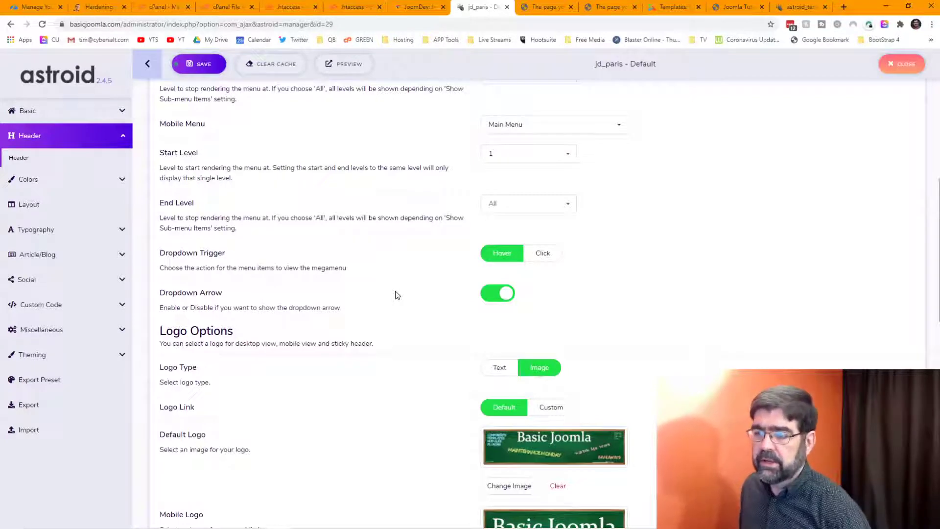
pyautogui.scroll(-5, 397, 295)
pyautogui.scroll(10, 397, 295)
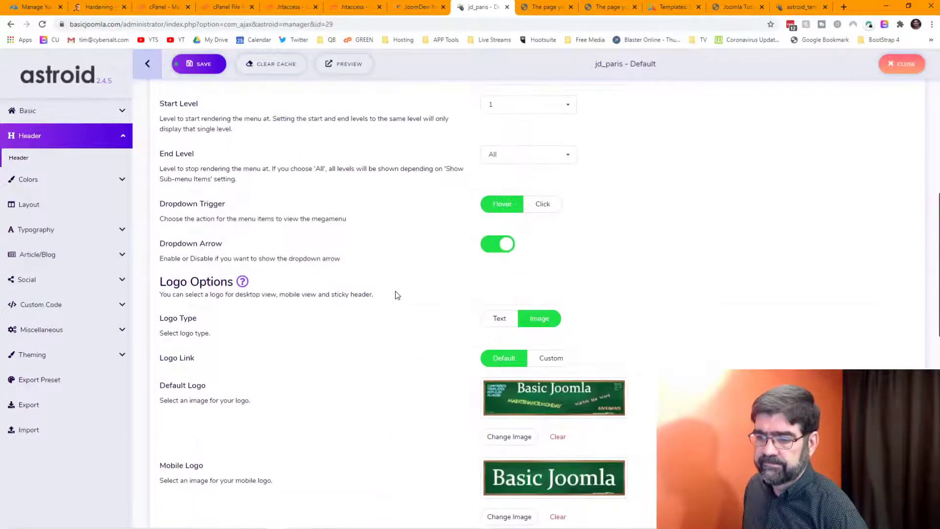
pyautogui.scroll(4, 397, 295)
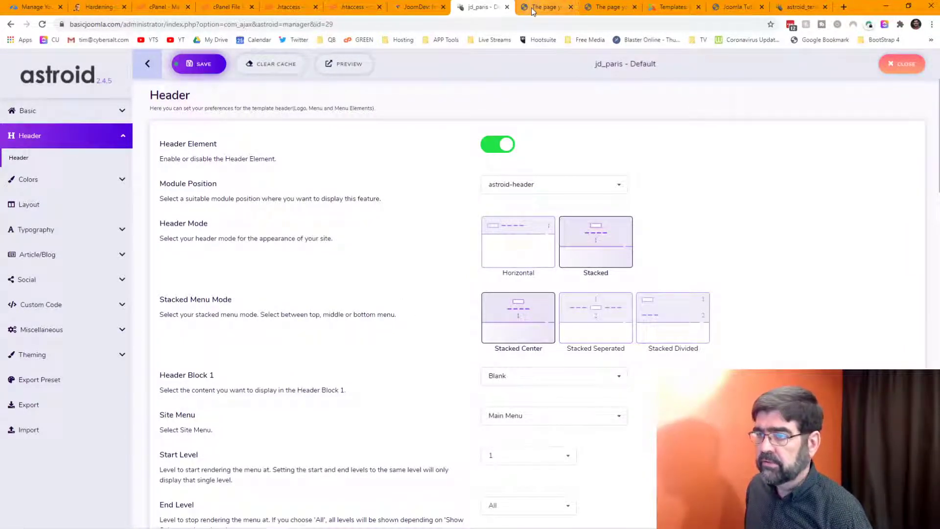
# Step: Save the logo settings, clear the template cache and reload the frontend preview
pyautogui.hotkey('ctrl', 's')
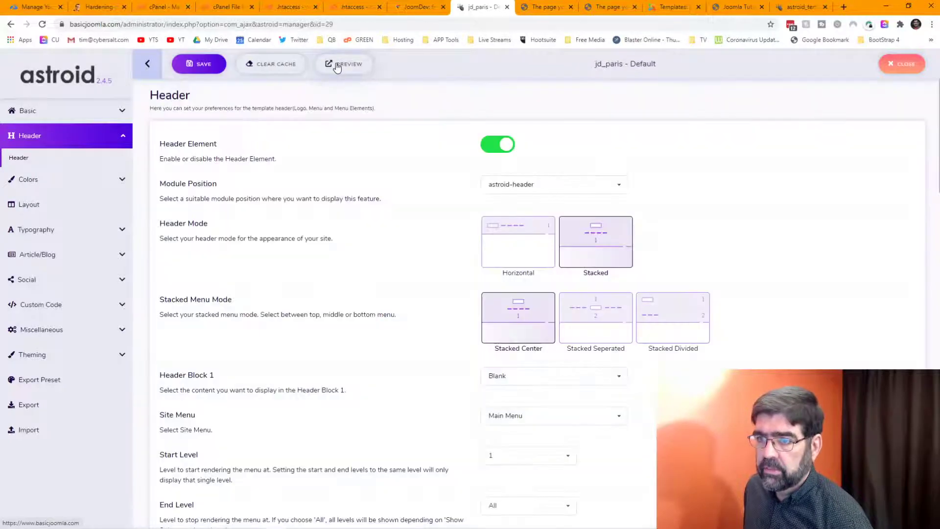
pyautogui.click(336, 63)
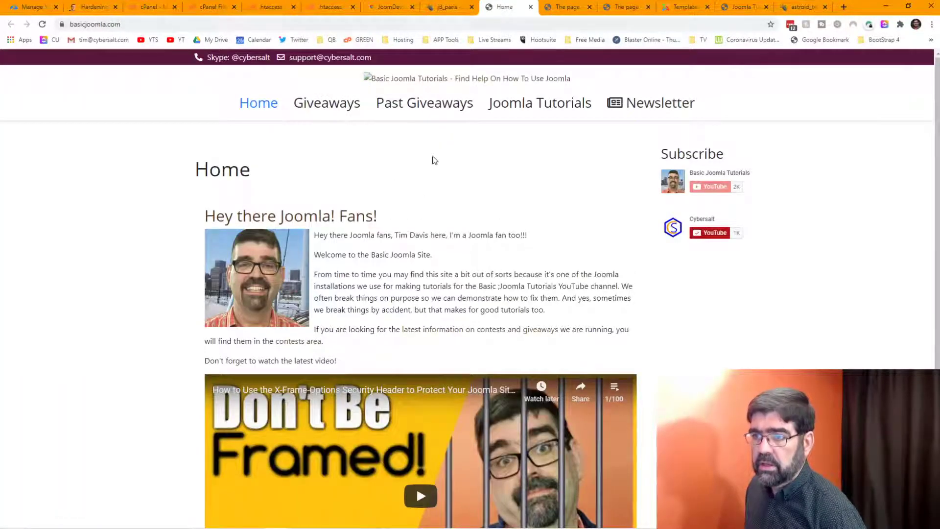
pyautogui.click(442, 8)
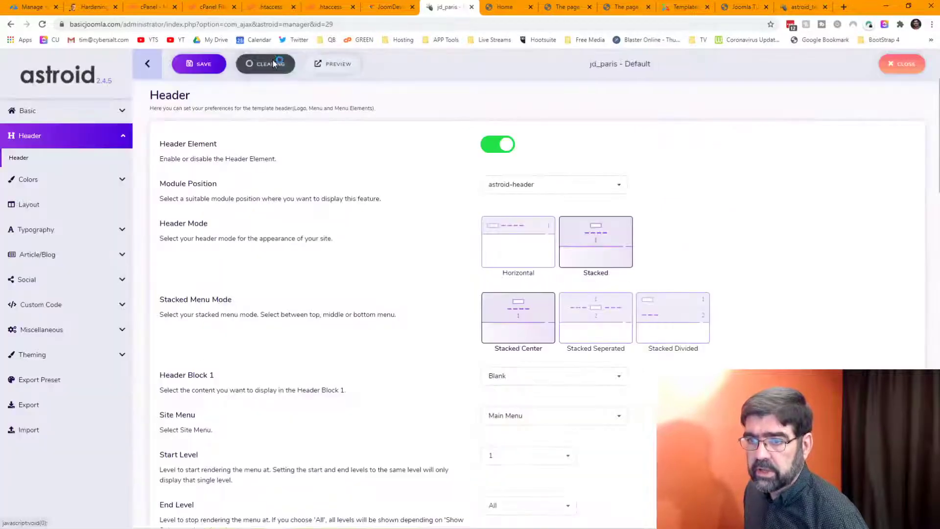
pyautogui.hotkey('ctrl', 'Tab')
pyautogui.click(448, 24)
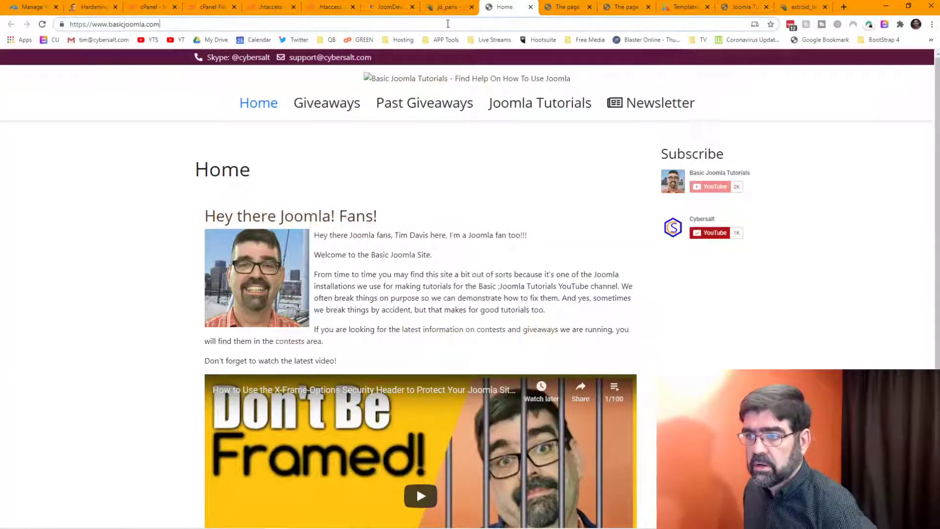
pyautogui.press('Return')
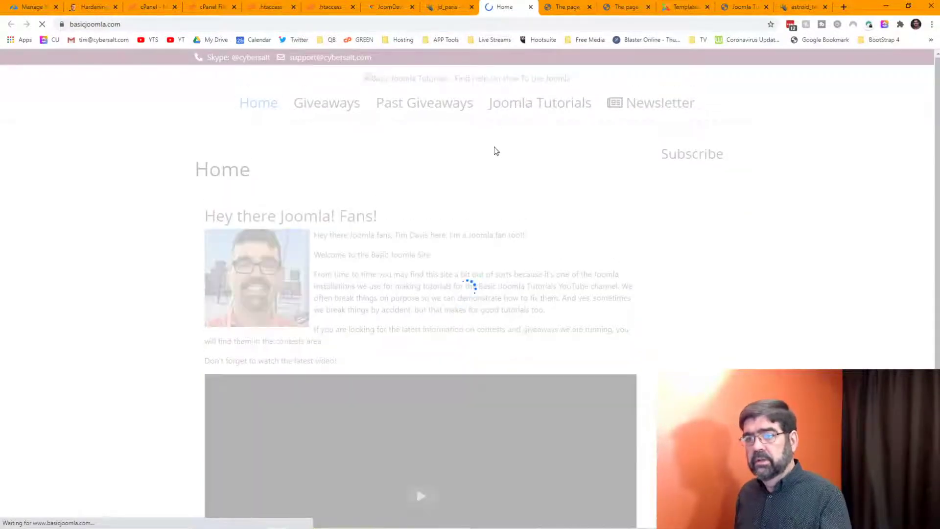
pyautogui.click(453, 9)
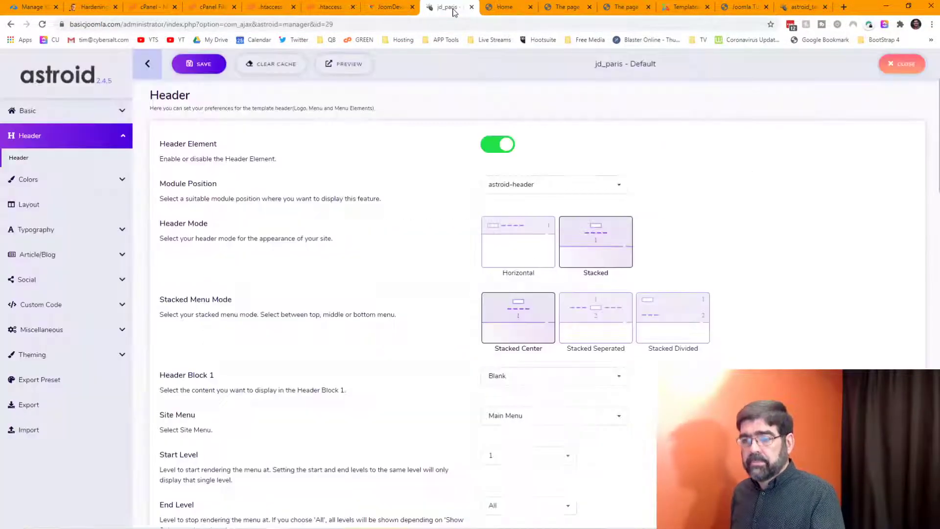
# Step: Save and clear the template cache again, recheck the homepage logo, then reach the styles list
pyautogui.scroll(-15, 391, 188)
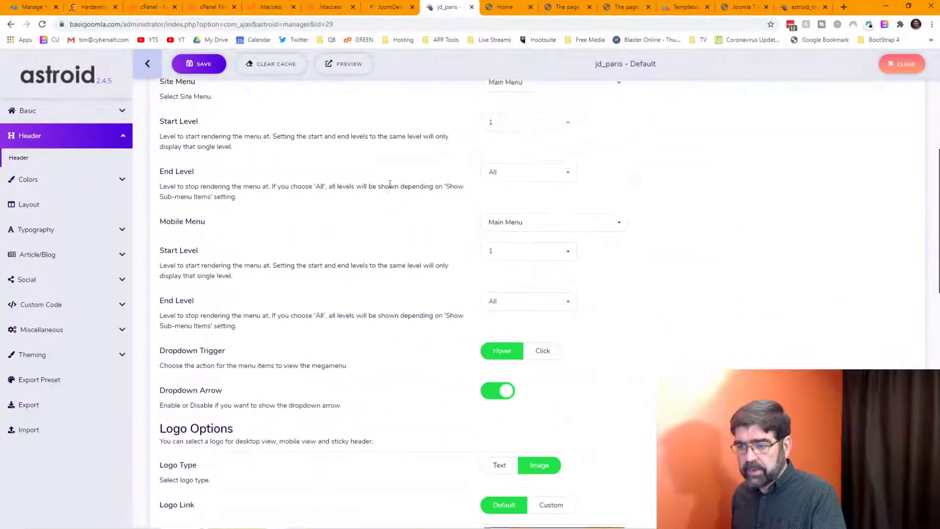
pyautogui.scroll(3, 390, 188)
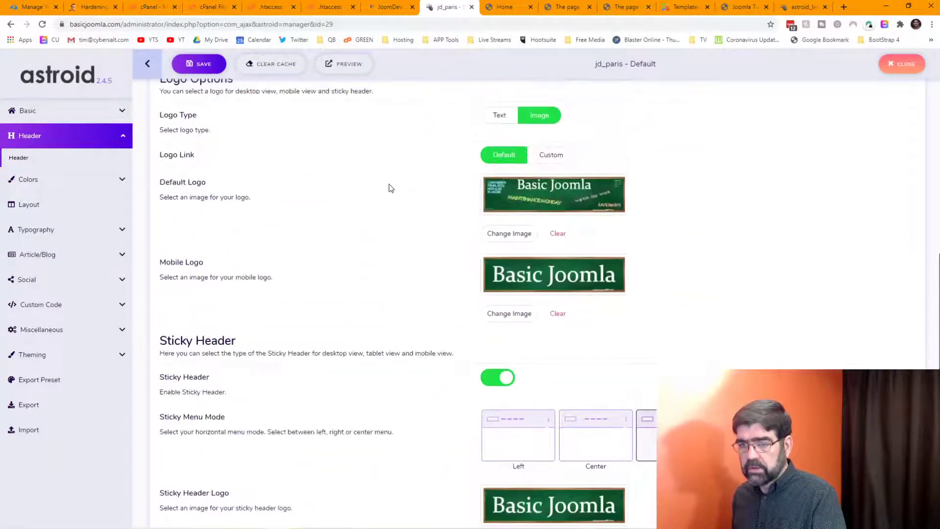
pyautogui.click(195, 65)
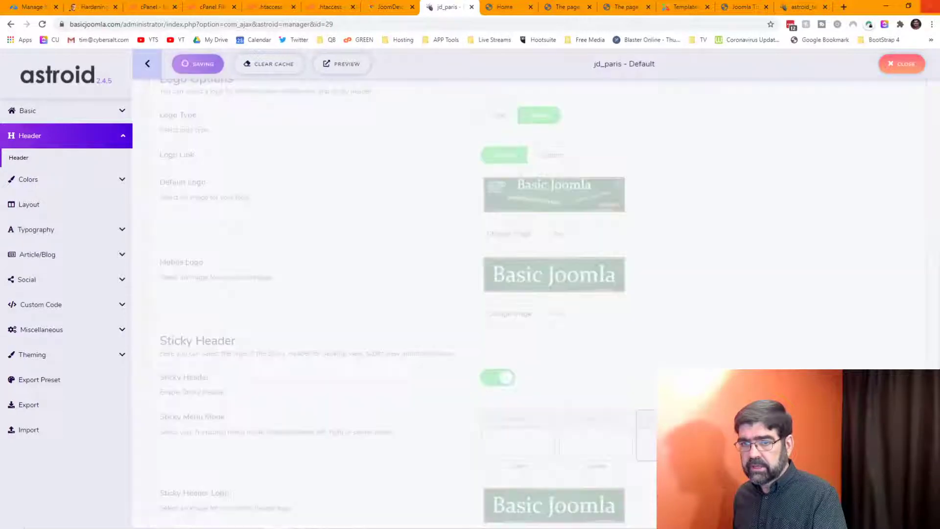
pyautogui.click(282, 68)
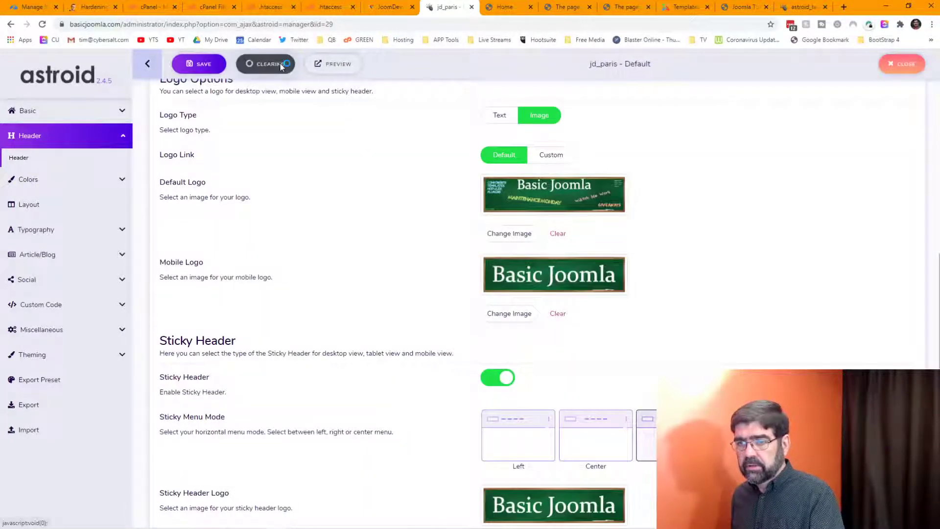
pyautogui.click(506, 9)
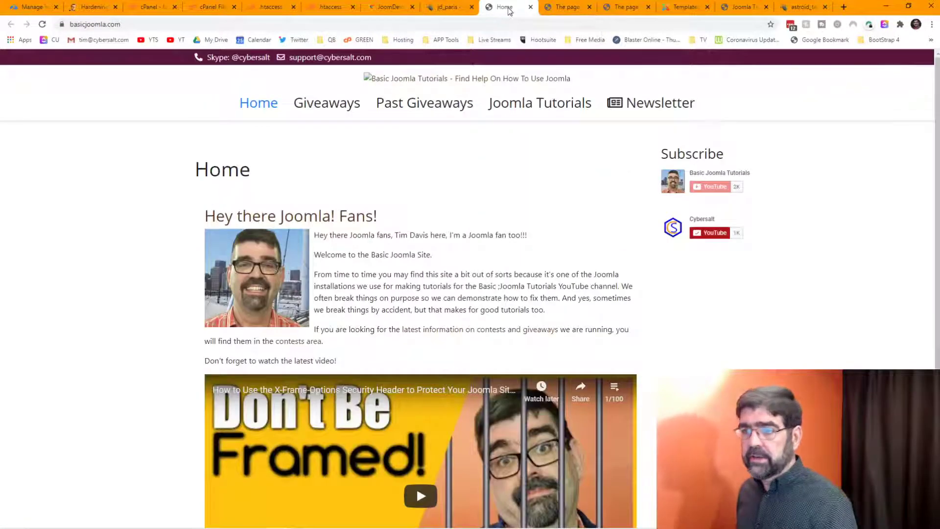
pyautogui.click(443, 8)
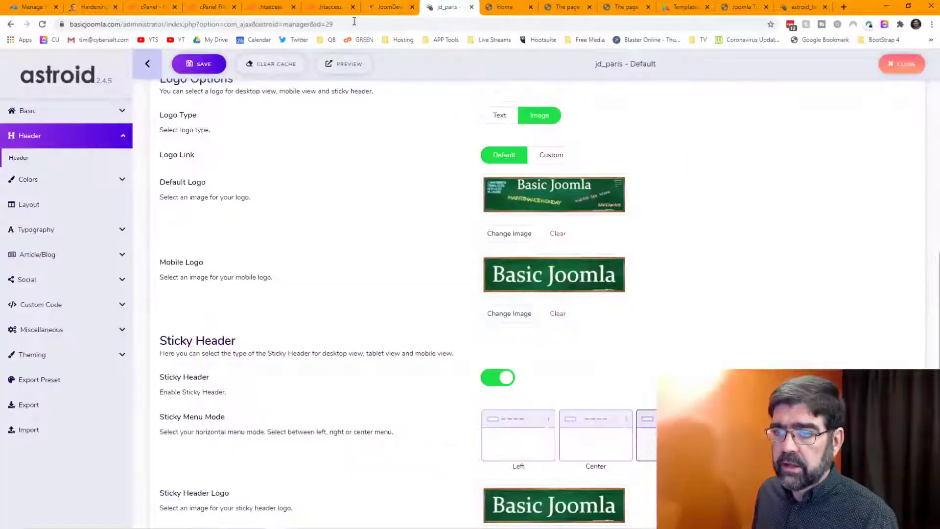
pyautogui.click(685, 9)
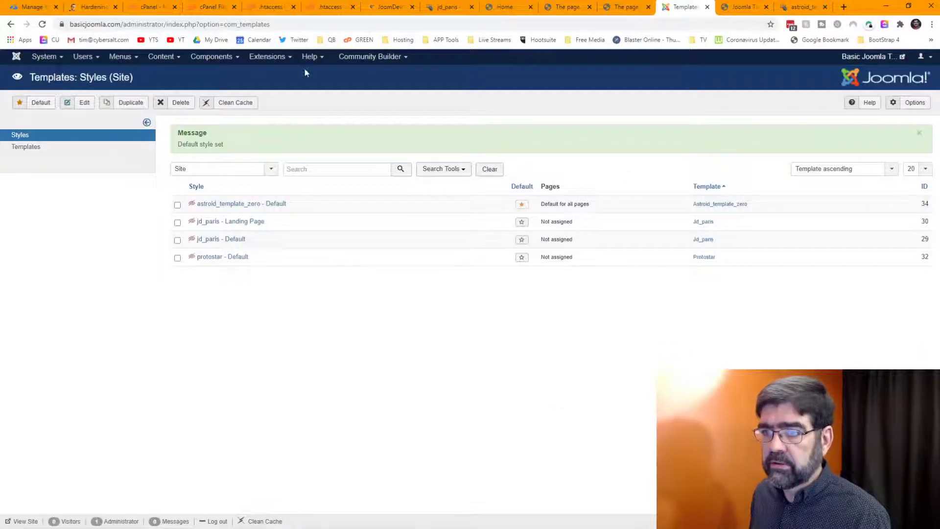
# Step: Open Templates: Styles (Site) in a fresh tab, with astroid_template_zero - Default still default
pyautogui.click(272, 57)
pyautogui.rightClick(283, 116)
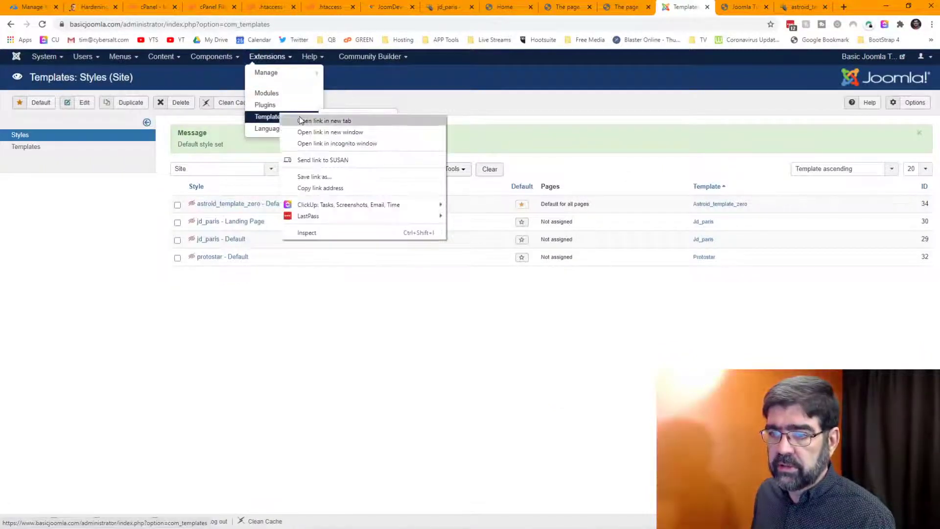
pyautogui.click(324, 121)
pyautogui.click(674, 7)
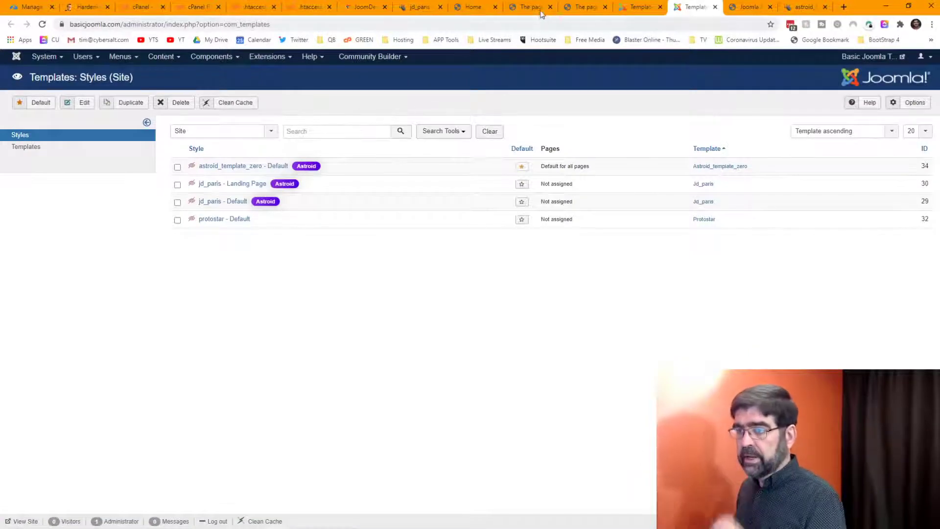
pyautogui.click(539, 8)
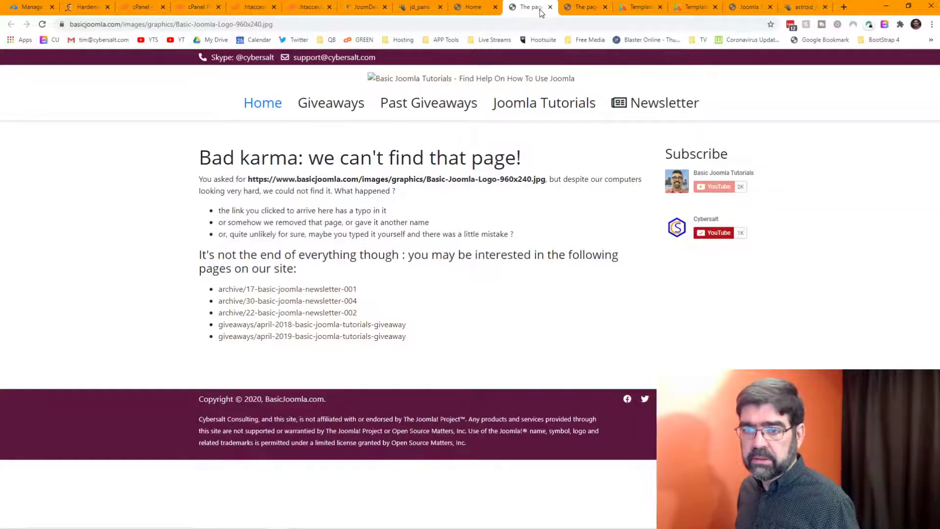
pyautogui.click(694, 7)
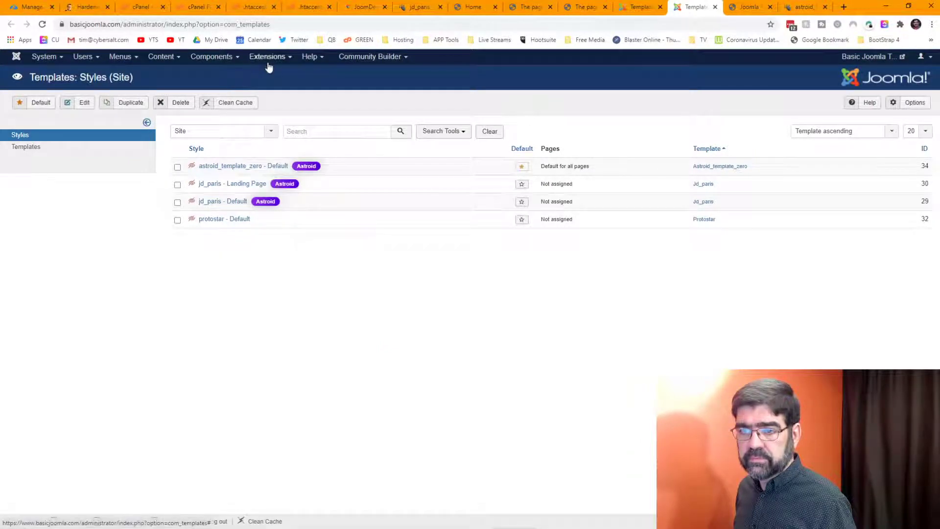
pyautogui.click(638, 7)
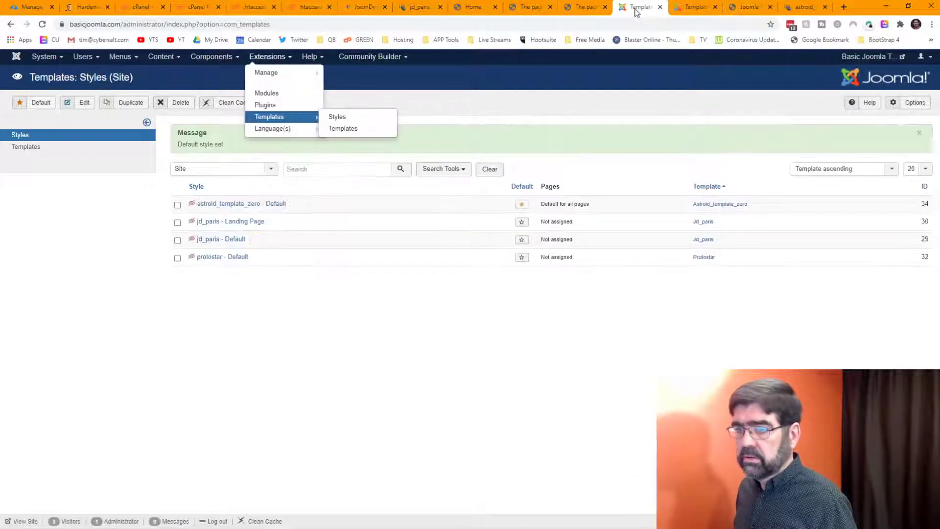
pyautogui.click(689, 10)
pyautogui.click(283, 61)
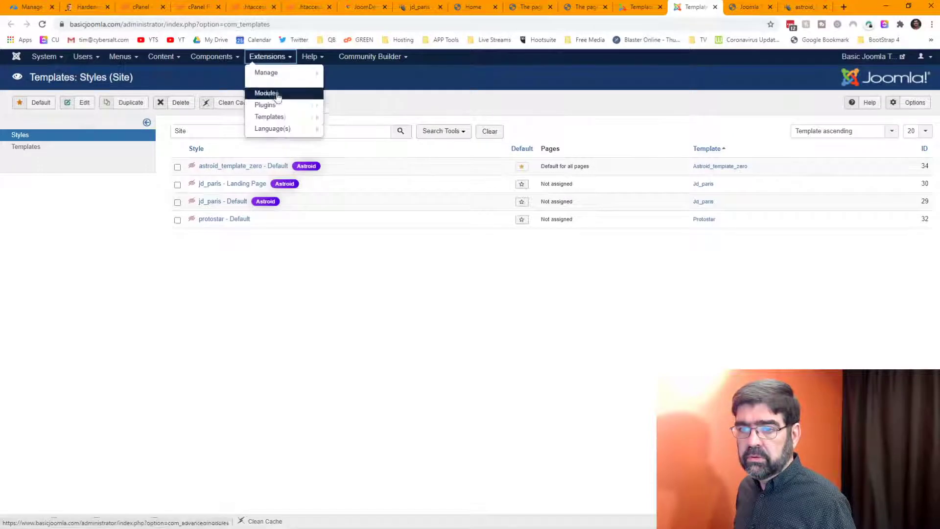
# Step: Search plugins for 'cdn', enable System - Regular Labs - CDN for Joomla!, and clean the cache
pyautogui.click(275, 104)
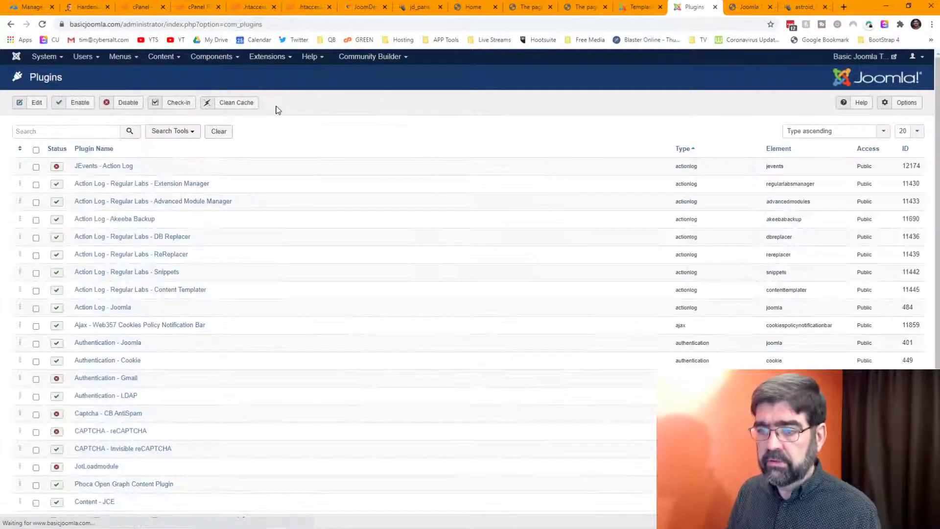
pyautogui.click(100, 132)
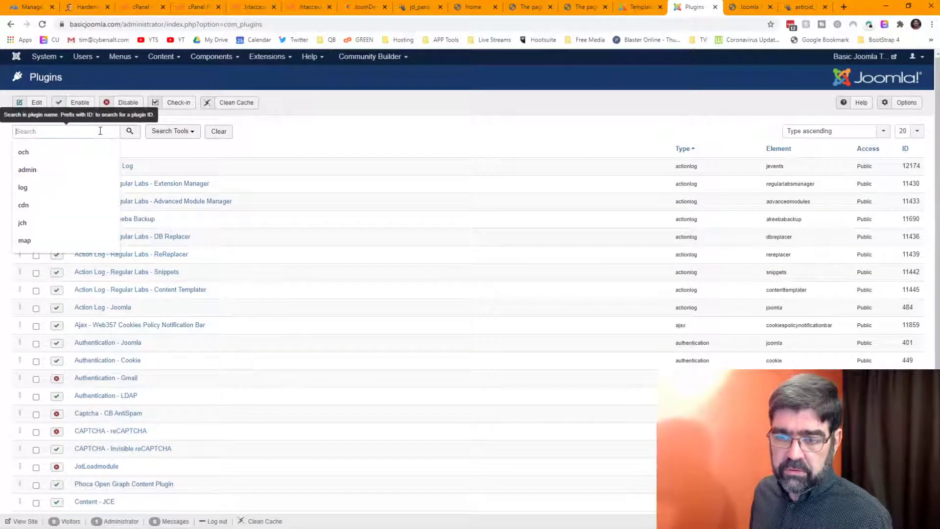
pyautogui.write('cdn')
pyautogui.press('Return')
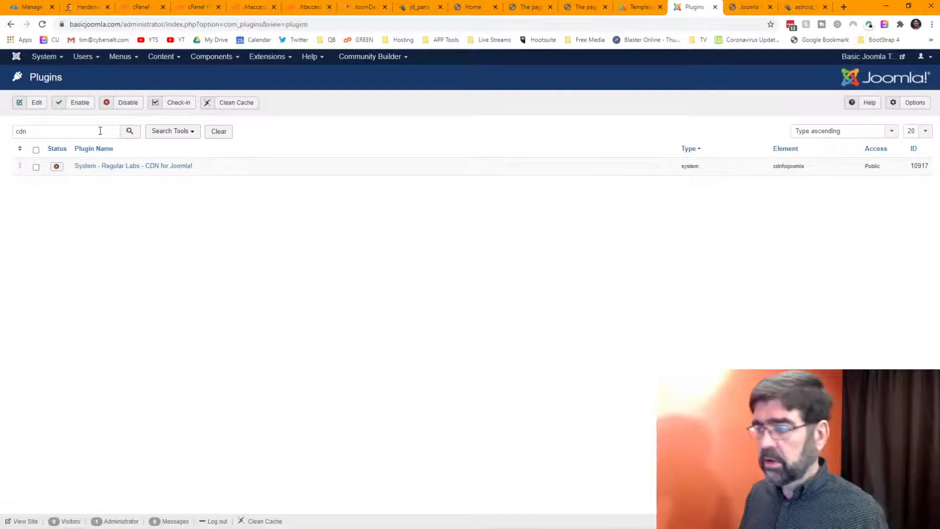
pyautogui.click(56, 166)
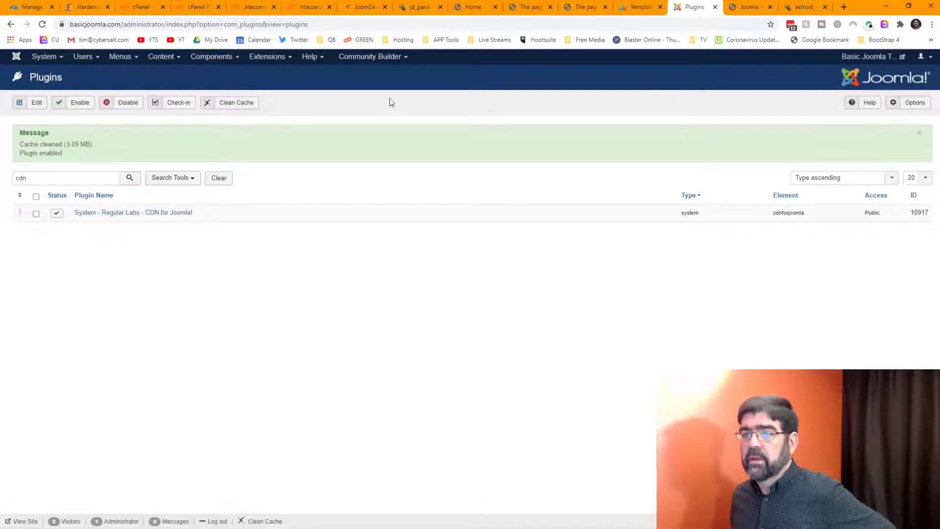
pyautogui.click(251, 102)
# Step: Reload the front page and toggle the CDN plugin's status again
pyautogui.click(468, 8)
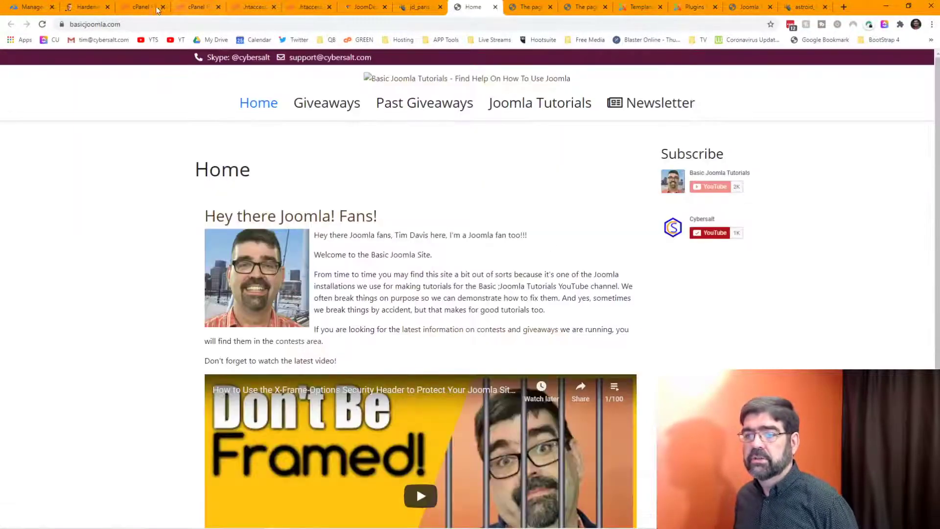
pyautogui.click(42, 25)
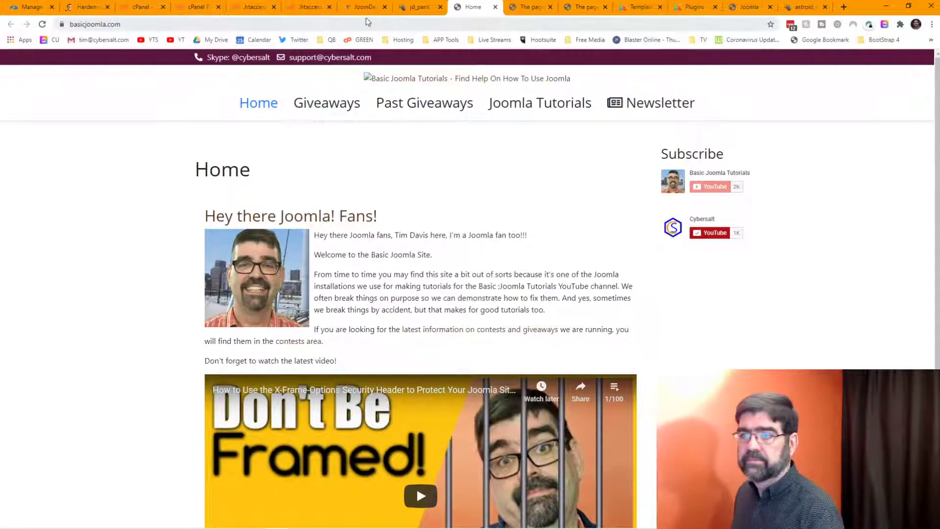
pyautogui.click(696, 6)
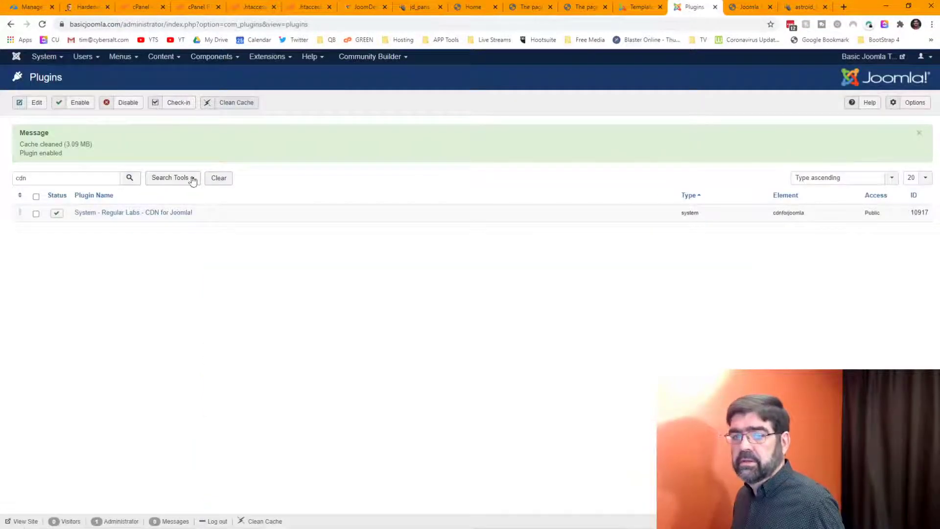
pyautogui.click(57, 214)
# Step: Copy the site's front-page address from the browser's address bar
pyautogui.click(471, 7)
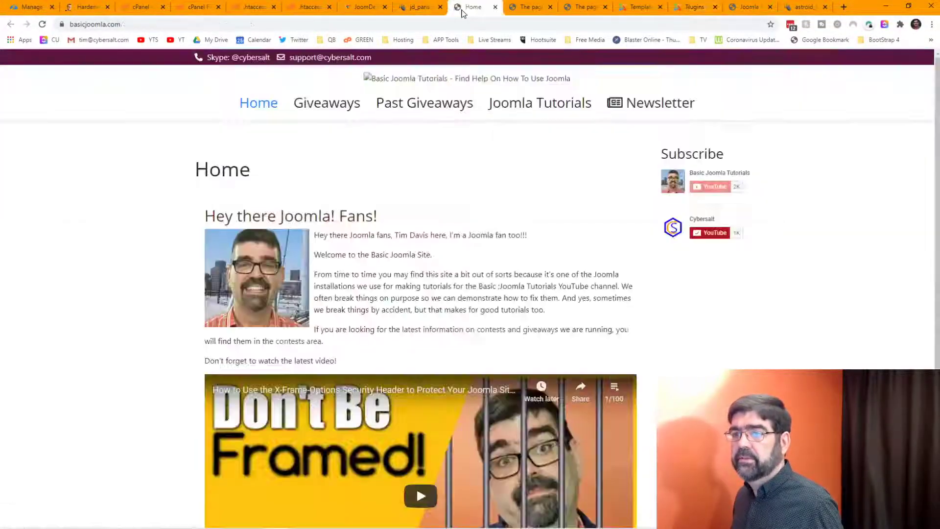
pyautogui.click(173, 22)
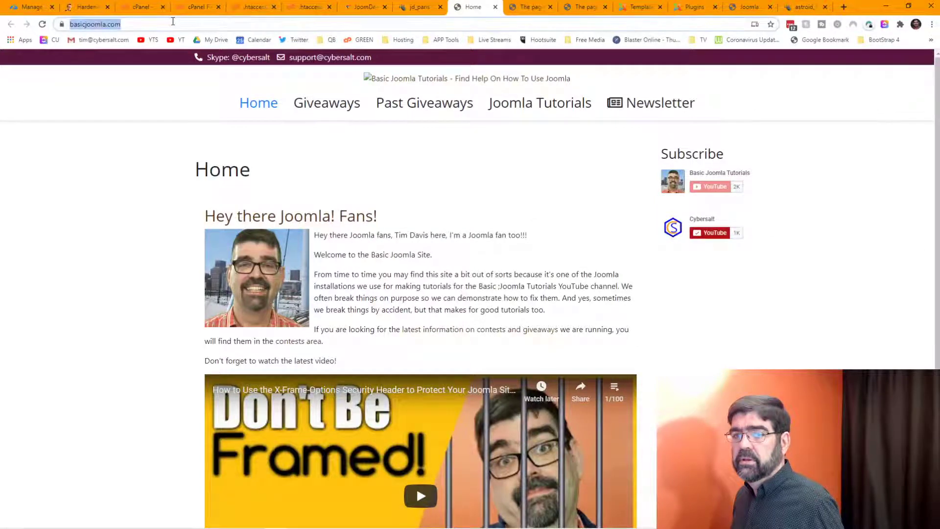
pyautogui.rightClick(173, 23)
pyautogui.click(227, 89)
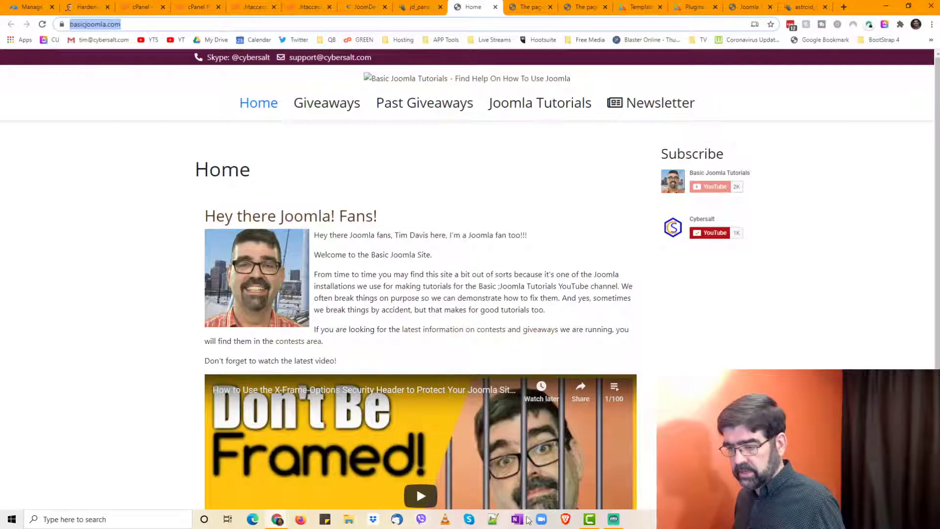
pyautogui.click(565, 519)
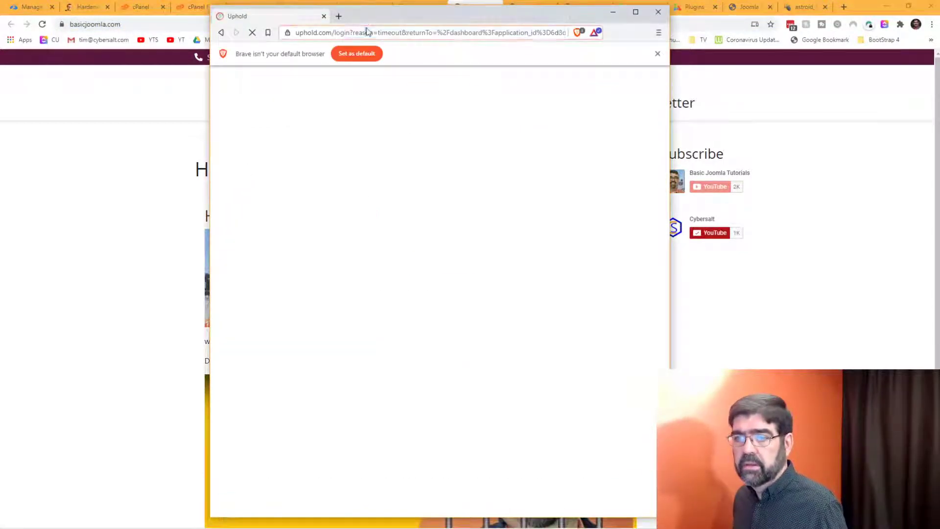
# Step: Load the pasted basicjoomla.com address in a maximised Brave window and check the chalkboard logo
pyautogui.click(367, 29)
pyautogui.hotkey('ctrl', 'v')
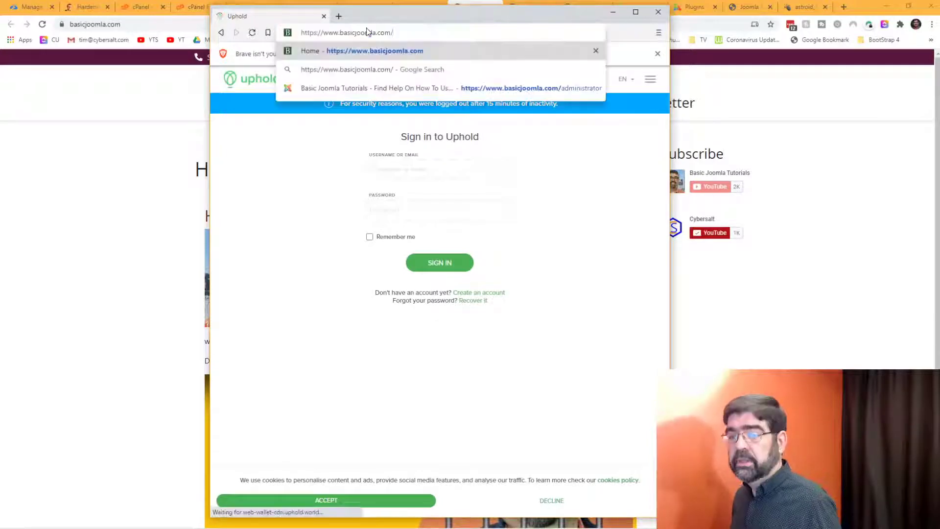
pyautogui.press('Return')
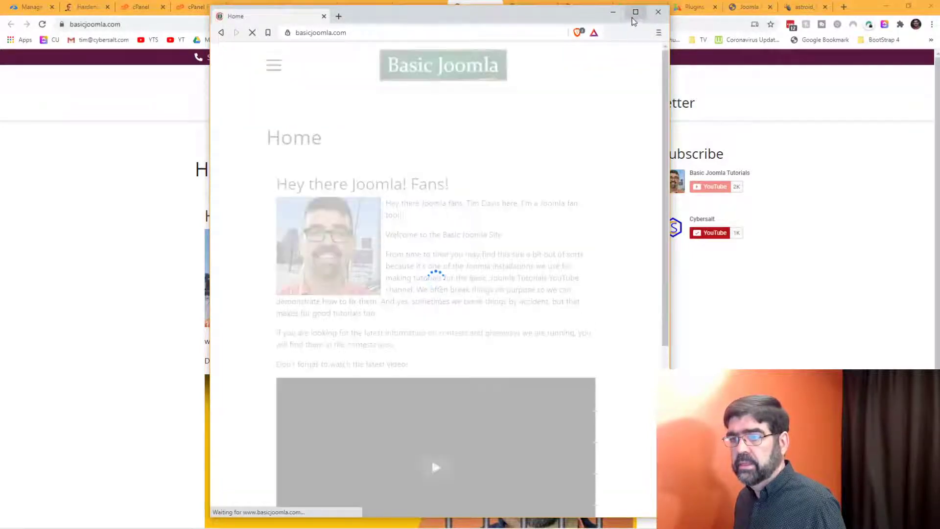
pyautogui.click(635, 13)
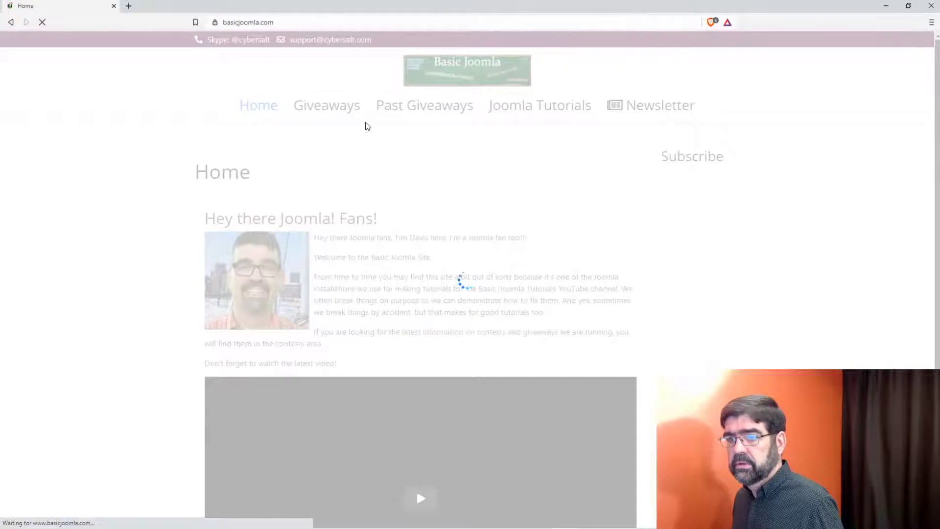
pyautogui.scroll(-5, 364, 126)
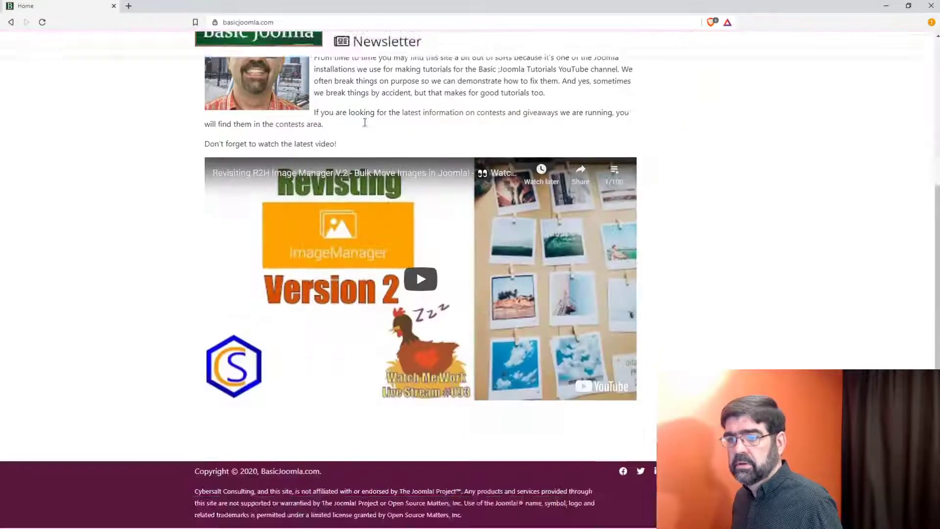
pyautogui.scroll(5, 364, 127)
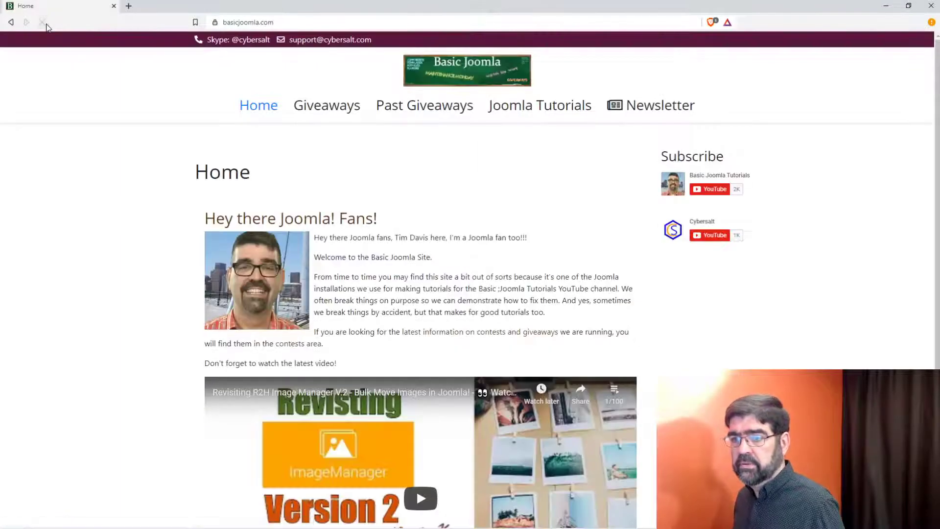
pyautogui.scroll(-5, 483, 177)
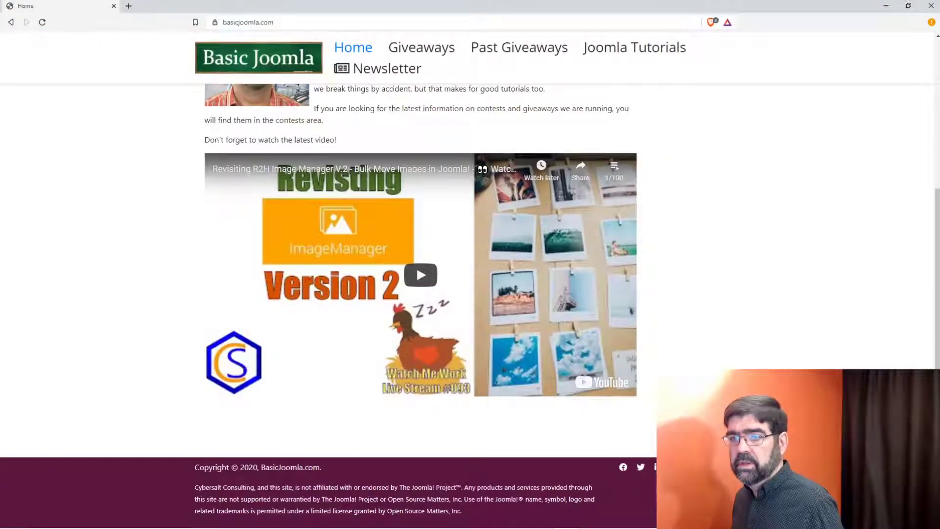
pyautogui.scroll(5, 484, 176)
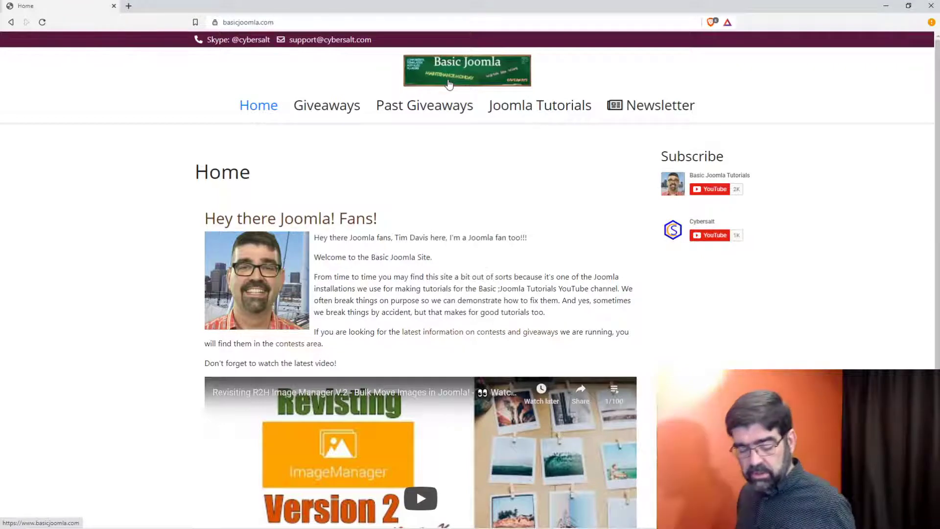
pyautogui.hotkey('alt', 'Tab')
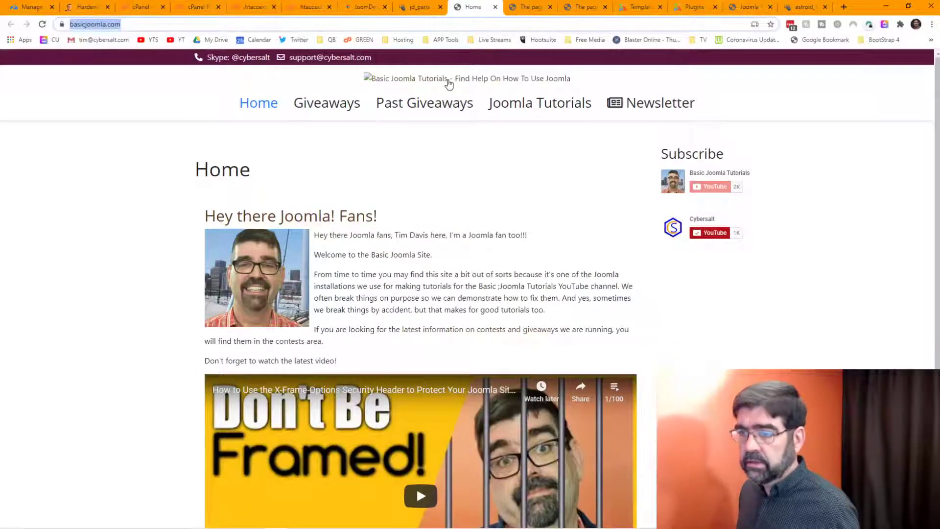
# Step: Glance at the Astroid jd_paris settings tab, then return to Templates: Styles
pyautogui.click(416, 6)
pyautogui.scroll(-5, 437, 151)
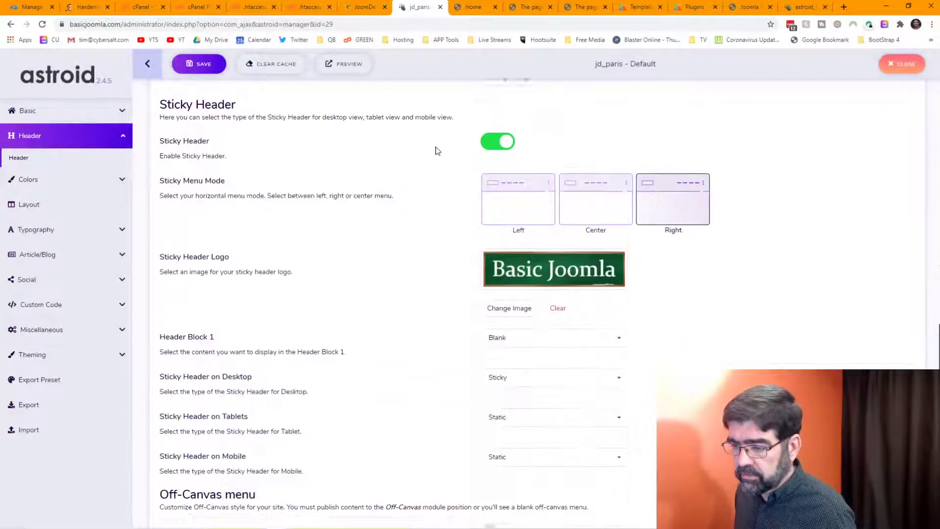
pyautogui.scroll(9, 436, 149)
pyautogui.click(632, 9)
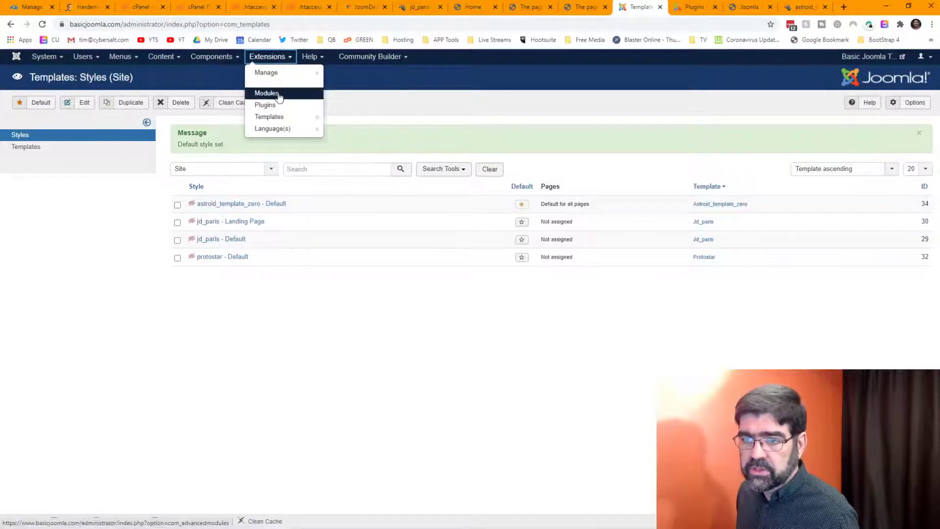
# Step: Open Extensions: Manage in a new tab and open its Select Type filter
pyautogui.moveTo(274, 73)
pyautogui.rightClick(351, 96)
pyautogui.click(443, 100)
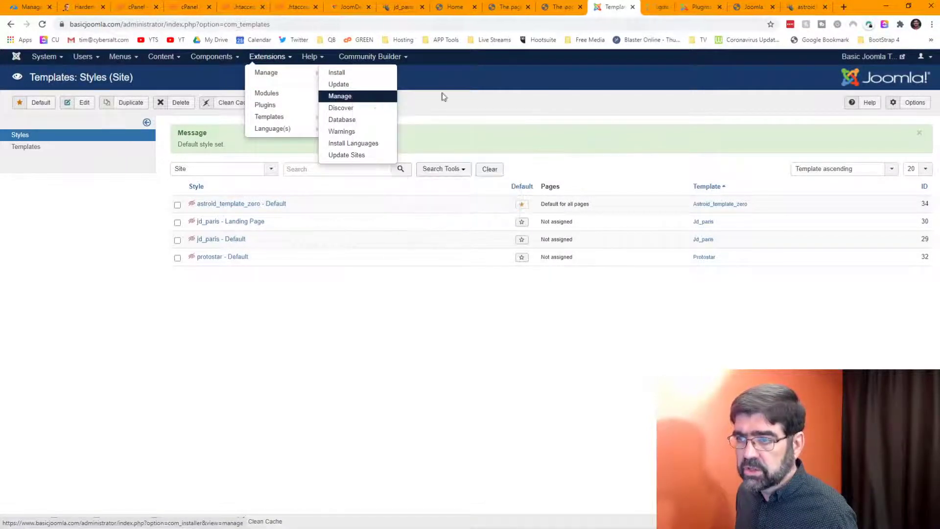
pyautogui.click(651, 7)
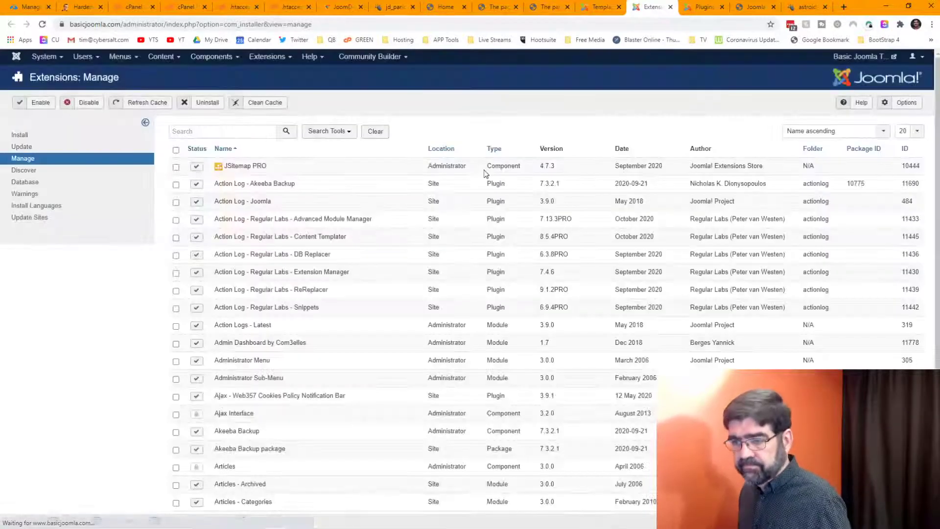
pyautogui.click(327, 131)
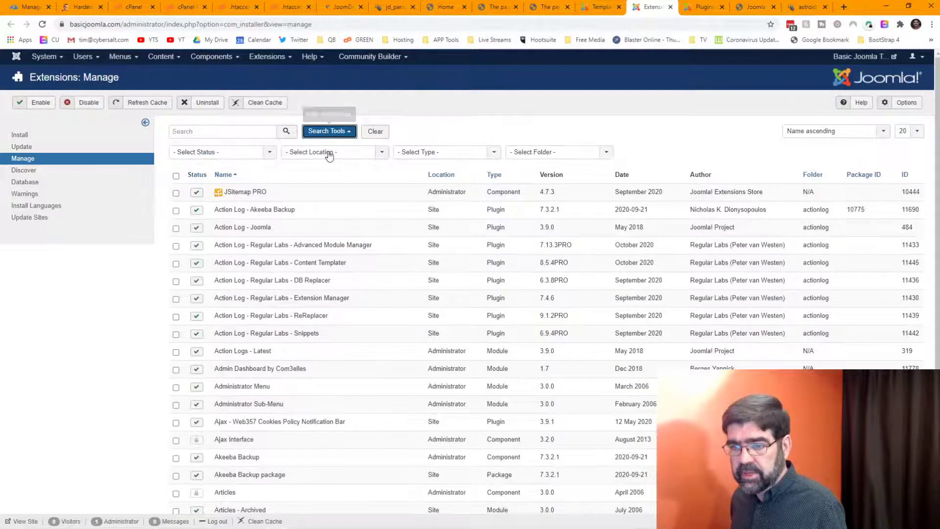
pyautogui.click(431, 152)
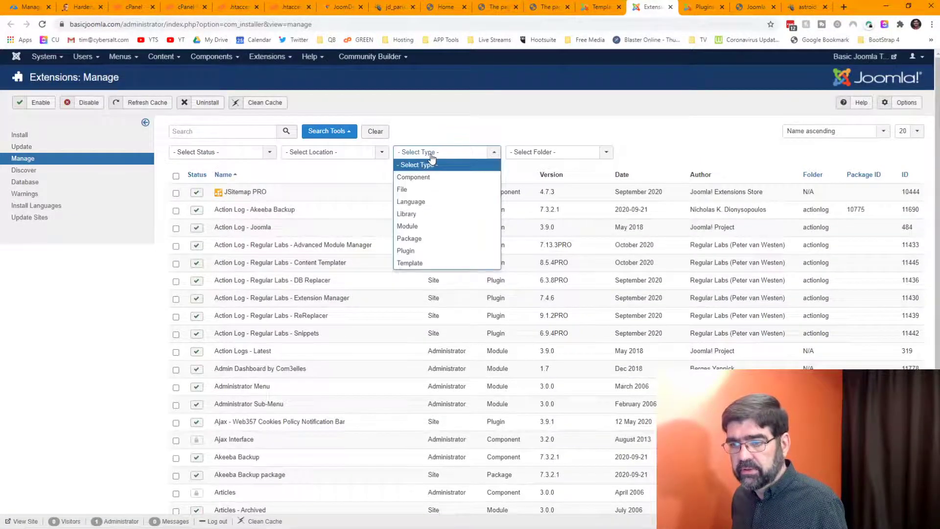
# Step: Choose Template in Select Type, listing seven templates including astroid_template_zero and jd_paris
pyautogui.click(415, 263)
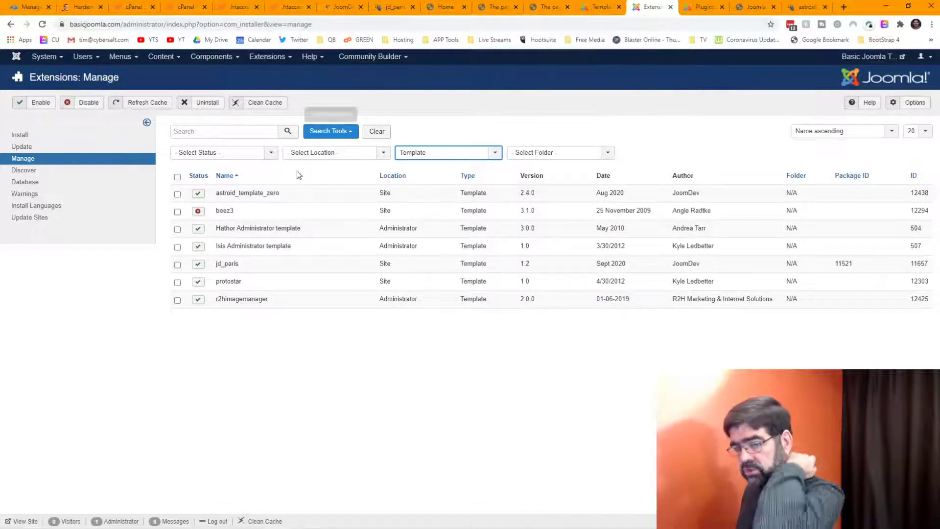
# Step: Return to the Templates: Styles (Site) tab with its four site styles
pyautogui.moveTo(240, 286)
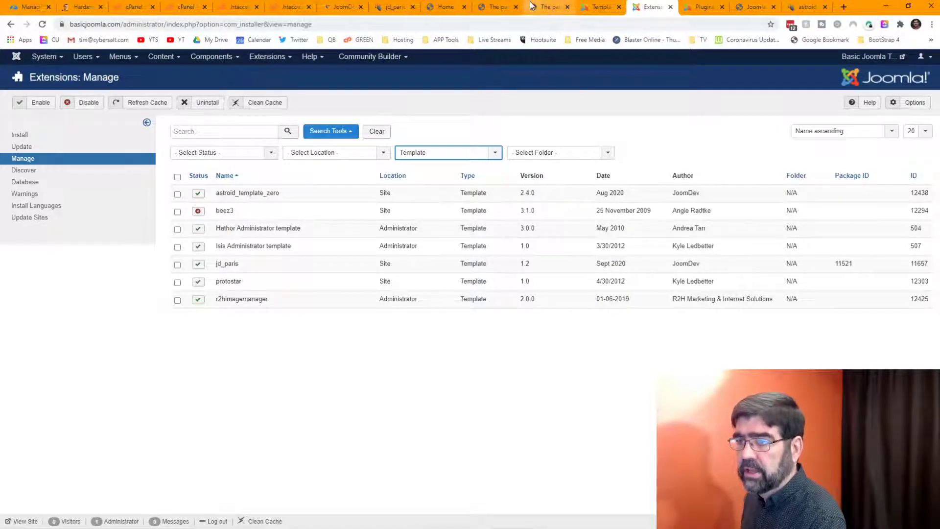
pyautogui.click(602, 7)
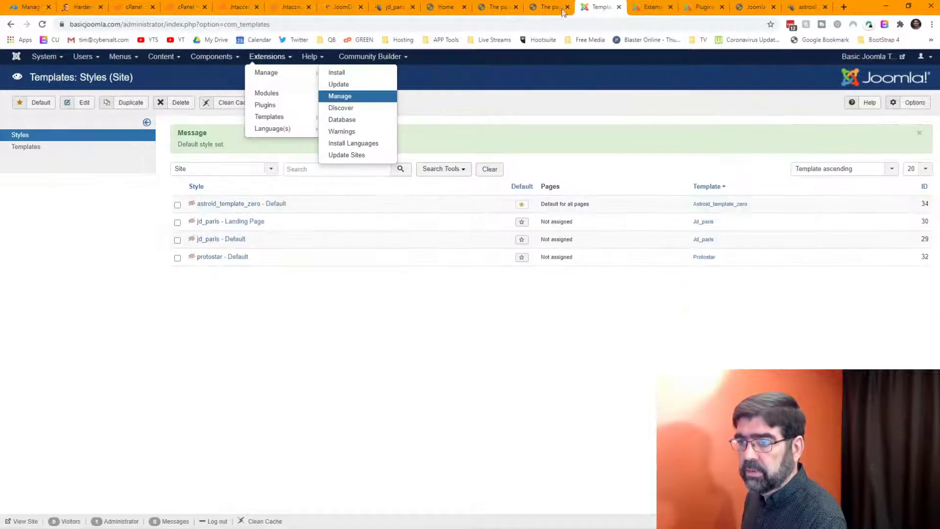
# Step: Reload the missing 320x80 logo image page, check the Astroid logo settings, then view the homepage
pyautogui.click(545, 8)
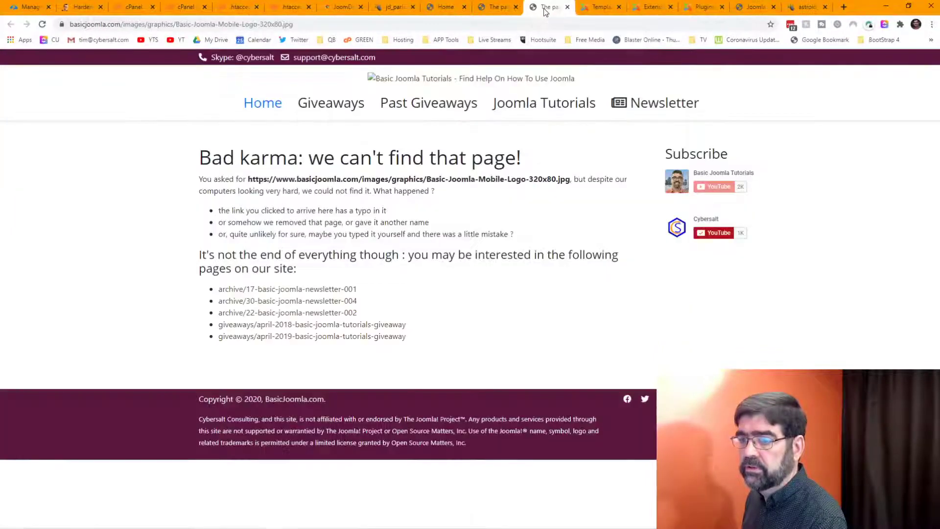
pyautogui.click(42, 26)
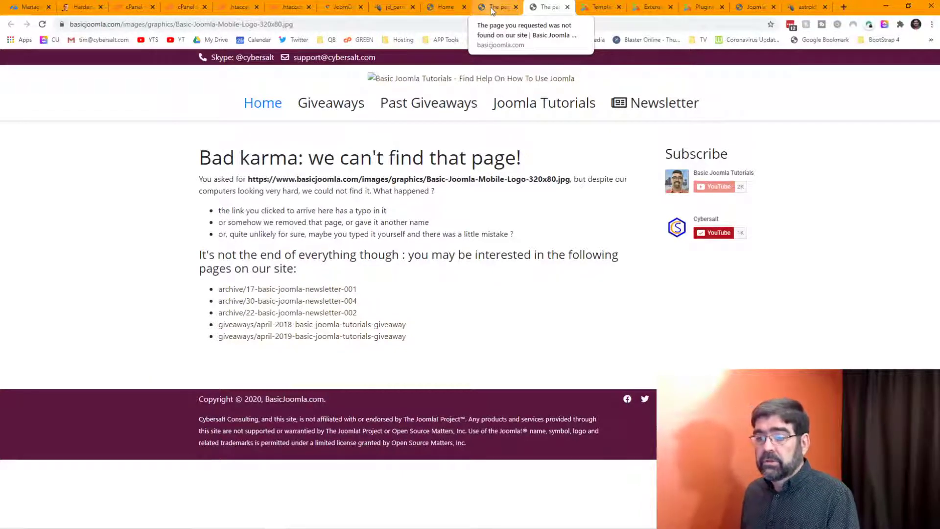
pyautogui.click(395, 7)
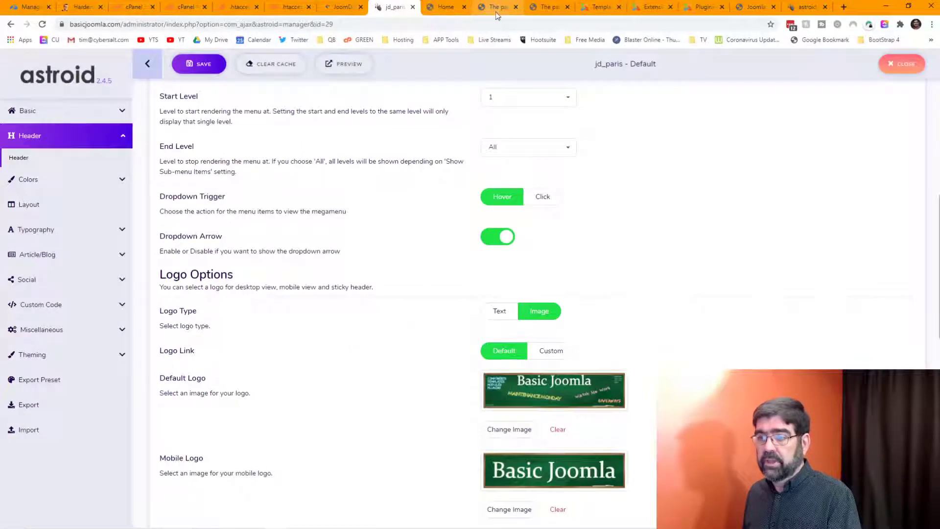
pyautogui.click(443, 7)
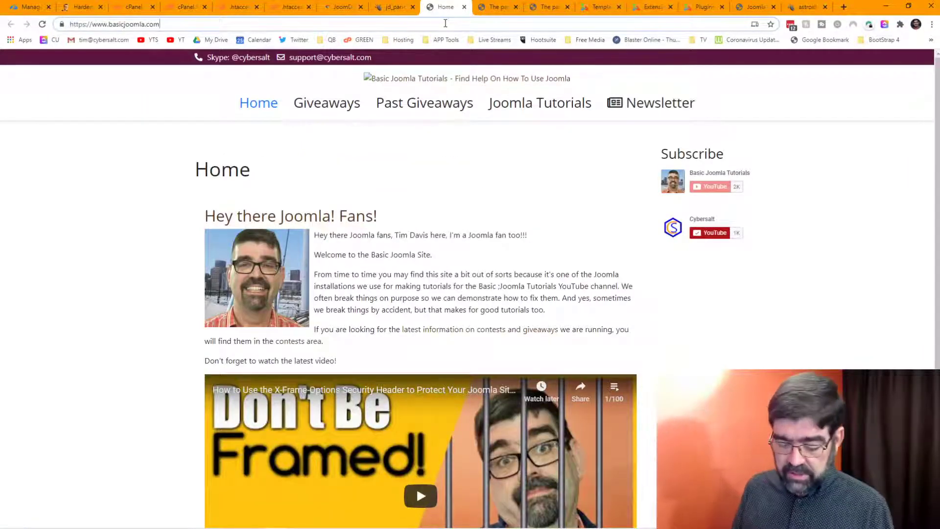
# Step: Reload the homepage, whose logo remains broken, and copy the site's URL from the address bar
pyautogui.press('F5')
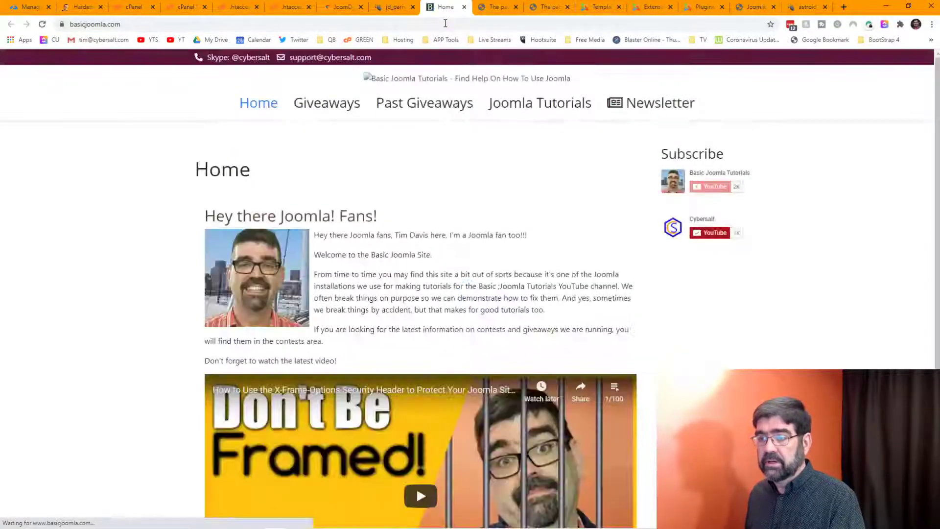
pyautogui.click(265, 25)
pyautogui.rightClick(265, 25)
pyautogui.click(309, 94)
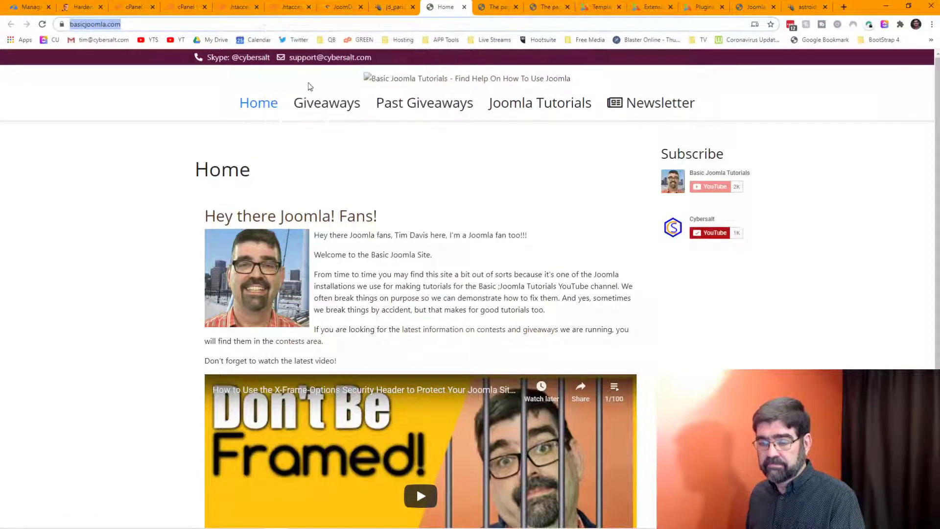
# Step: Load the copied basicjoomla.com address in Firefox and inspect the chalkboard logo image element
pyautogui.click(307, 524)
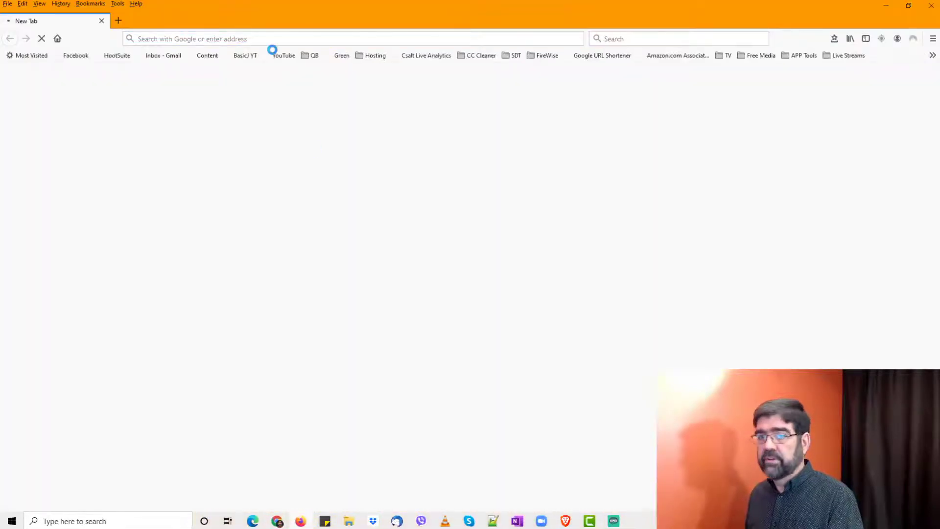
pyautogui.click(260, 38)
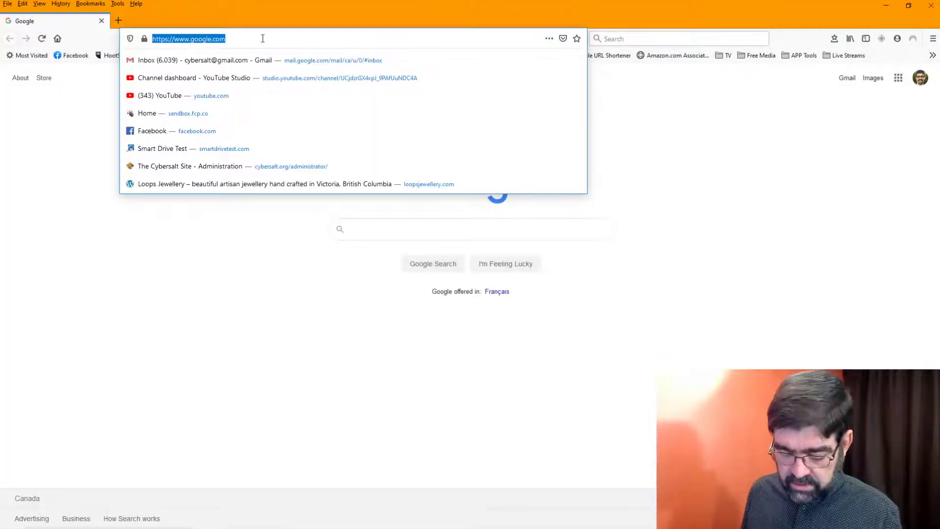
pyautogui.hotkey('ctrl', 'v')
pyautogui.press('Return')
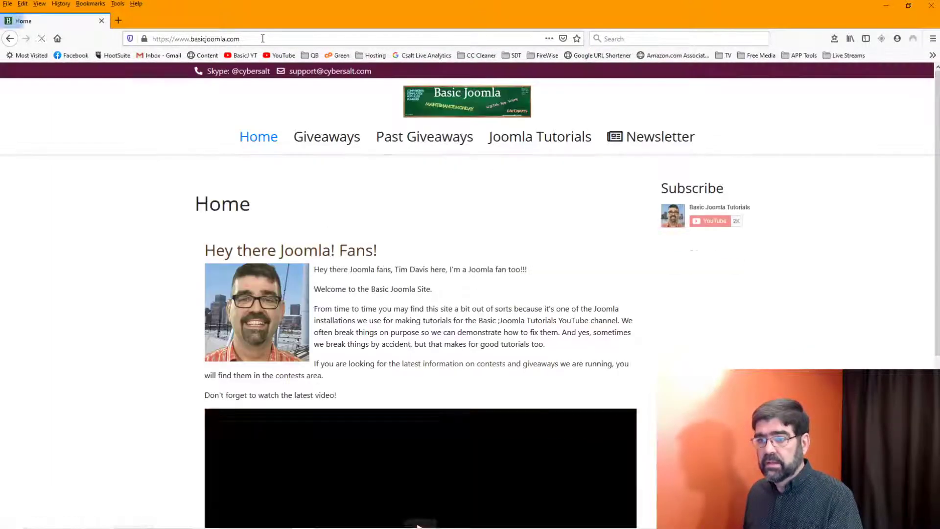
pyautogui.rightClick(433, 103)
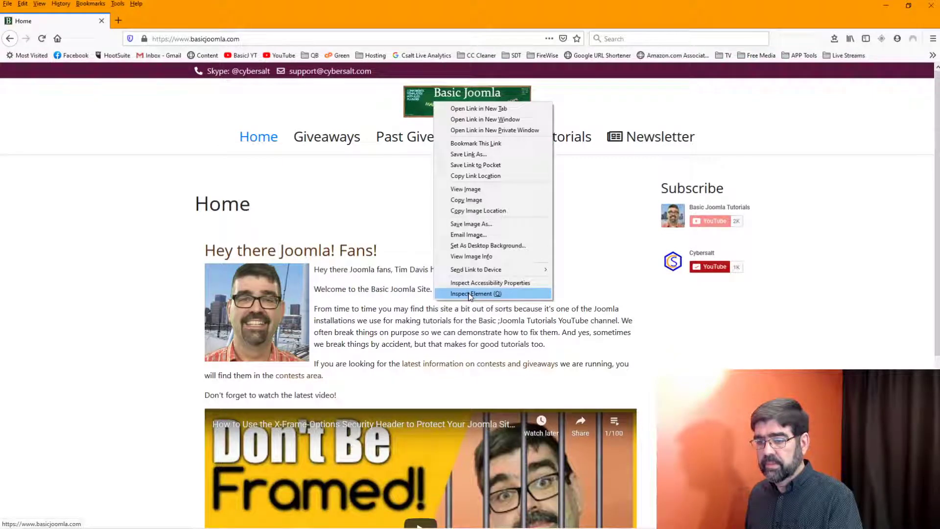
pyautogui.click(469, 295)
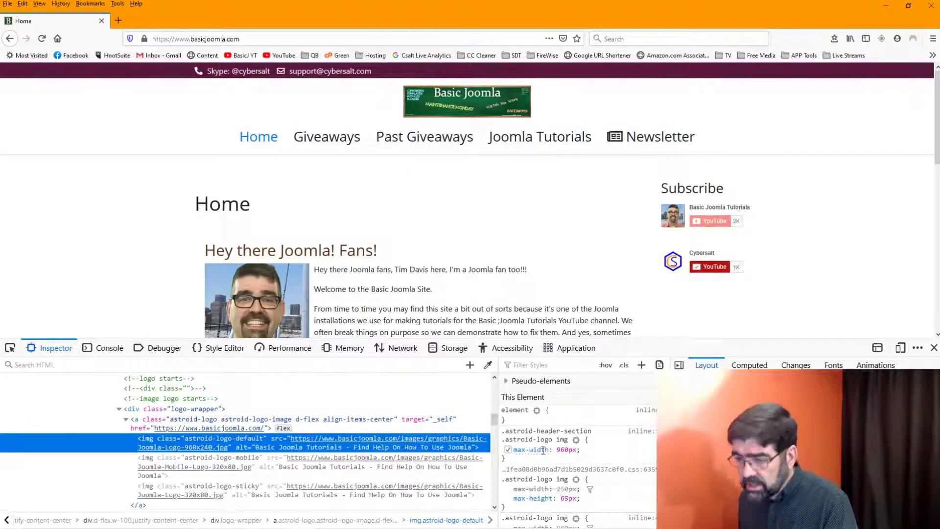
# Step: Add max-height: 100% to the .astroid-logo img rule in the Rules pane
pyautogui.click(524, 459)
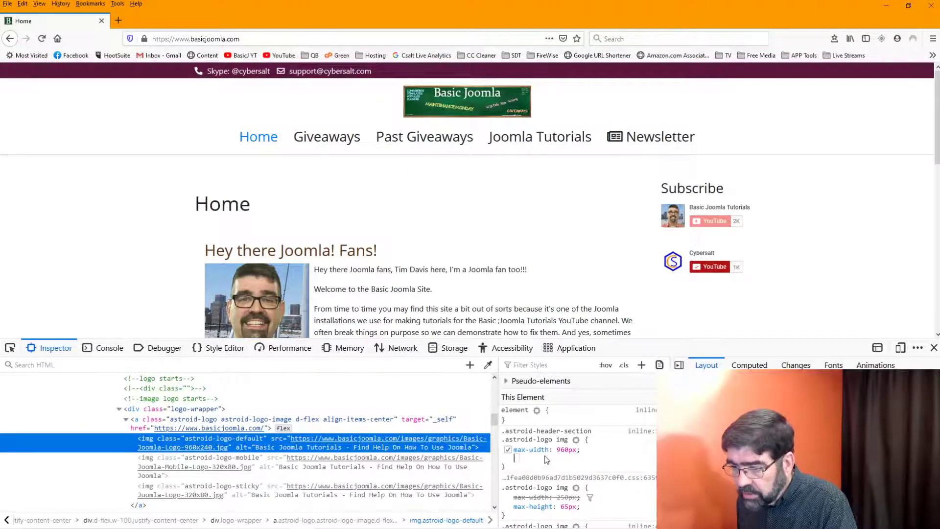
pyautogui.scroll(-2, 539, 456)
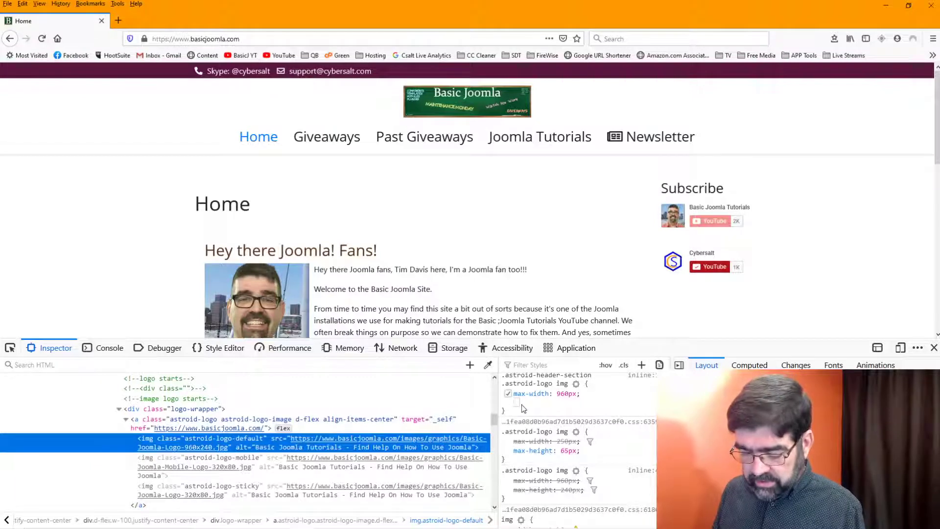
pyautogui.write('max')
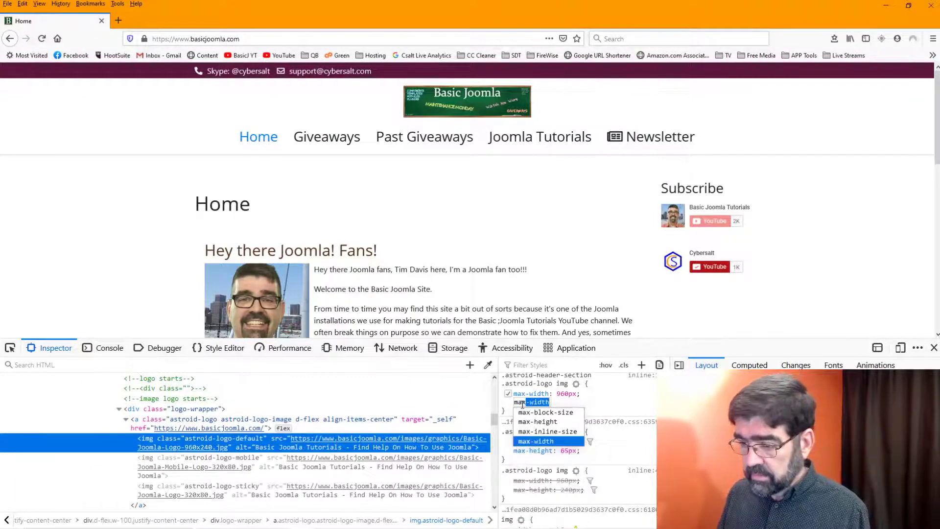
pyautogui.write('-height')
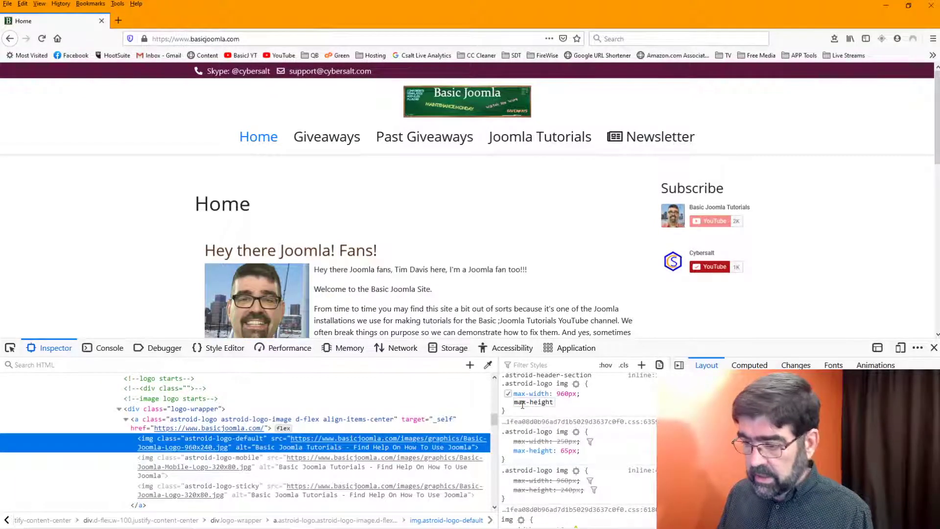
pyautogui.press('Tab')
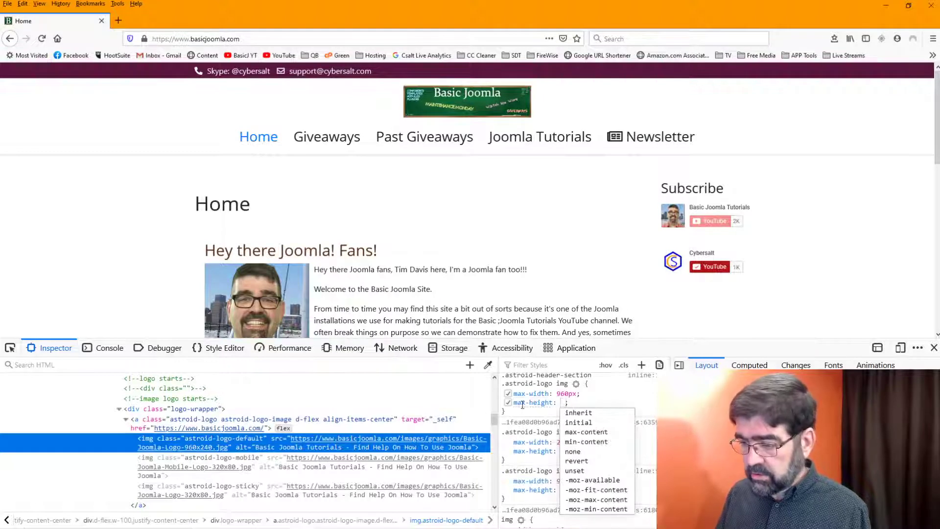
pyautogui.write('auto')
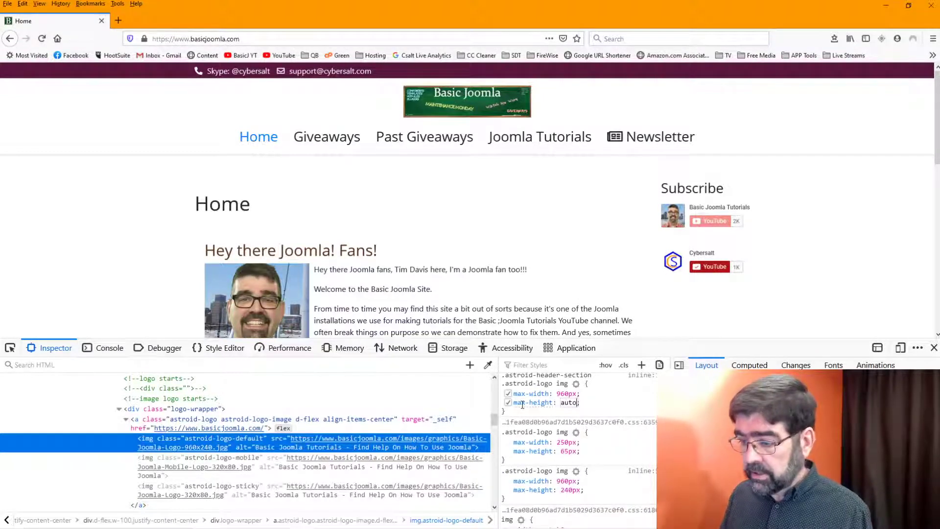
pyautogui.press('BackSpace')
pyautogui.press('BackSpace')
pyautogui.press('BackSpace')
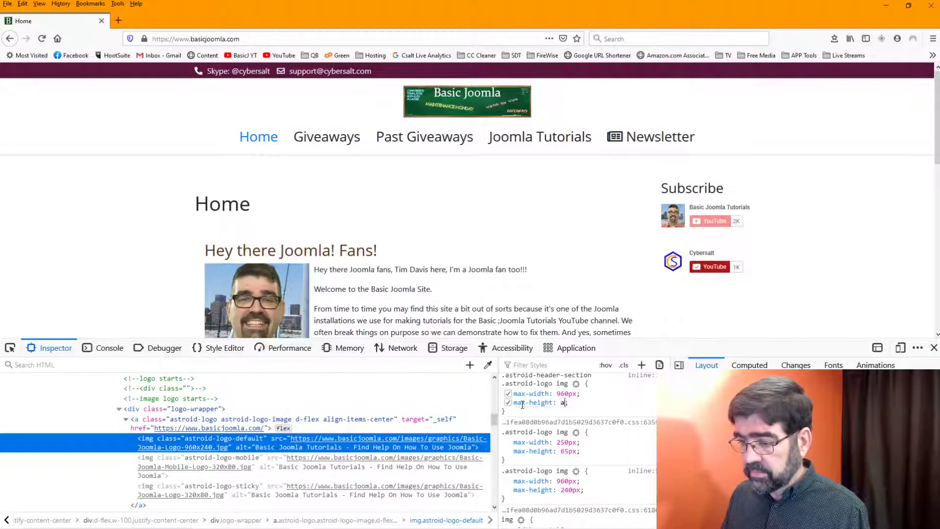
pyautogui.press('BackSpace')
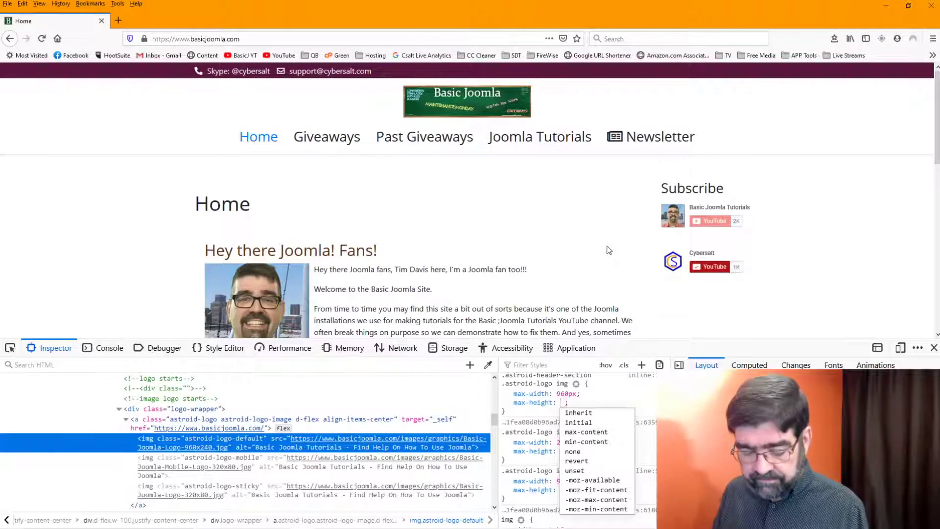
pyautogui.write('1')
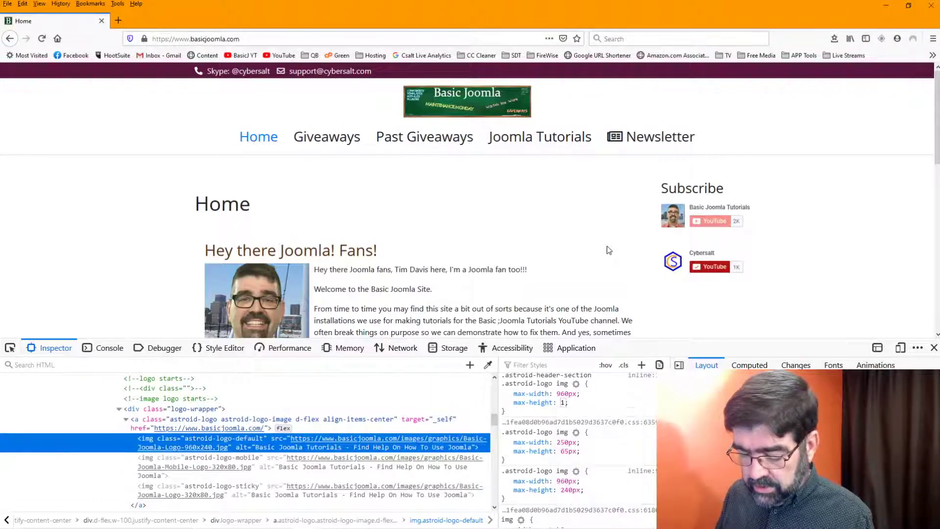
pyautogui.write('00%')
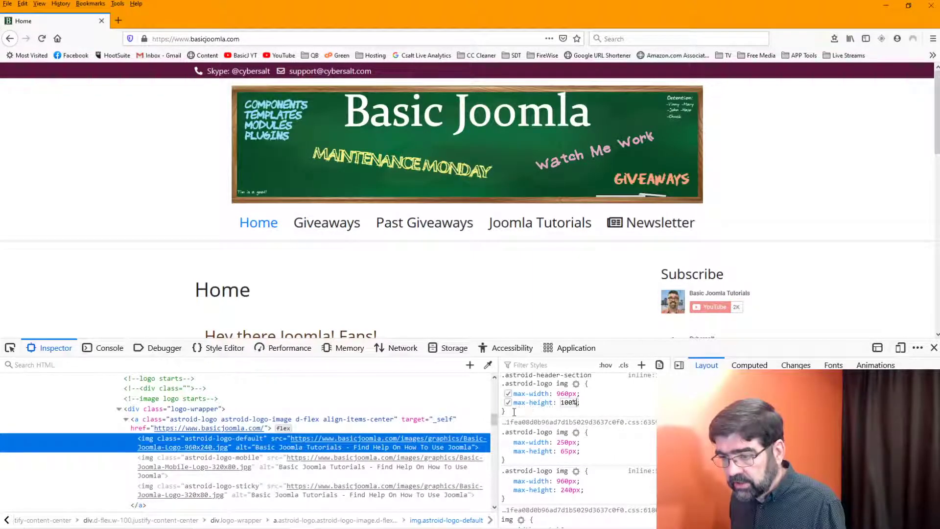
# Step: Copy the whole .astroid-logo img rule and go back to Chrome
pyautogui.moveTo(515, 412); pyautogui.dragTo(503, 375)
pyautogui.rightClick(518, 385)
pyautogui.click(539, 390)
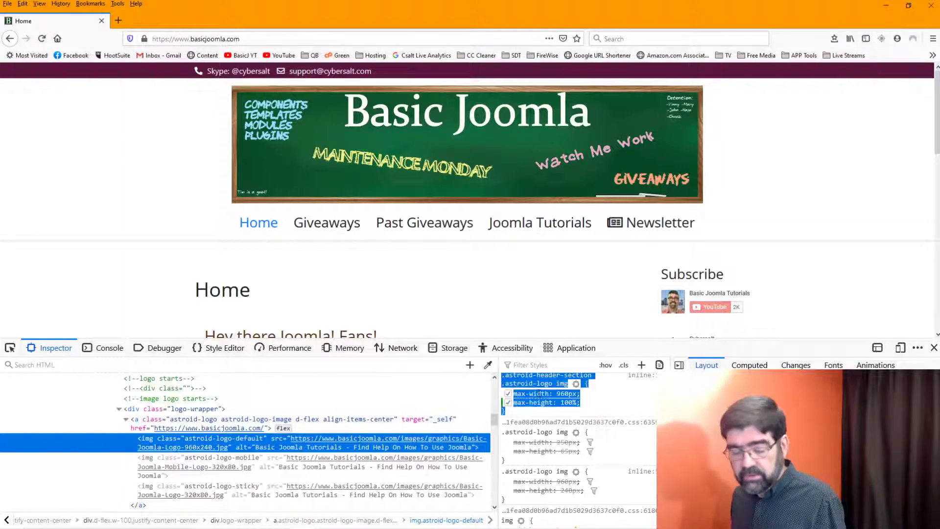
pyautogui.hotkey('alt', 'Tab')
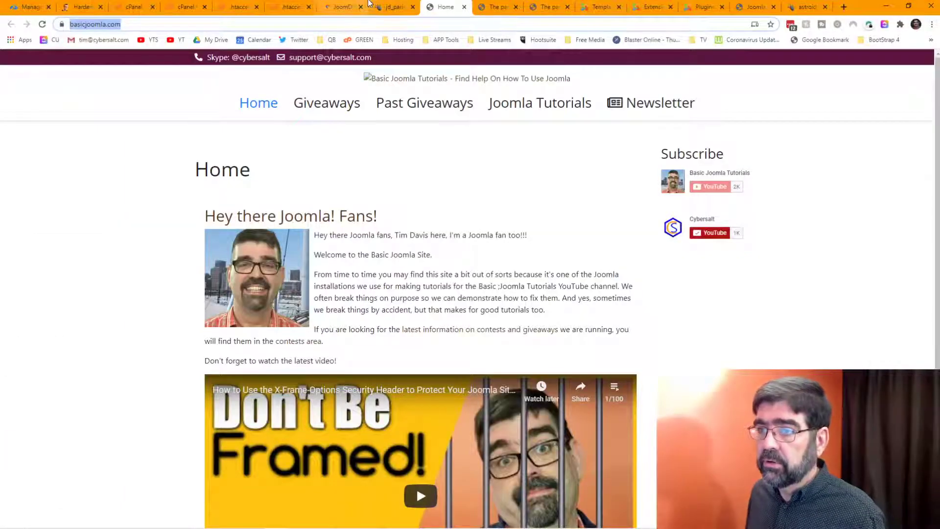
# Step: Open jd_paris Custom Code and scroll the Custom CSS to its .astroid-logo img sizing rules
pyautogui.click(392, 7)
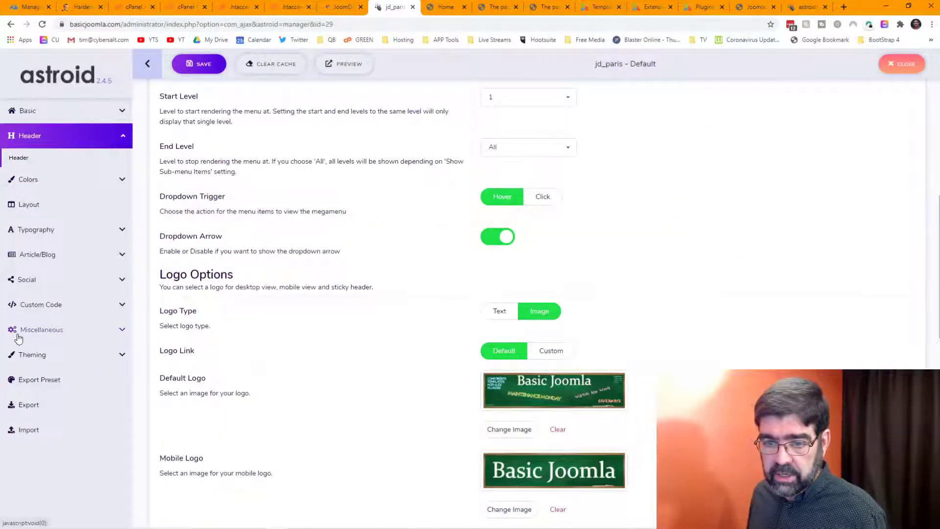
pyautogui.click(36, 304)
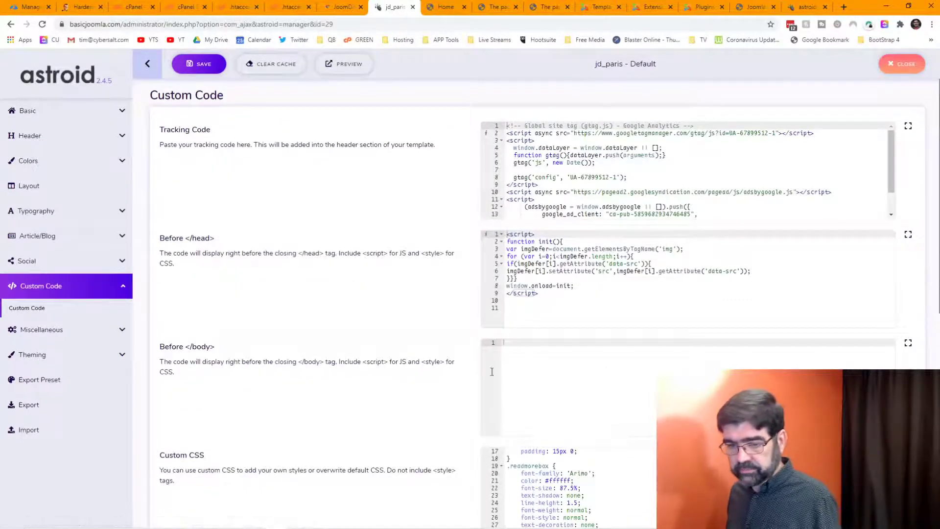
pyautogui.scroll(-4, 367, 319)
pyautogui.scroll(3, 727, 298)
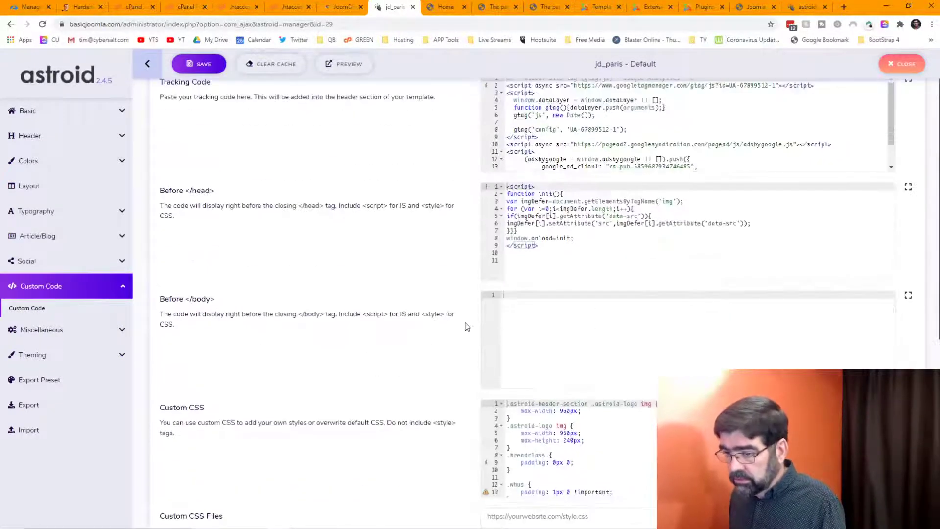
pyautogui.scroll(-2, 439, 327)
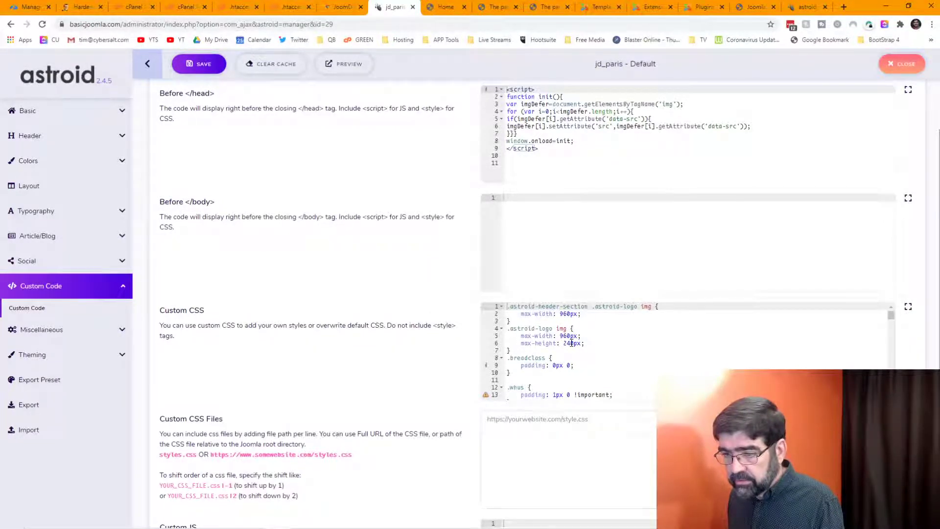
pyautogui.scroll(-1, 571, 343)
pyautogui.scroll(-8, 572, 343)
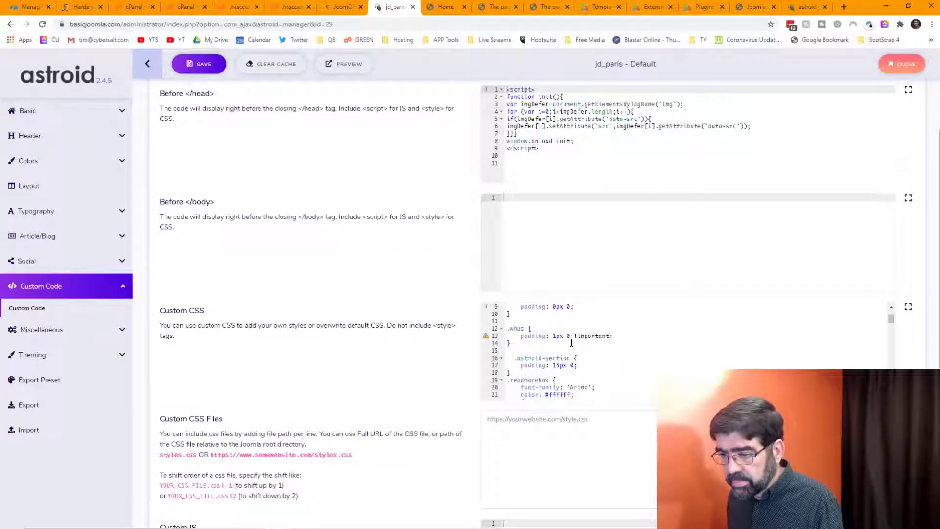
pyautogui.scroll(-11, 571, 343)
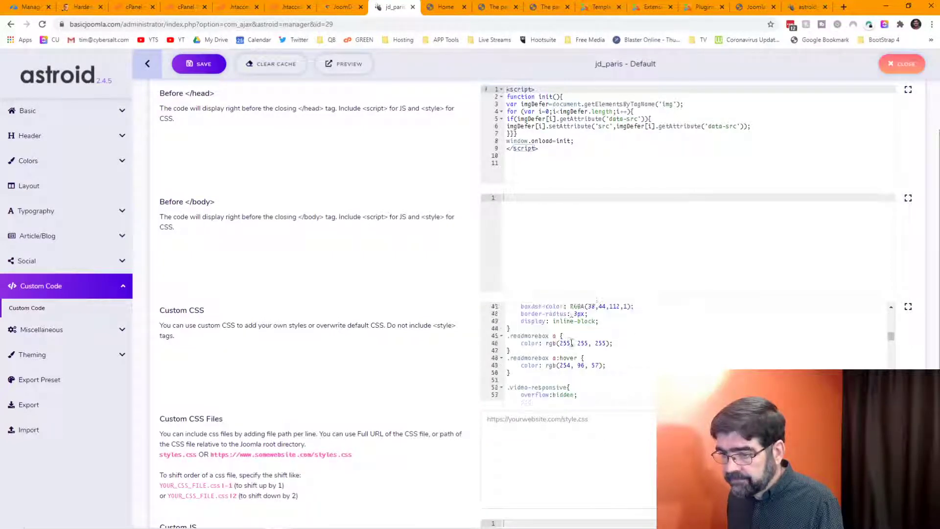
pyautogui.scroll(-14, 572, 343)
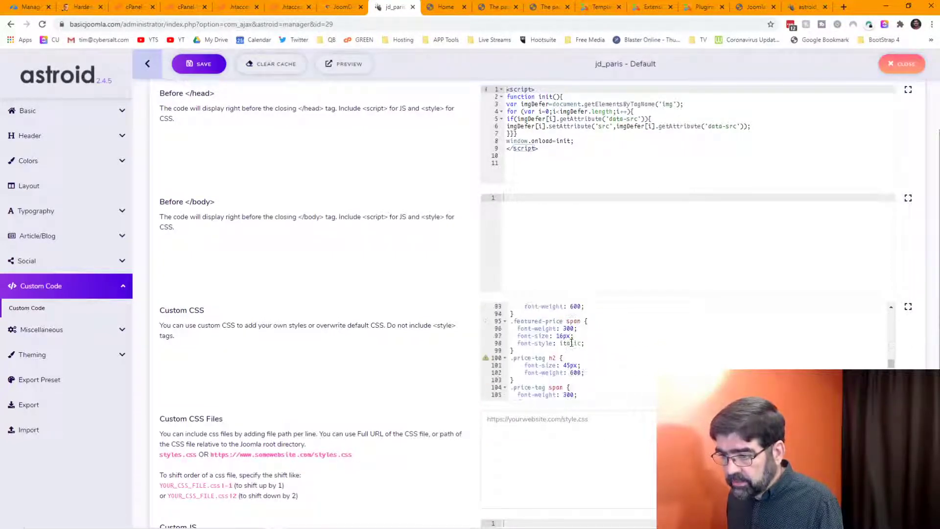
pyautogui.scroll(-3, 572, 343)
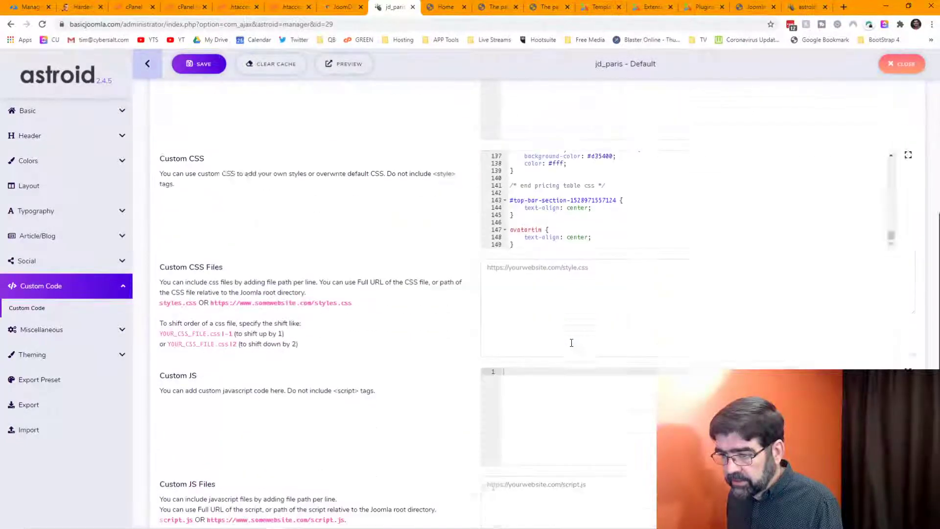
pyautogui.scroll(6, 571, 342)
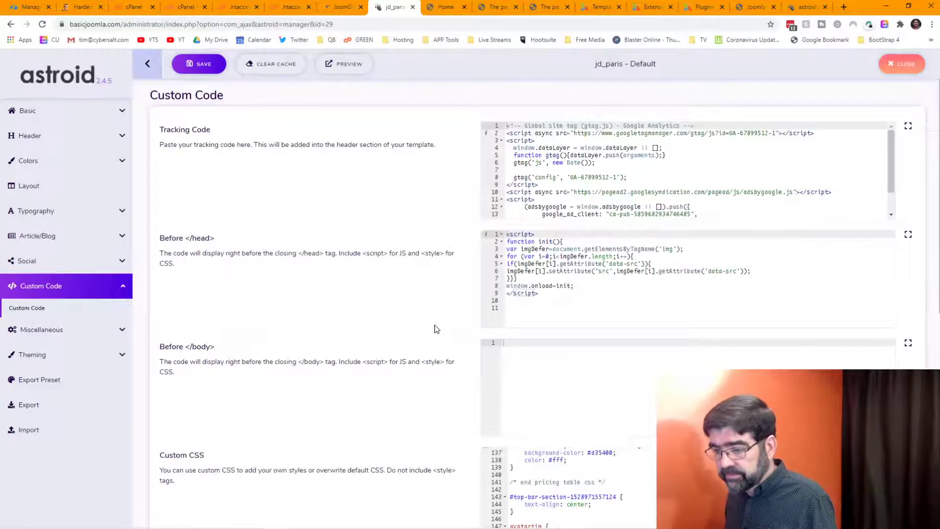
pyautogui.scroll(-2, 431, 327)
pyautogui.scroll(20, 628, 409)
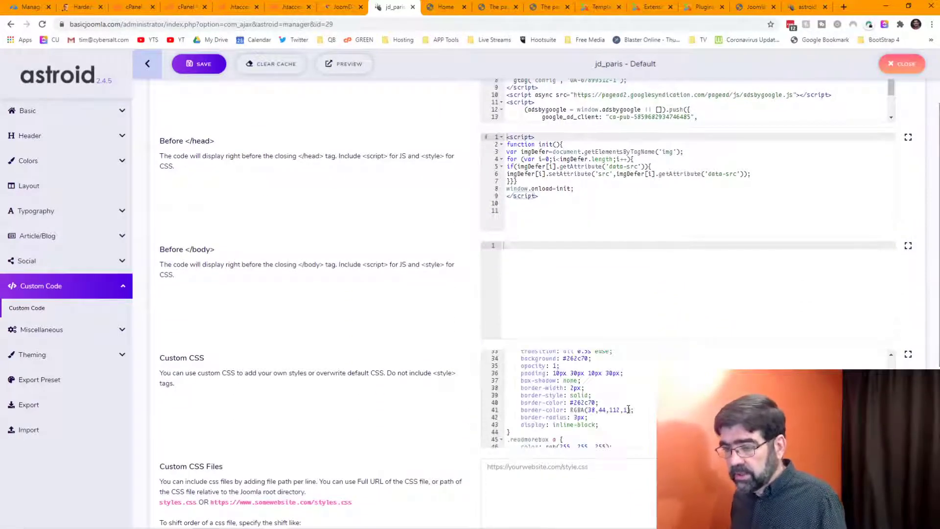
pyautogui.scroll(2, 629, 410)
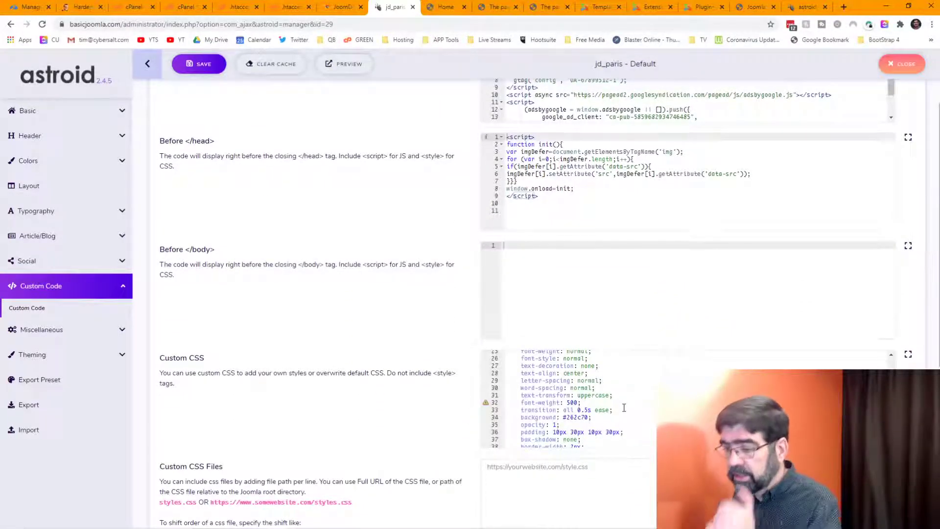
pyautogui.scroll(4, 624, 408)
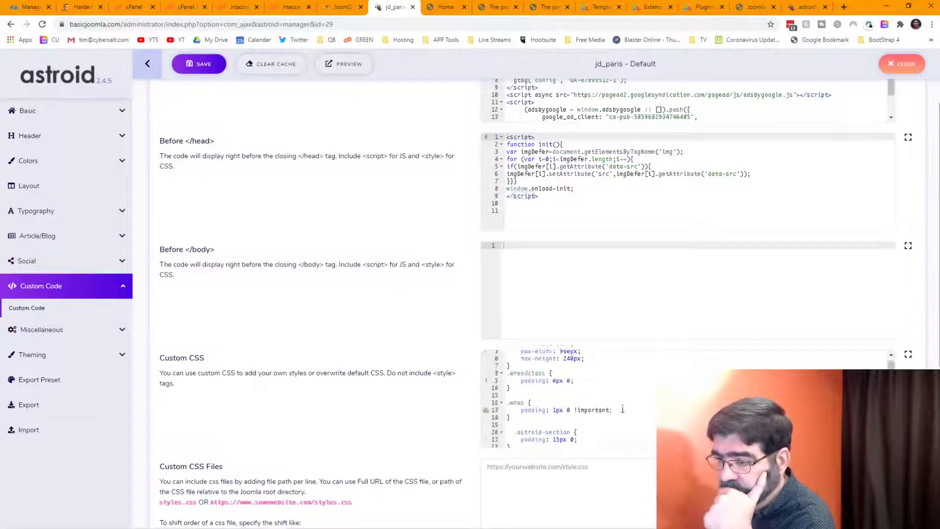
pyautogui.scroll(3, 622, 409)
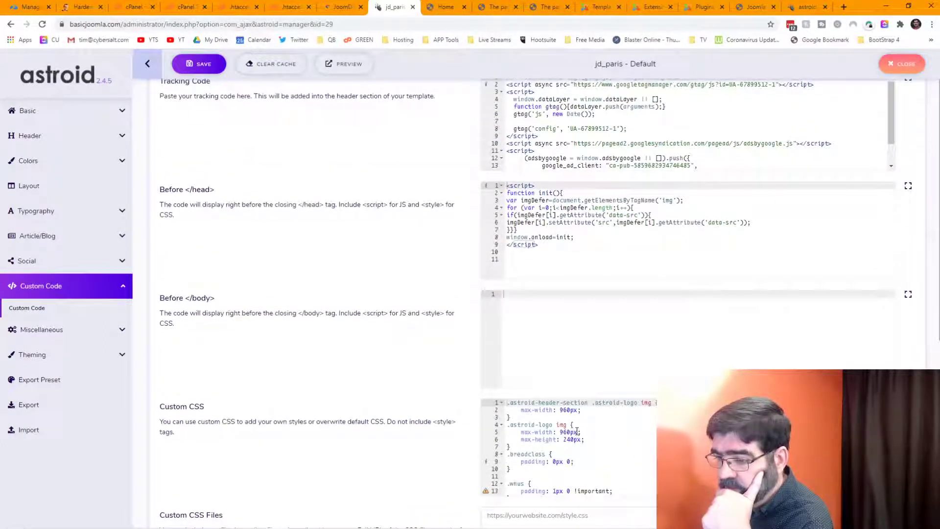
# Step: Append !important to the 960px max-width and 240px max-height logo lines, then save with Ctrl+S
pyautogui.click(578, 431)
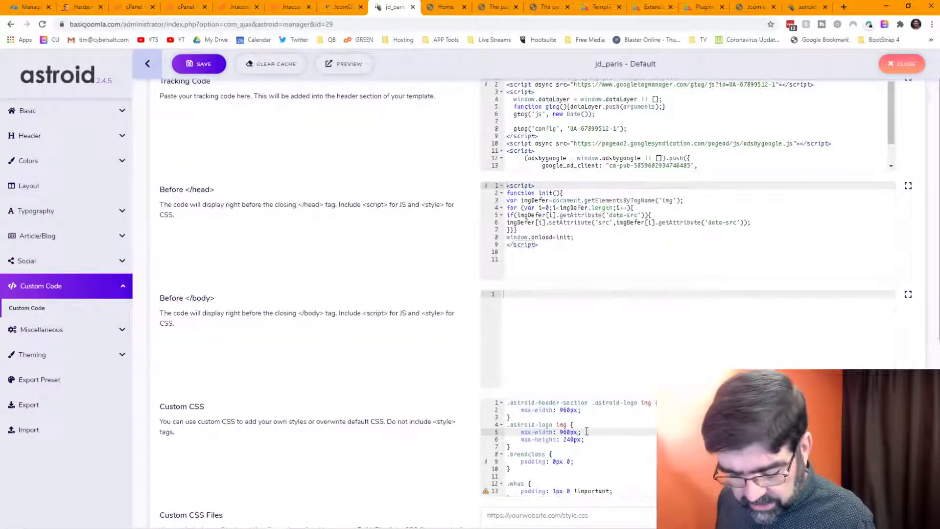
pyautogui.write('!importantimp')
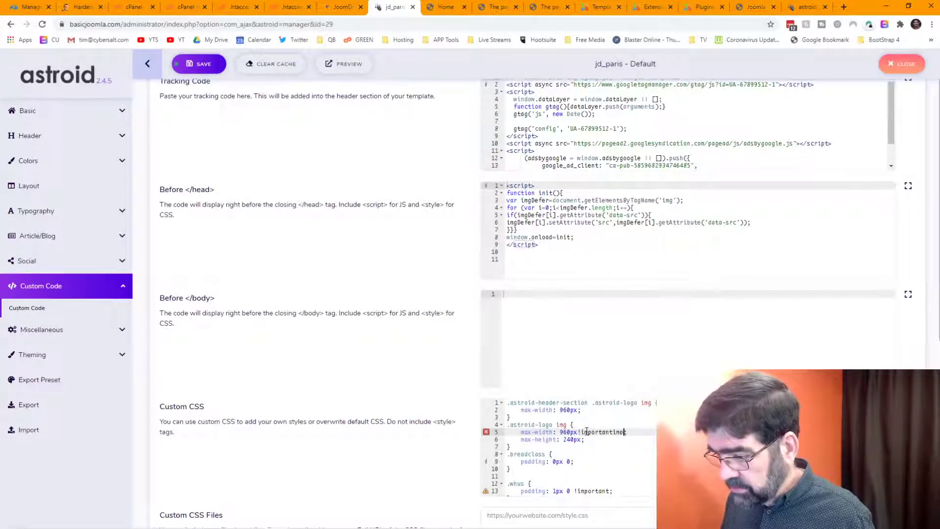
pyautogui.press('BackSpace')
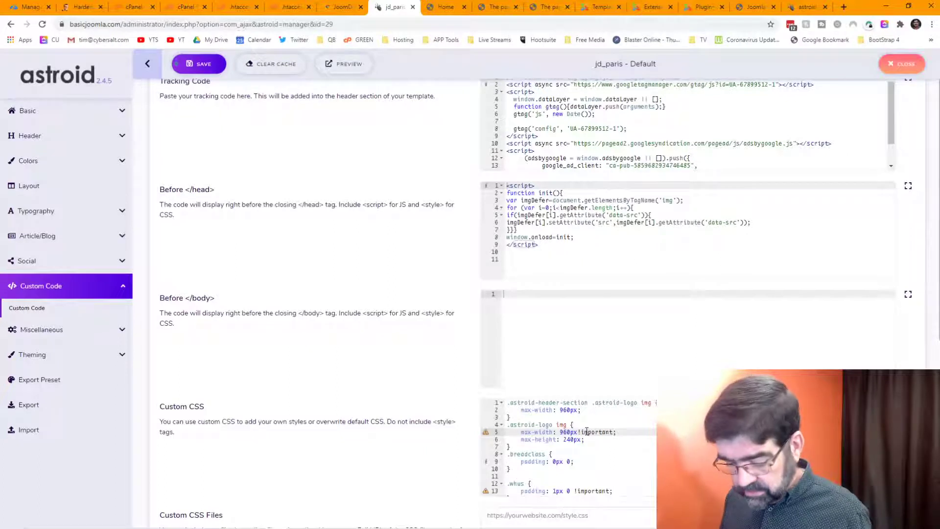
pyautogui.write('!important')
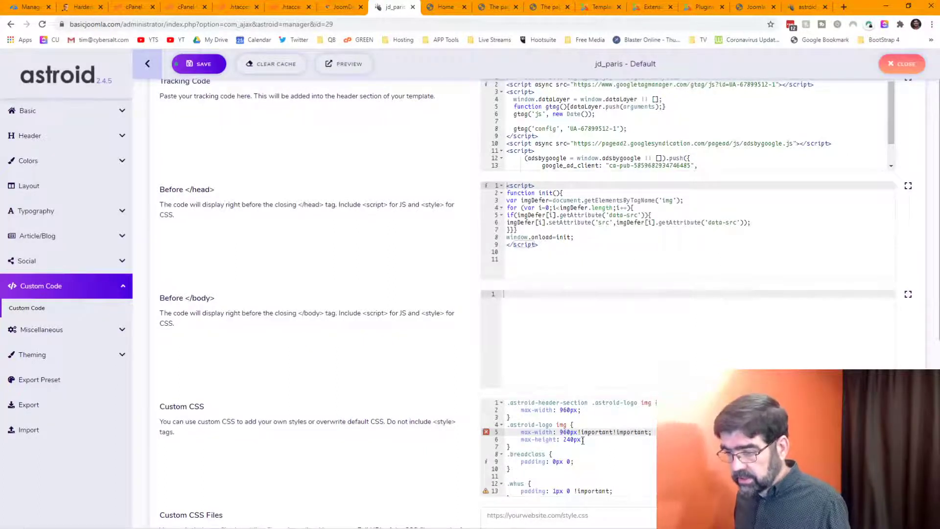
pyautogui.click(583, 440)
pyautogui.write('!important!important')
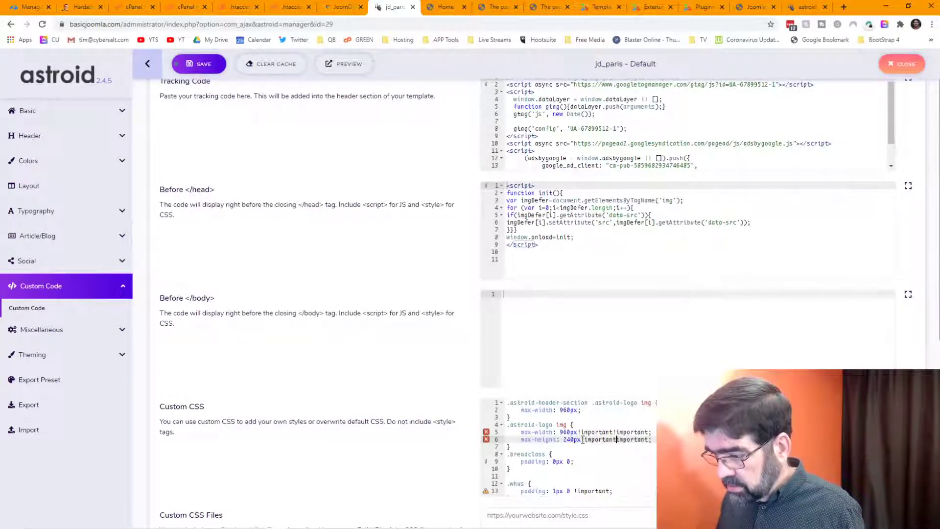
pyautogui.press('Delete')
pyautogui.press('Delete')
pyautogui.press('Delete')
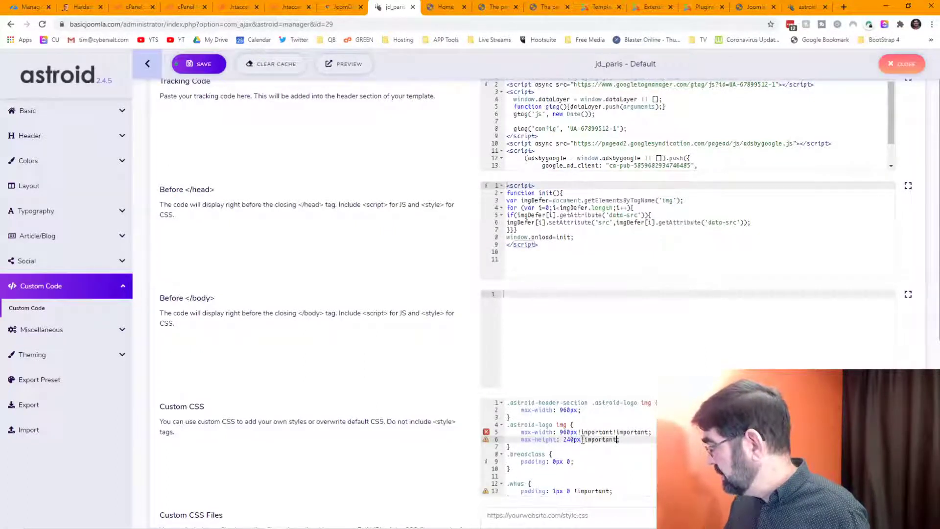
pyautogui.press('Up')
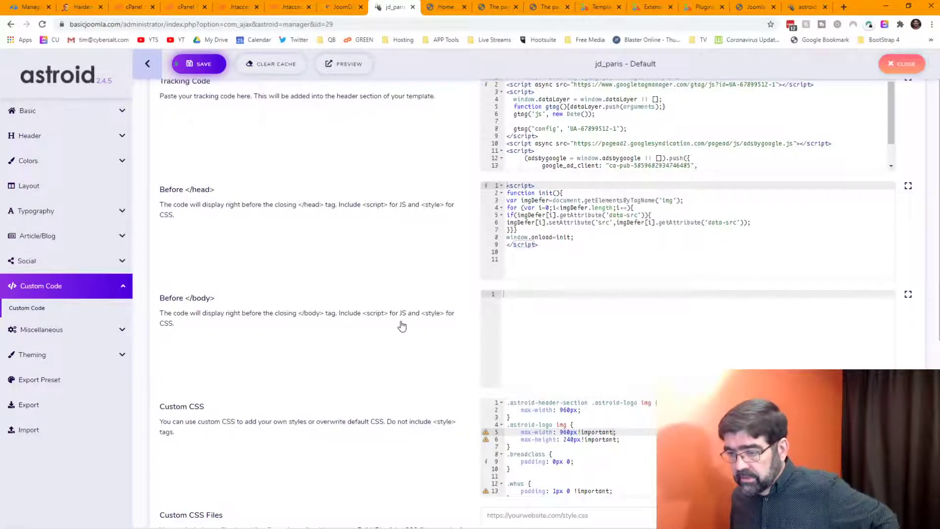
pyautogui.hotkey('ctrl', 's')
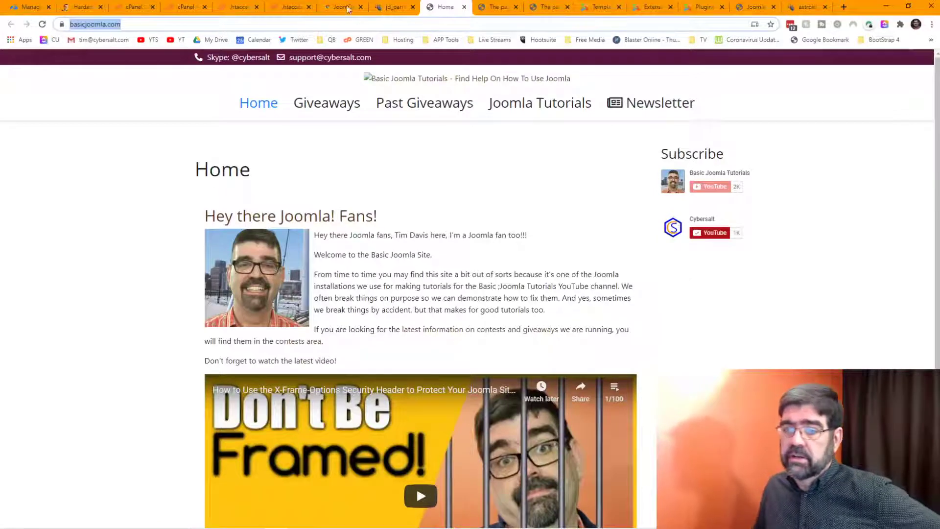
# Step: Reload the homepage in Chrome and Firefox, recheck the logo img element, then minimise Firefox
pyautogui.click(43, 24)
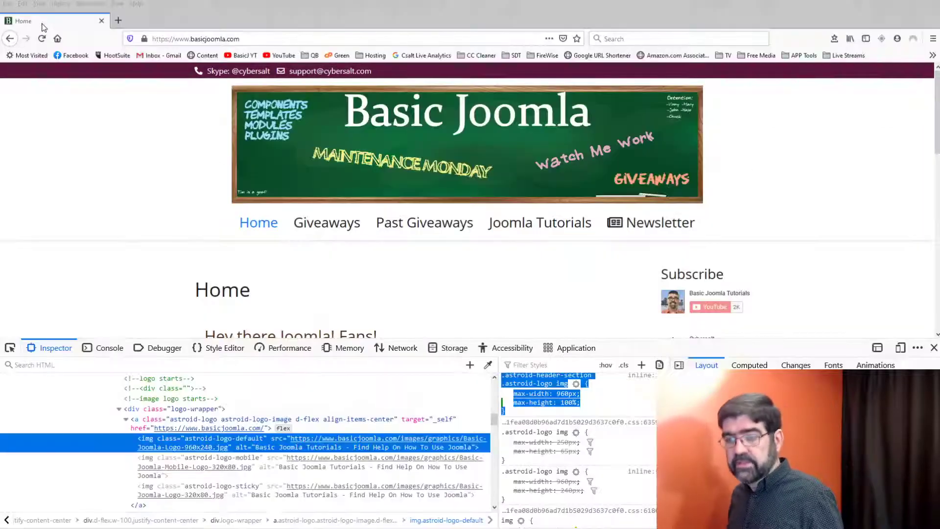
pyautogui.press('alt')
pyautogui.click(42, 39)
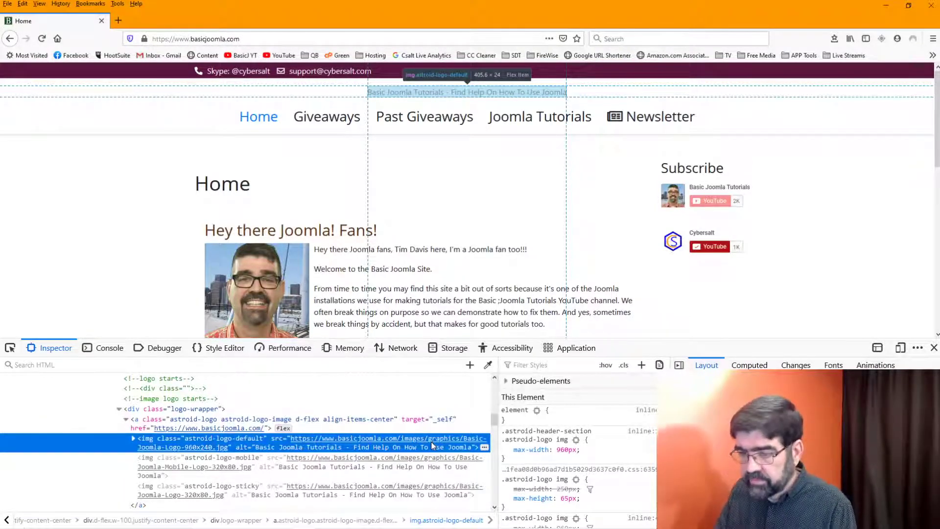
pyautogui.scroll(-10, 434, 446)
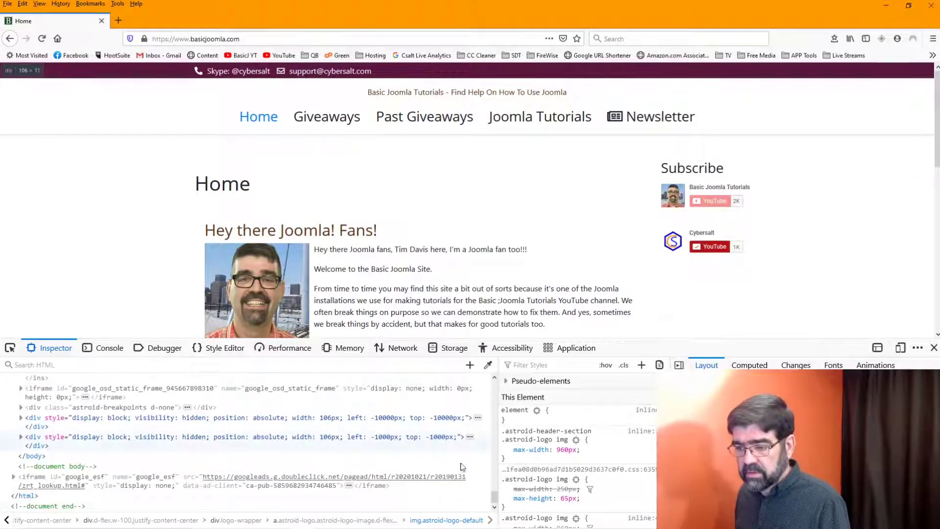
pyautogui.moveTo(495, 497); pyautogui.dragTo(497, 408)
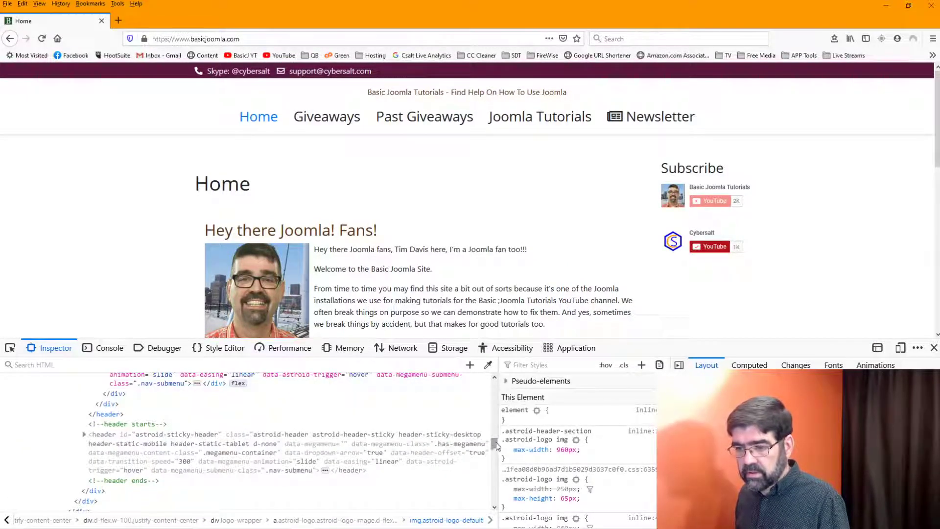
pyautogui.click(496, 409)
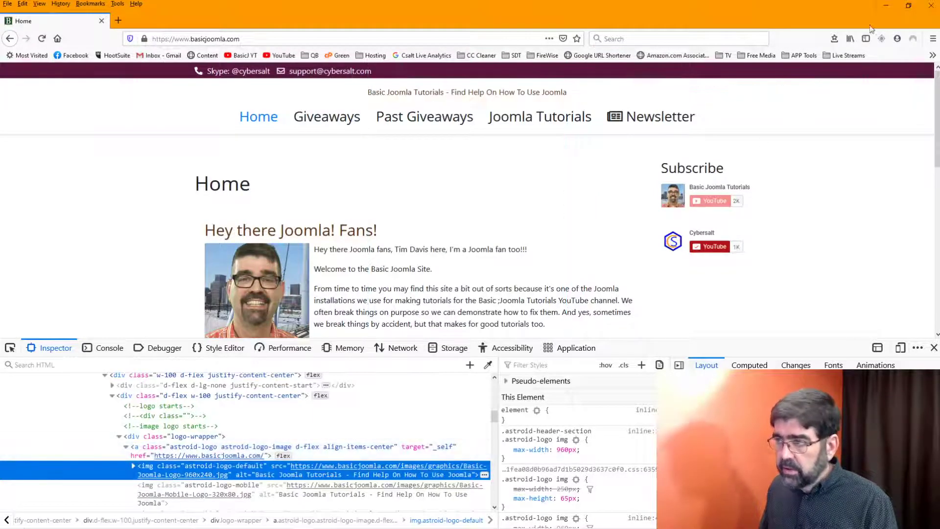
pyautogui.click(887, 5)
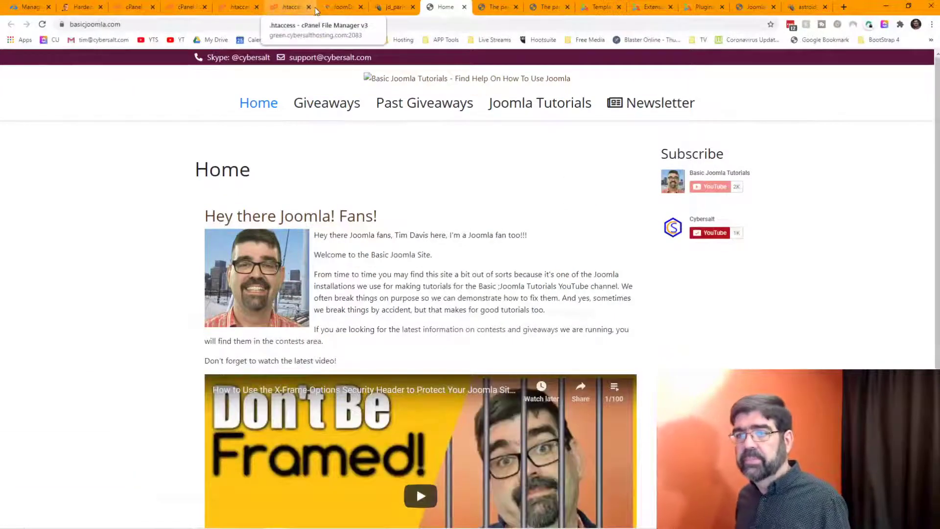
# Step: Uncomment the 'Header always set X-Frame-Options SAMEORIGIN' line in .htaccess
pyautogui.click(296, 7)
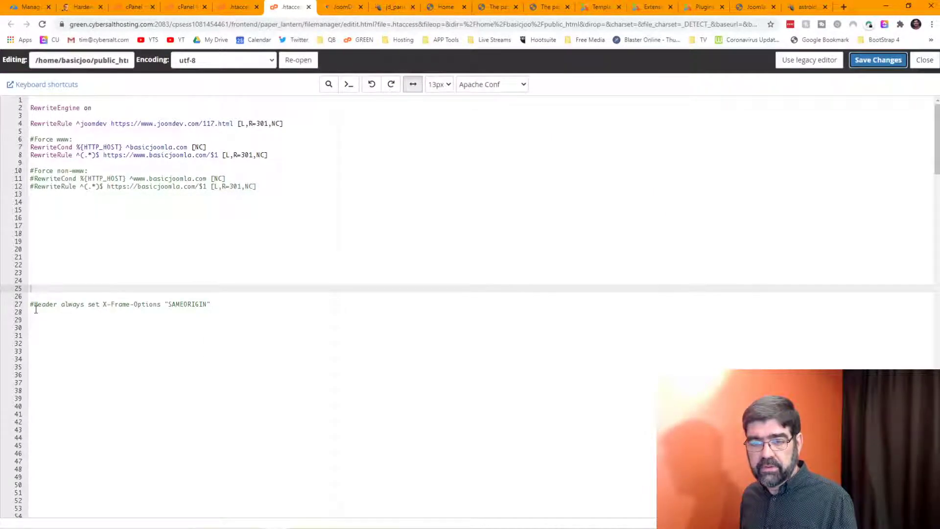
pyautogui.scroll(-3, 69, 310)
pyautogui.scroll(2, 71, 309)
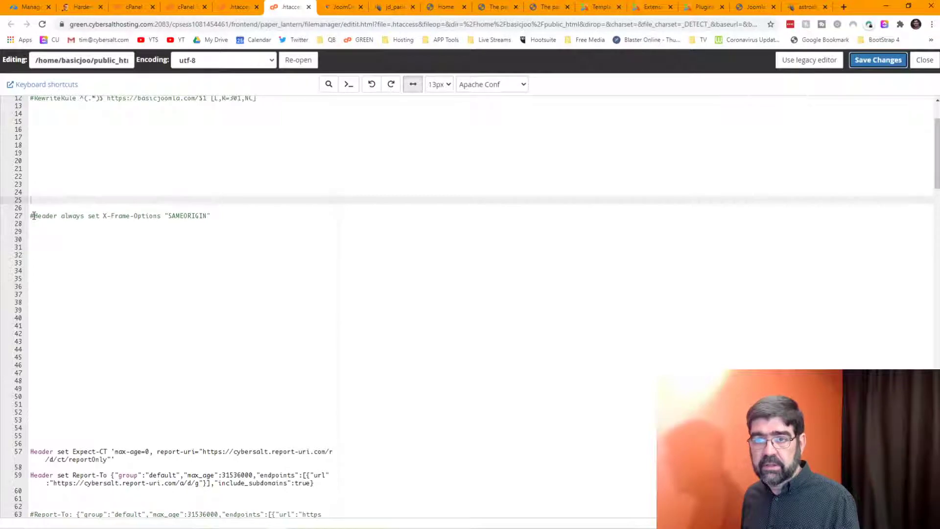
pyautogui.hotkey('alt', 'Tab')
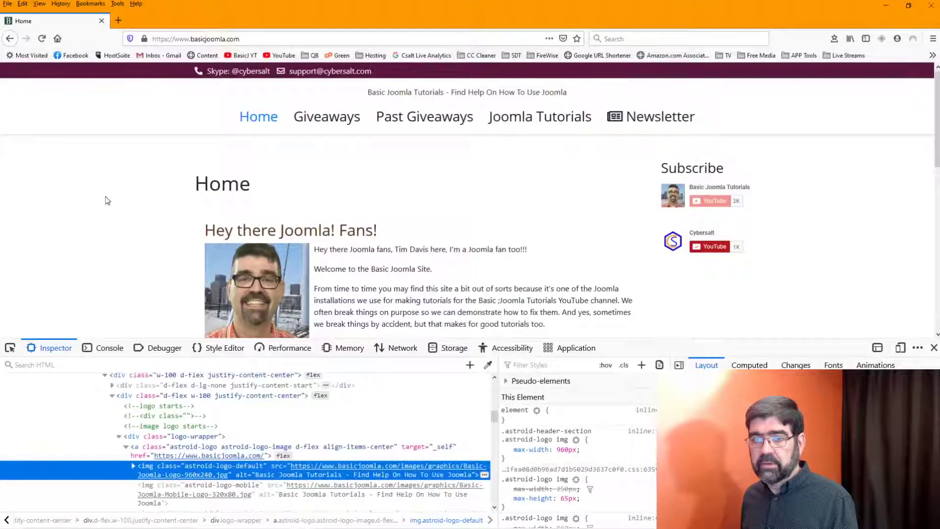
pyautogui.hotkey('alt', 'Tab')
pyautogui.press('Tab')
pyautogui.hotkey('alt', 'Tab')
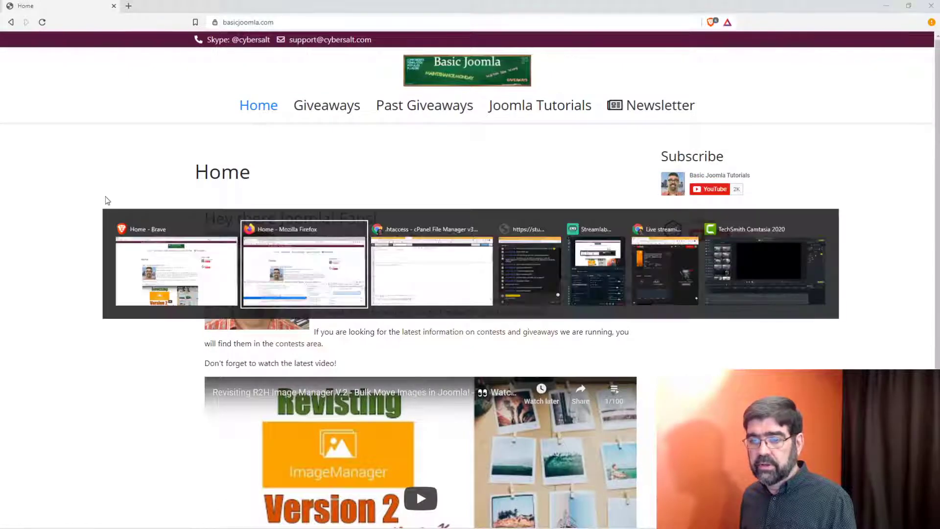
pyautogui.hotkey('alt', 'Tab')
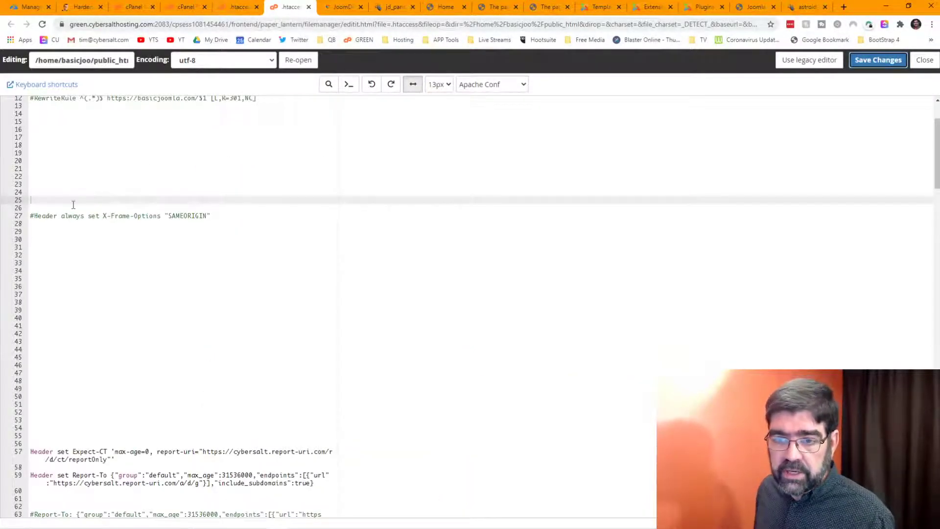
pyautogui.click(31, 213)
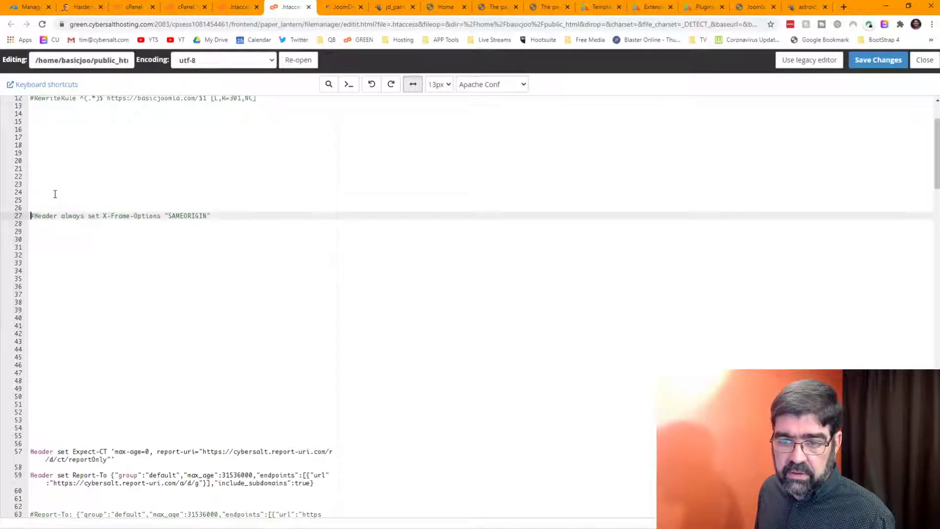
pyautogui.press('Delete')
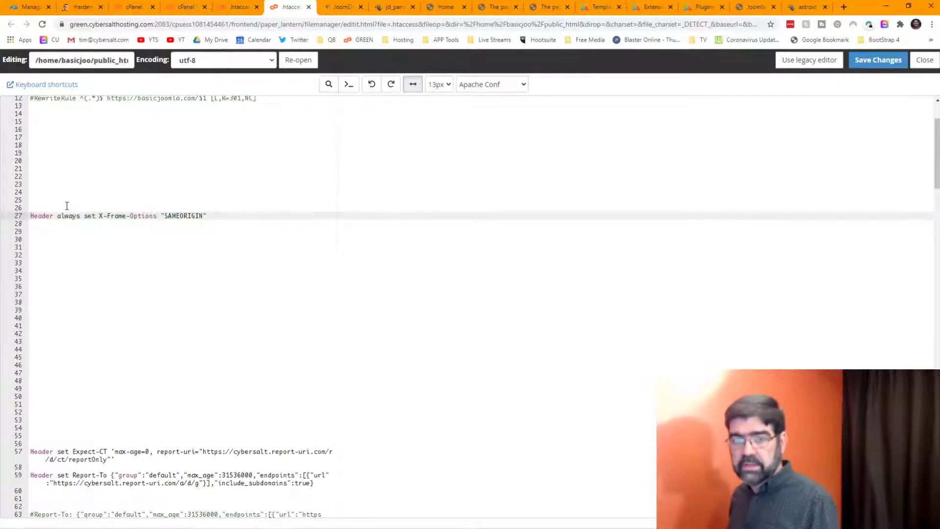
# Step: Delete the blank lines above the Header line and save .htaccess
pyautogui.scroll(2, 67, 206)
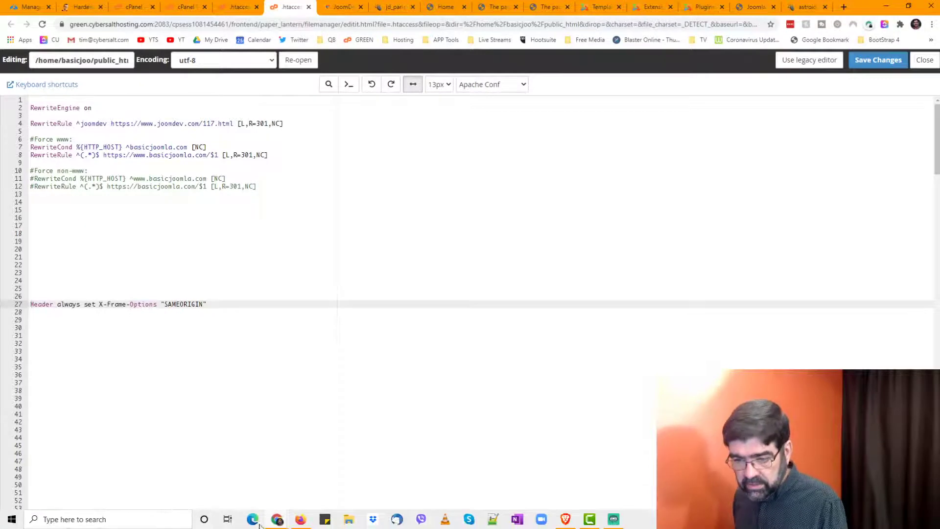
pyautogui.moveTo(278, 521)
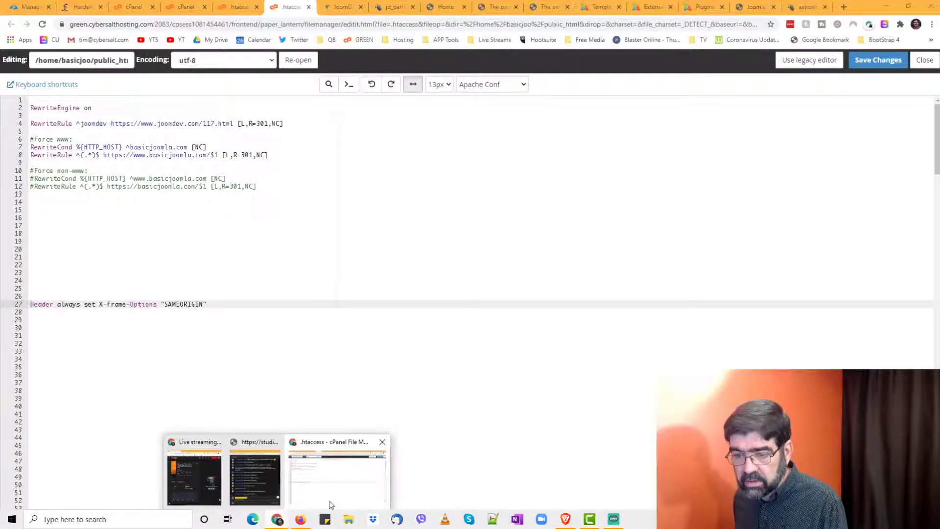
pyautogui.click(49, 214)
pyautogui.press('Delete')
pyautogui.press('Delete')
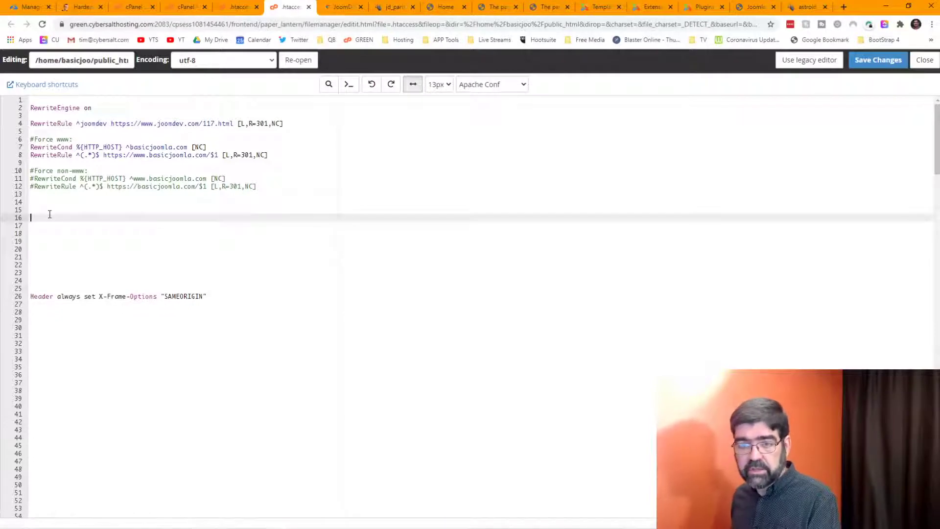
pyautogui.press('Delete')
pyautogui.press('Delete')
pyautogui.press('Delete')
pyautogui.press('Delete')
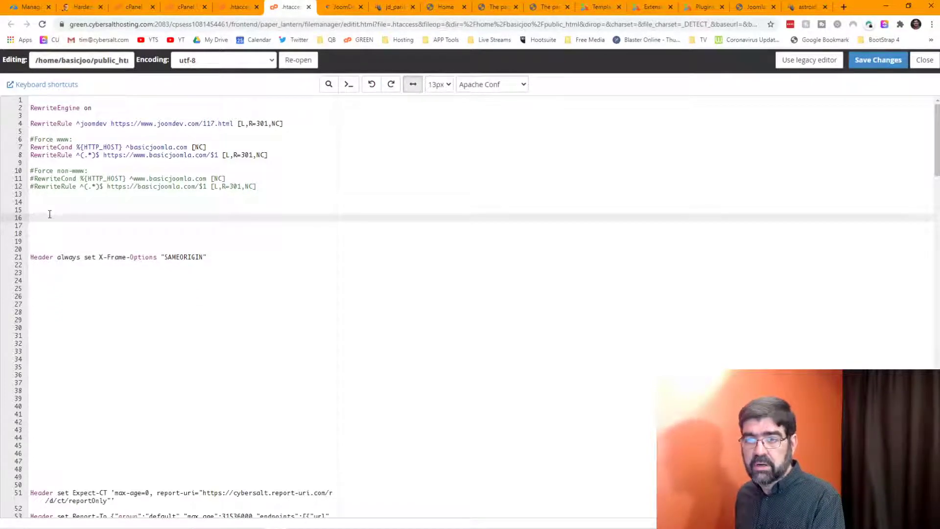
pyautogui.click(898, 60)
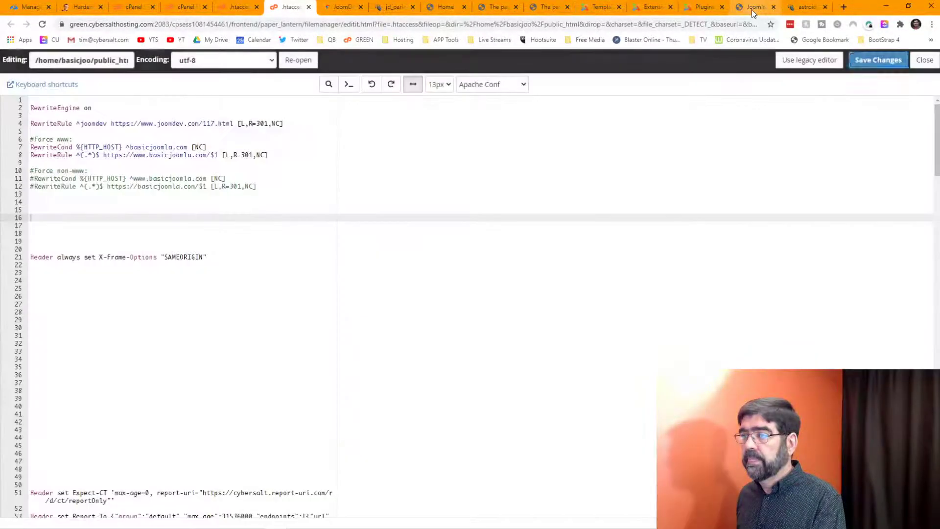
pyautogui.click(752, 9)
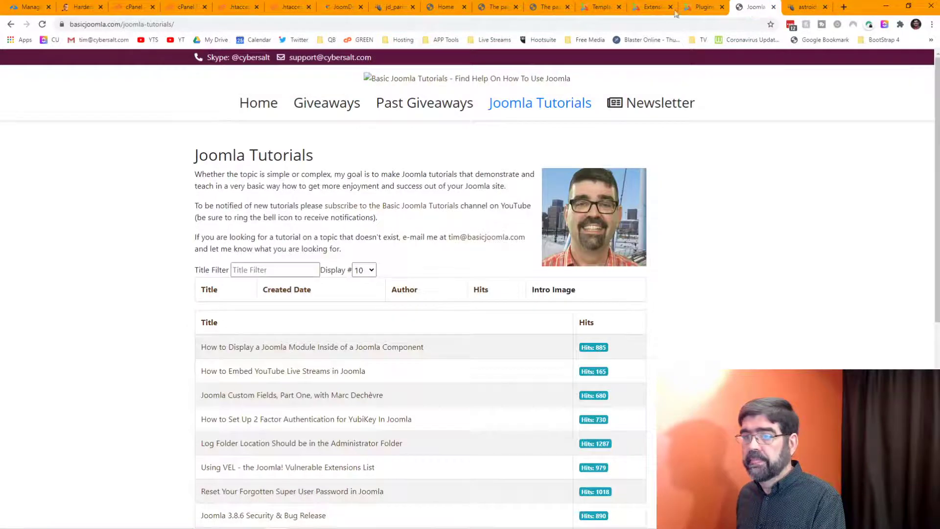
# Step: Make jd_paris - Default the default site template and clear the site cache
pyautogui.click(43, 25)
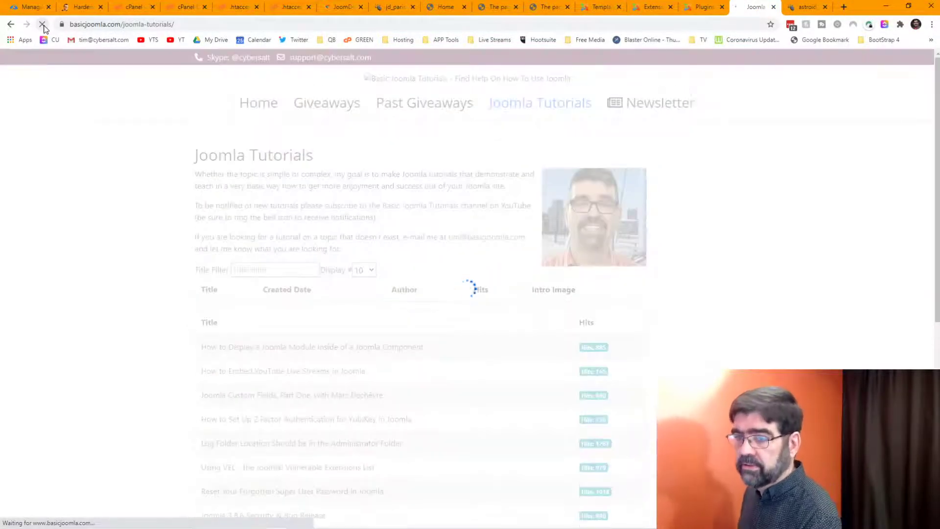
pyautogui.click(599, 8)
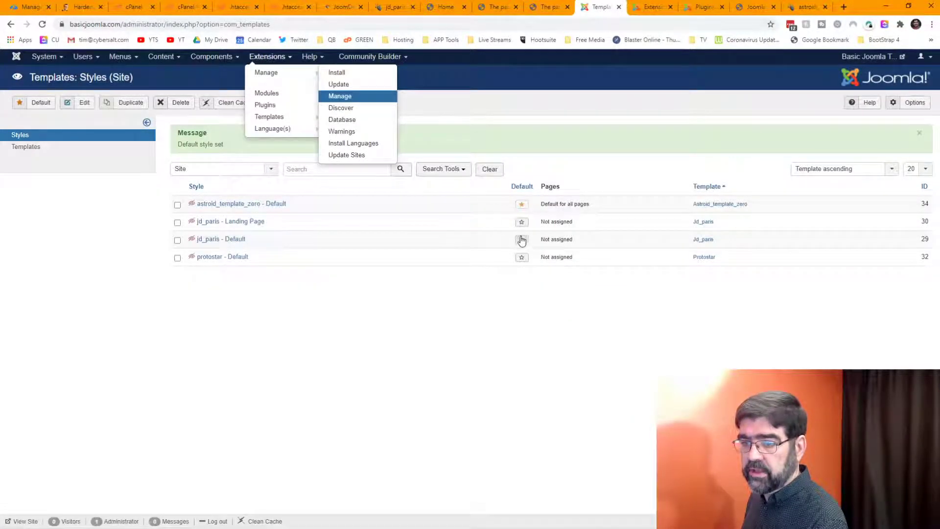
pyautogui.click(522, 240)
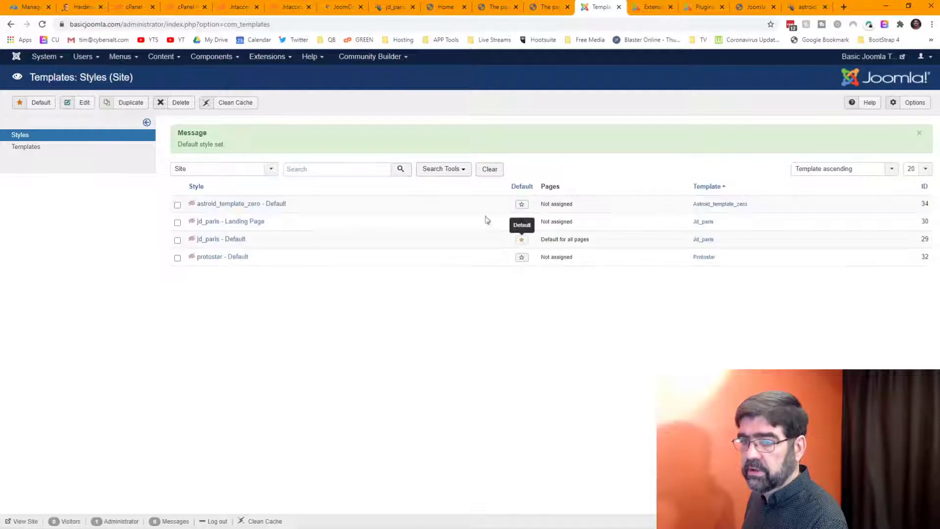
pyautogui.click(235, 108)
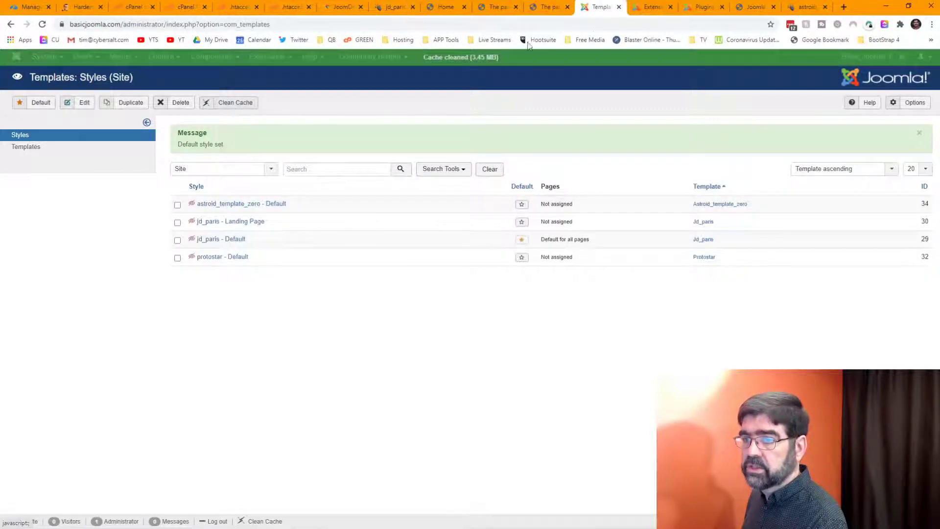
# Step: Reload the frontend Home page and check the header logo before returning to templates
pyautogui.click(759, 8)
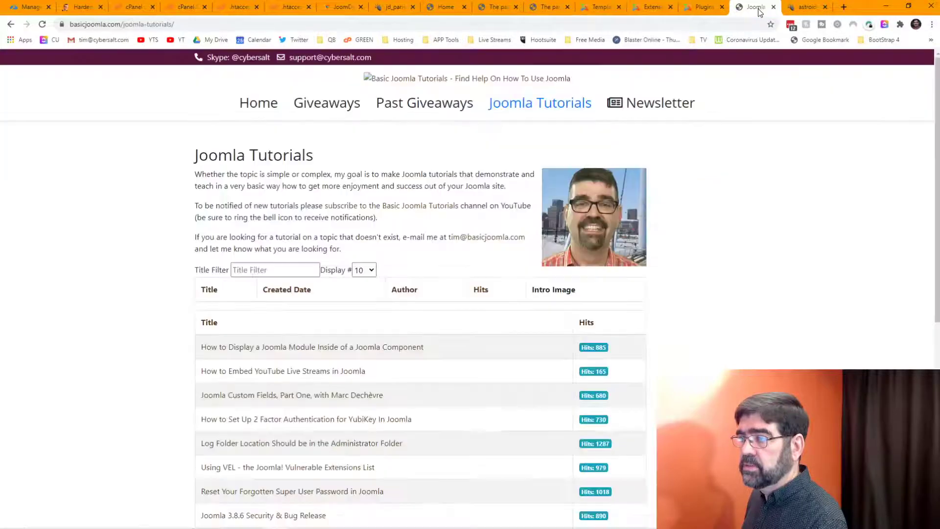
pyautogui.click(43, 25)
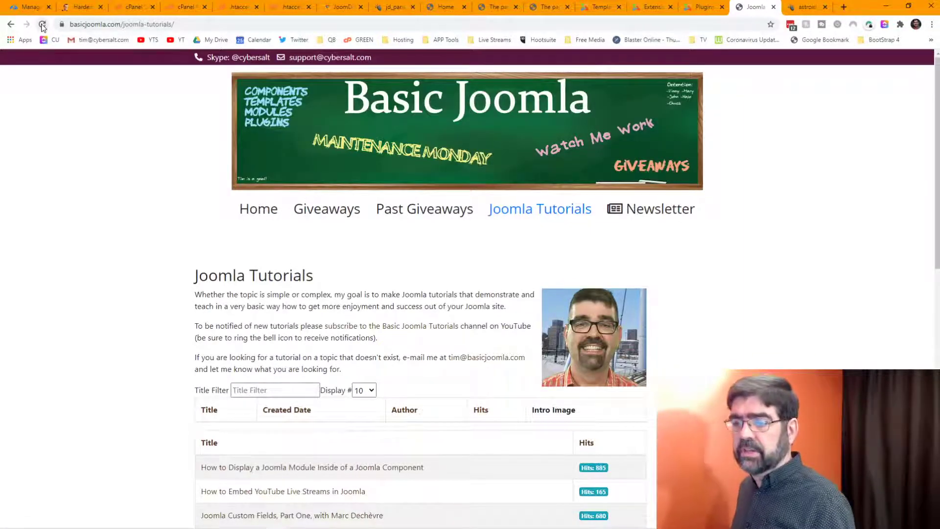
pyautogui.click(255, 208)
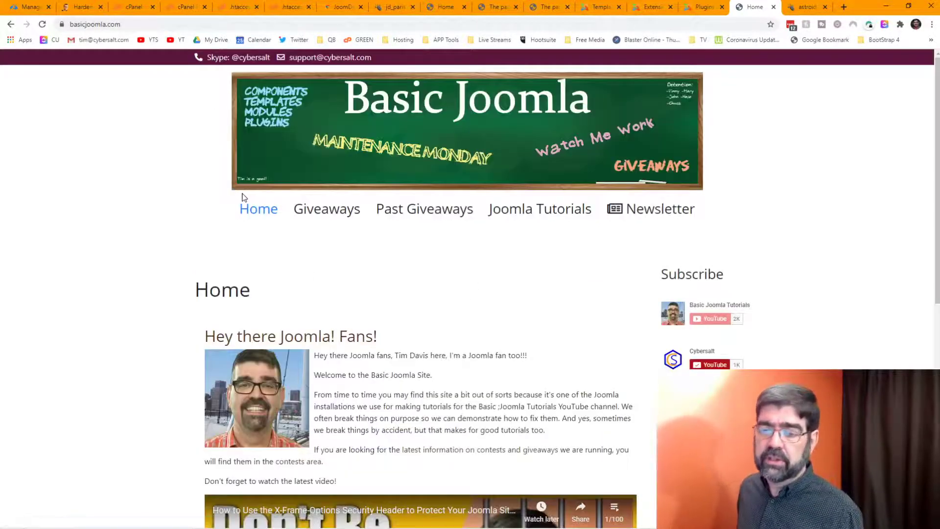
pyautogui.scroll(-3, 301, 262)
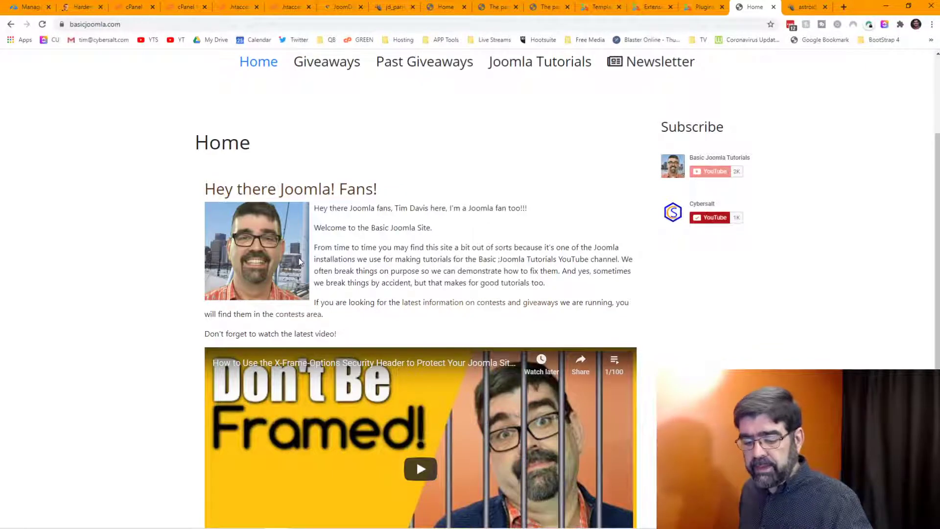
pyautogui.moveTo(298, 255)
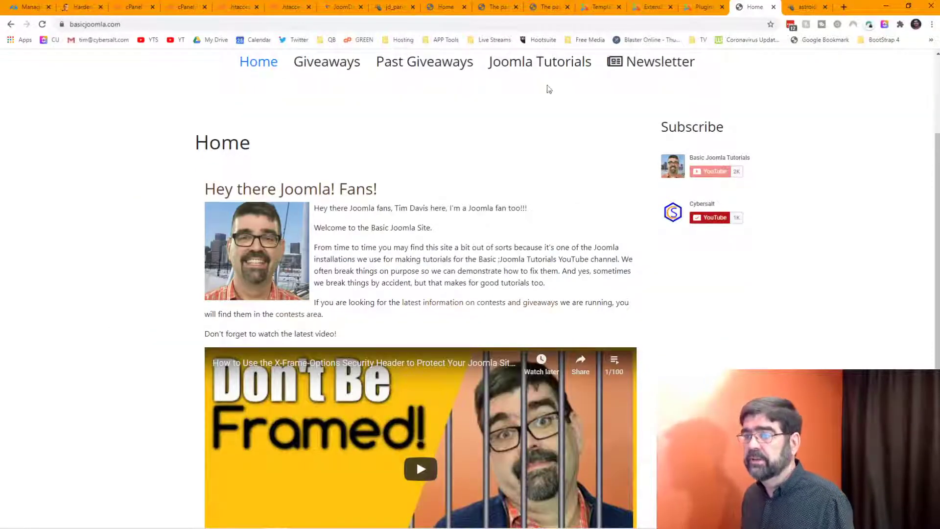
pyautogui.click(643, 8)
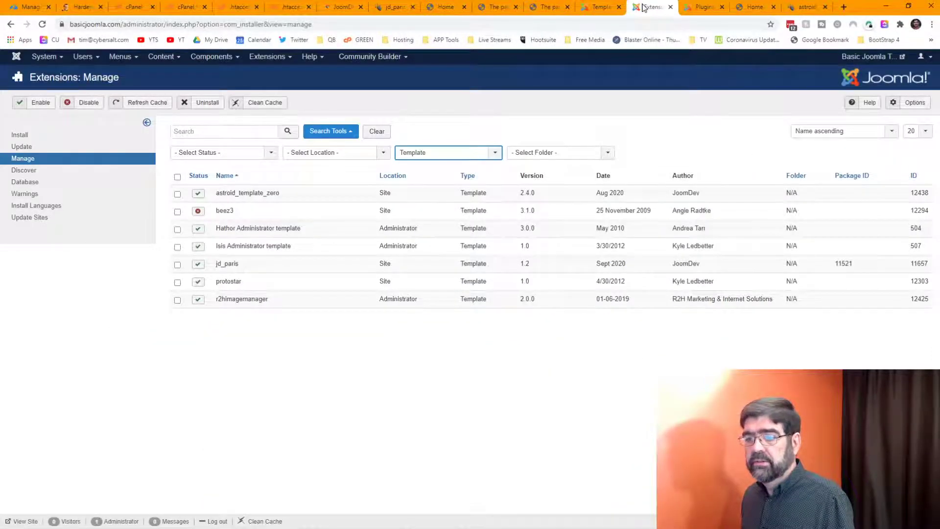
# Step: Make astroid_template_zero the default site style and close the two not-found tabs
pyautogui.click(601, 10)
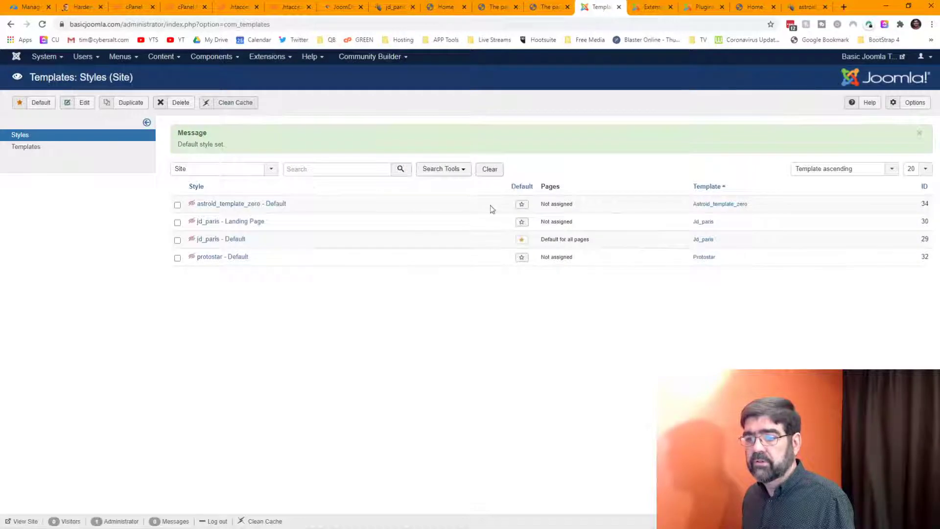
pyautogui.click(521, 205)
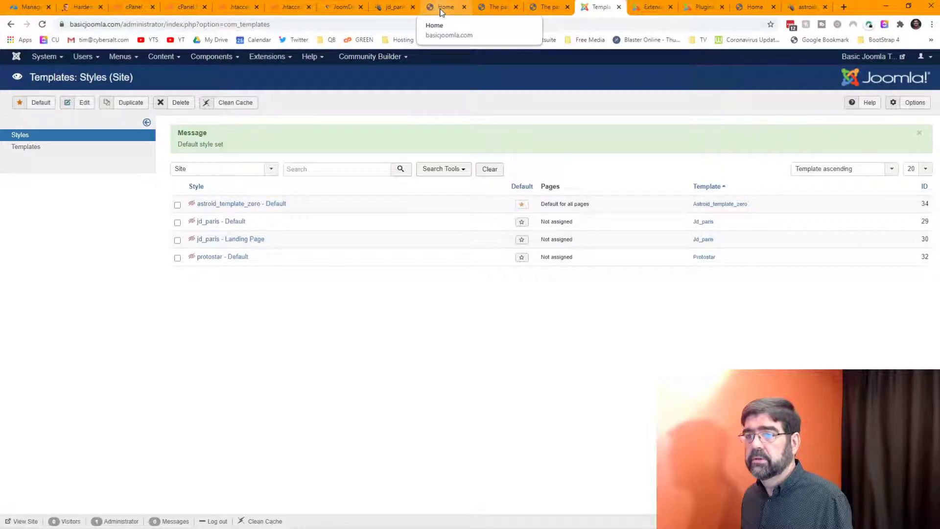
pyautogui.click(505, 10)
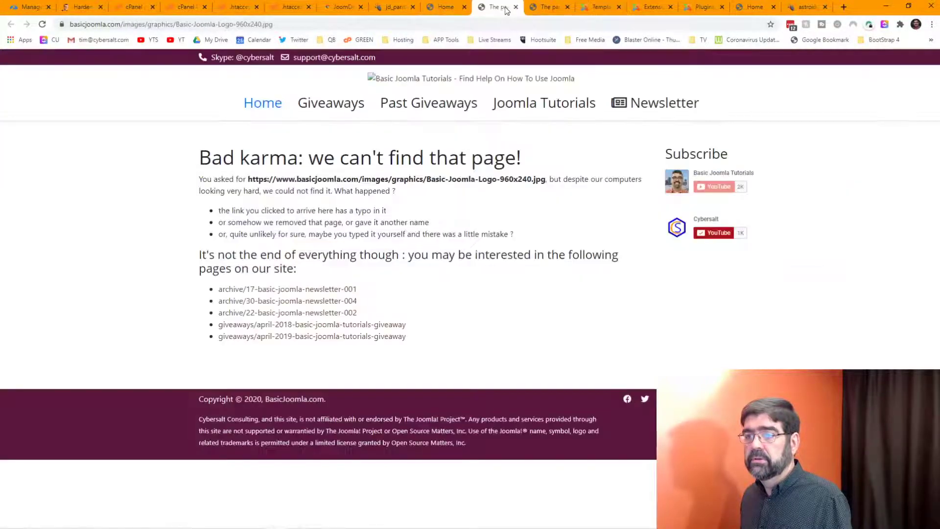
pyautogui.click(516, 7)
pyautogui.click(516, 7)
# Step: Adjust the max-height !important rule in the custom CSS, save, clear cache and preview
pyautogui.click(390, 10)
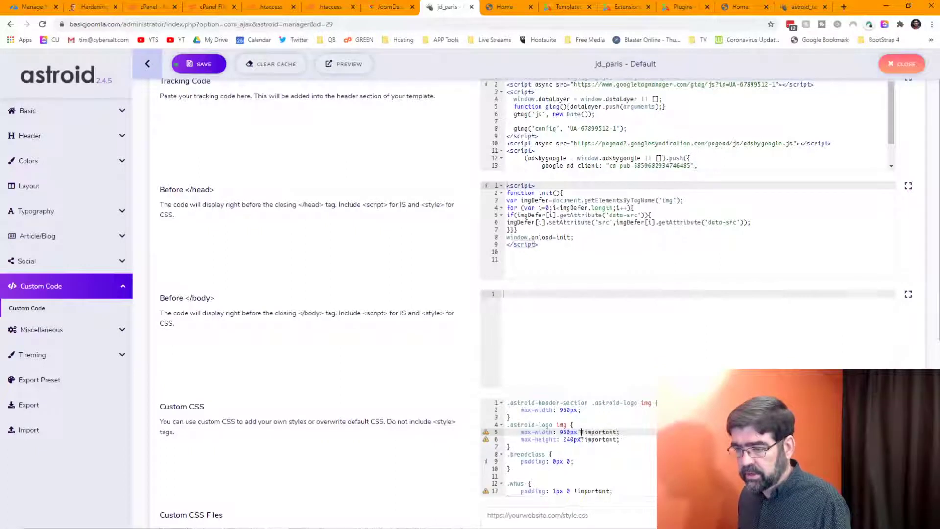
pyautogui.press('Down')
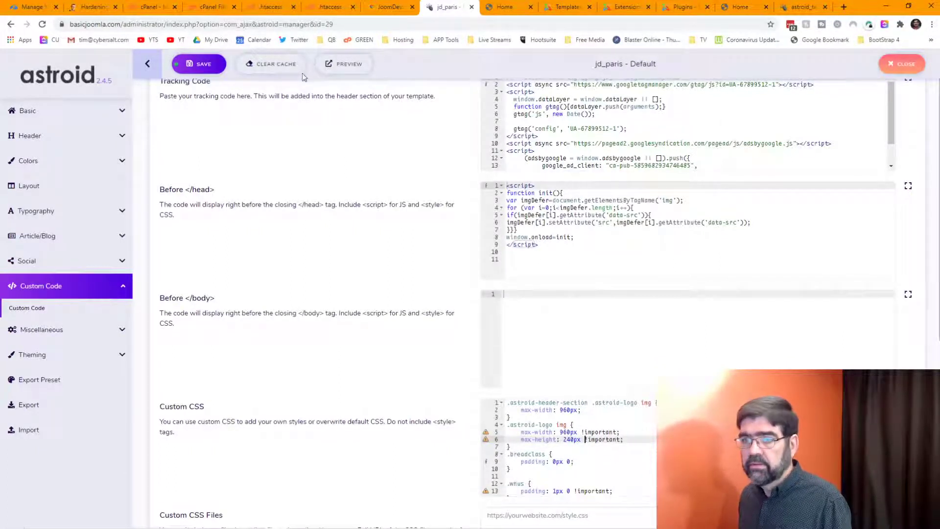
pyautogui.click(200, 63)
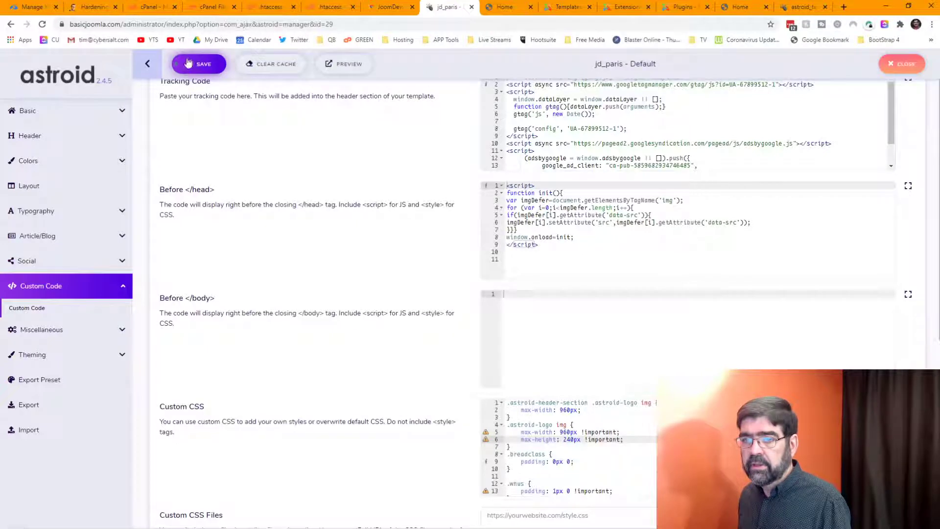
pyautogui.click(264, 69)
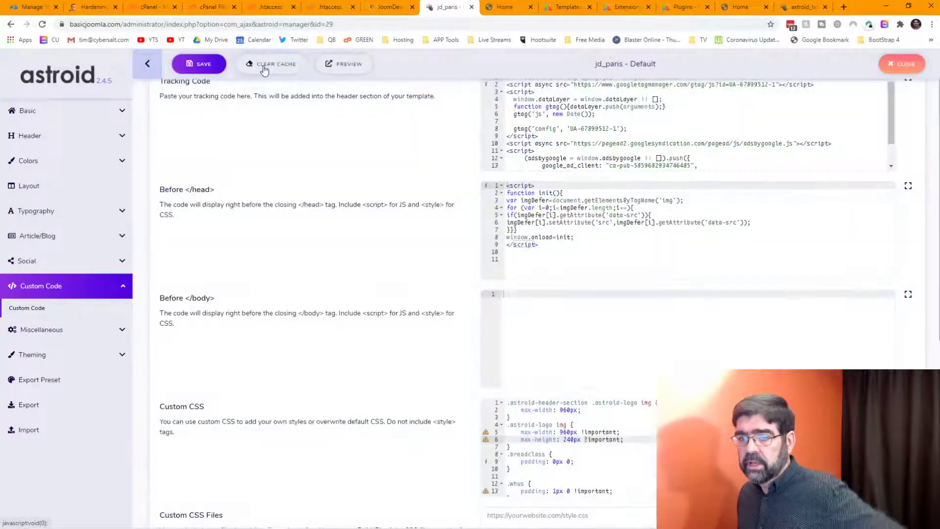
pyautogui.click(349, 68)
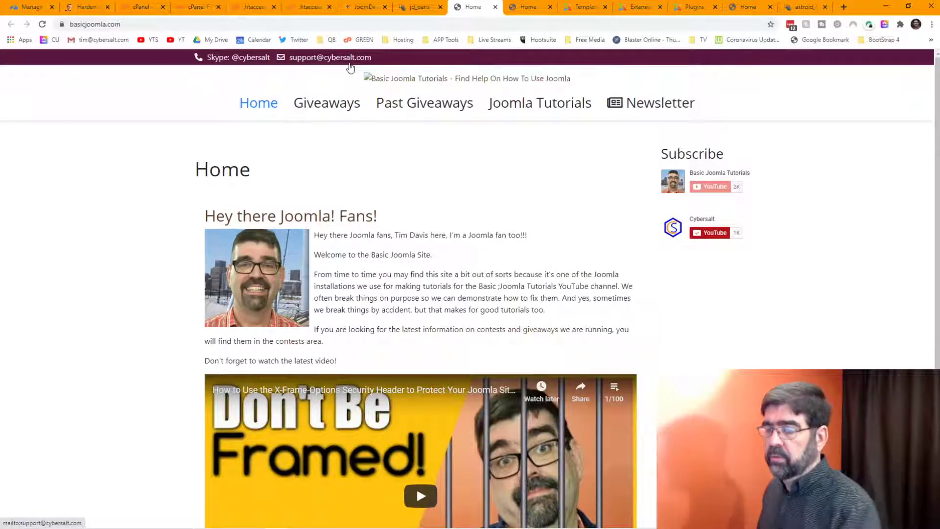
# Step: View the homepage source and search 'jpg' to reach the logo image lines
pyautogui.rightClick(404, 80)
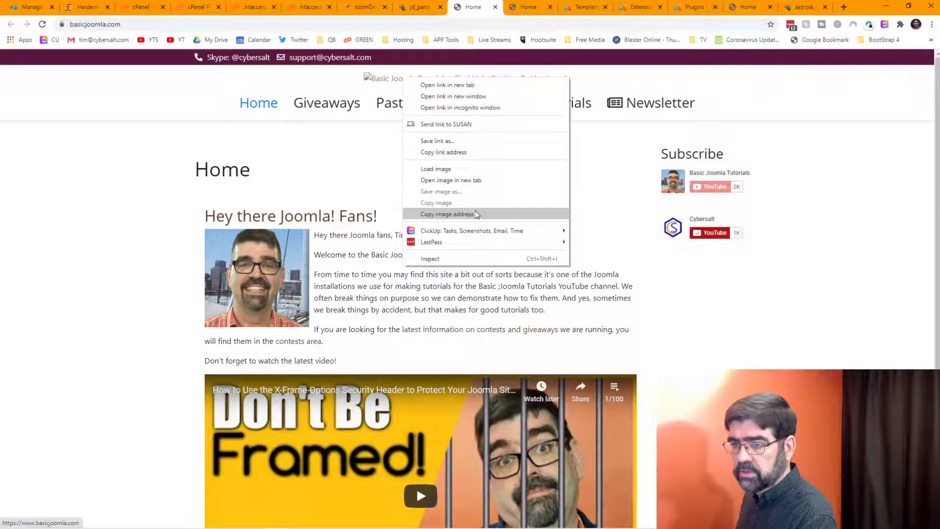
pyautogui.rightClick(128, 231)
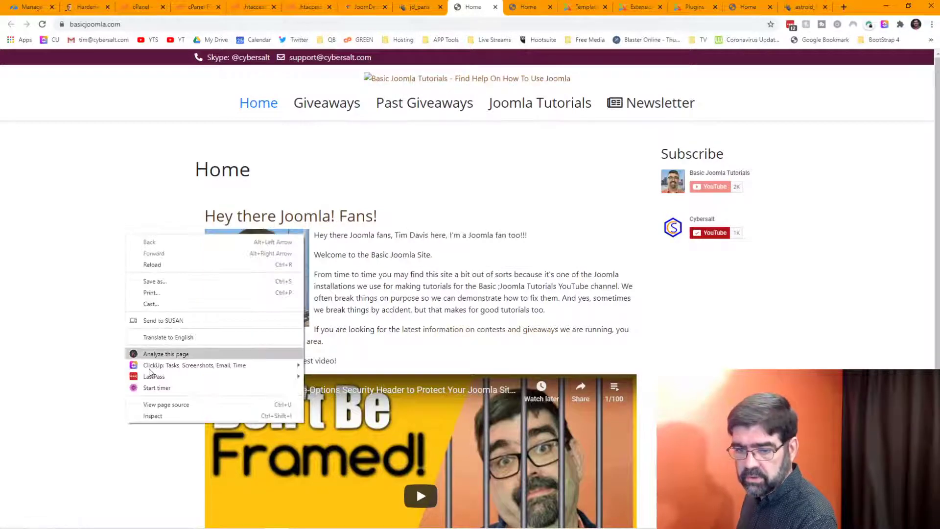
pyautogui.click(171, 405)
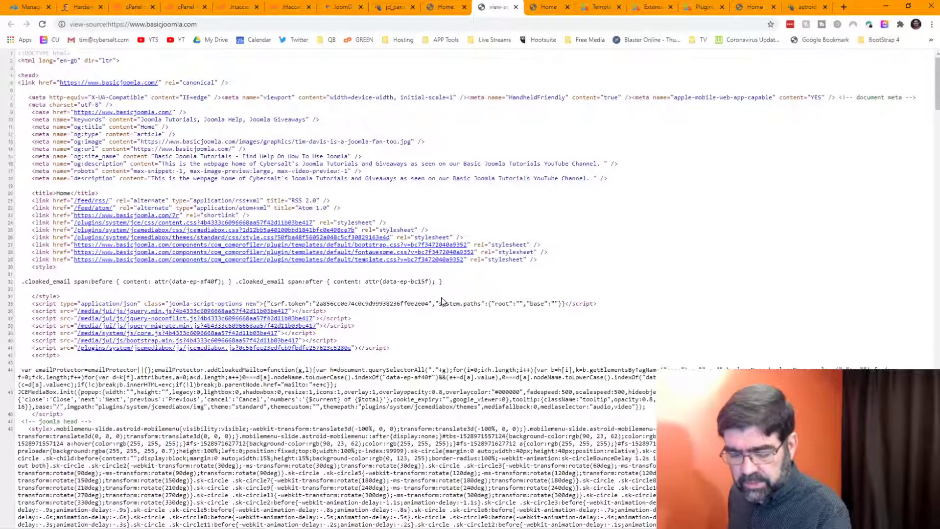
pyautogui.hotkey('ctrl', 'f')
pyautogui.write('jpg')
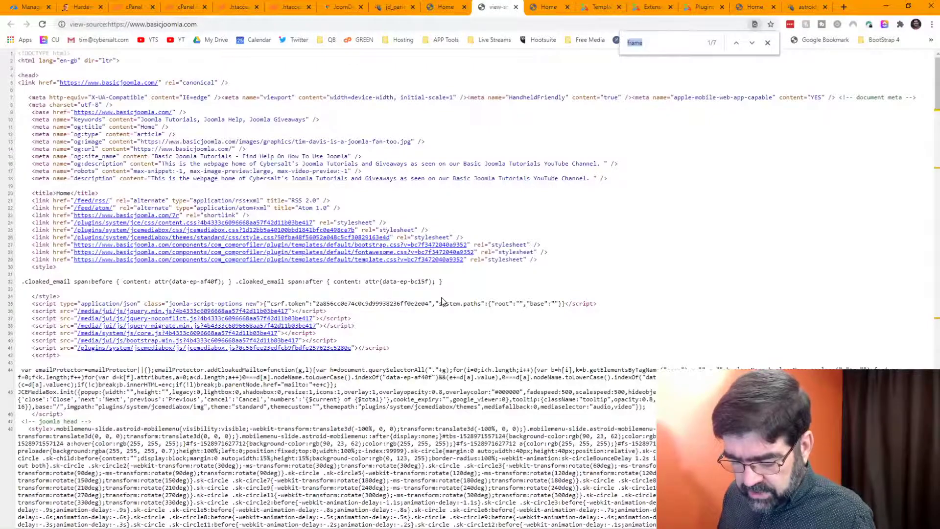
pyautogui.press('Return')
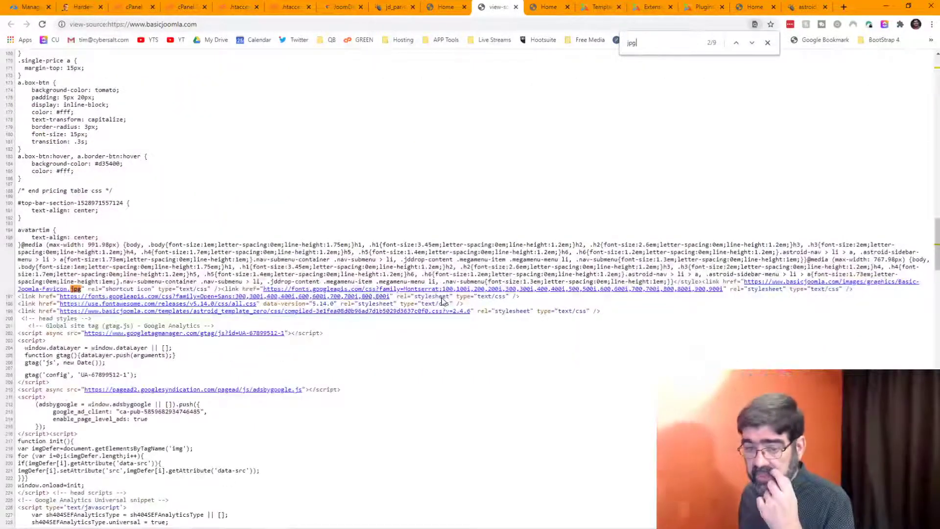
pyautogui.hotkey('ctrl', 'f')
pyautogui.press('Return')
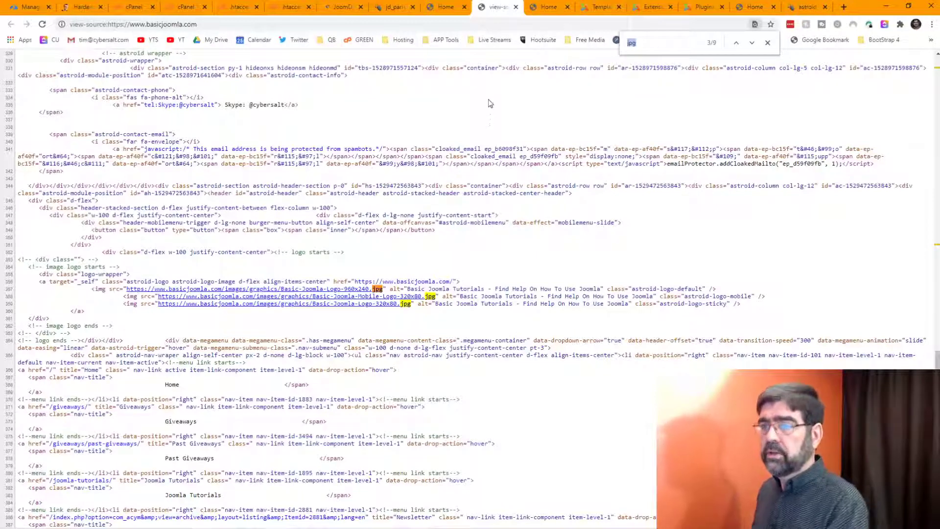
# Step: Go back through the homepage tabs to the Joomla template styles list
pyautogui.click(432, 11)
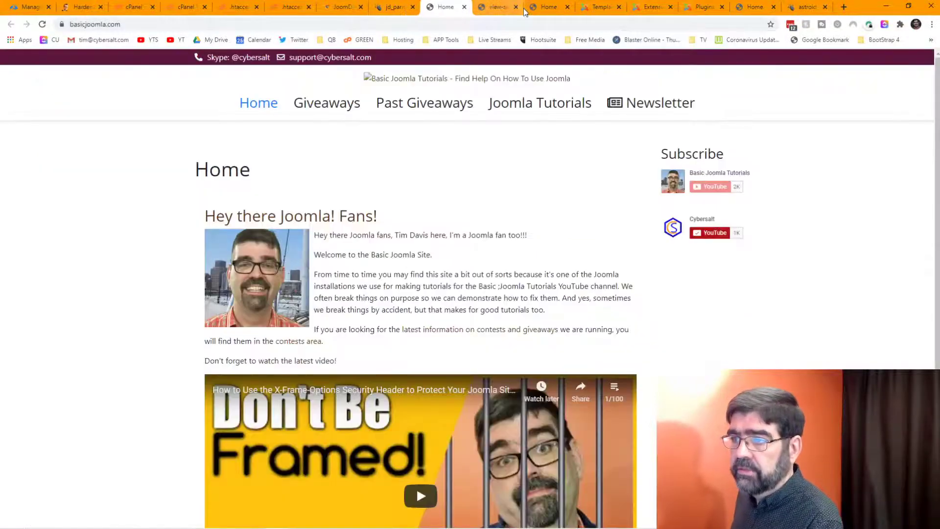
pyautogui.click(559, 11)
pyautogui.click(599, 7)
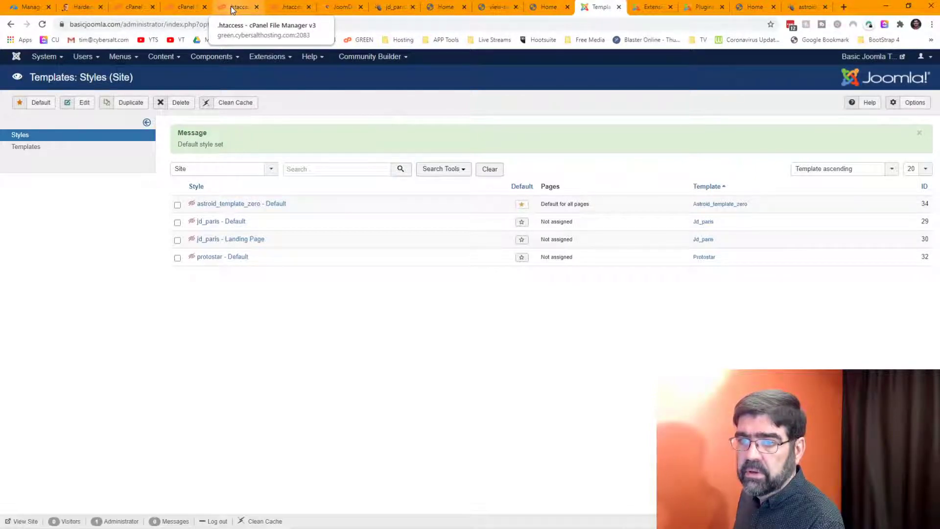
# Step: Browse cPanel File Manager to public_html/images/graphics, where the basic-joomla-logo files are stored
pyautogui.click(190, 9)
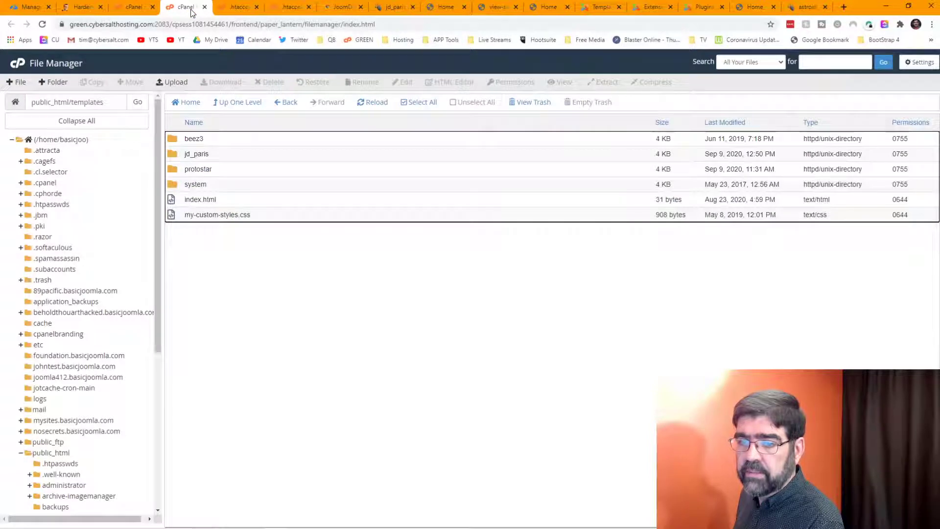
pyautogui.click(64, 453)
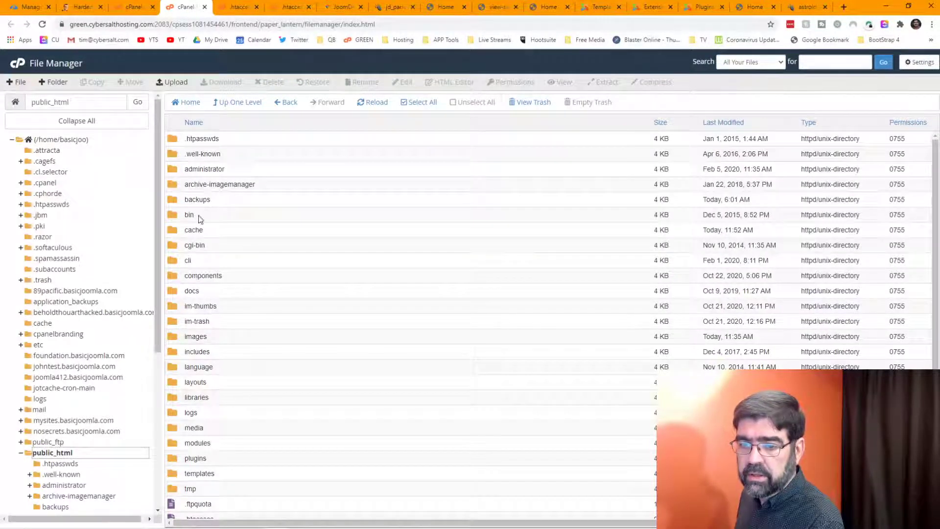
pyautogui.doubleClick(178, 336)
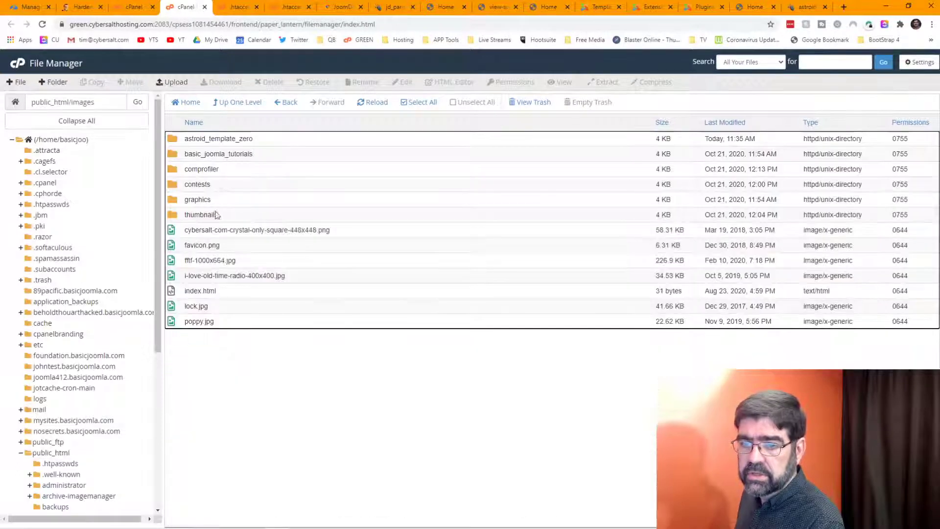
pyautogui.doubleClick(174, 199)
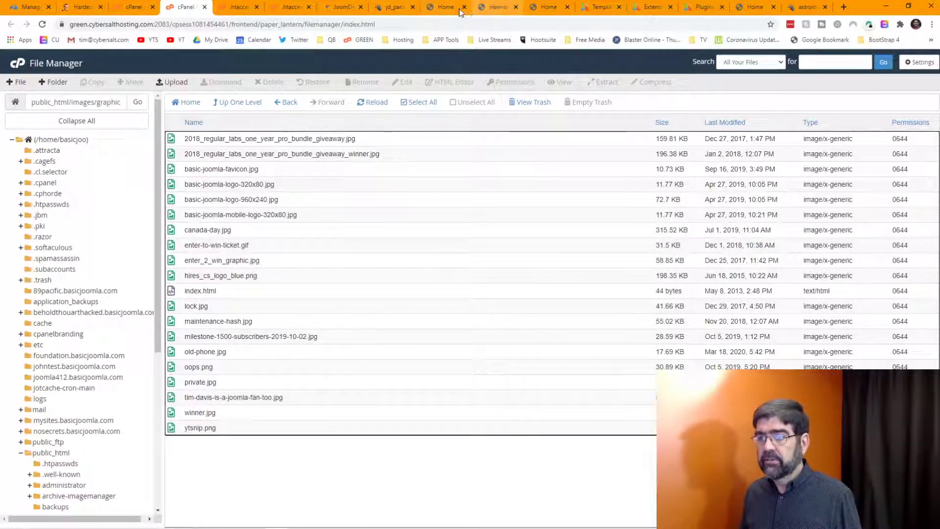
# Step: Open the broken header logo image in its own tab to see whether it loads
pyautogui.click(497, 9)
pyautogui.click(548, 7)
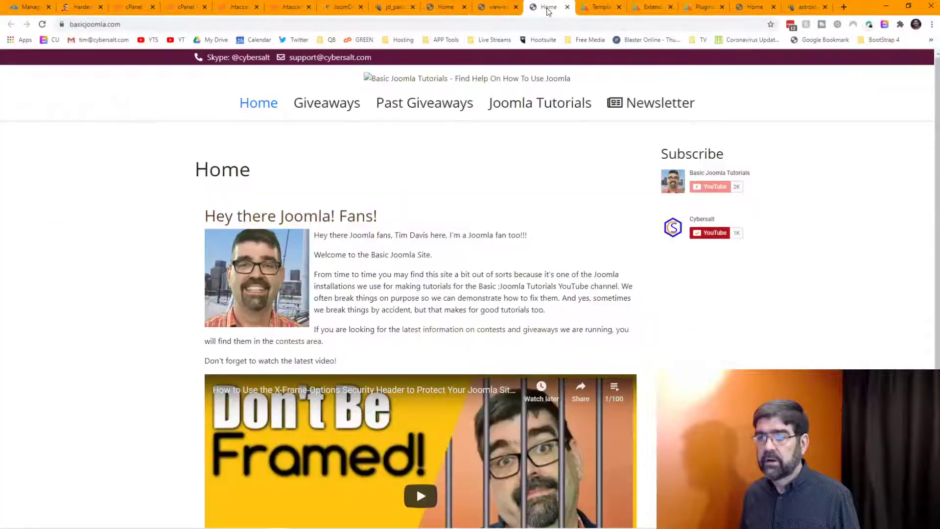
pyautogui.click(442, 8)
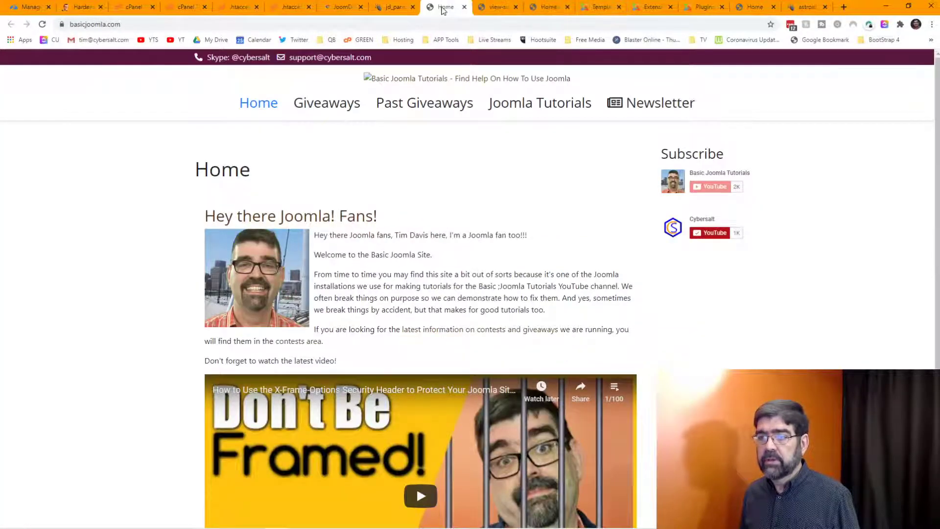
pyautogui.rightClick(368, 76)
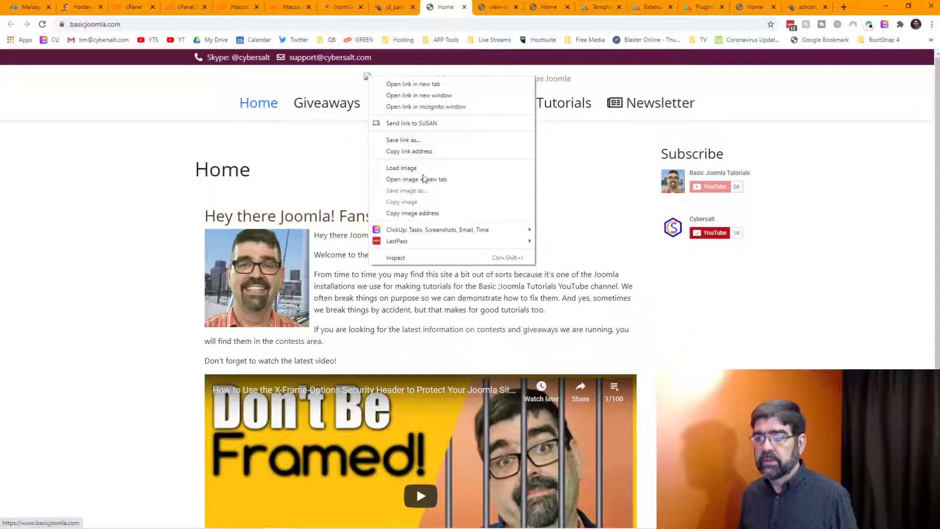
pyautogui.click(438, 179)
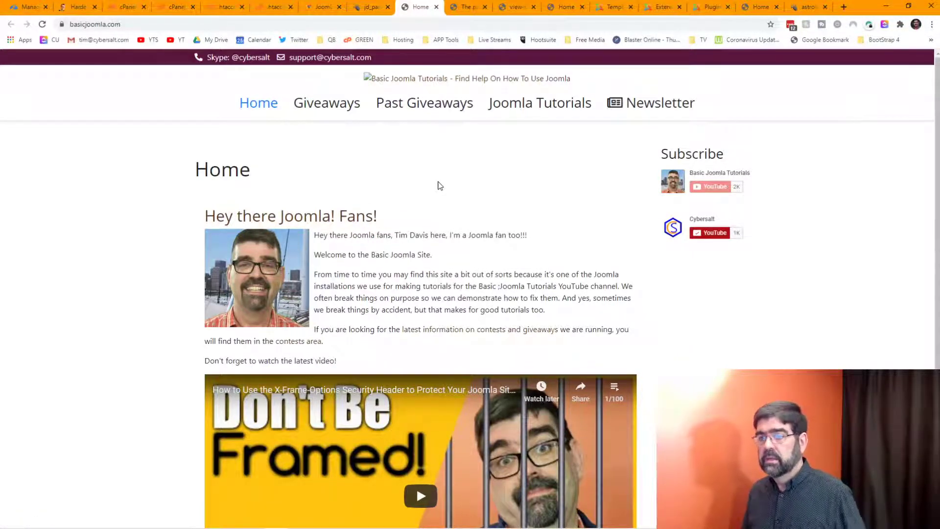
pyautogui.click(467, 8)
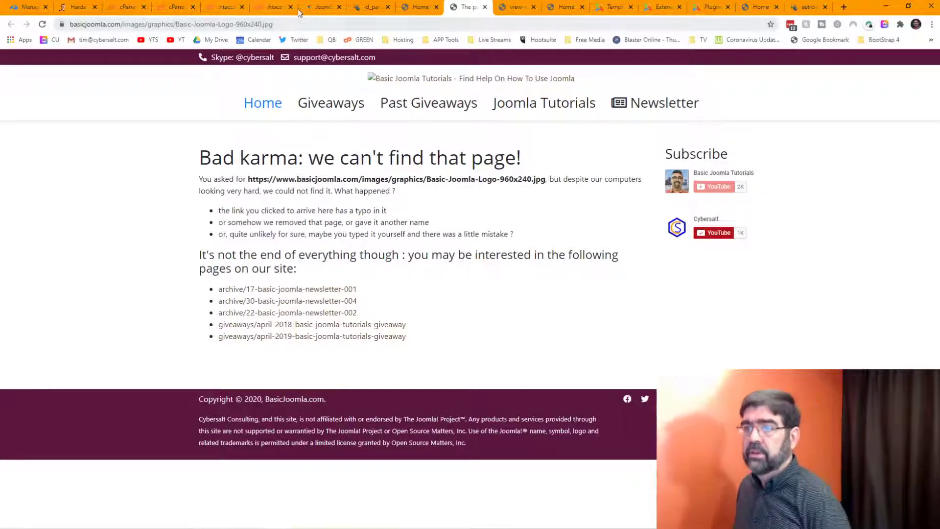
# Step: Close the page-not-found and page source tabs and return to the template styles list
pyautogui.click(368, 7)
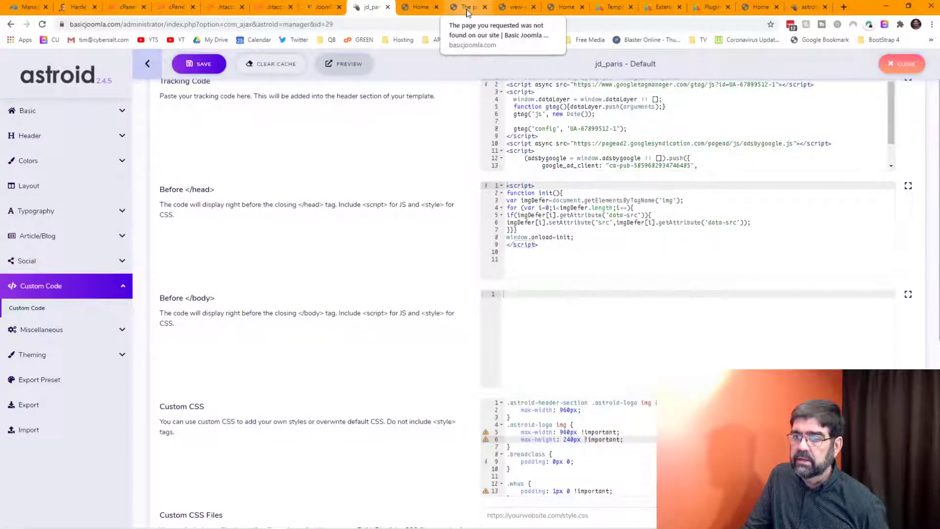
pyautogui.scroll(1, 388, 148)
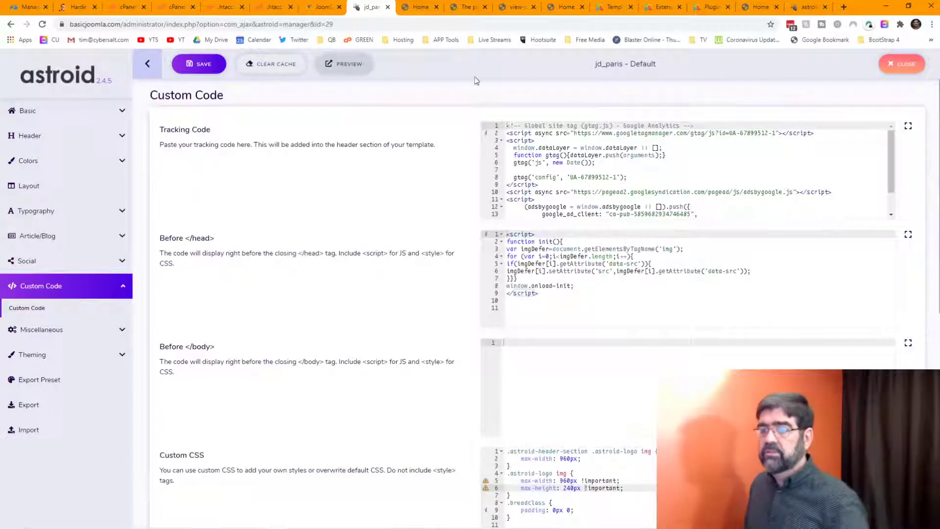
pyautogui.click(457, 13)
pyautogui.click(485, 8)
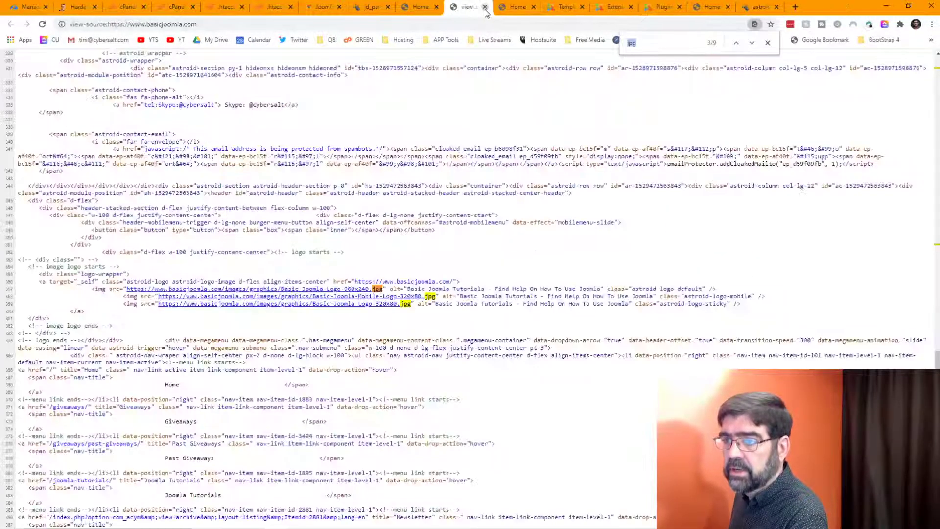
pyautogui.click(485, 7)
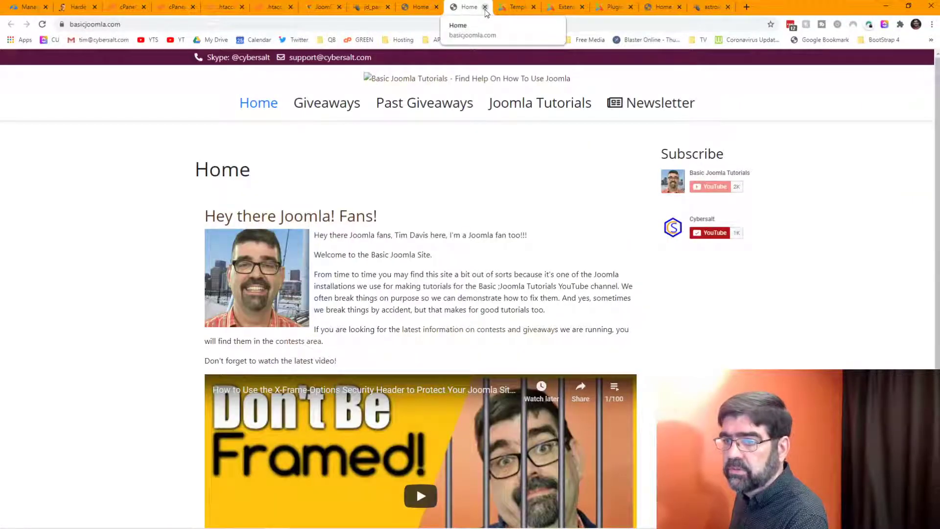
pyautogui.click(513, 9)
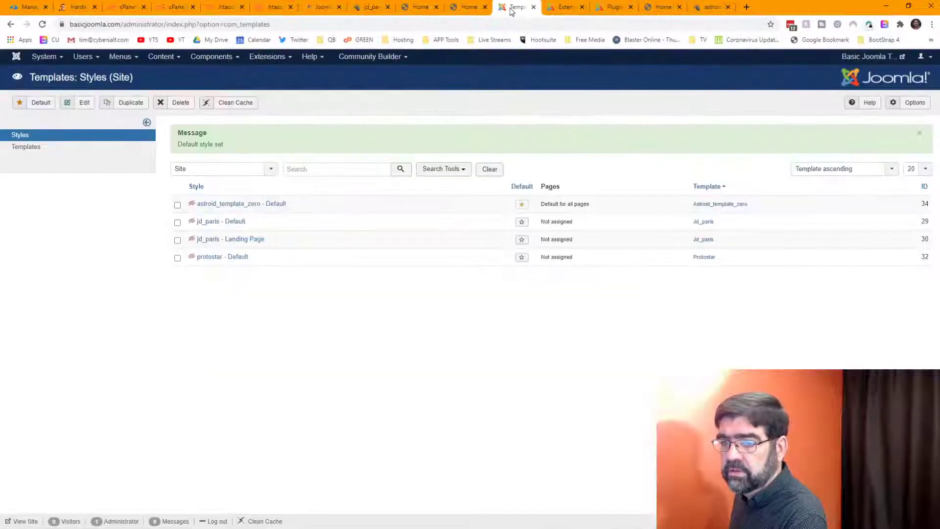
# Step: Open the astroid_template_zero - Default style in the Astroid settings manager
pyautogui.click(268, 204)
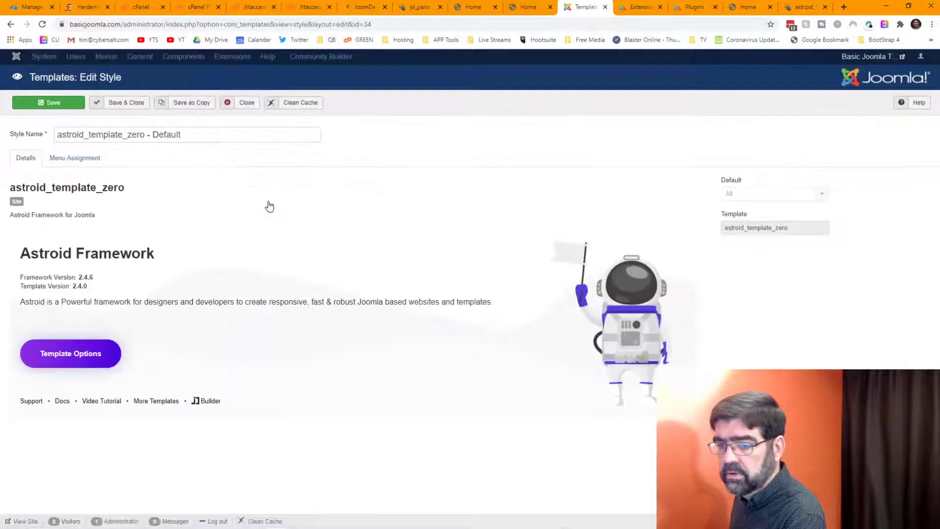
pyautogui.click(111, 358)
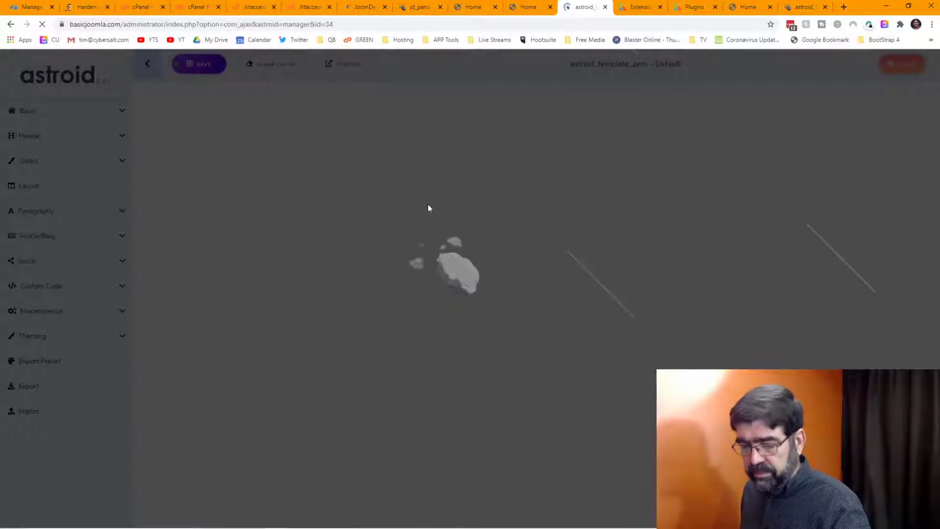
pyautogui.click(566, 522)
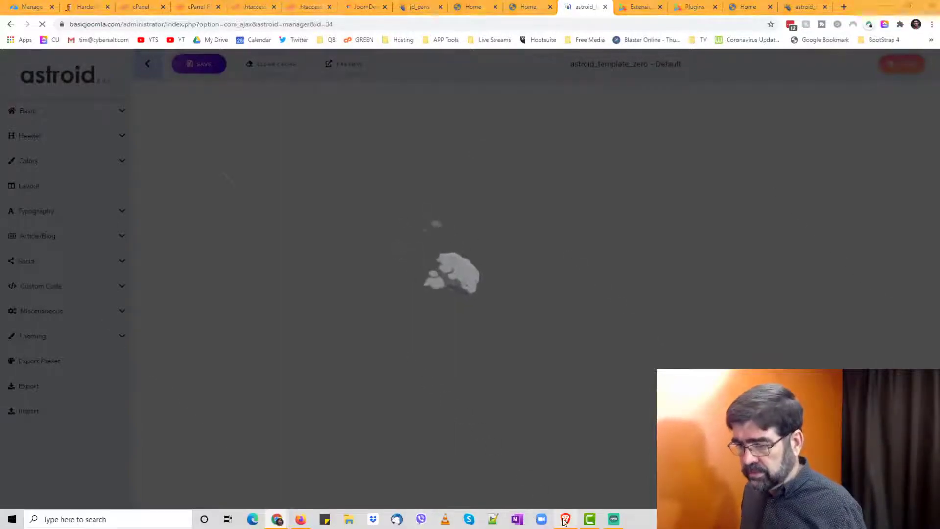
# Step: In Brave, log in at basicjoomla.com/administrator with the saved credentials and open Templates: Styles
pyautogui.click(352, 25)
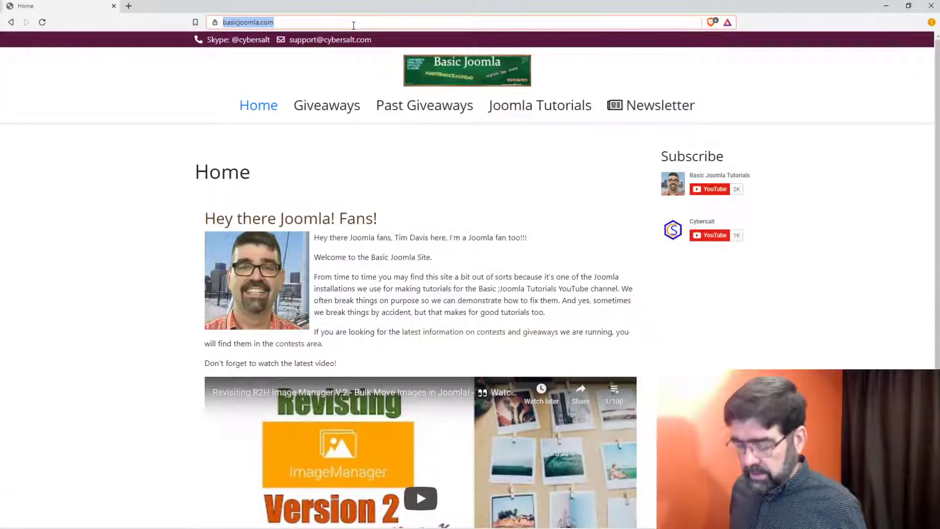
pyautogui.click(353, 25)
pyautogui.write('//www.')
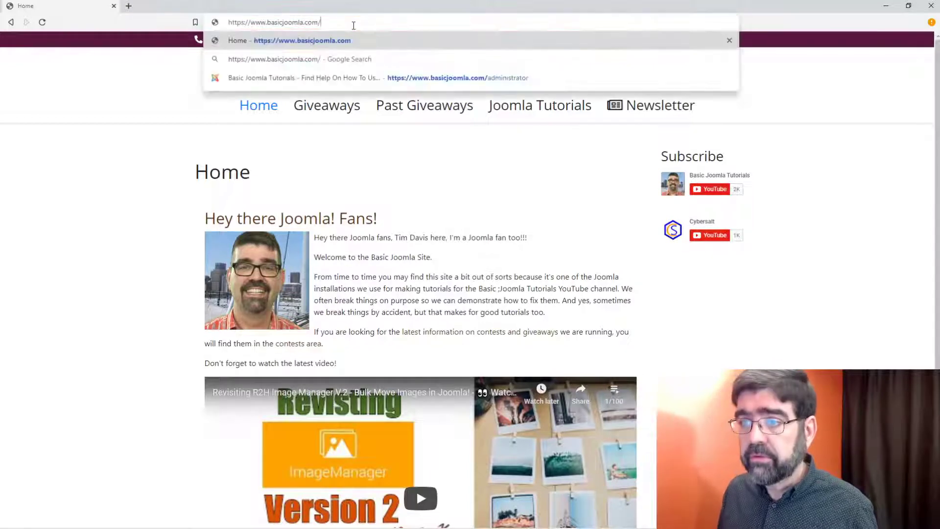
pyautogui.press('Down')
pyautogui.press('Down')
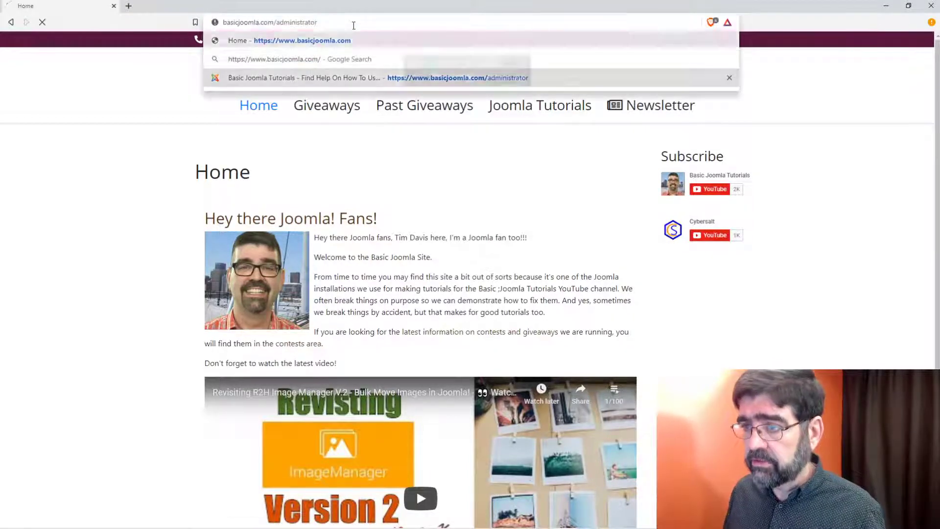
pyautogui.press('Return')
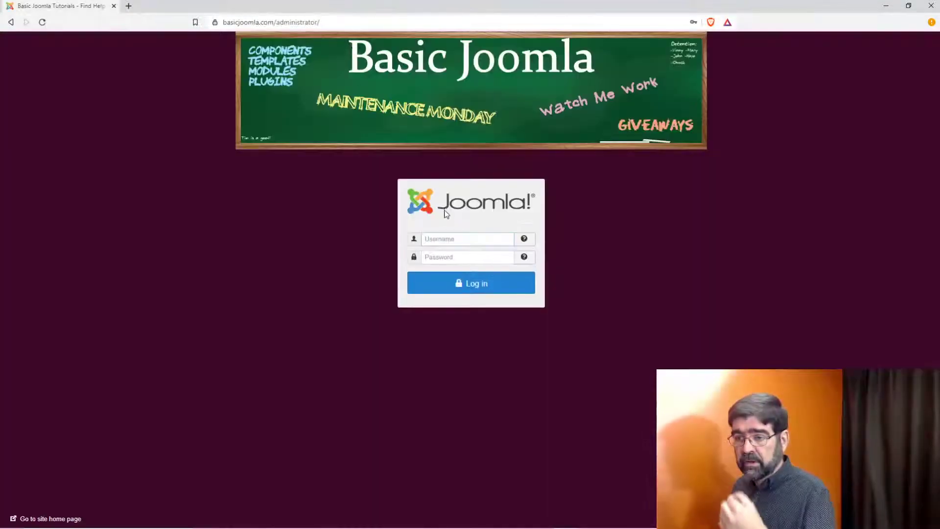
pyautogui.click(460, 234)
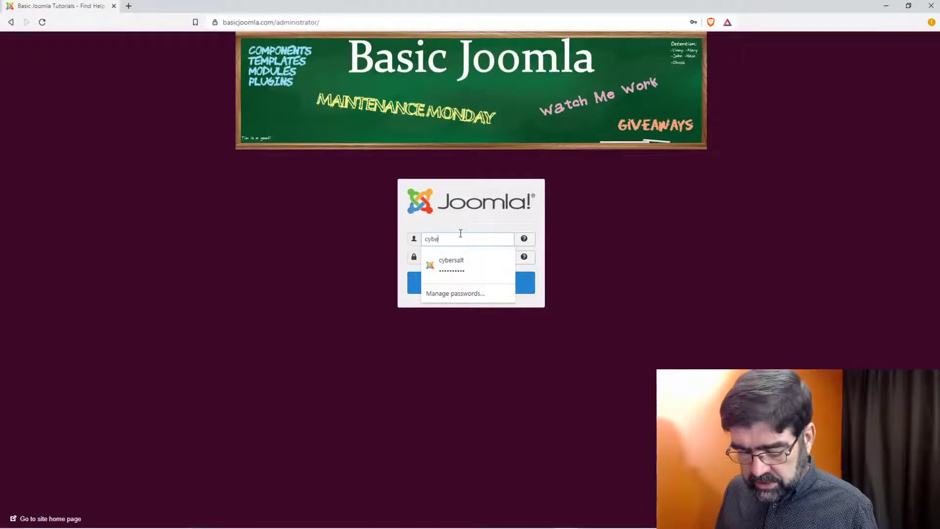
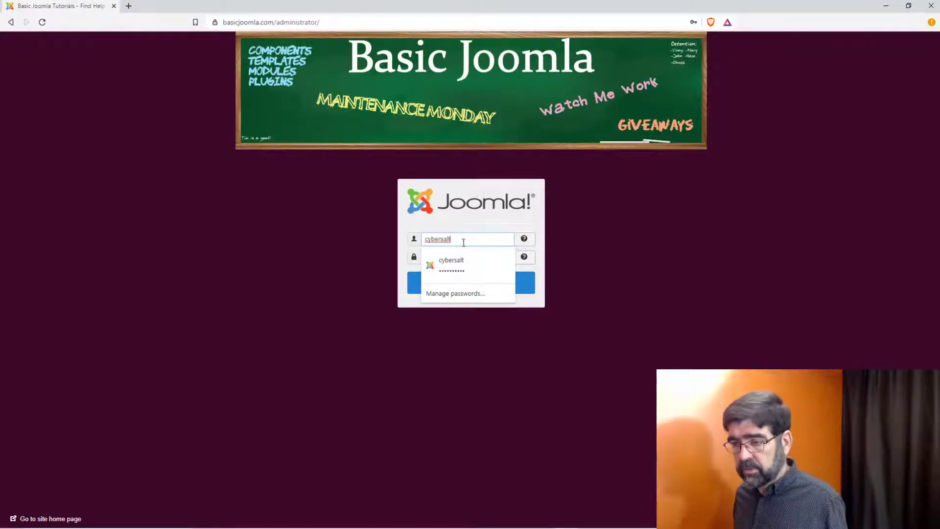
pyautogui.click(461, 258)
pyautogui.click(474, 289)
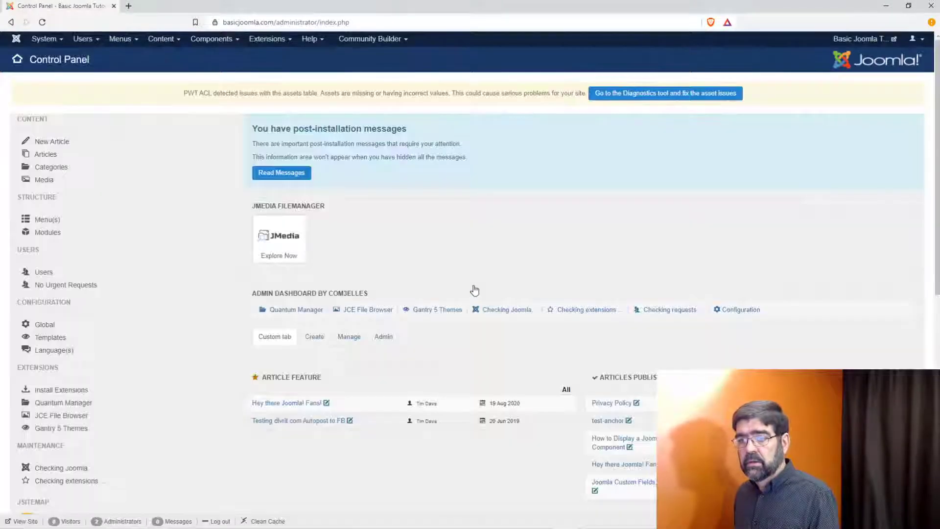
pyautogui.click(267, 39)
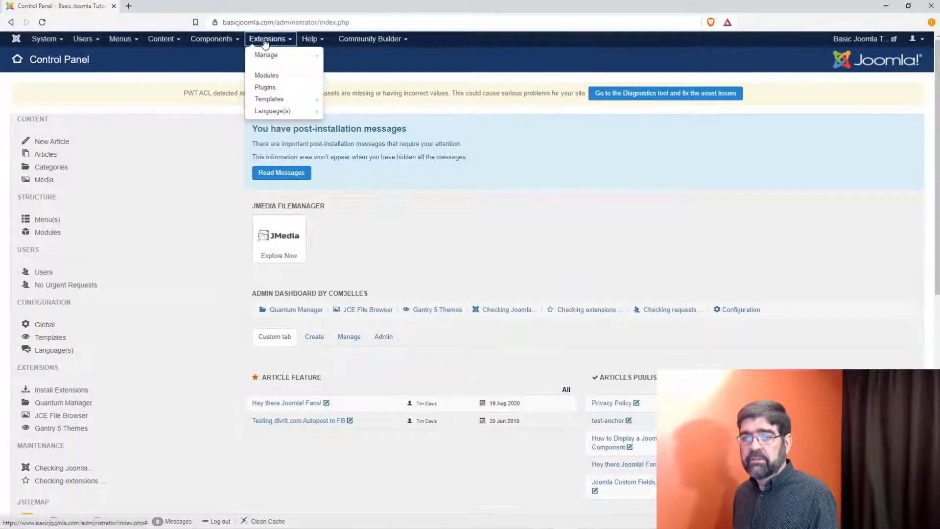
pyautogui.click(274, 100)
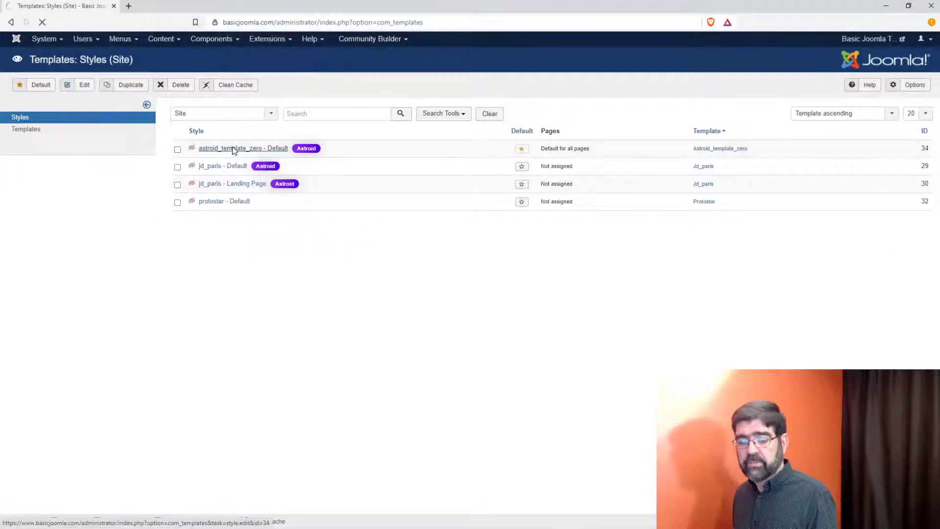
# Step: Open astroid_template_zero - Default in the Astroid manager and show its Header settings
pyautogui.click(233, 149)
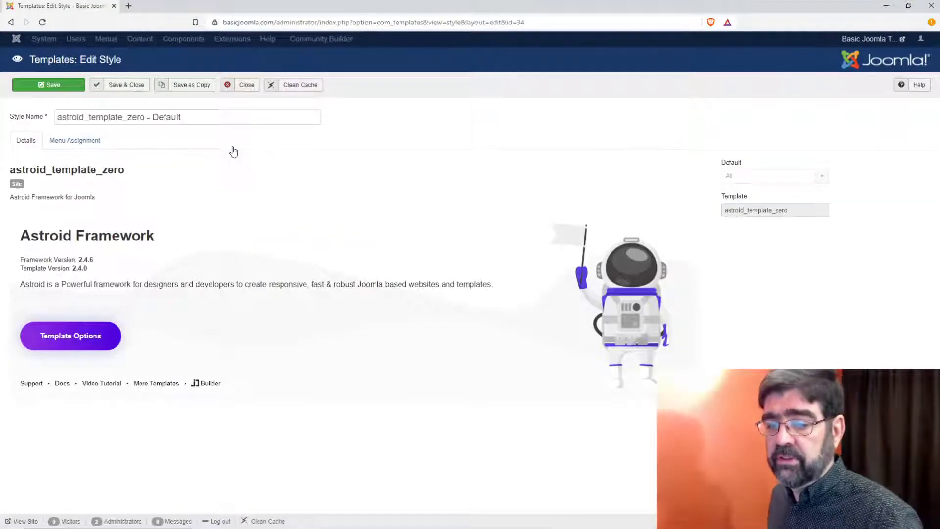
pyautogui.click(85, 343)
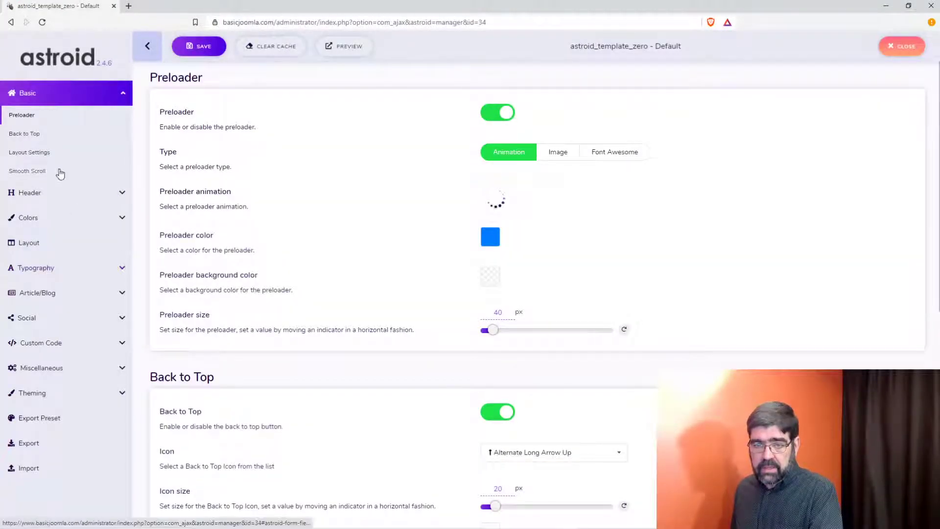
pyautogui.click(39, 193)
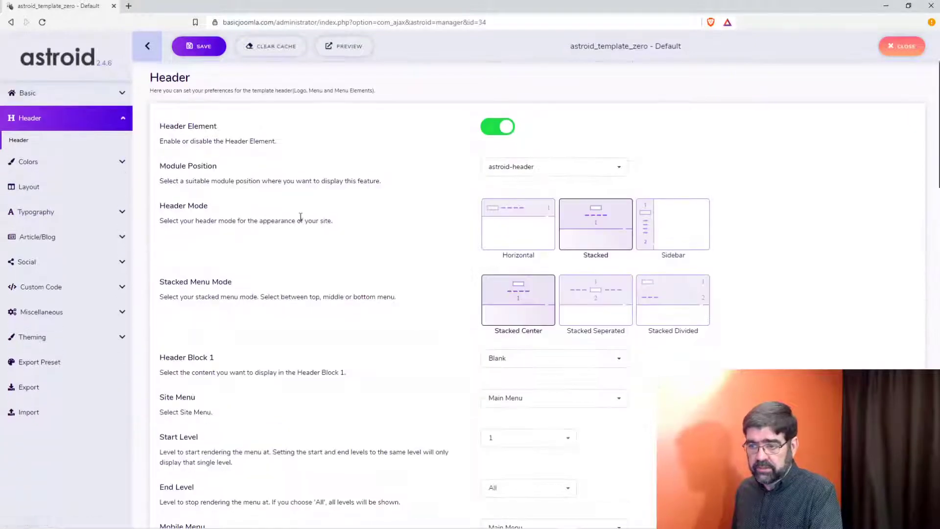
pyautogui.scroll(-3, 304, 225)
pyautogui.scroll(3, 310, 232)
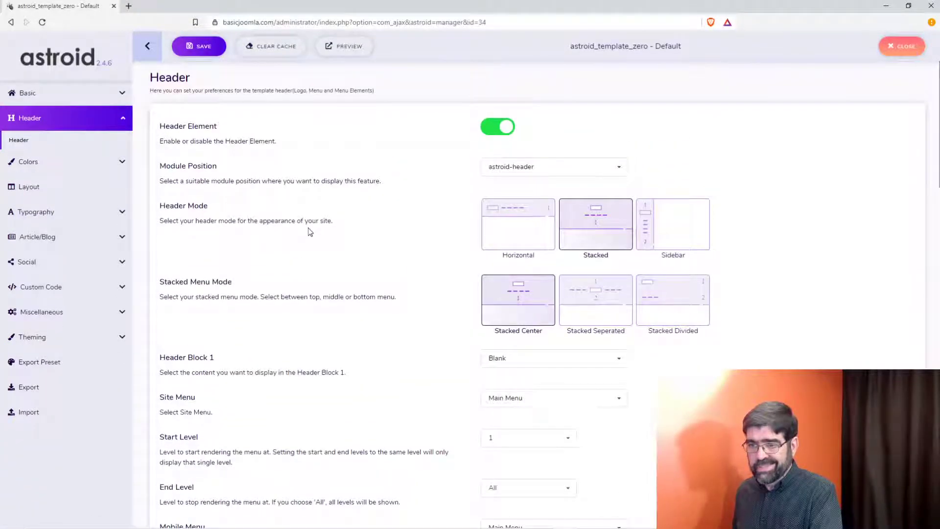
pyautogui.scroll(-8, 310, 231)
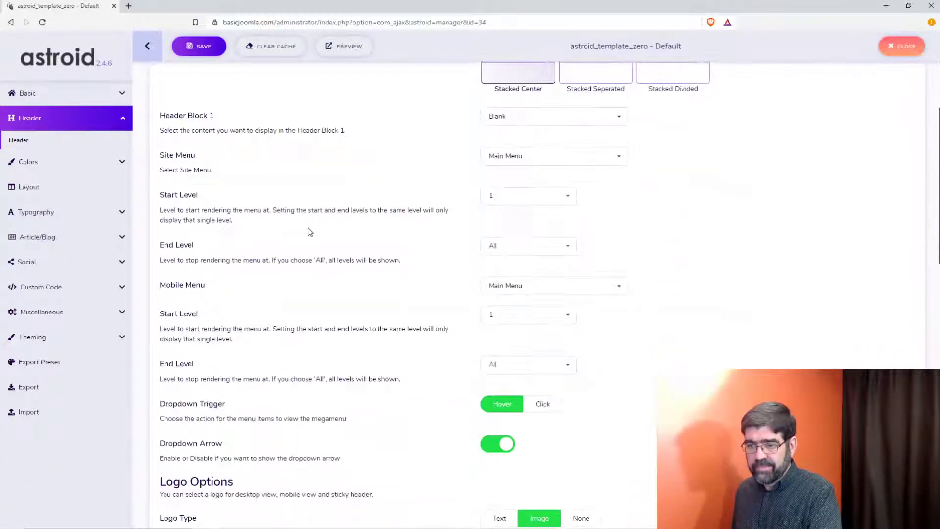
pyautogui.scroll(-3, 310, 232)
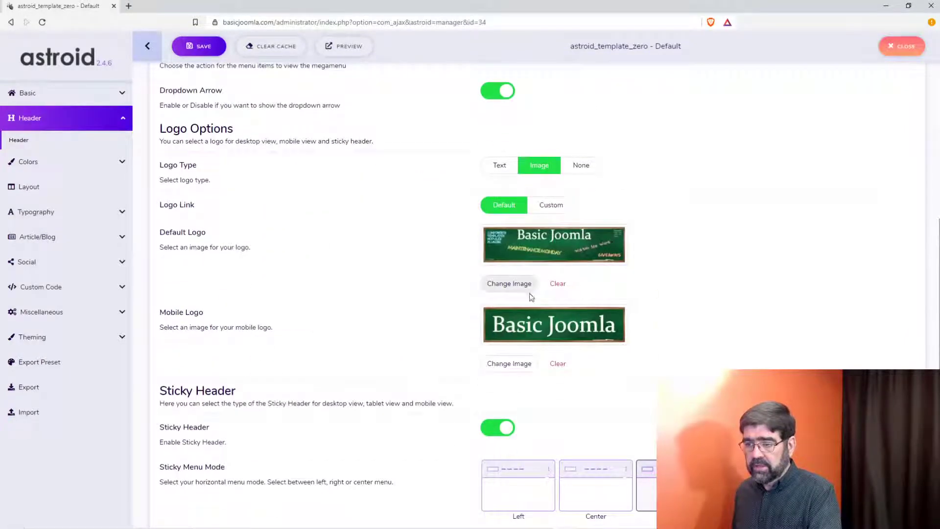
# Step: Set the Default Logo to the Basic Joomla chalkboard image from graphics and save
pyautogui.click(516, 286)
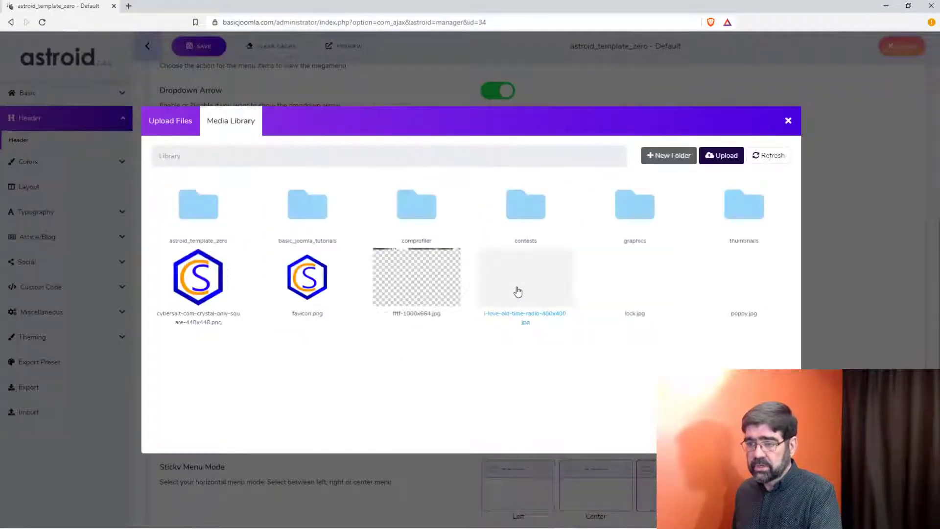
pyautogui.click(626, 231)
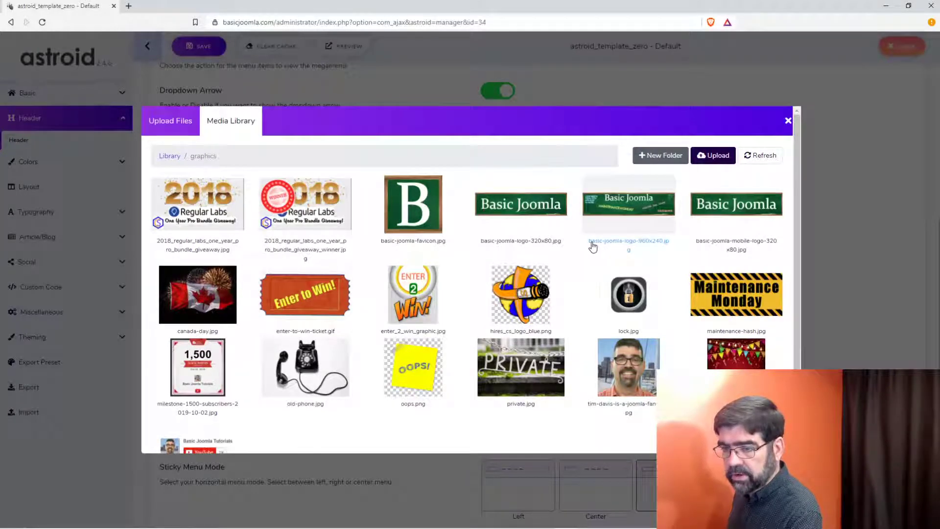
pyautogui.click(523, 242)
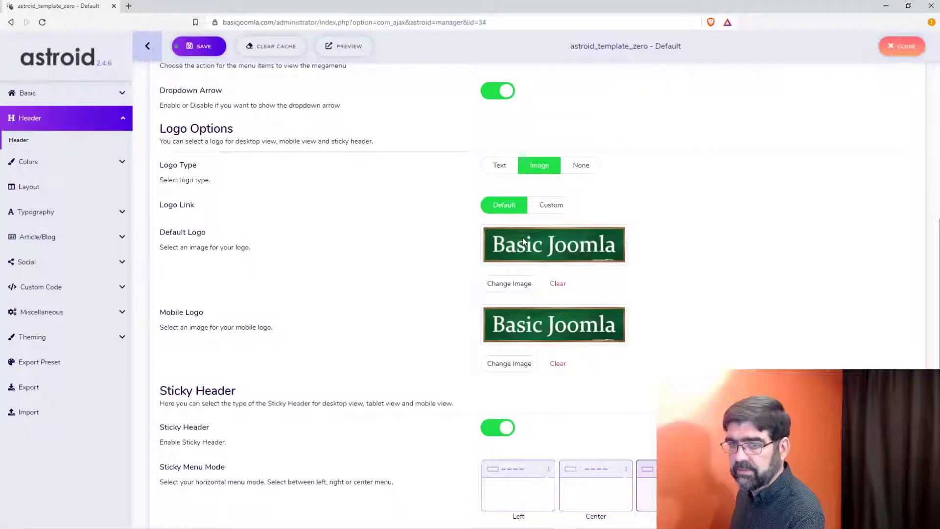
pyautogui.click(200, 58)
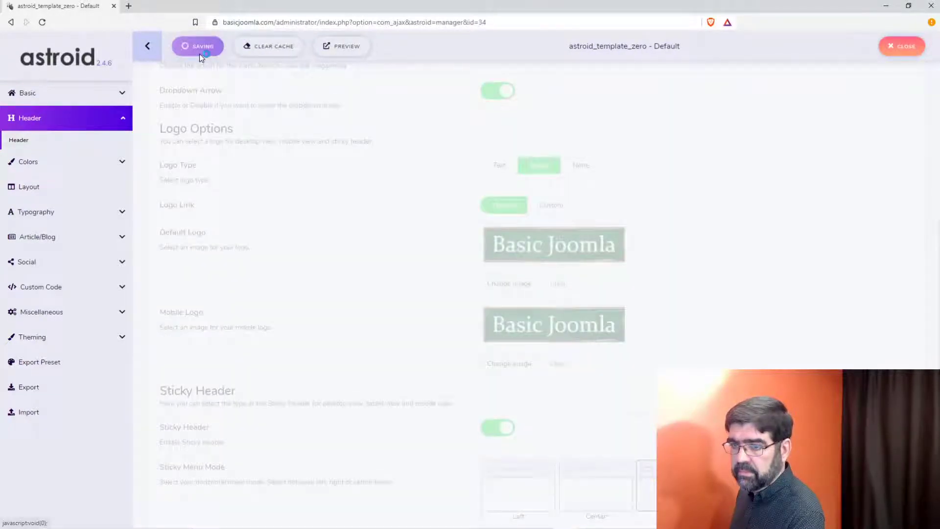
pyautogui.scroll(5, 433, 153)
pyautogui.scroll(6, 433, 153)
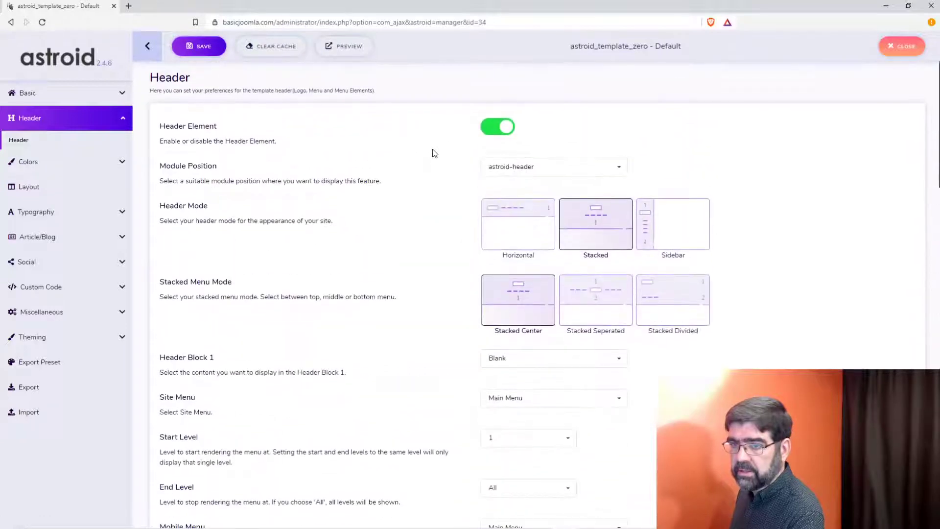
# Step: Preview the site and open the header logo Basic-Joomla-Logo-960x240.jpg in its own tab
pyautogui.click(342, 49)
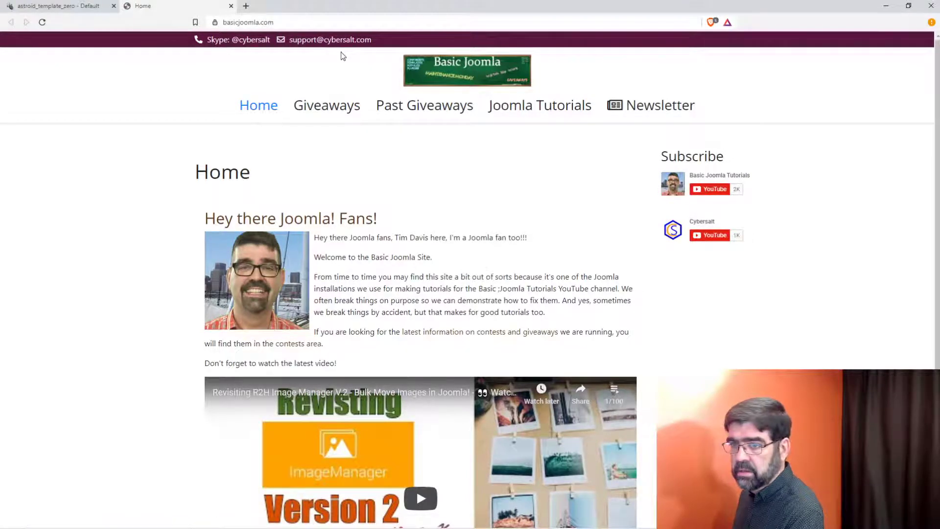
pyautogui.rightClick(428, 84)
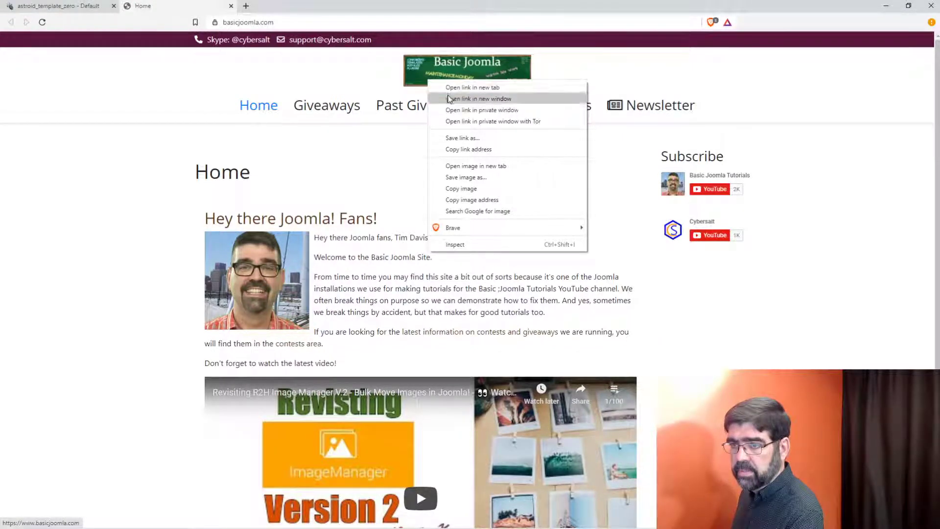
pyautogui.click(475, 166)
pyautogui.click(326, 7)
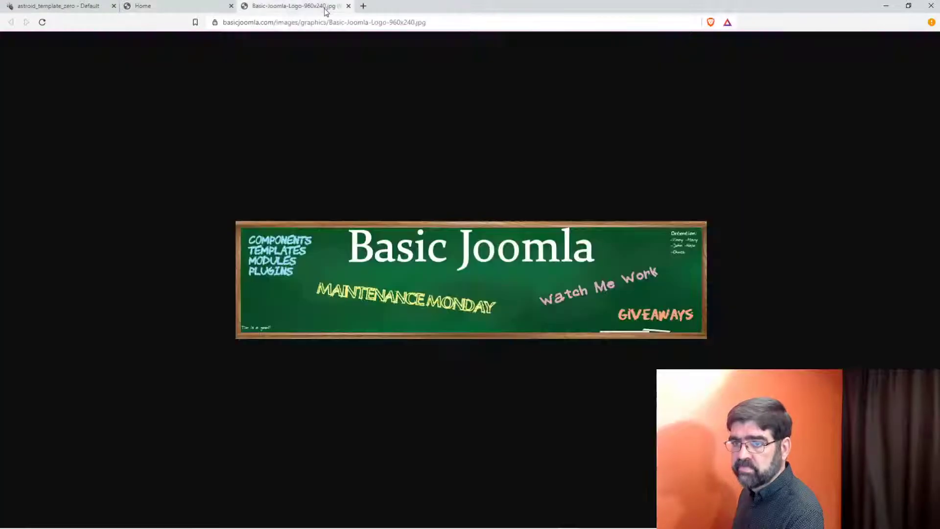
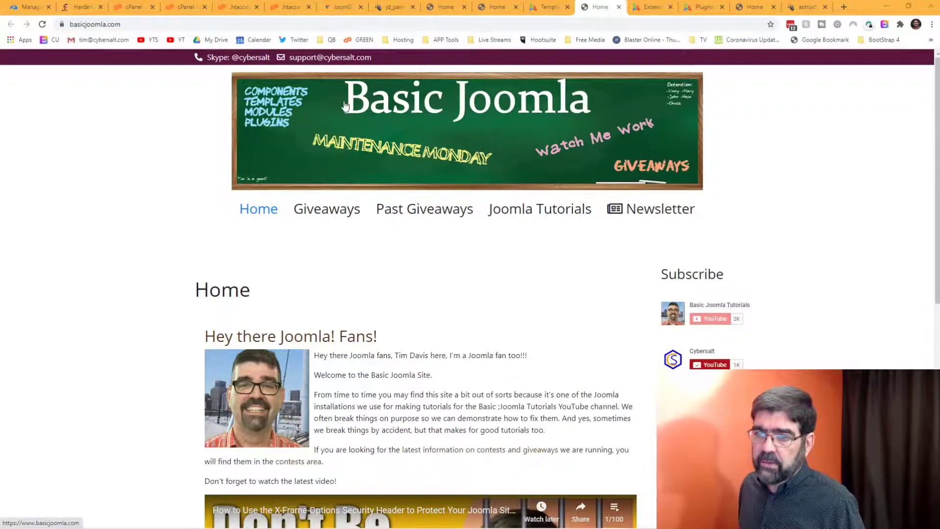
# Step: Open the banner image basic-joomla-logo-960x240.jpg in its own tab and reveal its full images/graphics URL
pyautogui.rightClick(381, 122)
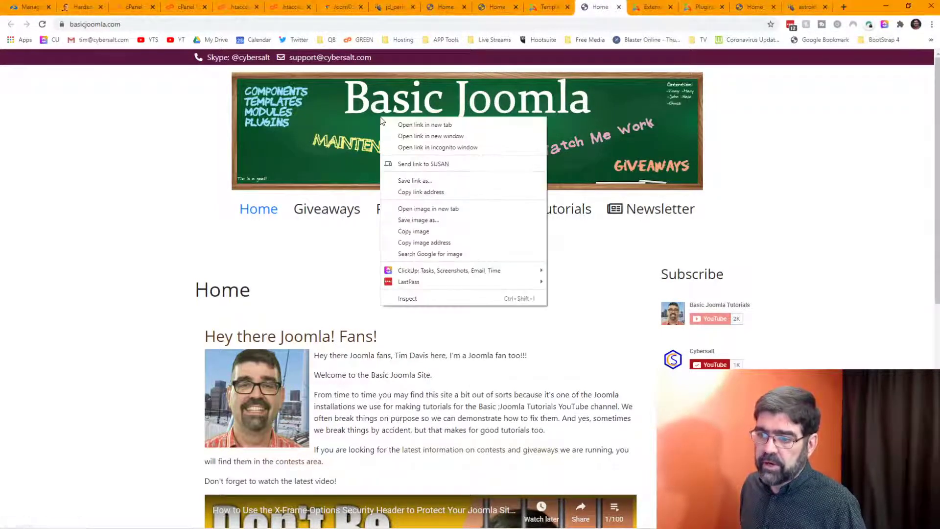
pyautogui.click(501, 207)
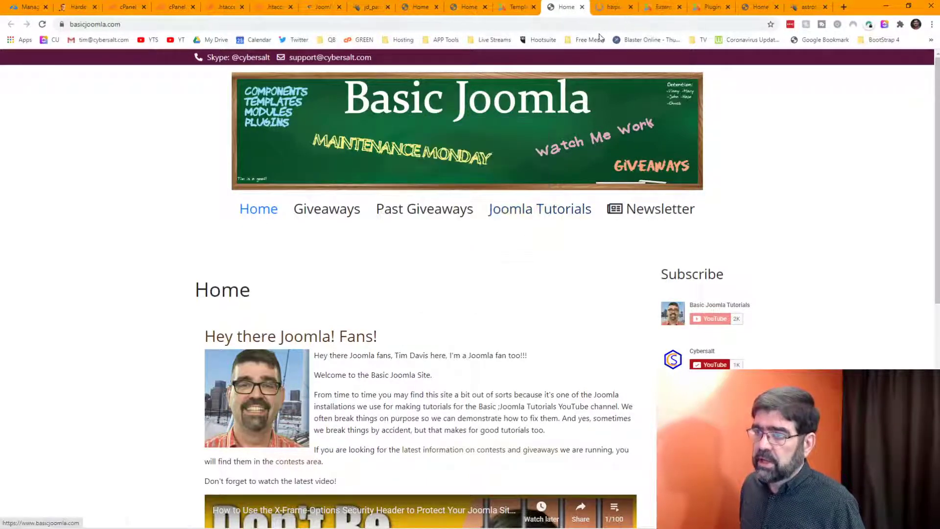
pyautogui.click(608, 6)
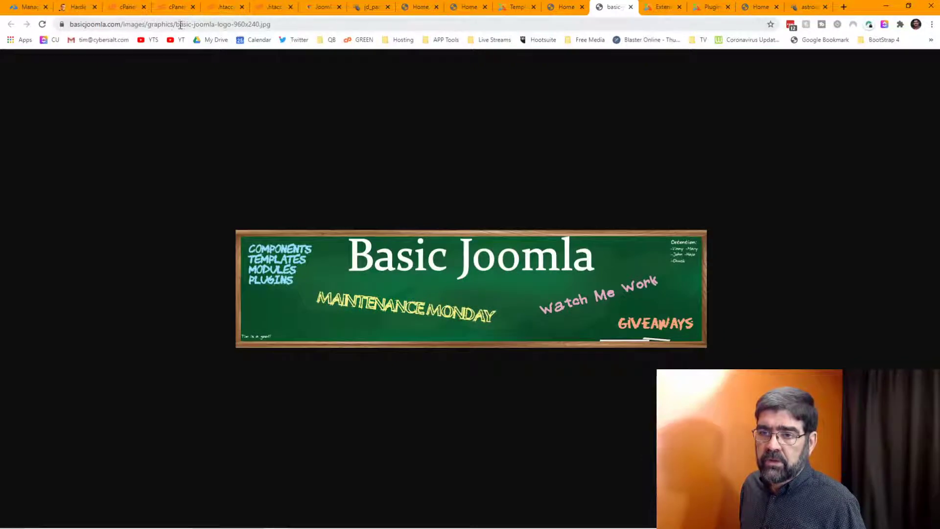
pyautogui.moveTo(177, 26); pyautogui.dragTo(184, 26)
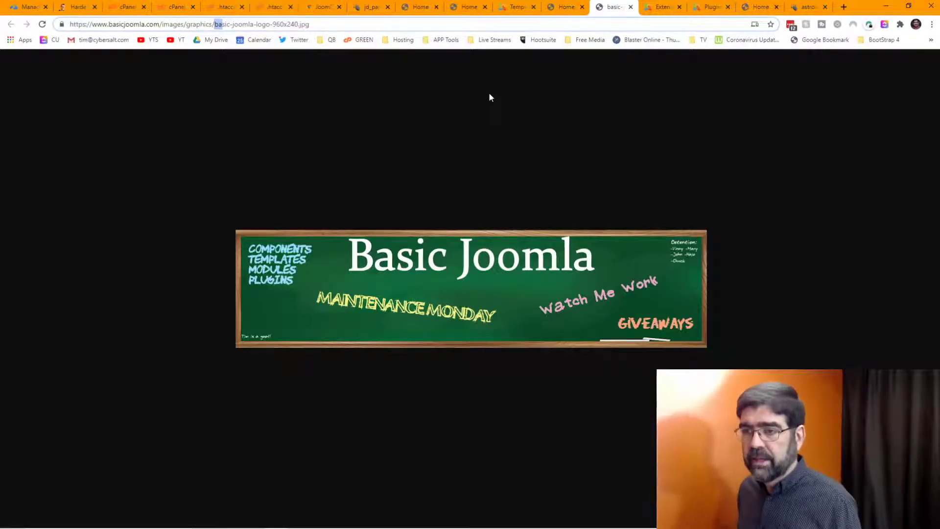
# Step: Open the Error page en_GB content in the sh404SEF Configuration
pyautogui.click(566, 6)
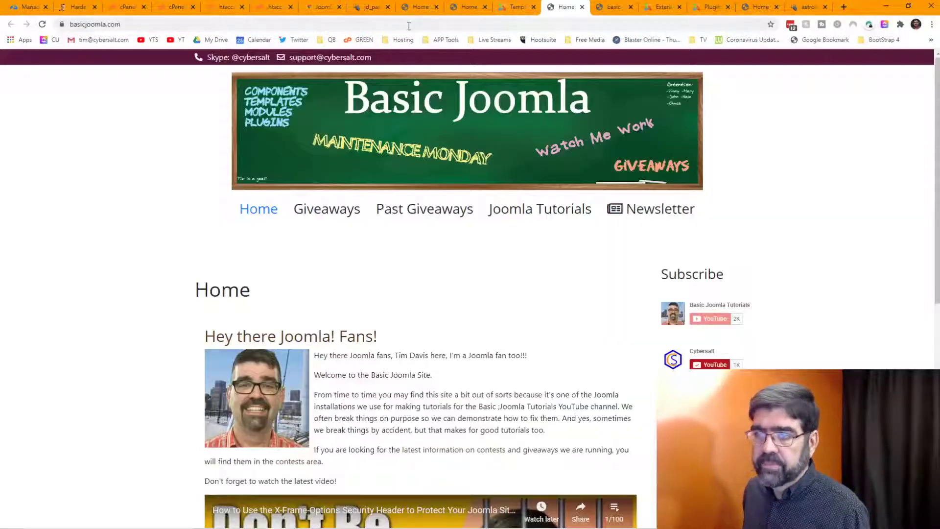
pyautogui.click(517, 6)
pyautogui.click(224, 59)
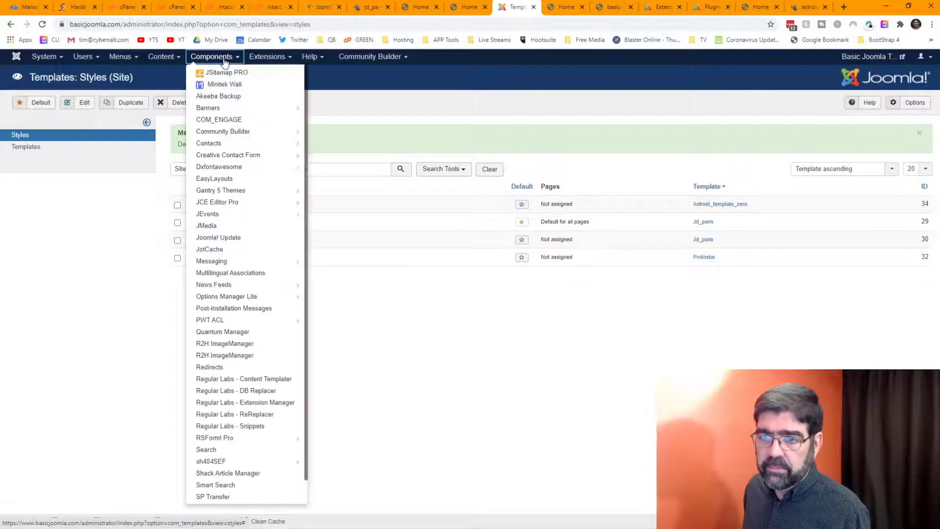
pyautogui.moveTo(229, 467)
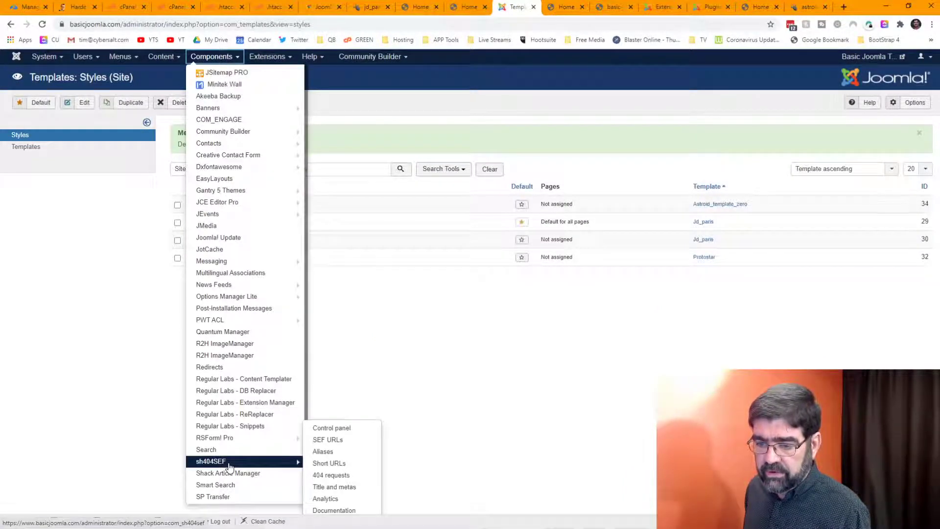
pyautogui.click(337, 430)
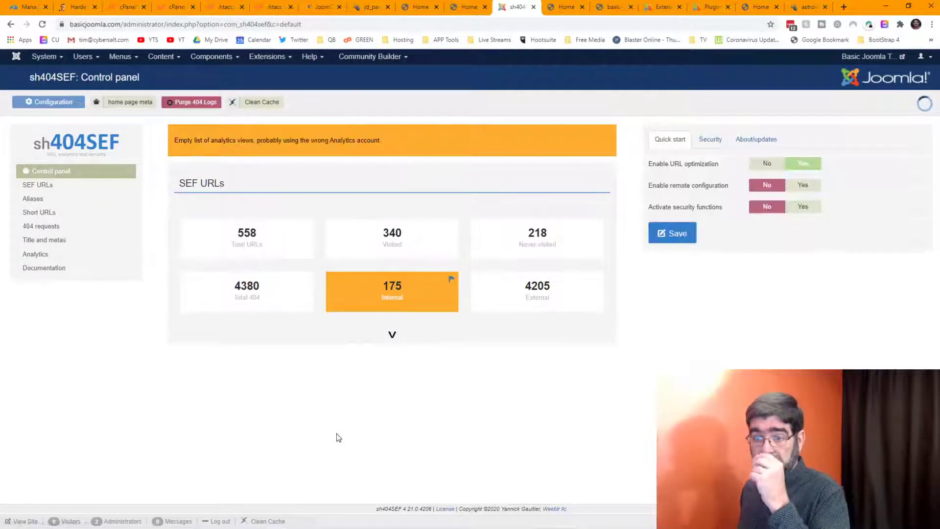
pyautogui.click(52, 105)
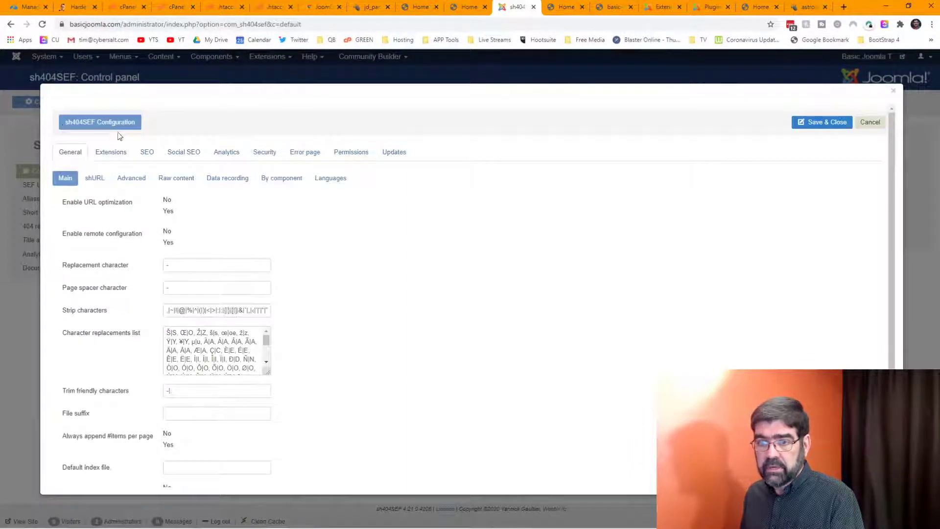
pyautogui.click(308, 153)
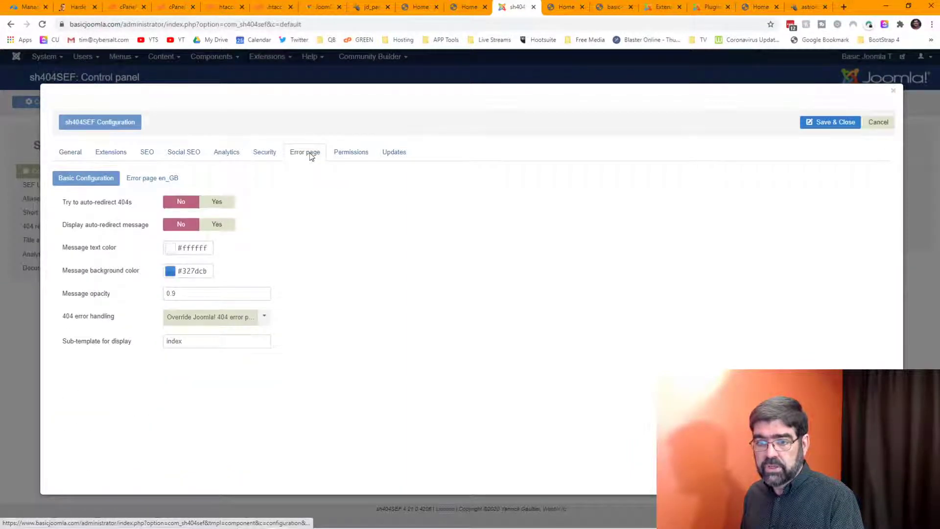
pyautogui.click(145, 181)
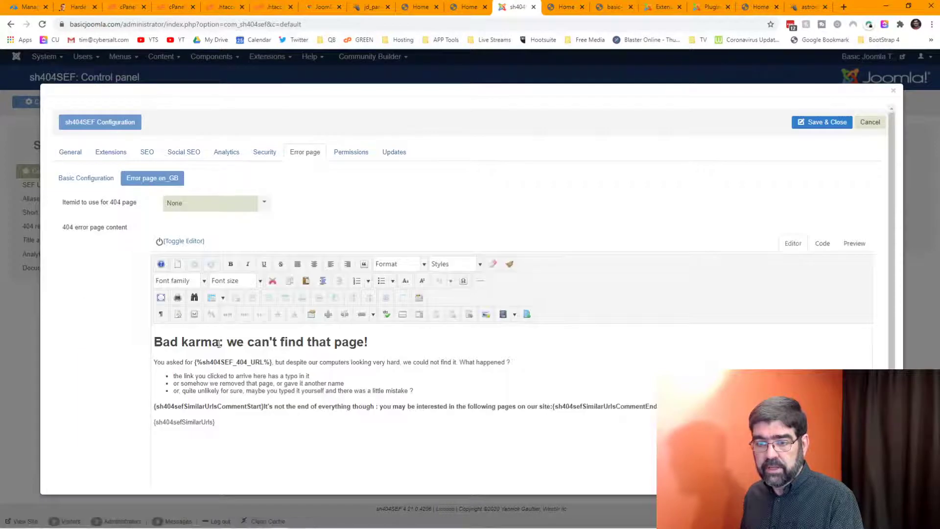
# Step: Replace 'Bad karma' with 'Ooooops' in the 404 heading, save and close, and check the site
pyautogui.moveTo(219, 343); pyautogui.dragTo(139, 344)
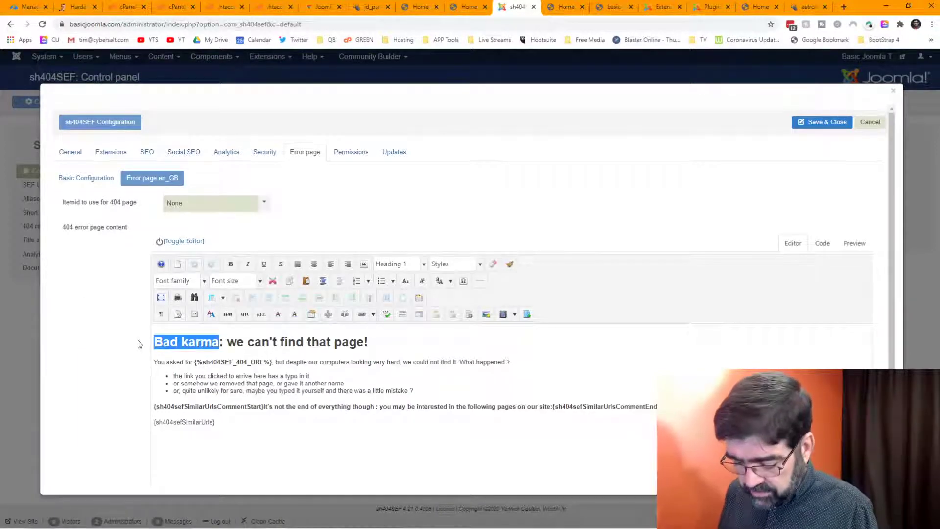
pyautogui.write('Ooooops!')
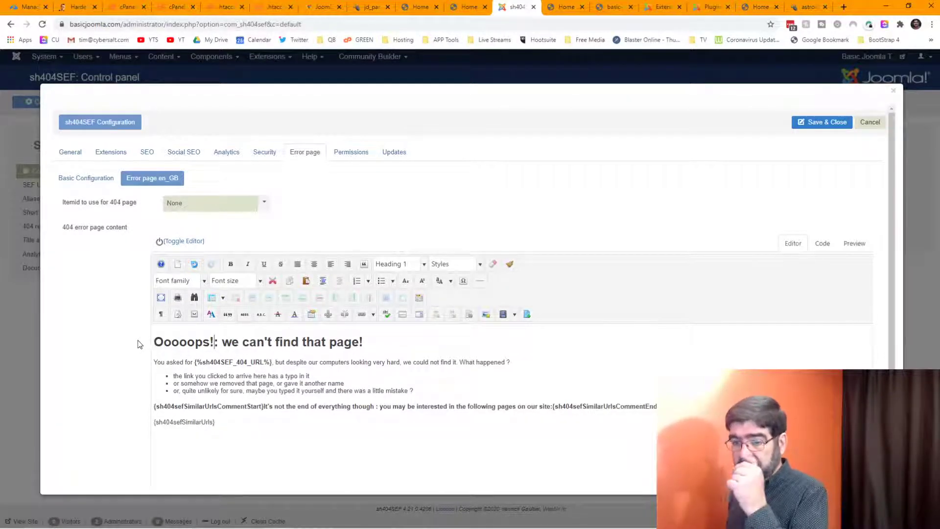
pyautogui.press('BackSpace')
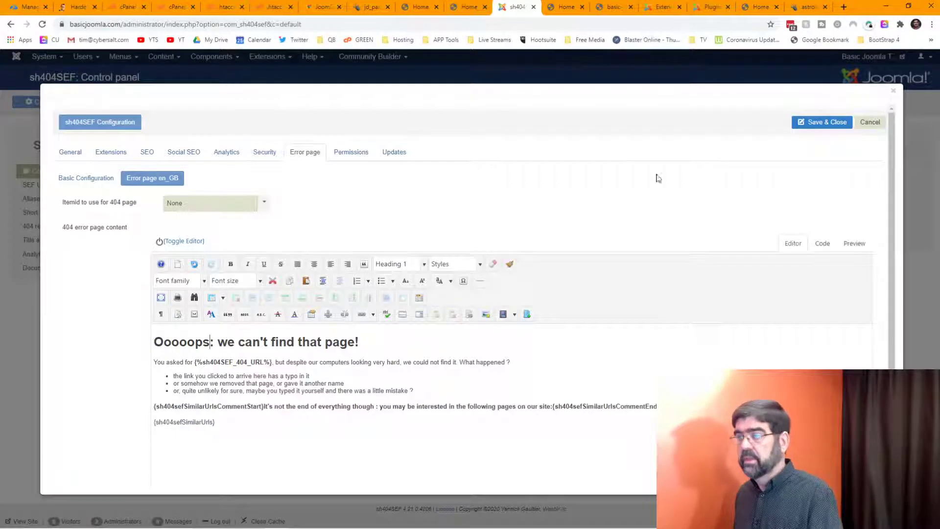
pyautogui.click(820, 125)
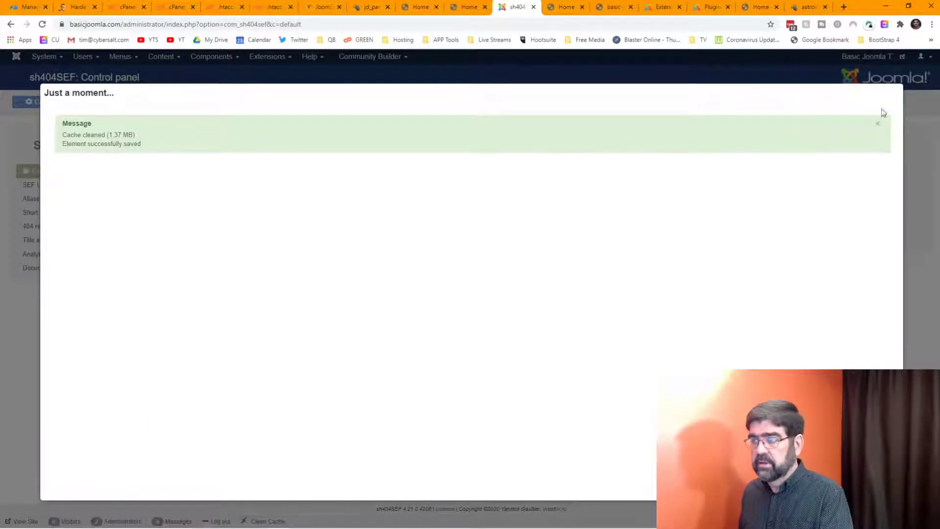
pyautogui.click(565, 7)
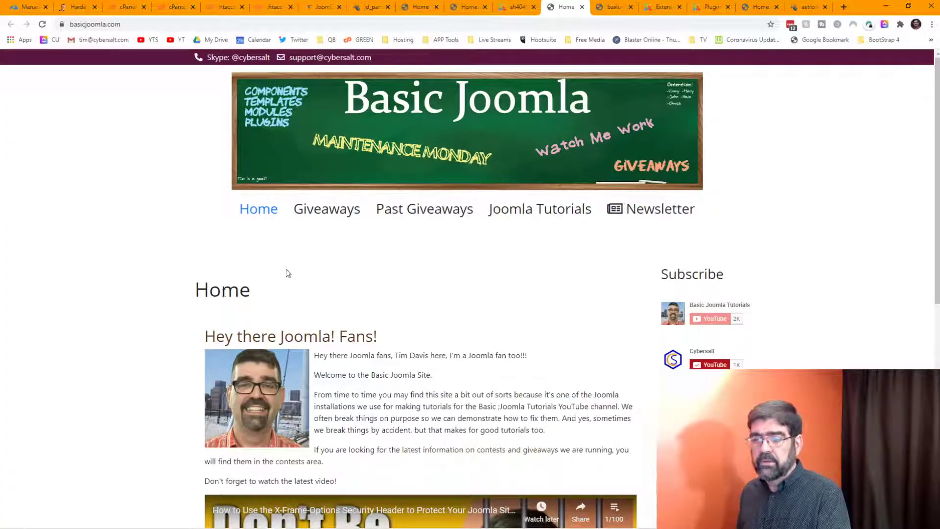
pyautogui.click(495, 7)
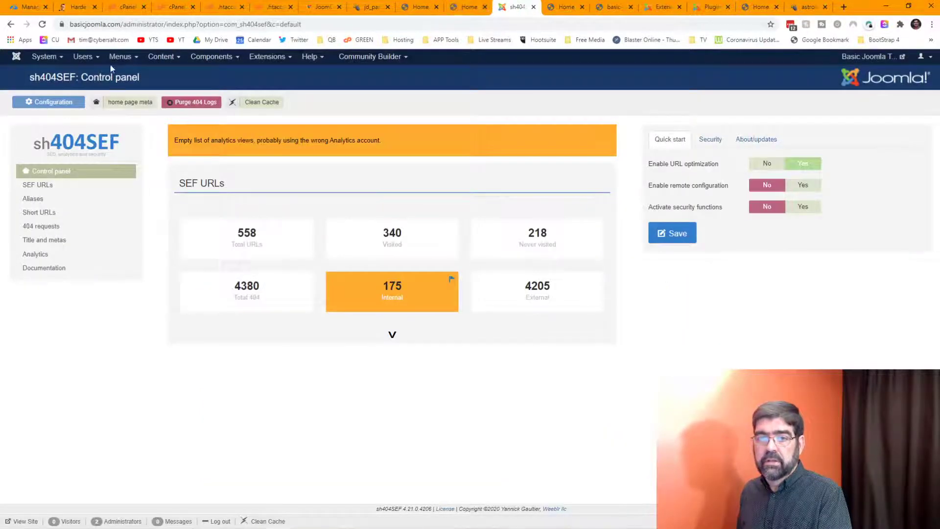
# Step: Close the Astroid template manager in the other Brave window and list the Main Menu items
pyautogui.click(126, 59)
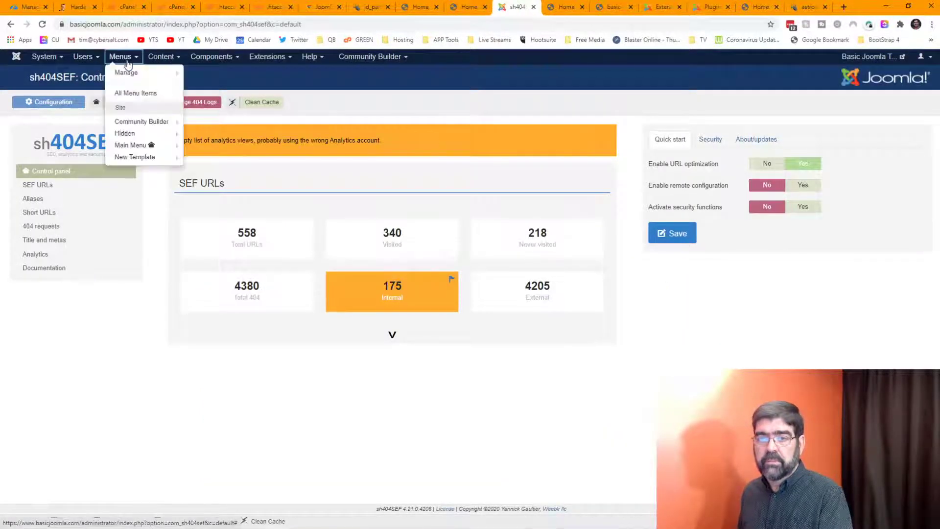
pyautogui.click(133, 146)
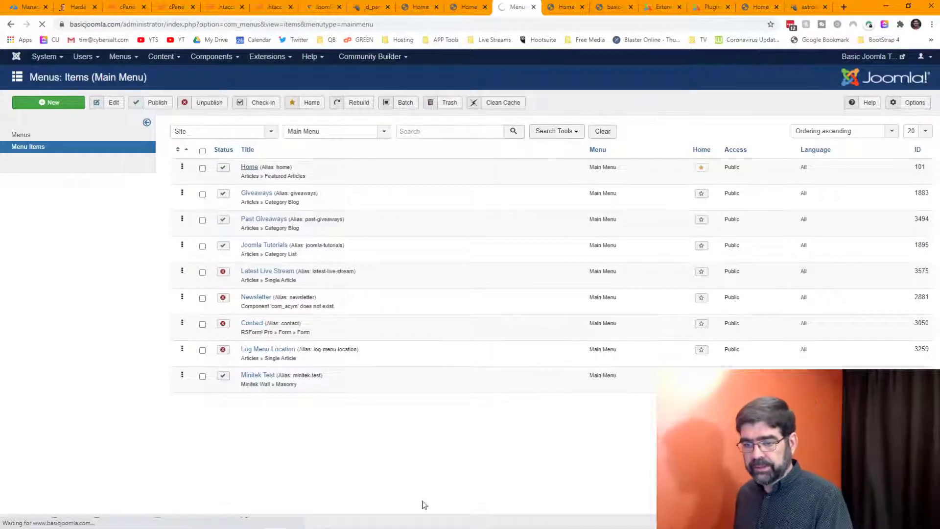
pyautogui.moveTo(427, 527)
pyautogui.click(566, 519)
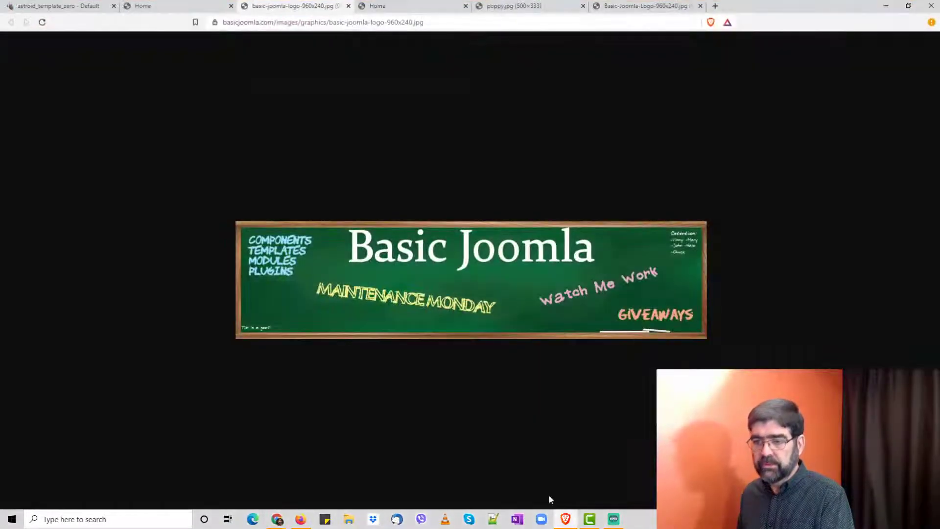
pyautogui.click(71, 10)
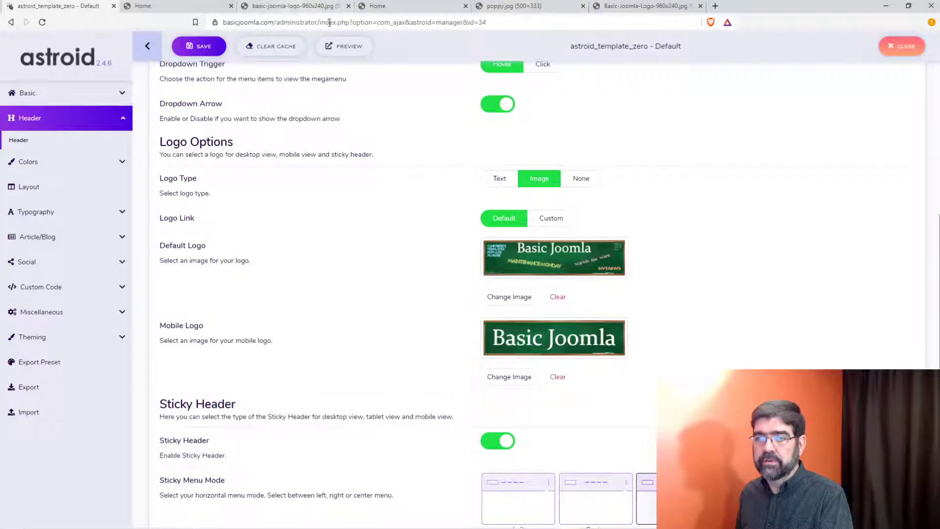
pyautogui.click(902, 46)
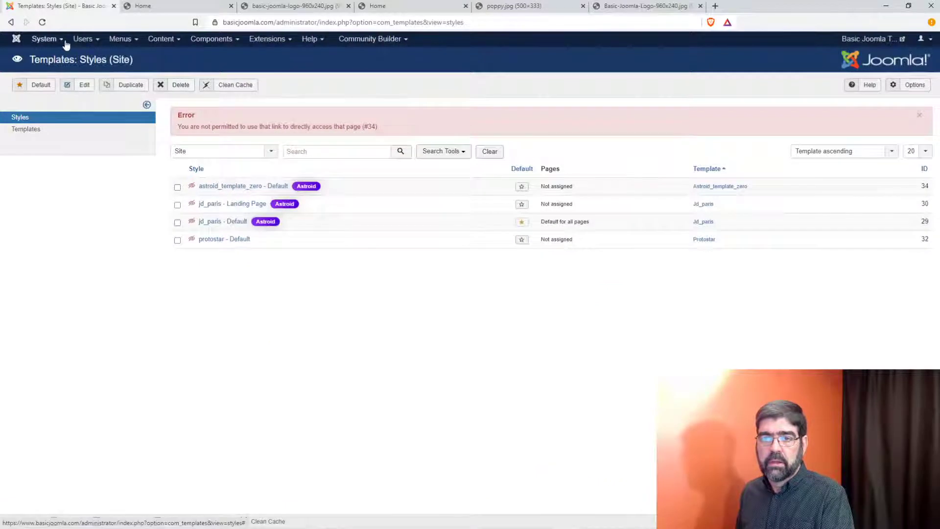
pyautogui.click(120, 39)
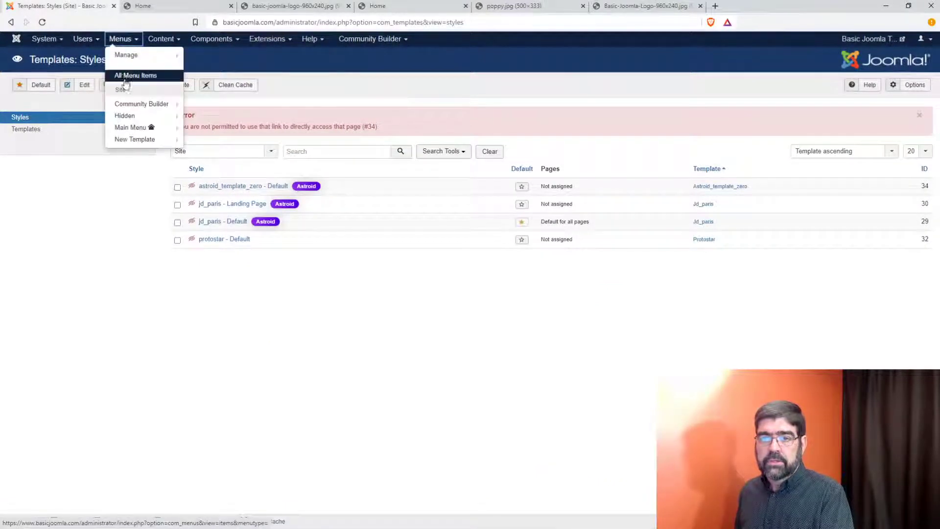
pyautogui.click(136, 128)
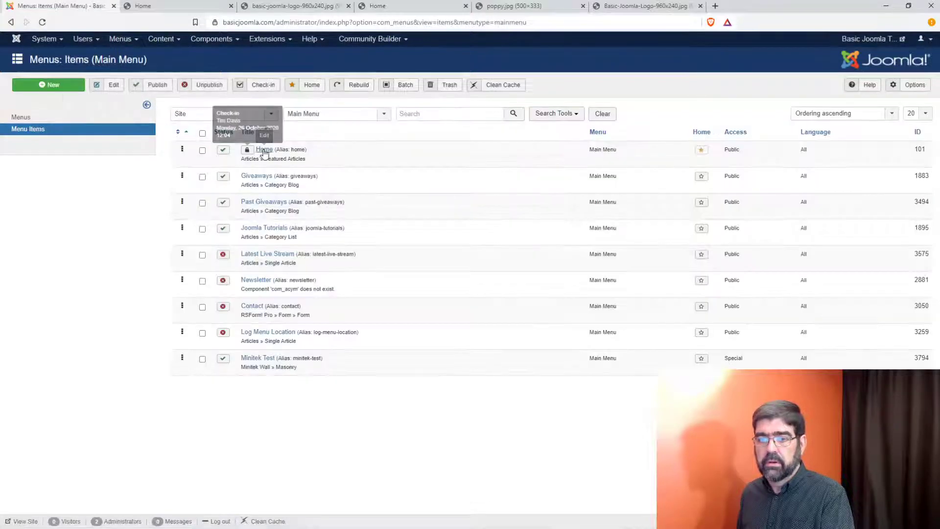
# Step: Open the Home menu item, review its Page Display and Details tabs, then view the live Home page
pyautogui.click(264, 150)
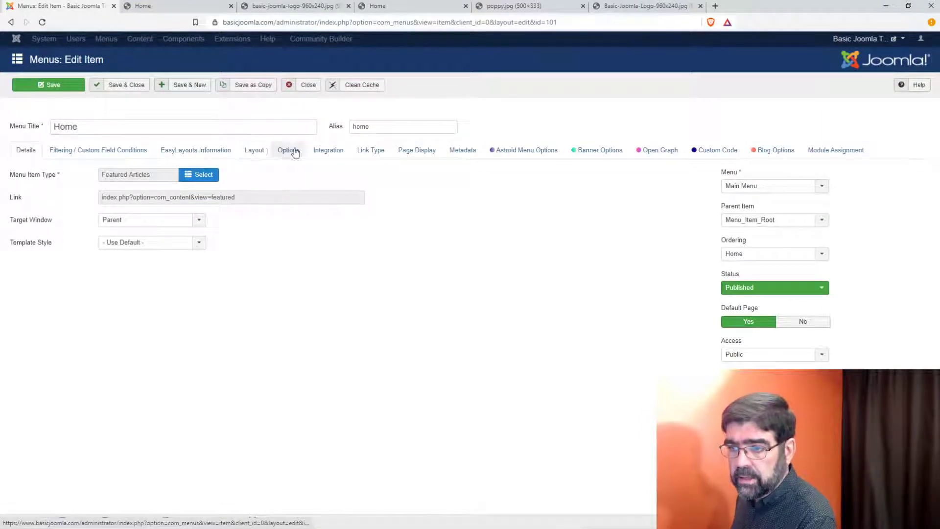
pyautogui.click(406, 153)
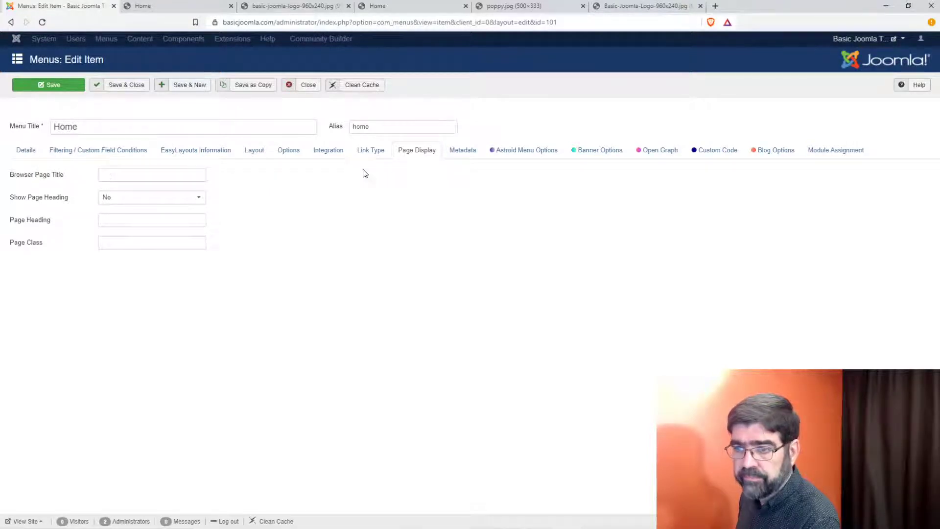
pyautogui.click(24, 158)
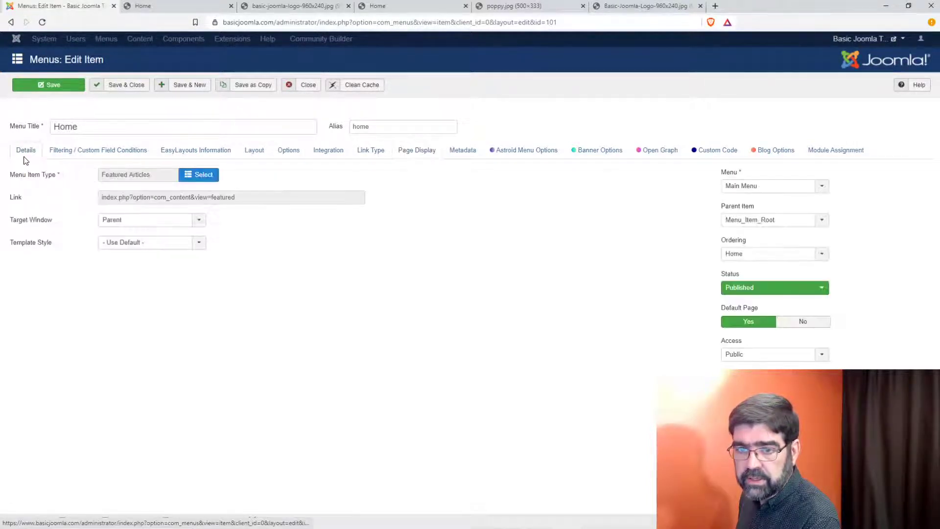
pyautogui.click(164, 9)
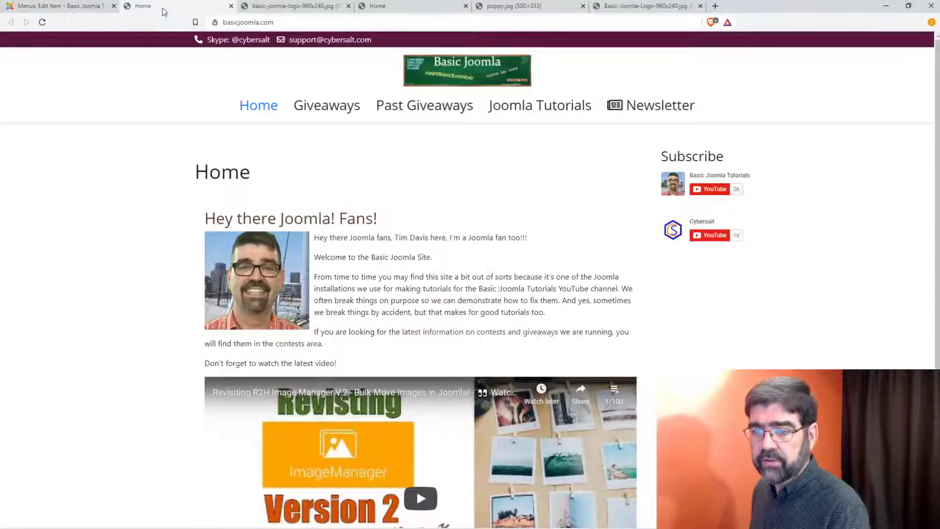
# Step: Inspect the live Home heading's h1 page-header markup, then return to the Home menu item editor
pyautogui.rightClick(234, 169)
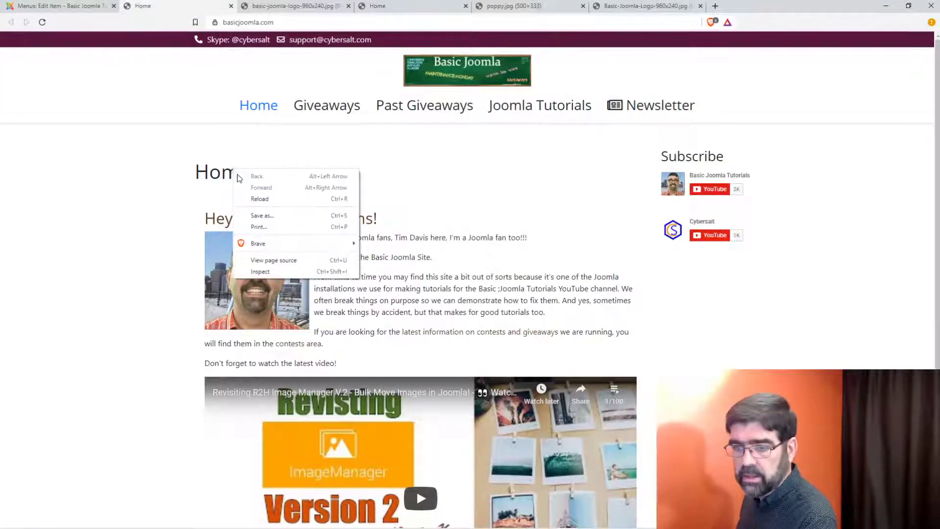
pyautogui.click(269, 276)
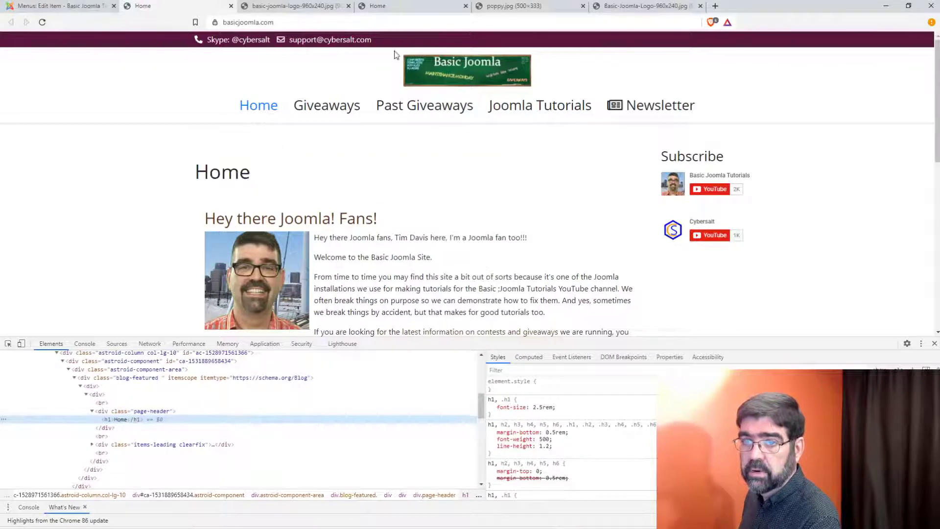
pyautogui.click(51, 7)
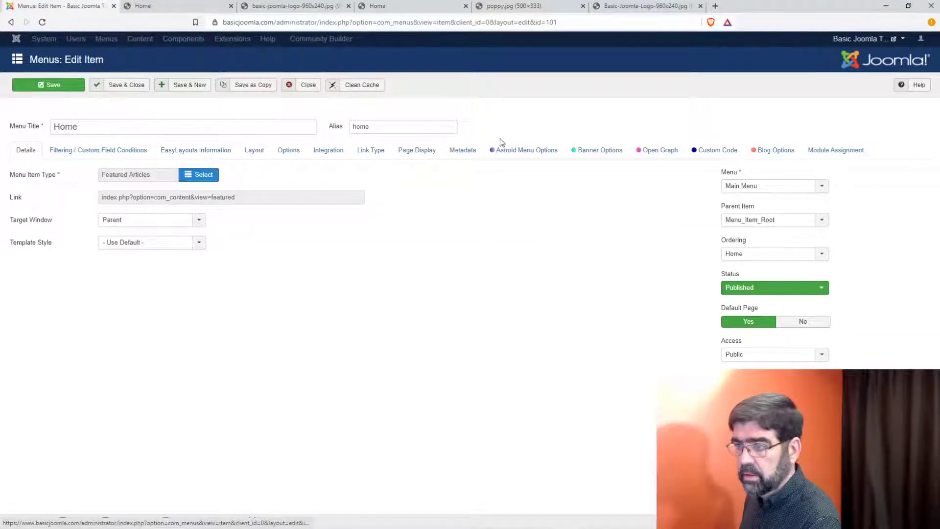
# Step: Browse the Home item's tabs from Blog Options to Layout, ending on Options with Show Title at Use Global
pyautogui.click(774, 150)
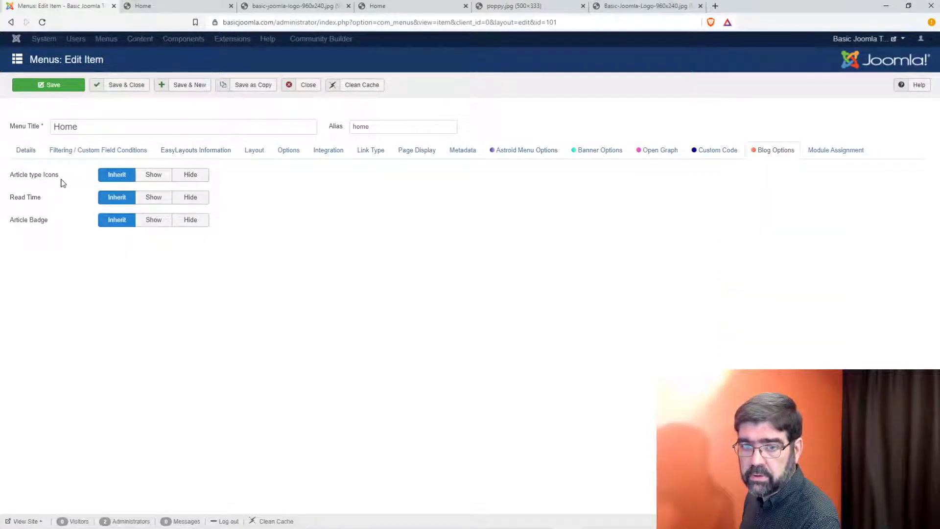
pyautogui.click(724, 152)
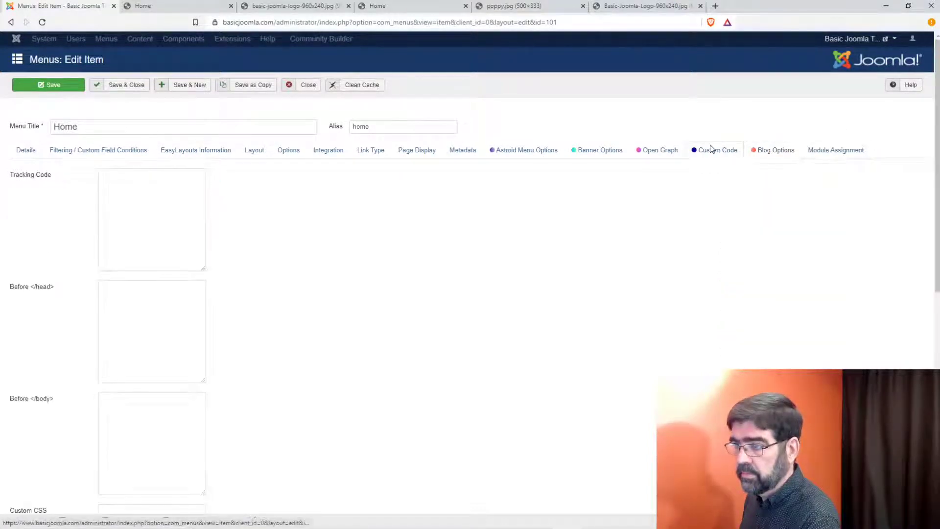
pyautogui.click(659, 156)
pyautogui.click(594, 159)
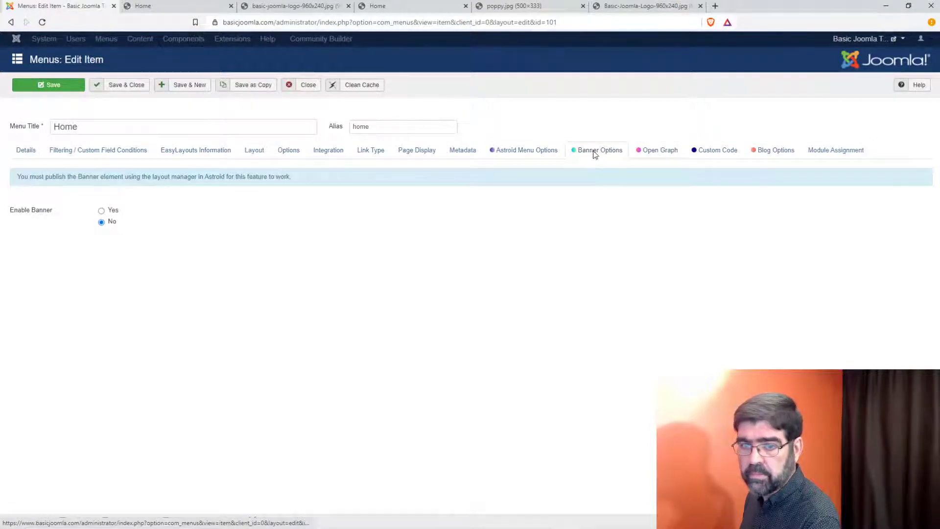
pyautogui.click(542, 155)
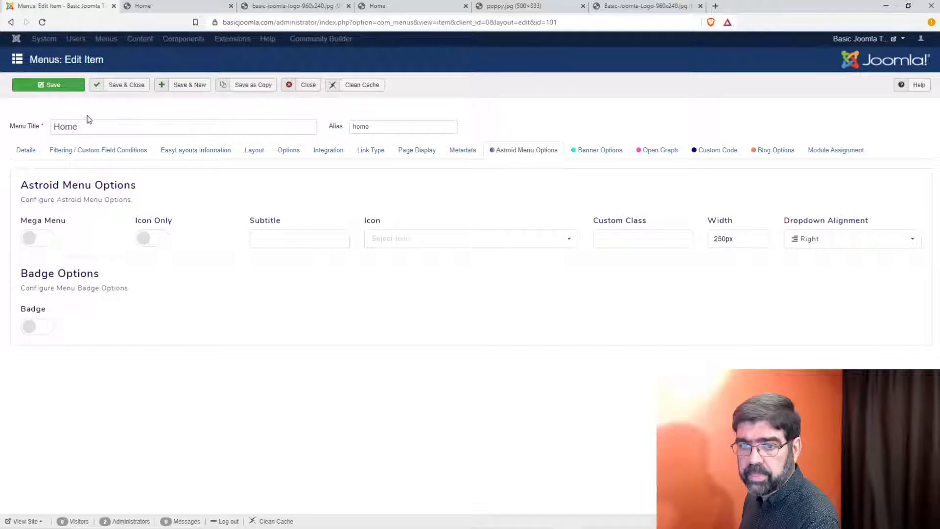
pyautogui.click(27, 150)
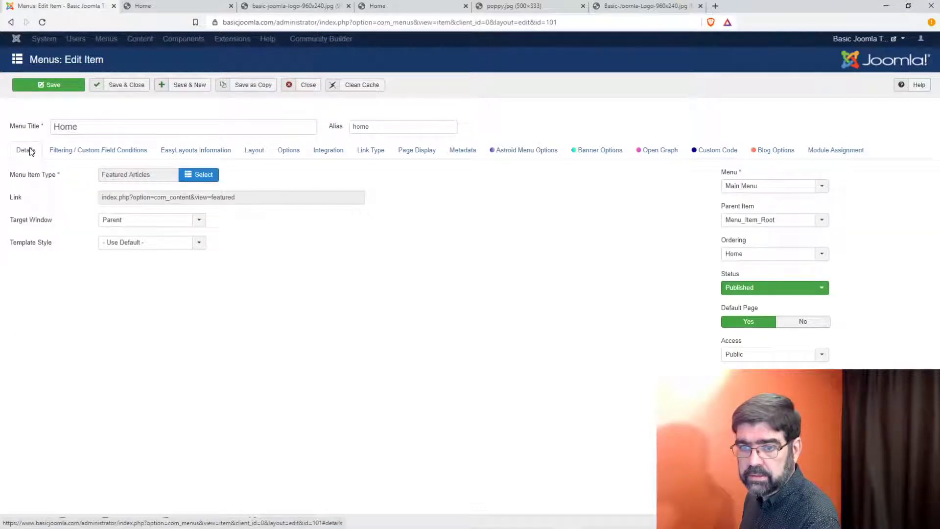
pyautogui.click(98, 152)
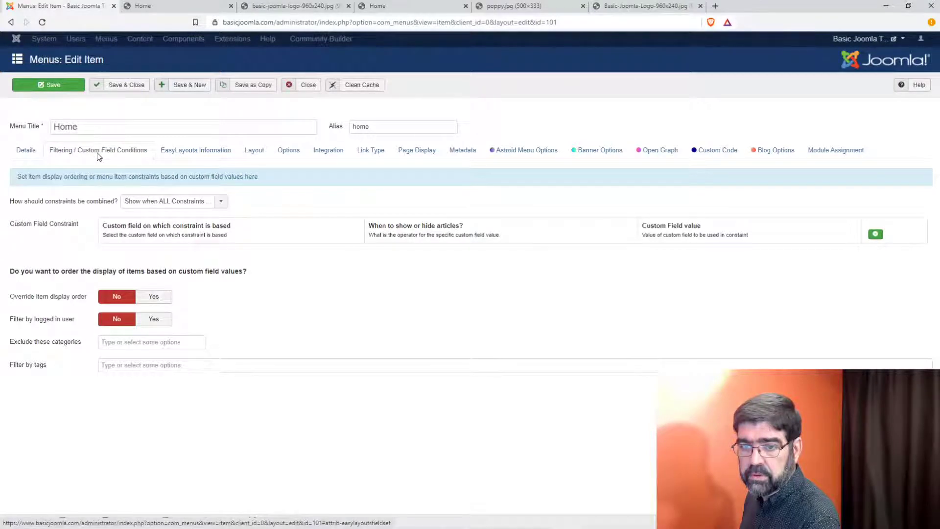
pyautogui.click(200, 151)
pyautogui.click(263, 152)
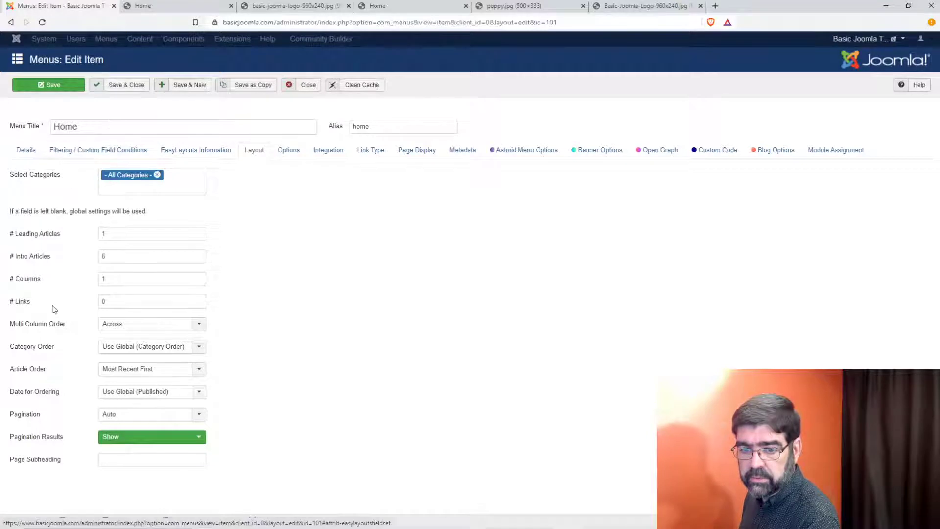
pyautogui.moveTo(48, 241)
pyautogui.click(294, 153)
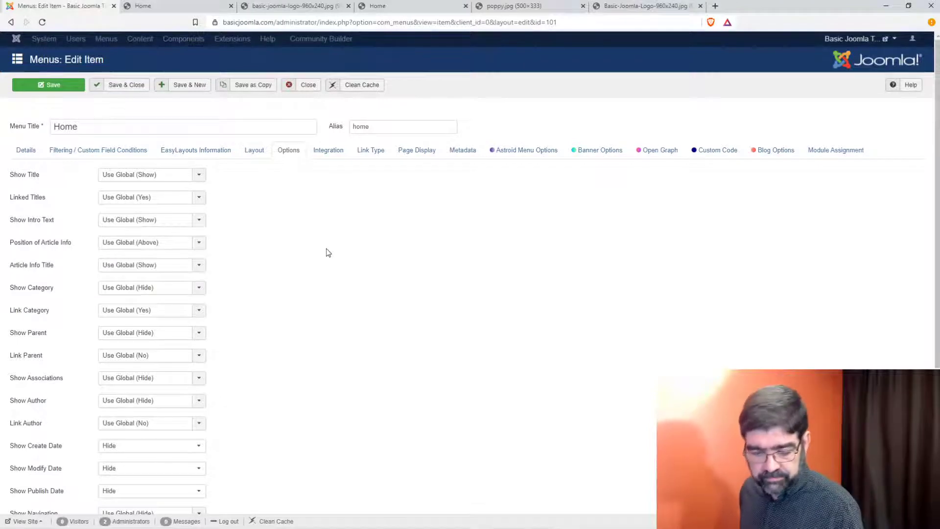
# Step: Search the Home item editor for 'page' and locate the Page Display settings
pyautogui.hotkey('ctrl', 'f')
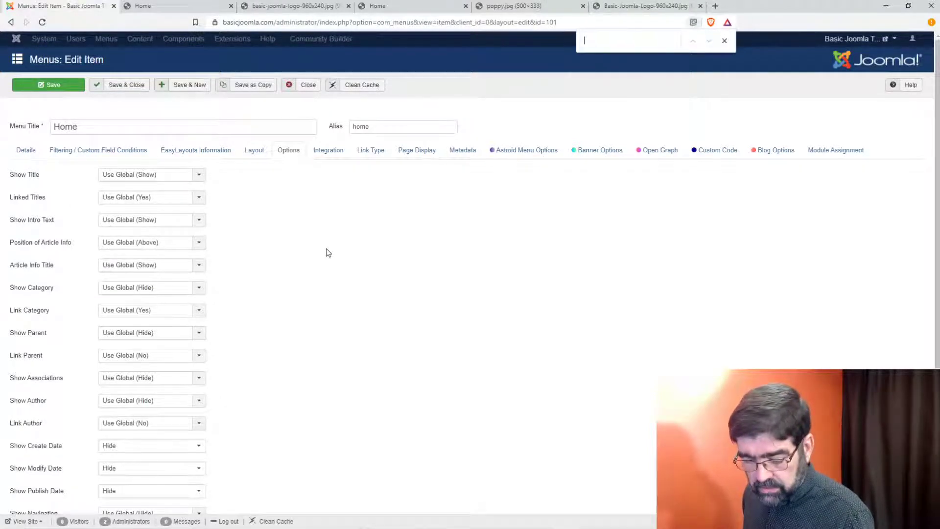
pyautogui.write('page')
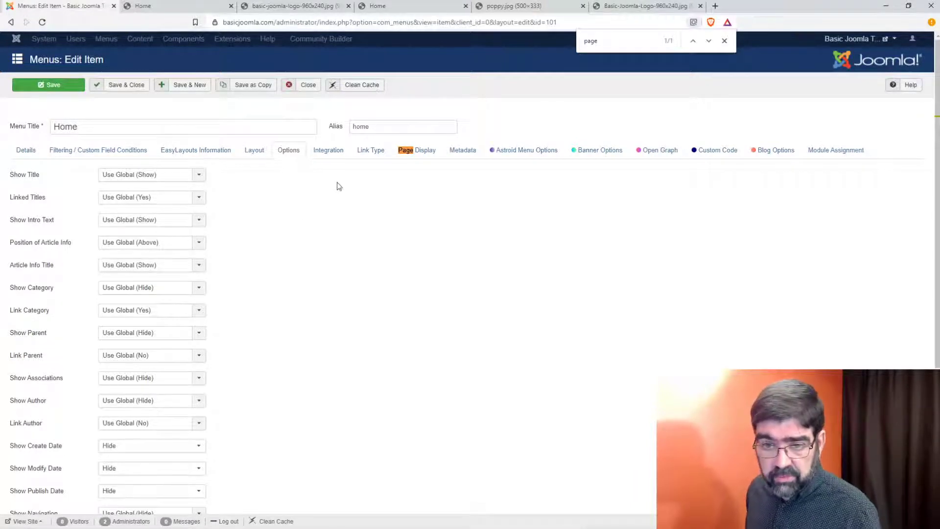
pyautogui.scroll(-1, 333, 185)
pyautogui.moveTo(51, 223)
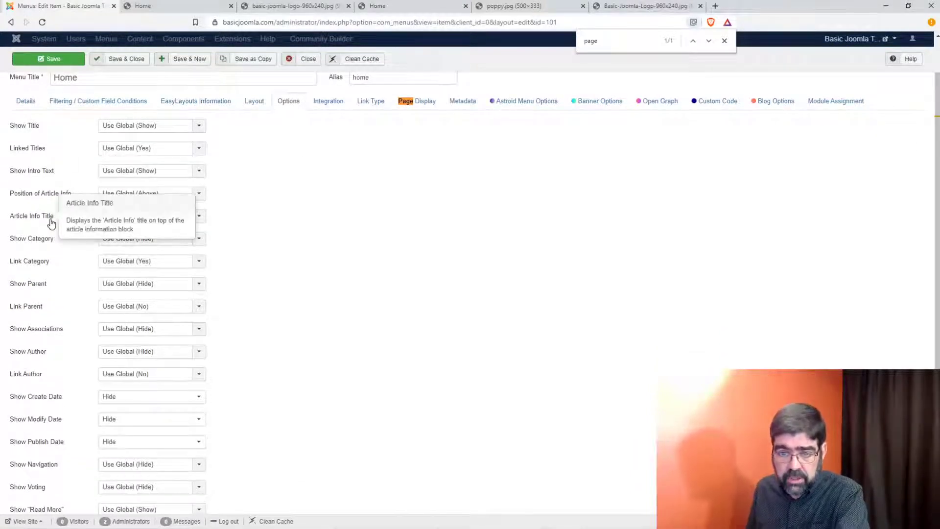
pyautogui.scroll(-2, 51, 224)
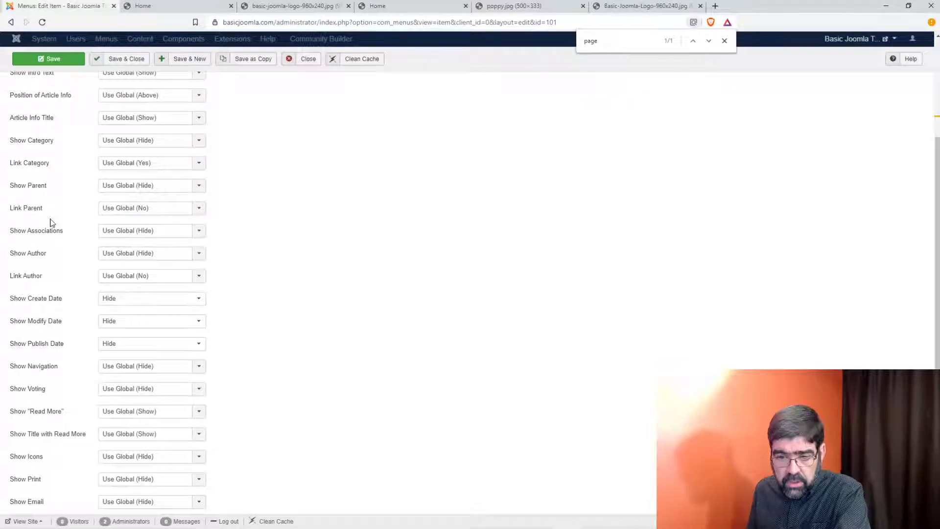
pyautogui.scroll(-2, 51, 224)
pyautogui.scroll(5, 51, 223)
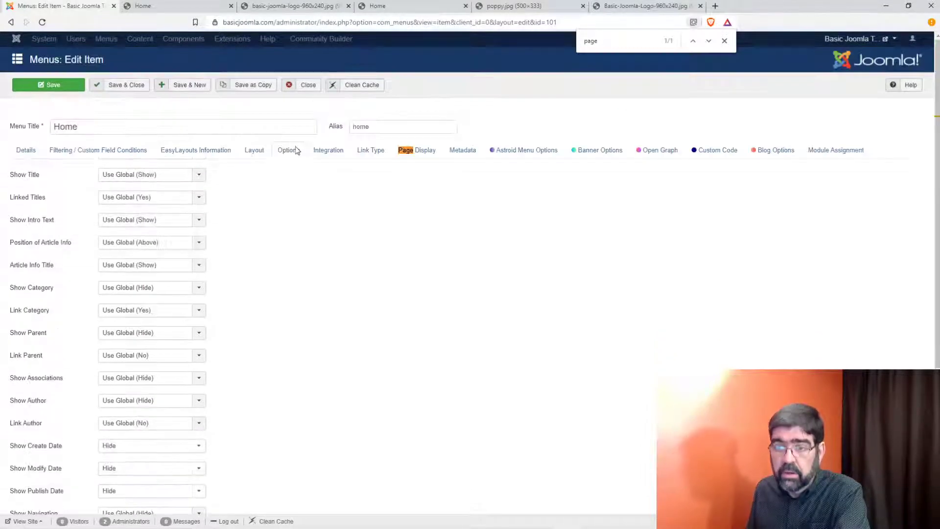
pyautogui.click(328, 151)
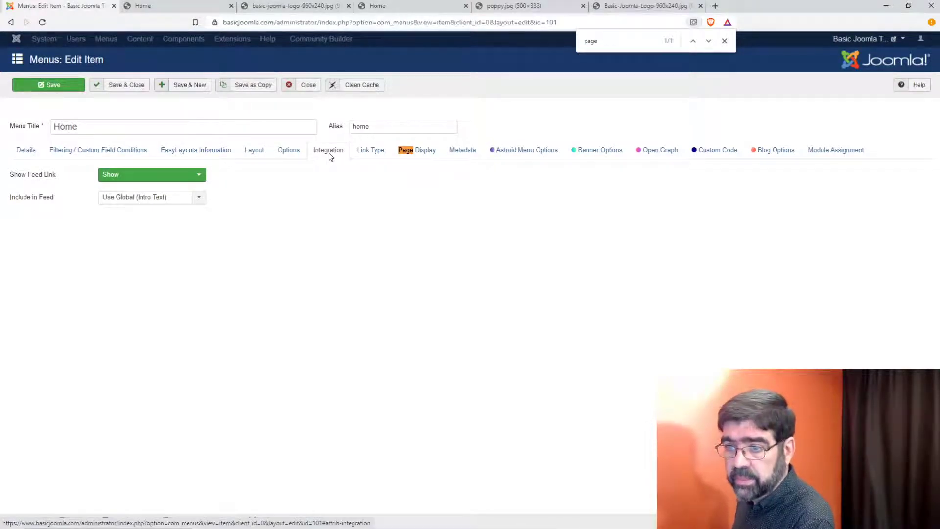
pyautogui.click(445, 155)
pyautogui.click(434, 154)
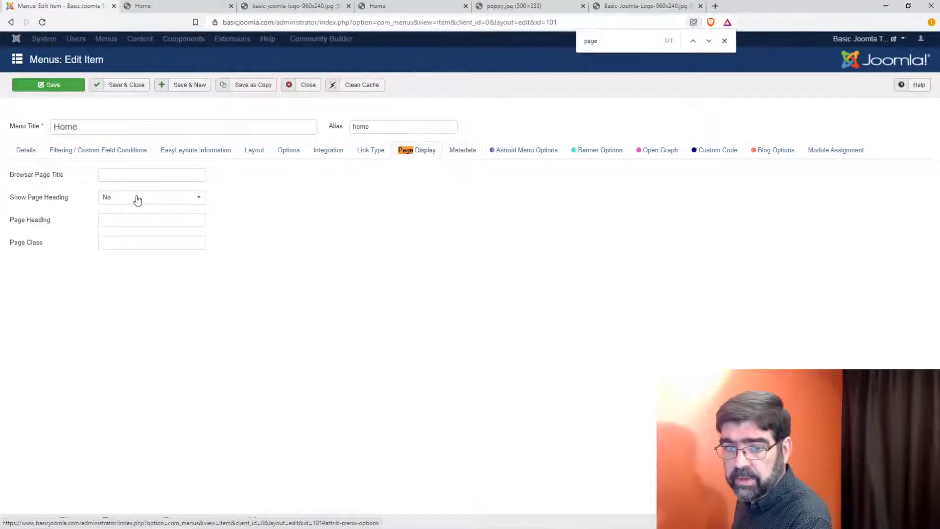
# Step: Set Show Page Heading to Yes, save, and reload the live Home page
pyautogui.click(119, 201)
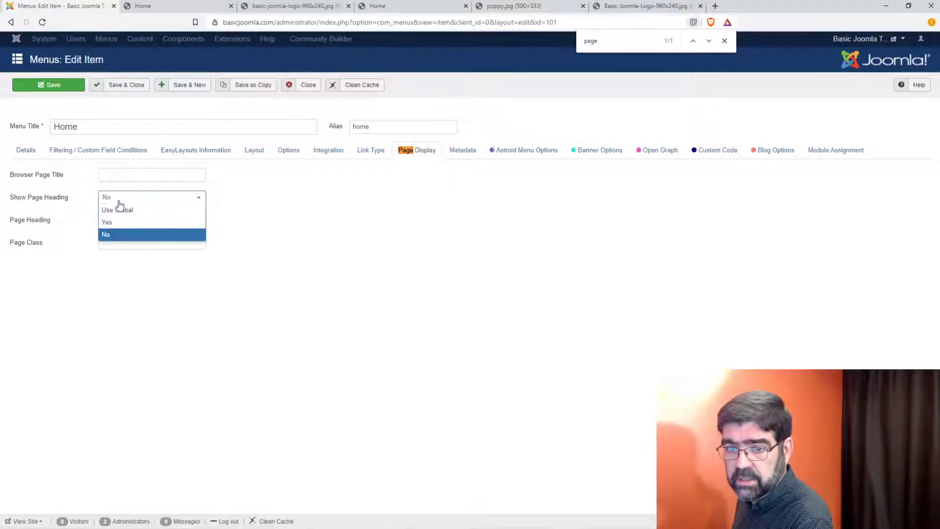
pyautogui.click(118, 221)
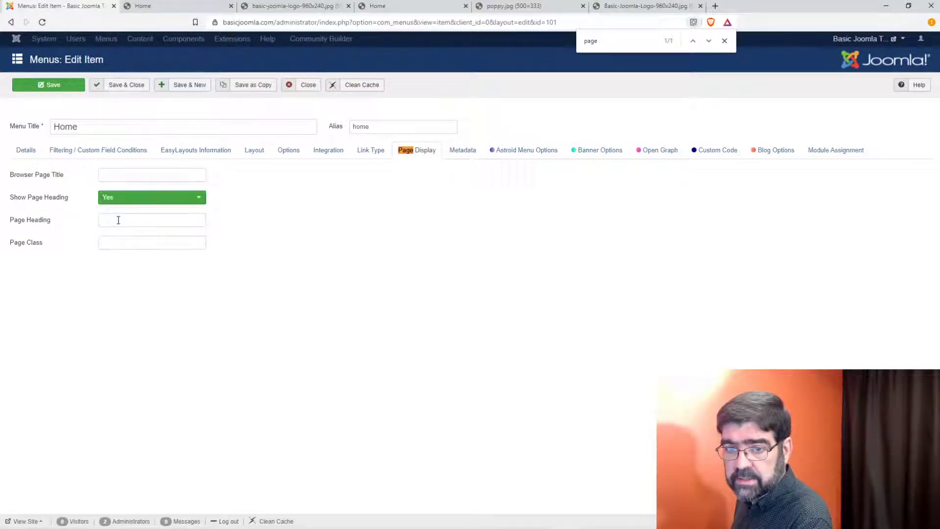
pyautogui.click(39, 88)
pyautogui.click(158, 8)
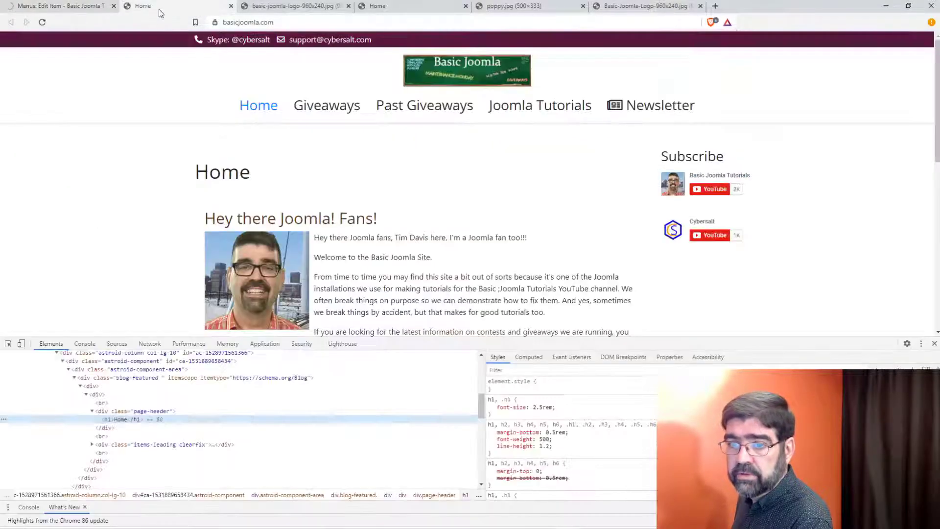
pyautogui.click(43, 22)
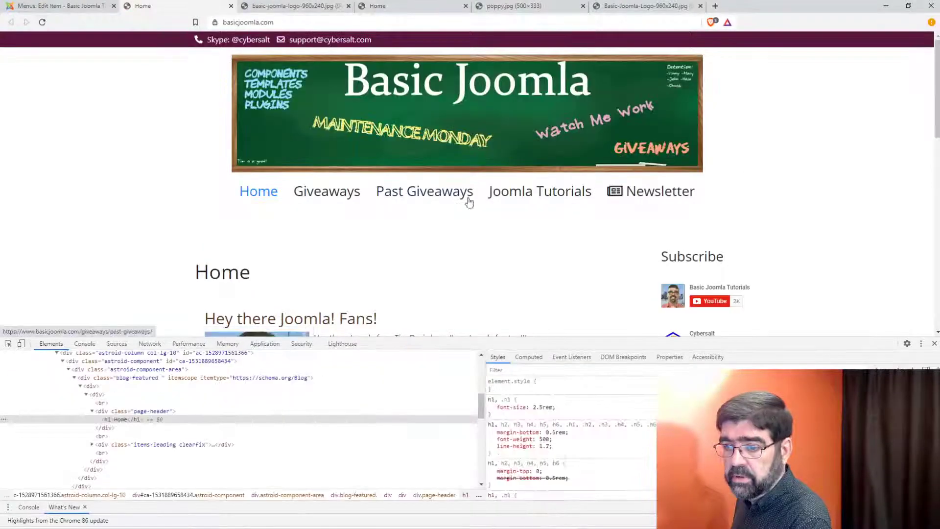
# Step: Set Show Page Heading back to No, save, recheck the site, and close the editor
pyautogui.click(77, 11)
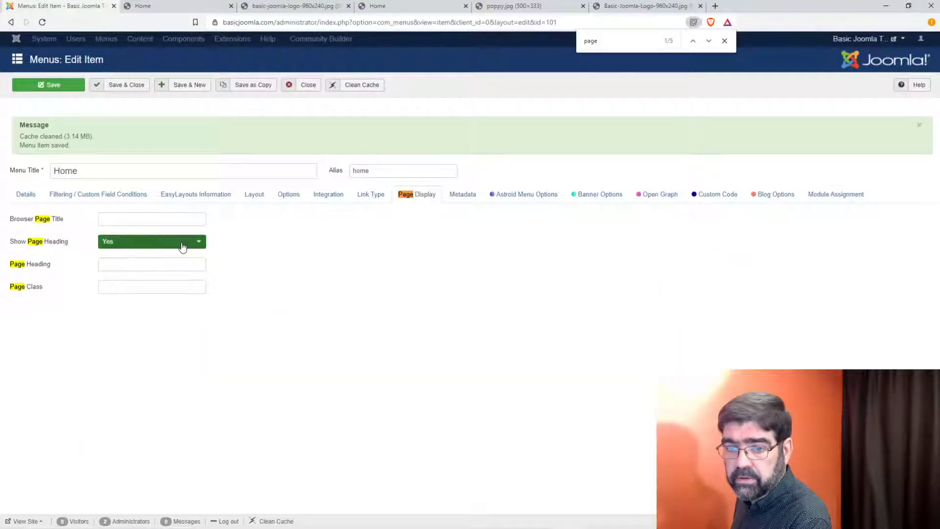
pyautogui.click(185, 244)
pyautogui.click(174, 279)
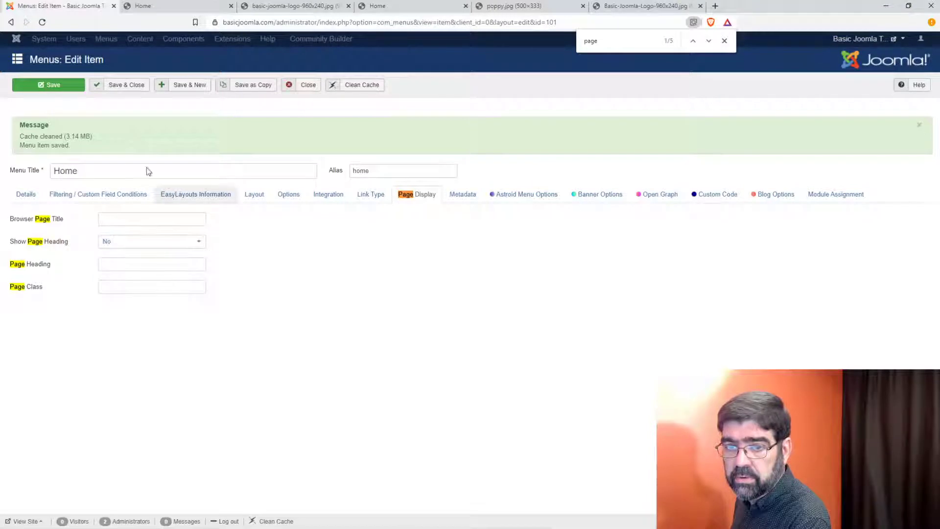
pyautogui.click(53, 84)
pyautogui.click(166, 7)
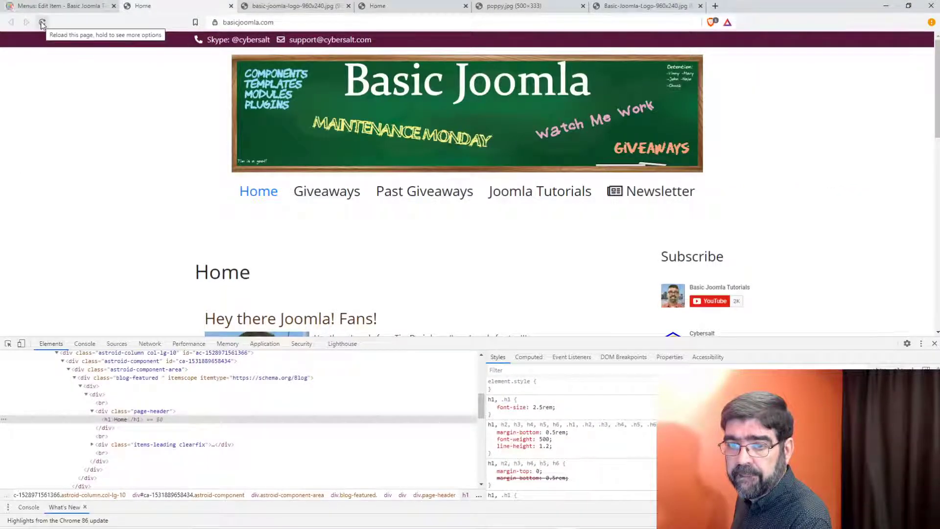
pyautogui.click(42, 22)
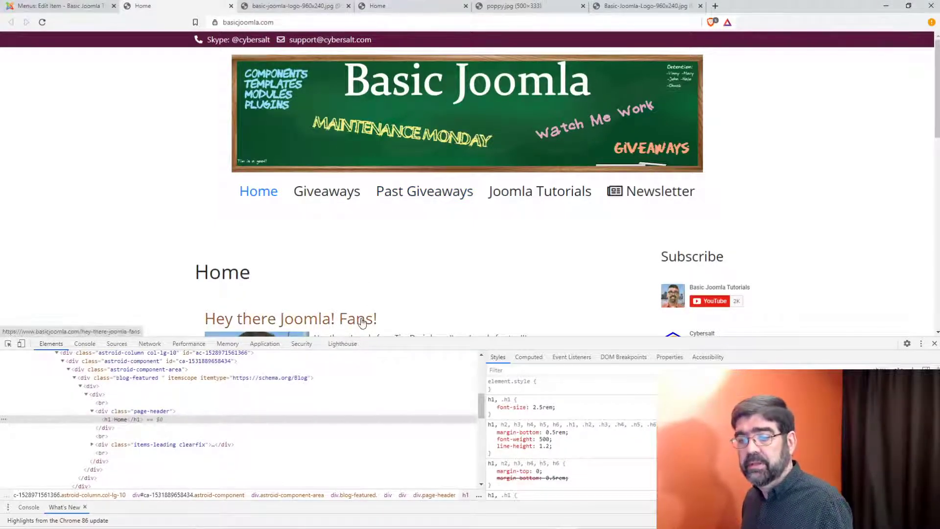
pyautogui.click(59, 6)
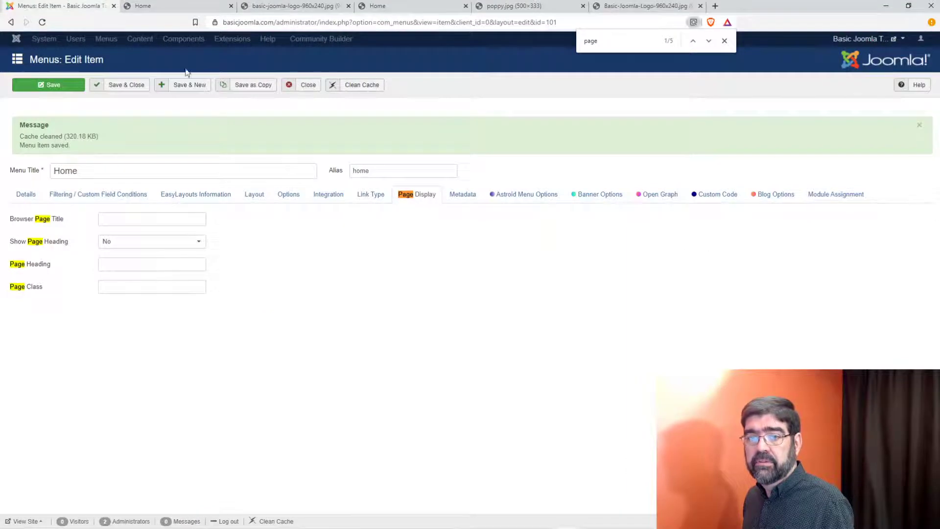
pyautogui.click(311, 86)
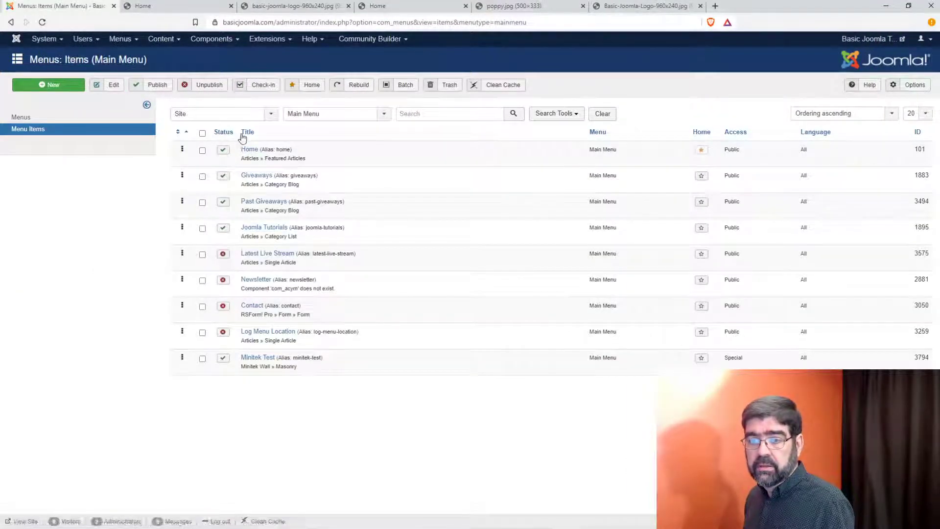
# Step: Open the Articles list in a new tab and search it for 'we'
pyautogui.click(165, 39)
pyautogui.rightClick(166, 54)
pyautogui.click(188, 63)
pyautogui.click(161, 9)
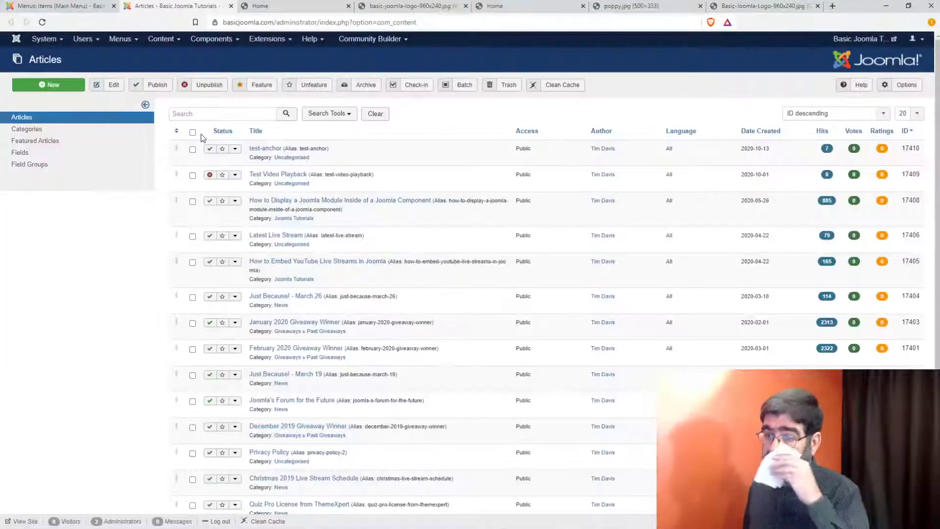
pyautogui.click(233, 114)
pyautogui.write('wel')
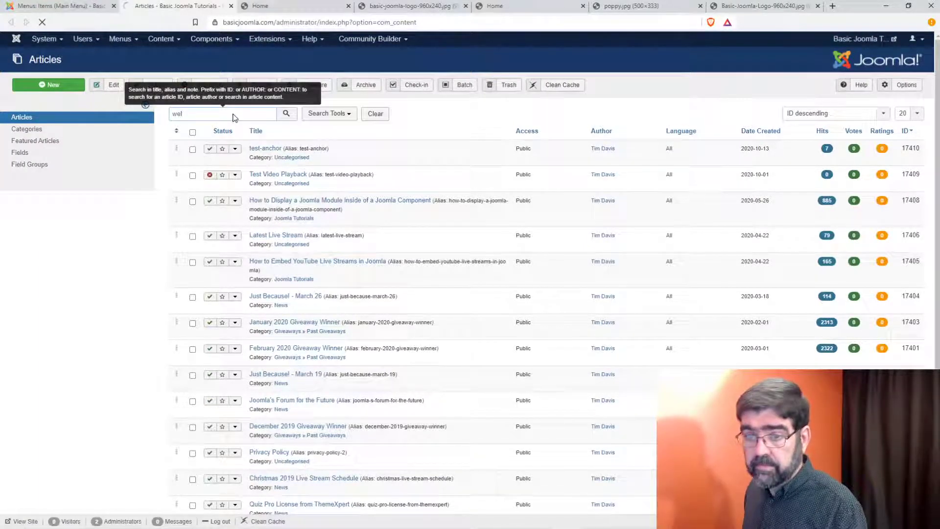
pyautogui.press('Return')
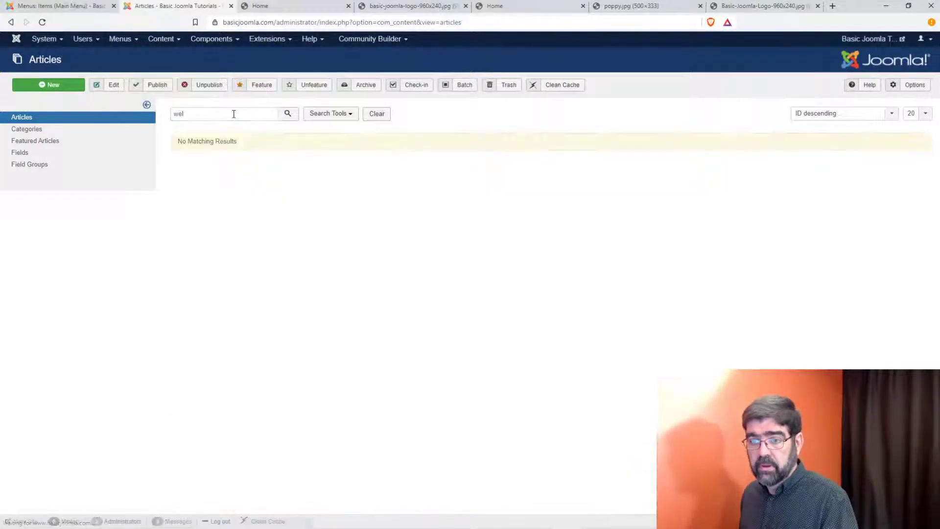
# Step: Replace the article search with 'hey' to find the Hey there Joomla! Fans! article
pyautogui.click(63, 7)
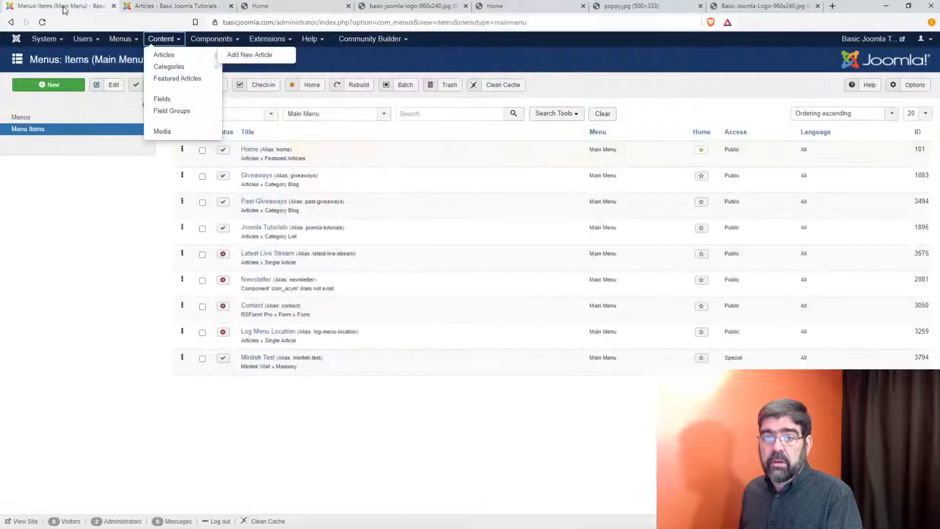
pyautogui.click(262, 7)
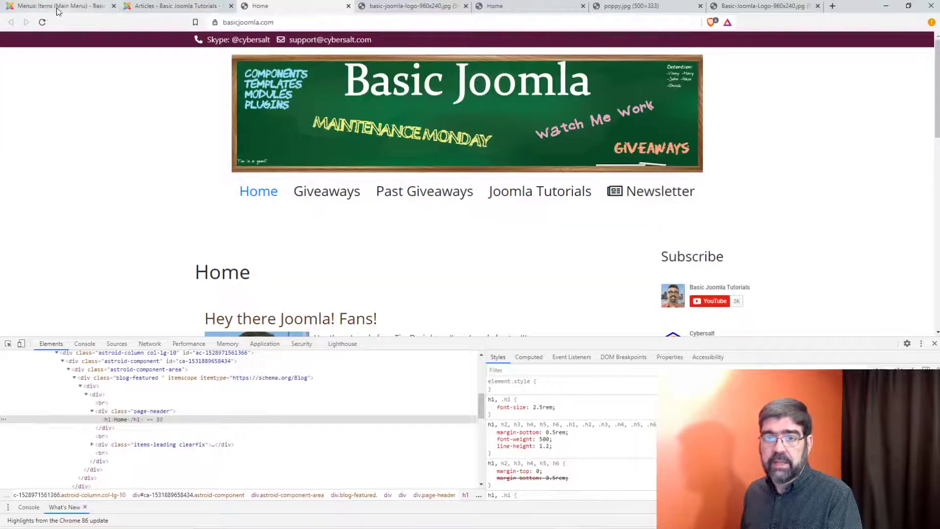
pyautogui.click(142, 7)
pyautogui.moveTo(185, 113); pyautogui.dragTo(171, 113)
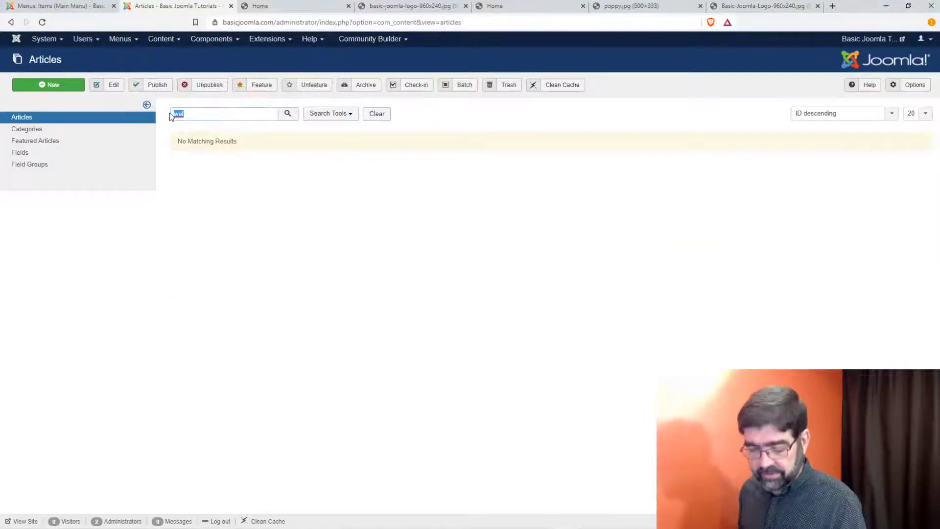
pyautogui.write('hey')
pyautogui.press('Return')
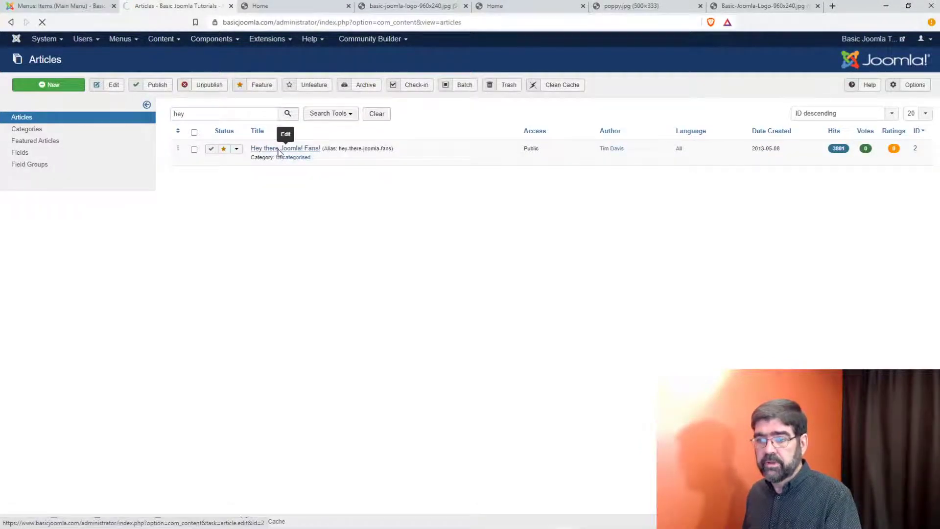
# Step: Open 'Hey there Joomla! Fans!' and review its Article Type, Blog, Open Graph, Slideshow and custom field tabs
pyautogui.click(278, 149)
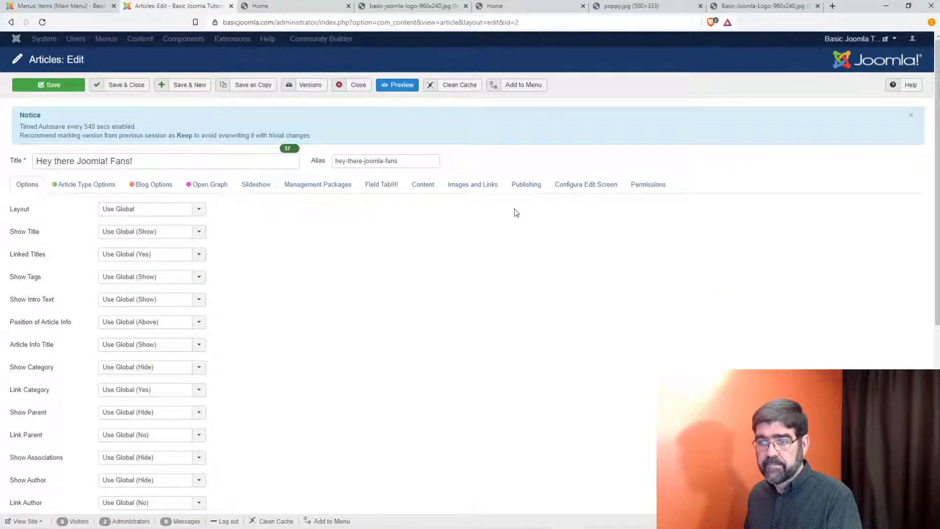
pyautogui.scroll(-6, 310, 238)
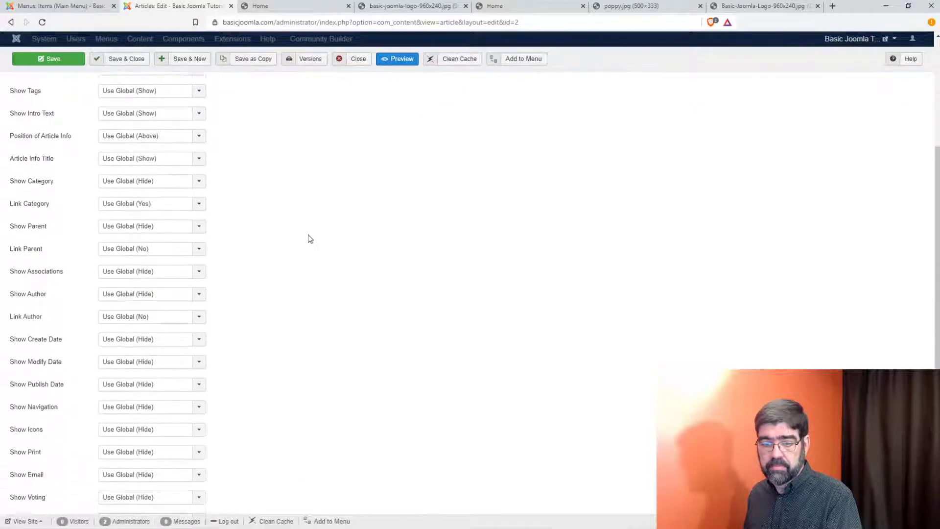
pyautogui.scroll(-1, 309, 239)
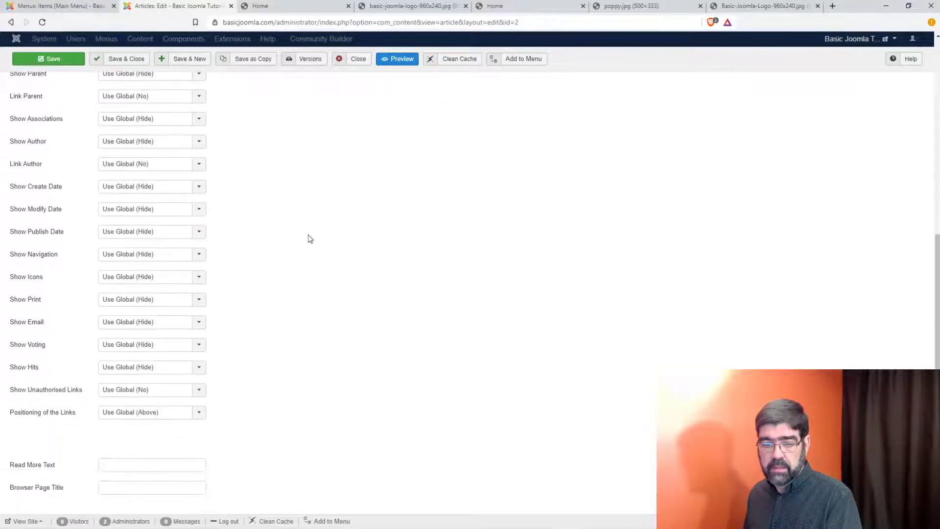
pyautogui.scroll(7, 289, 237)
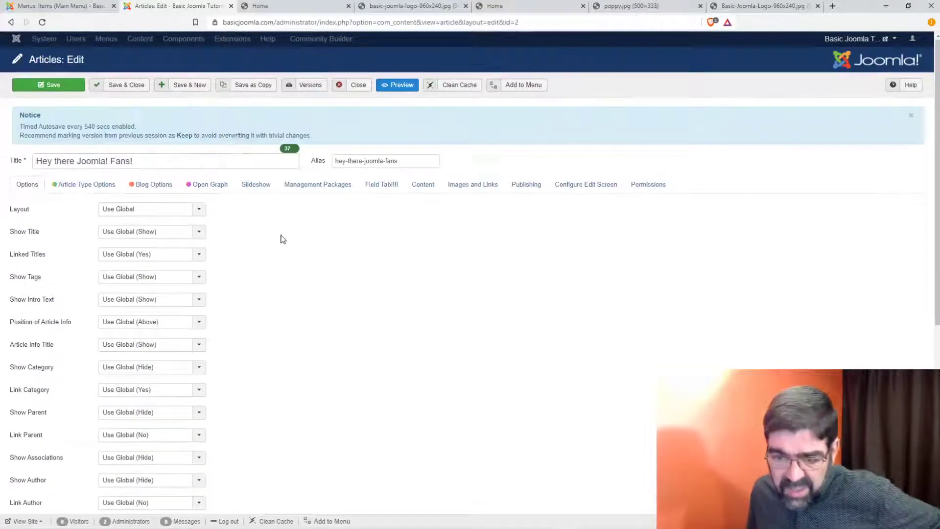
pyautogui.click(90, 187)
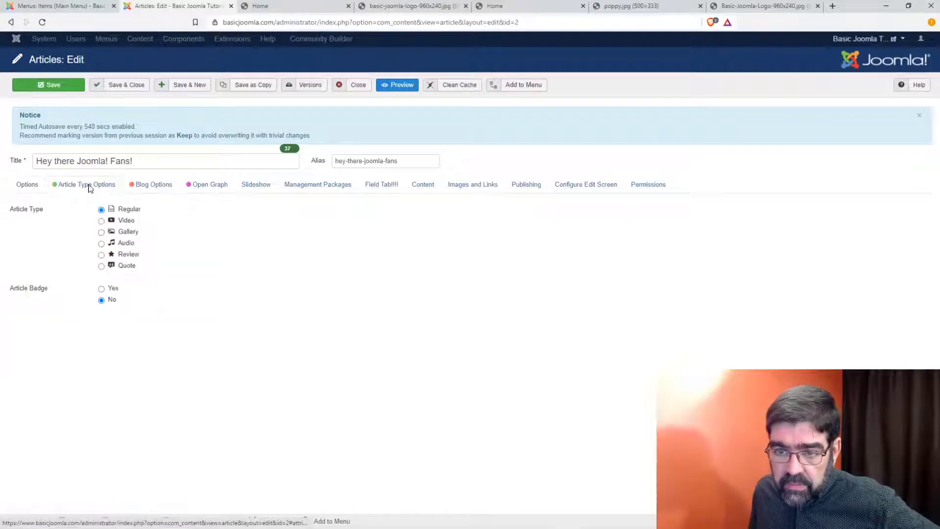
pyautogui.click(153, 189)
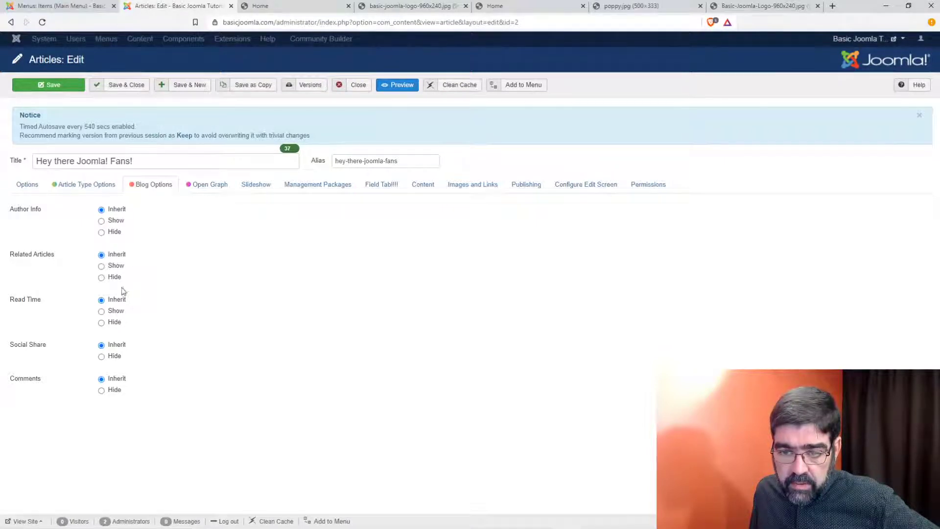
pyautogui.click(204, 190)
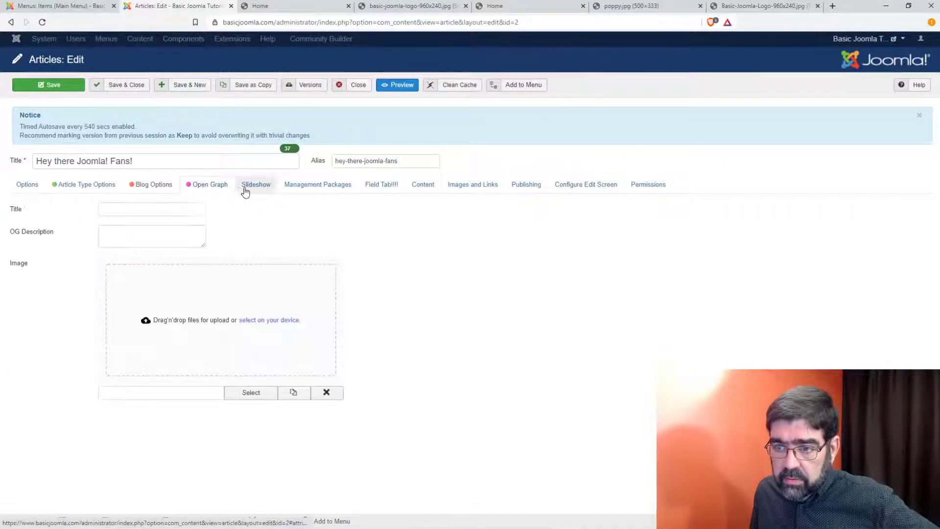
pyautogui.click(256, 189)
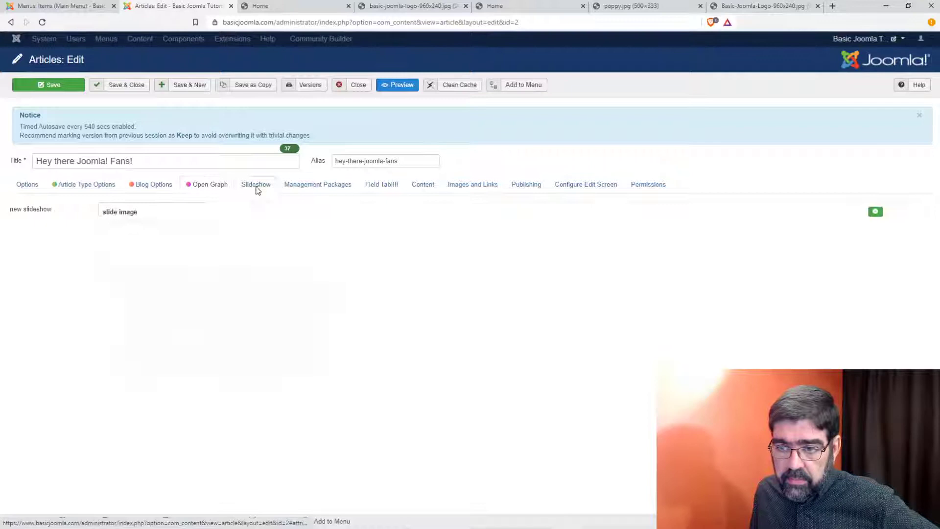
pyautogui.click(299, 190)
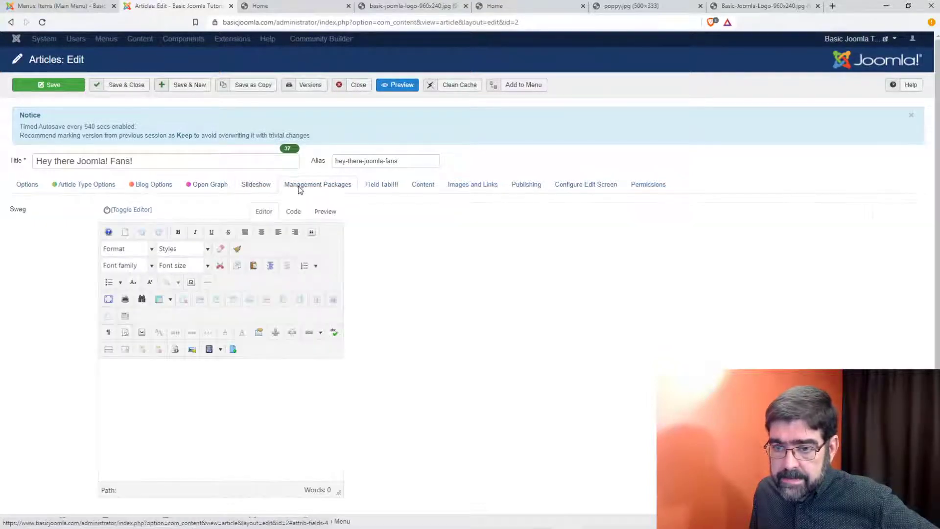
pyautogui.click(371, 190)
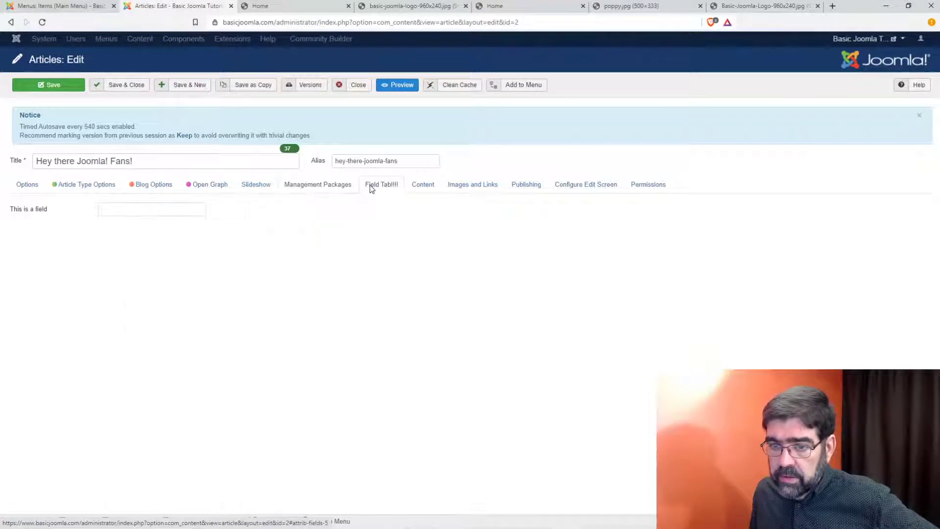
pyautogui.click(416, 189)
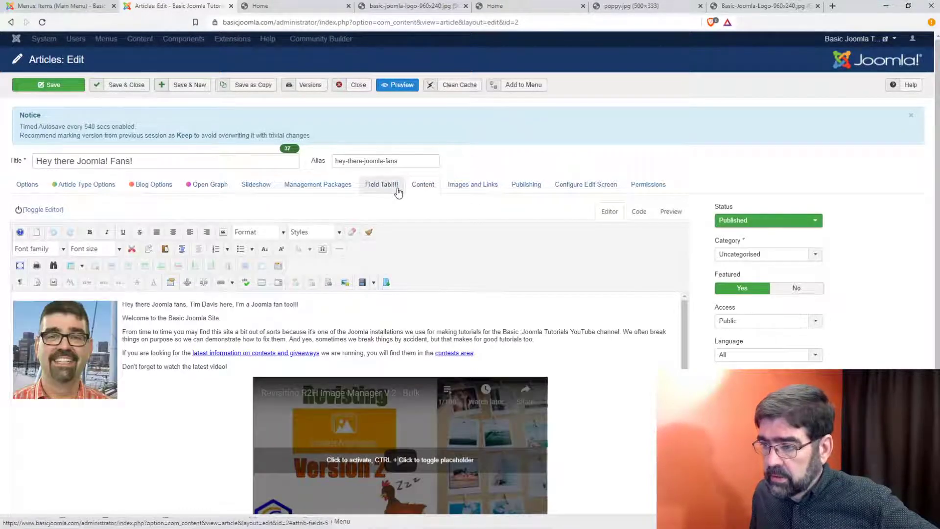
# Step: Review the article's Images and Links, Publishing, and Configure Edit Screen tabs
pyautogui.scroll(-1, 842, 339)
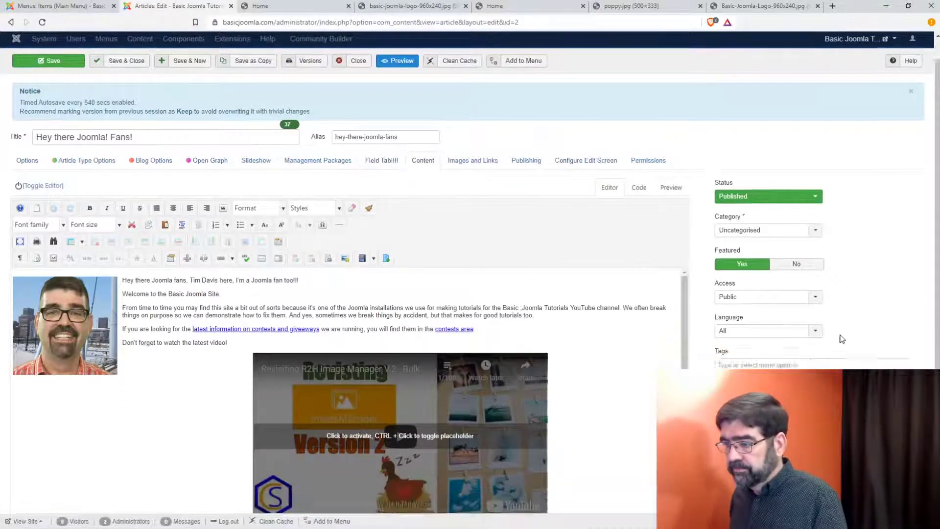
pyautogui.scroll(-1, 843, 338)
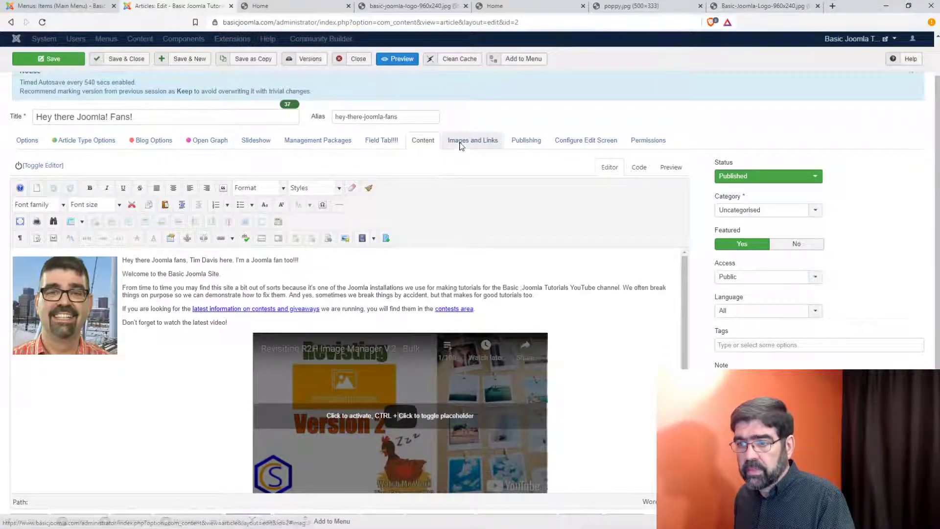
pyautogui.click(461, 143)
pyautogui.scroll(1, 420, 212)
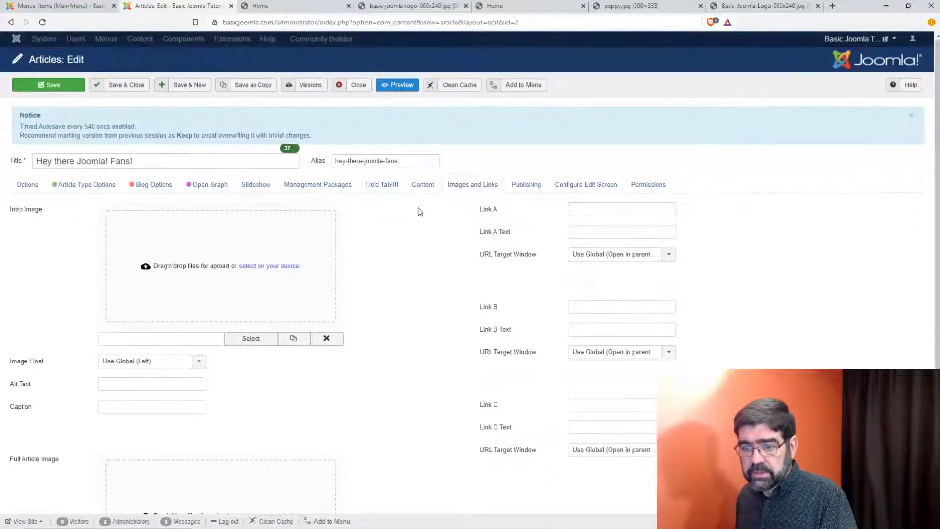
pyautogui.scroll(-4, 420, 211)
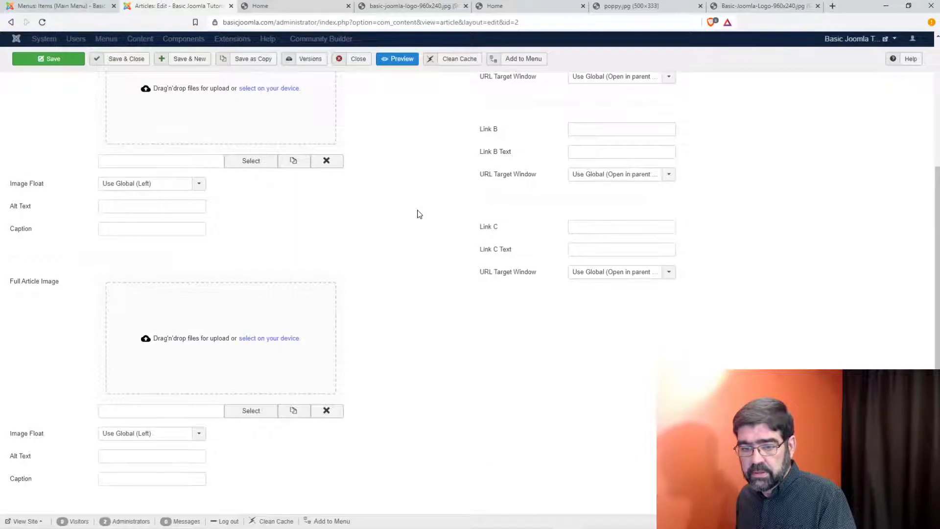
pyautogui.scroll(5, 420, 214)
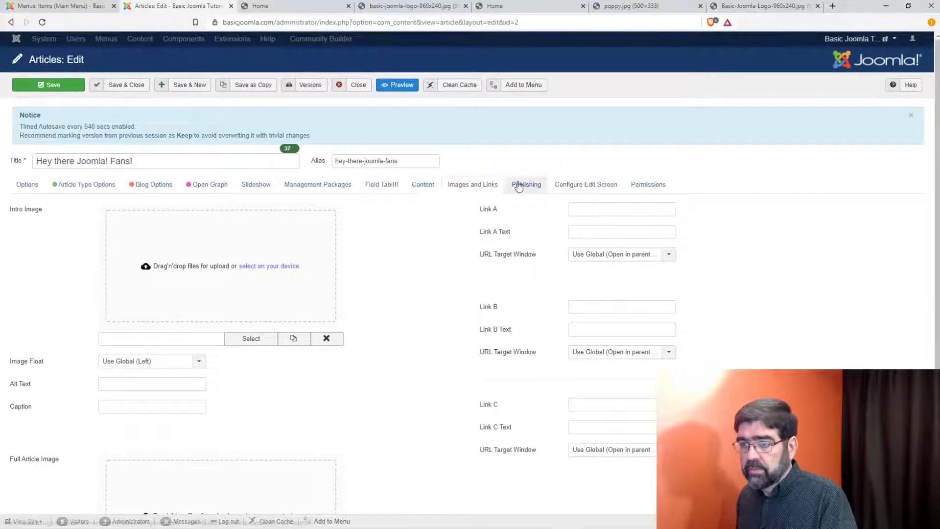
pyautogui.click(519, 185)
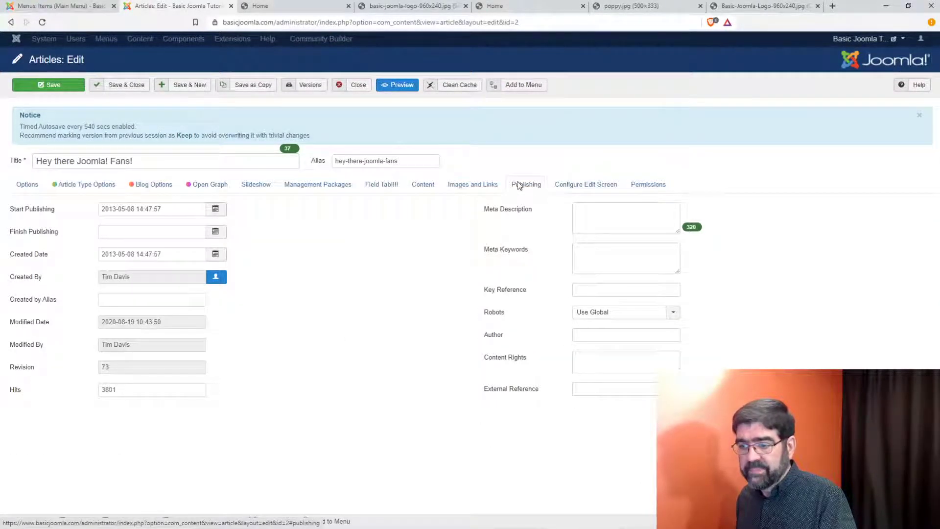
pyautogui.click(566, 185)
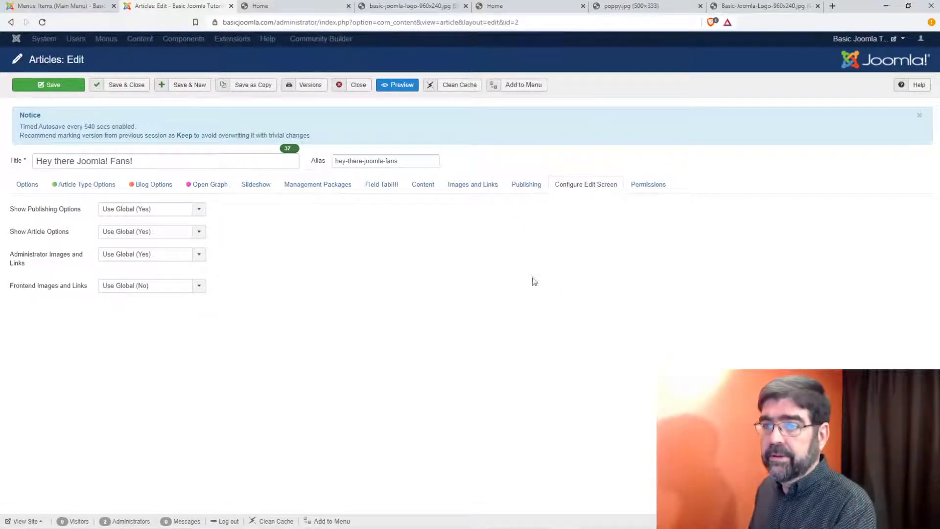
# Step: Inspect the page header around the live Home heading, then close the article unsaved
pyautogui.click(264, 7)
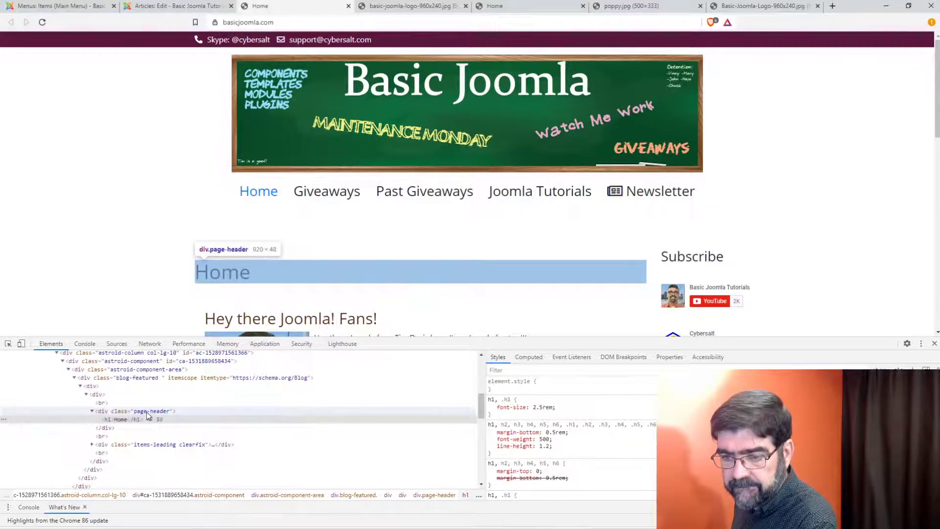
pyautogui.click(146, 412)
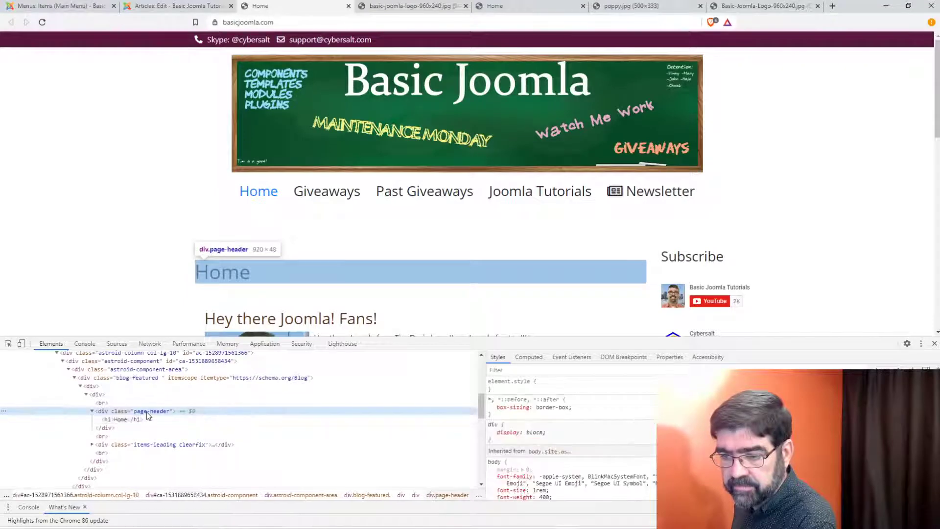
pyautogui.click(161, 7)
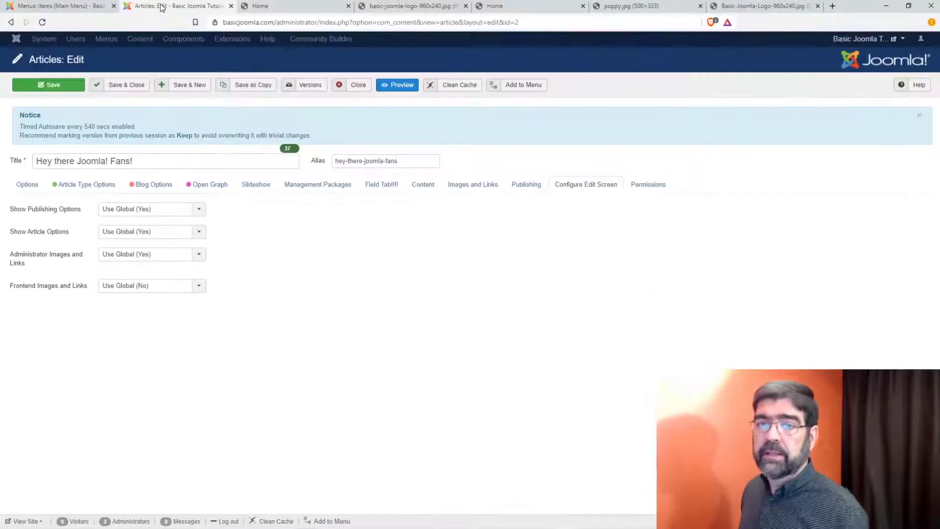
pyautogui.click(355, 84)
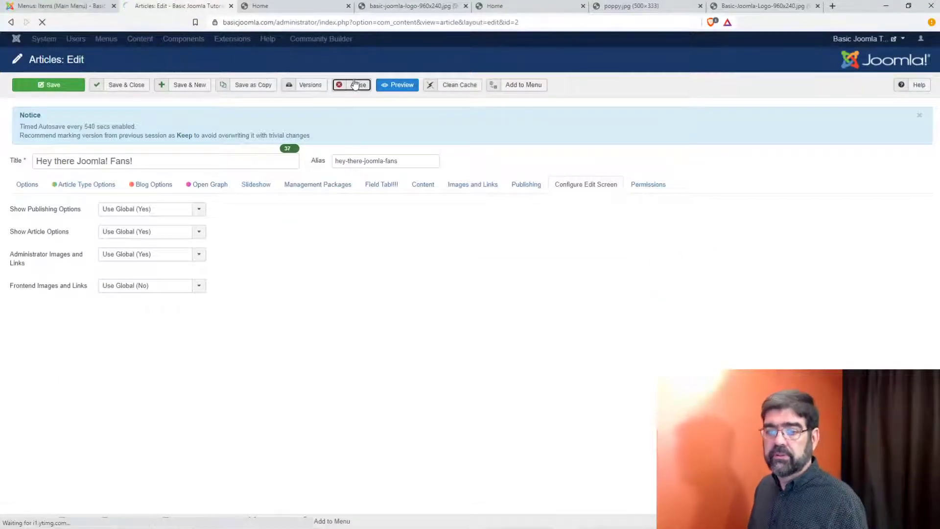
pyautogui.click(260, 40)
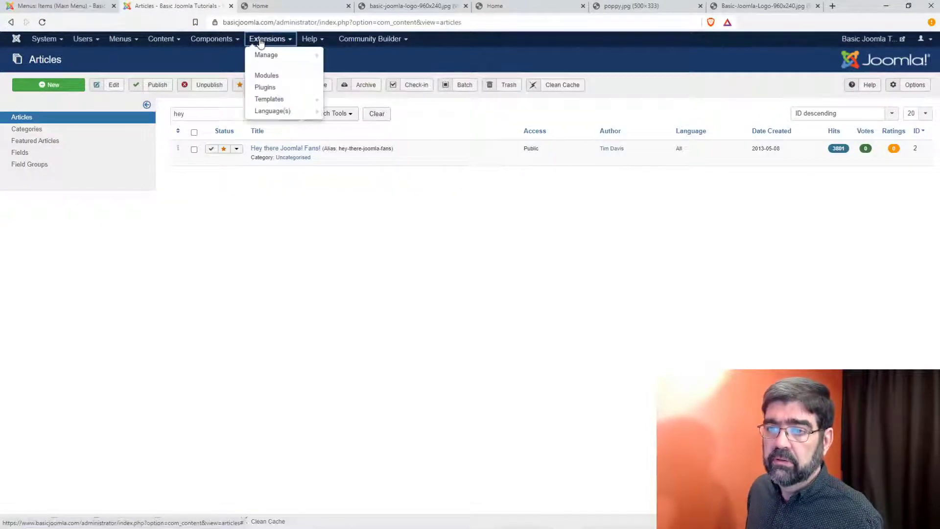
# Step: Open Templates: Styles in a new tab, make protostar default, and check the Home heading
pyautogui.rightClick(277, 99)
pyautogui.click(299, 101)
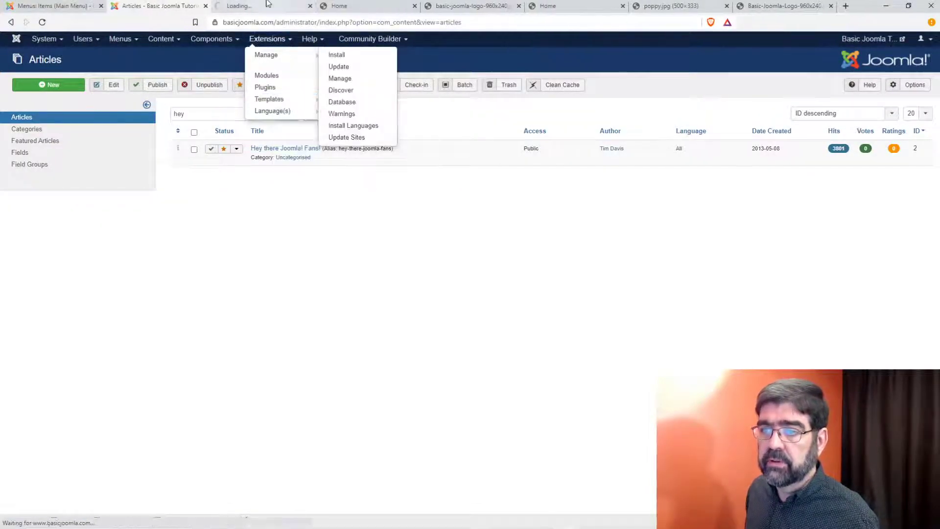
pyautogui.click(267, 4)
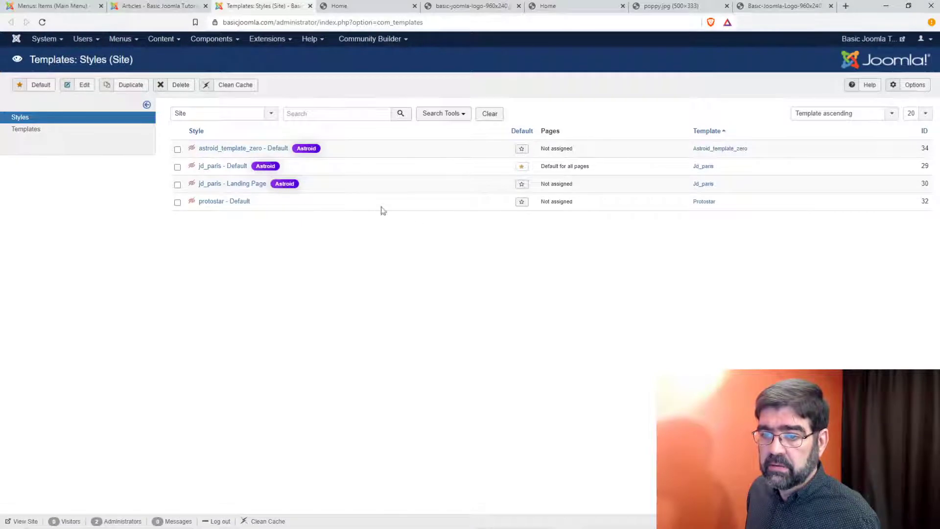
pyautogui.click(522, 202)
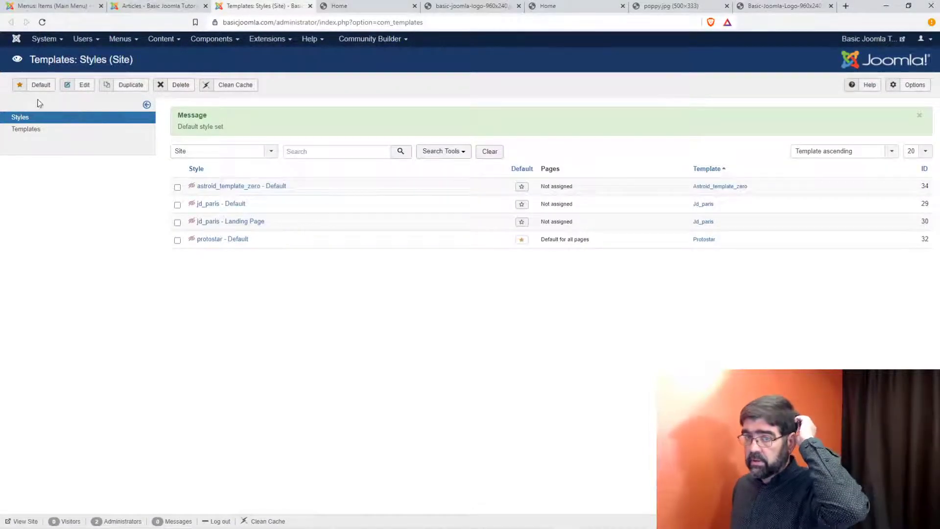
pyautogui.click(368, 6)
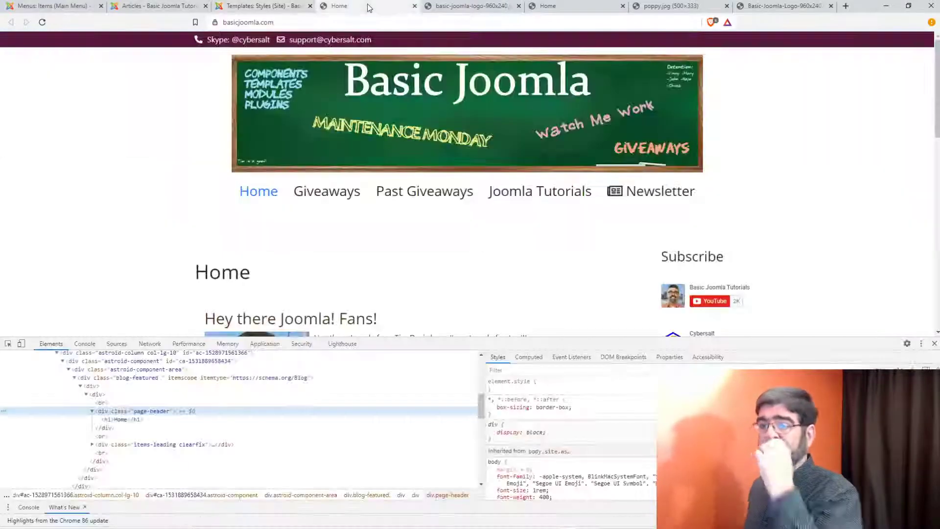
pyautogui.click(43, 22)
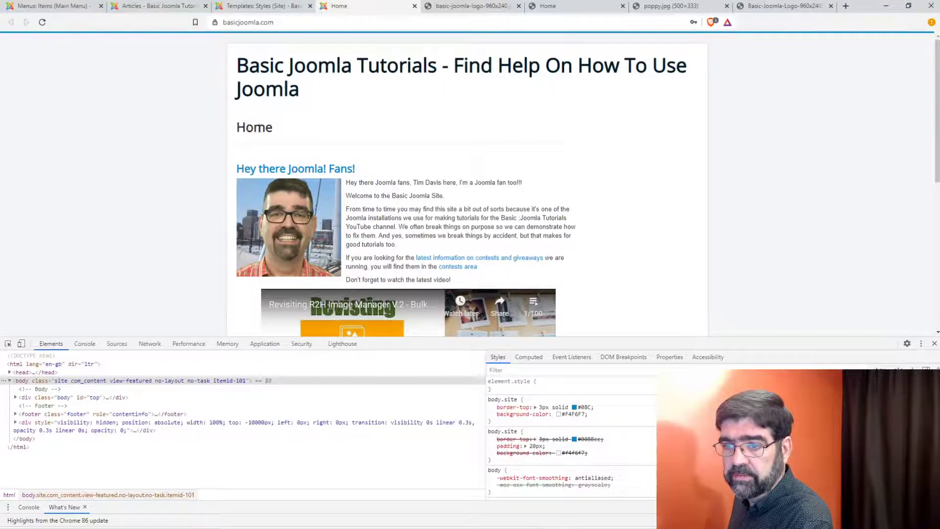
pyautogui.doubleClick(269, 126)
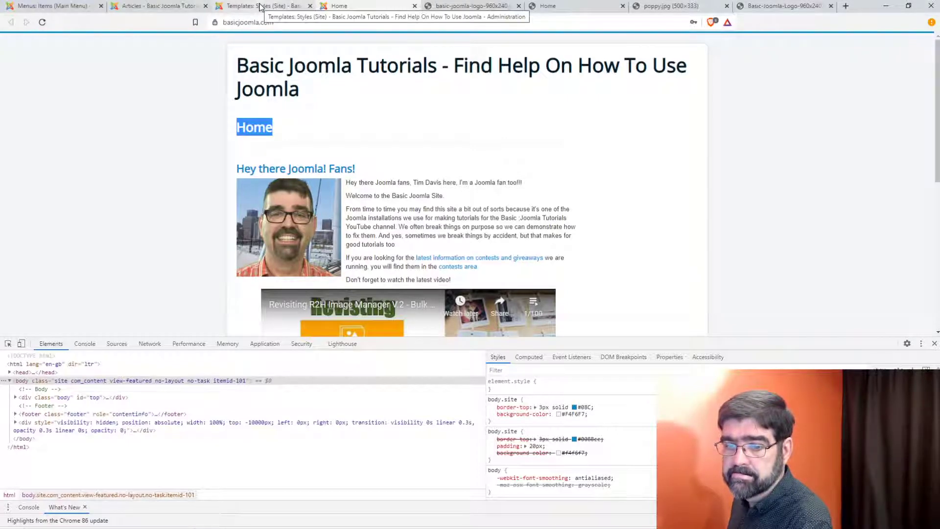
pyautogui.click(261, 7)
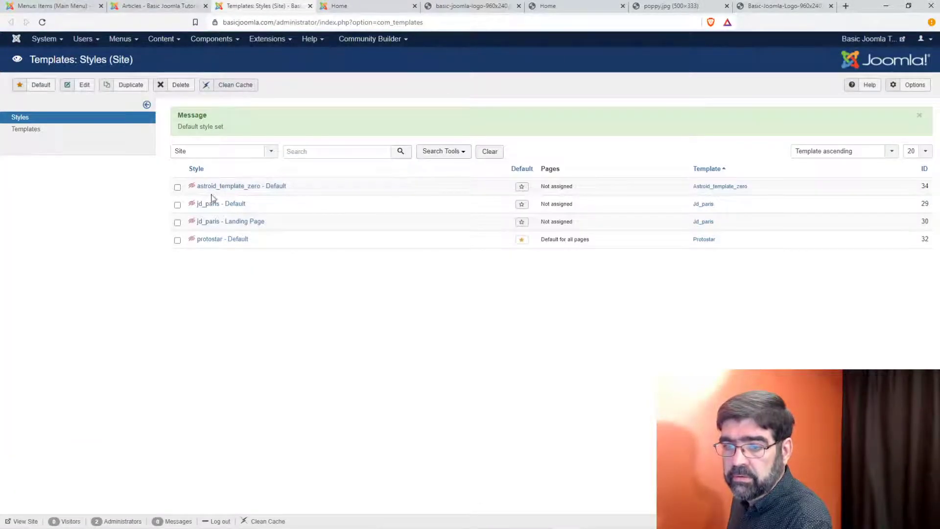
# Step: Make jd_paris - Default the default site style and open its menu assignment
pyautogui.click(178, 205)
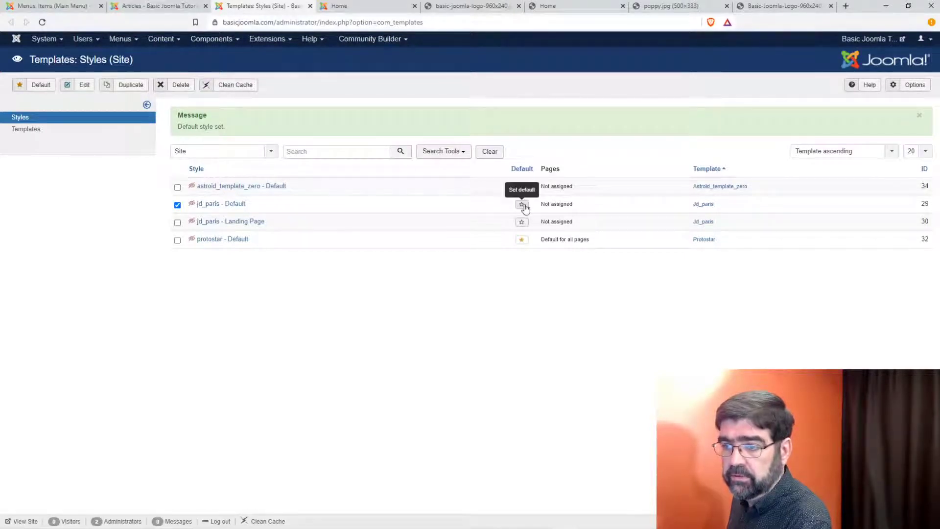
pyautogui.click(522, 204)
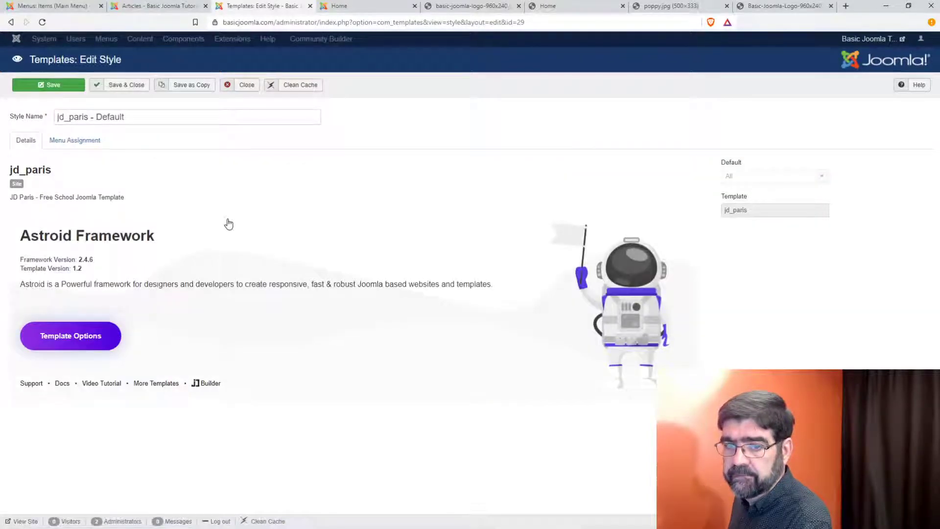
pyautogui.click(76, 141)
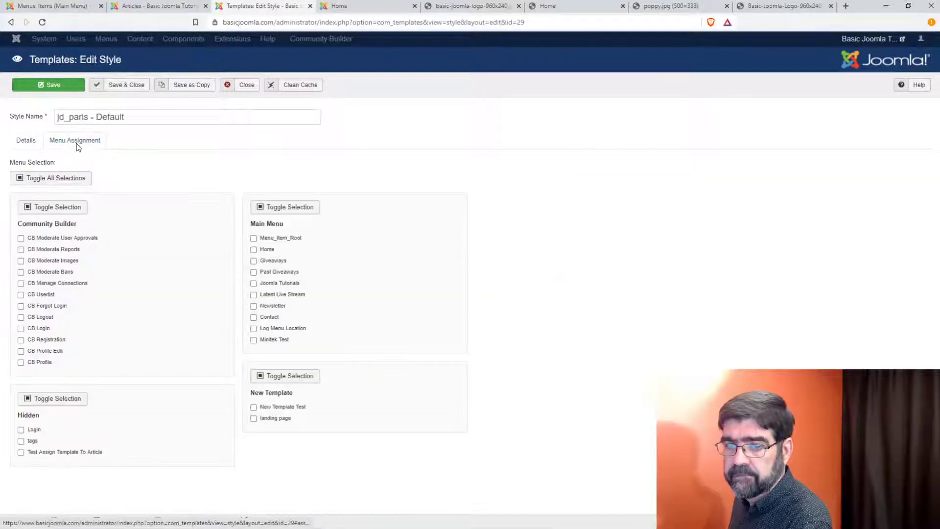
# Step: Close the style editor, review the template Options' Permissions tab, and cancel without changes
pyautogui.click(243, 85)
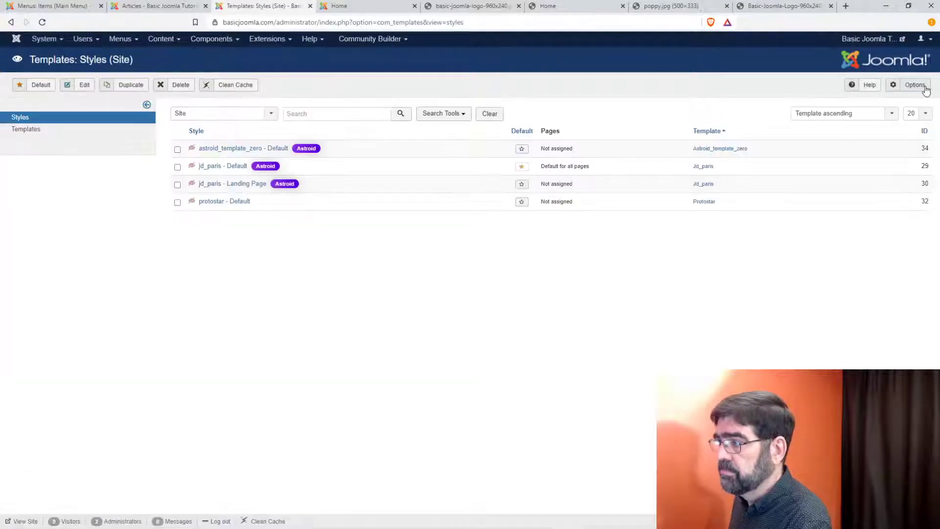
pyautogui.click(921, 86)
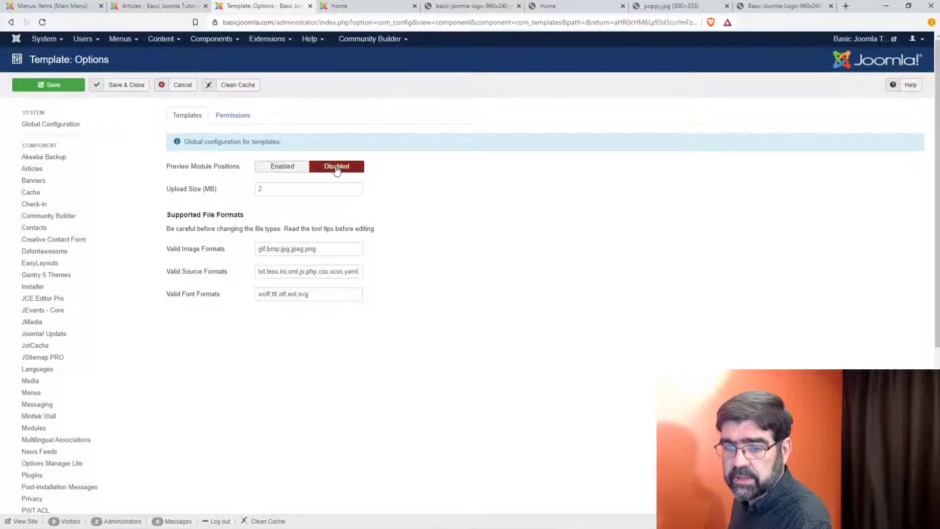
pyautogui.click(233, 116)
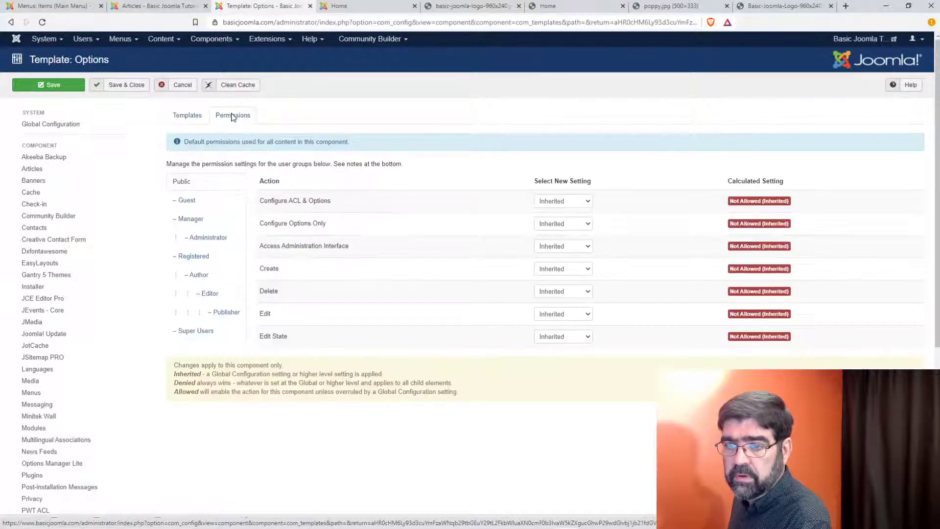
pyautogui.click(183, 87)
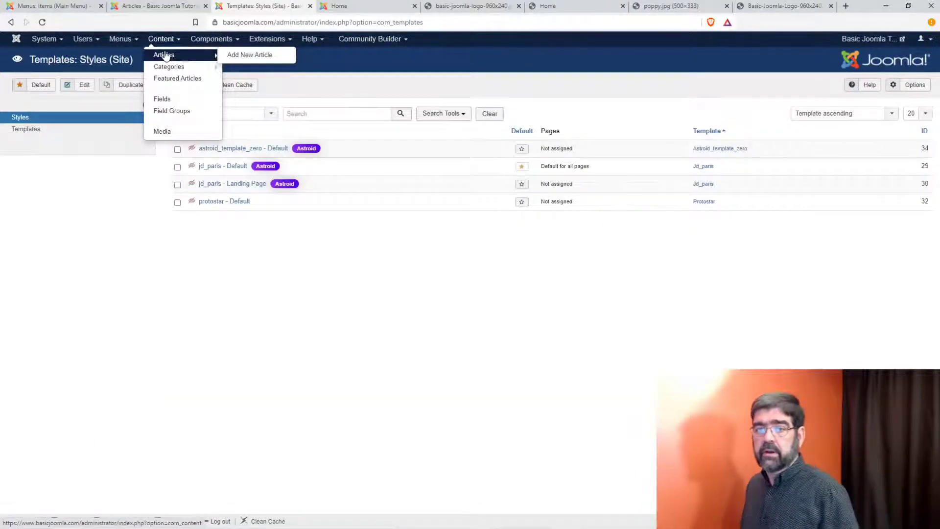
# Step: Open the global Articles Options and scroll through the Articles tab, keeping the Default layout
pyautogui.click(913, 88)
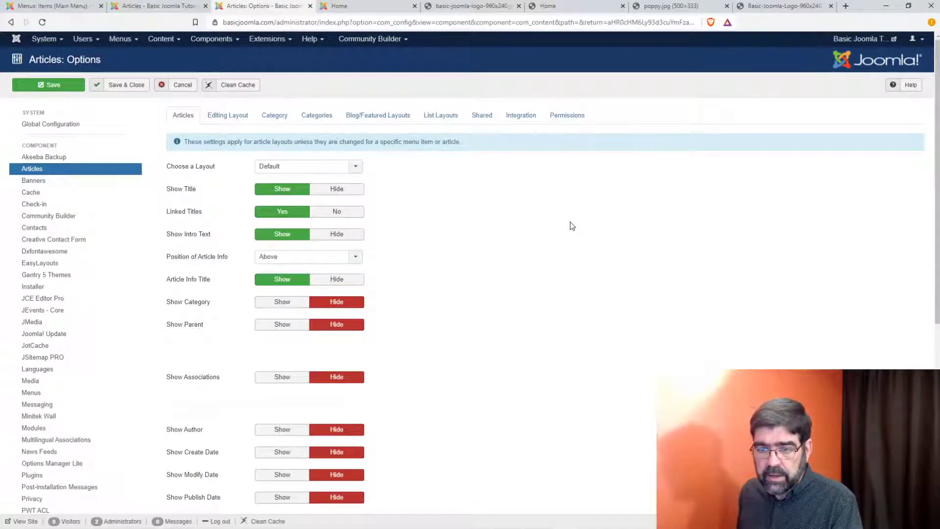
pyautogui.click(357, 168)
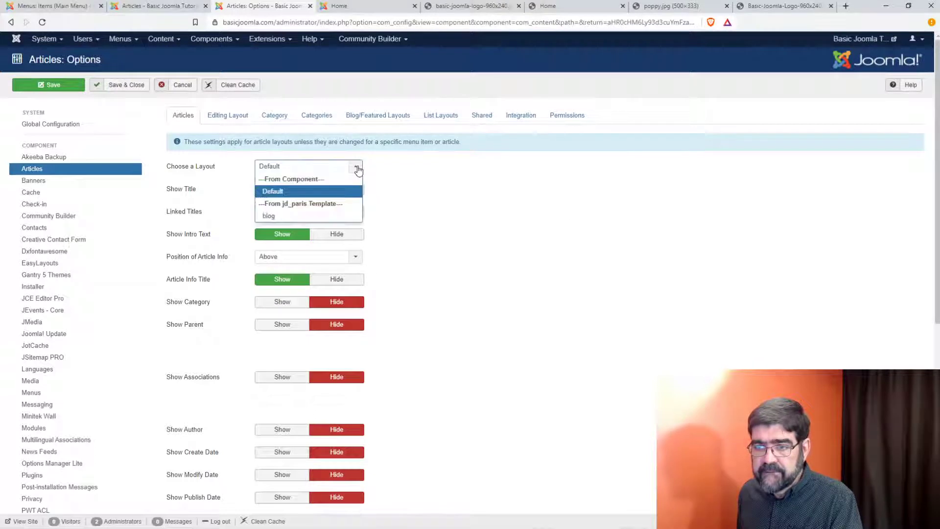
pyautogui.click(430, 180)
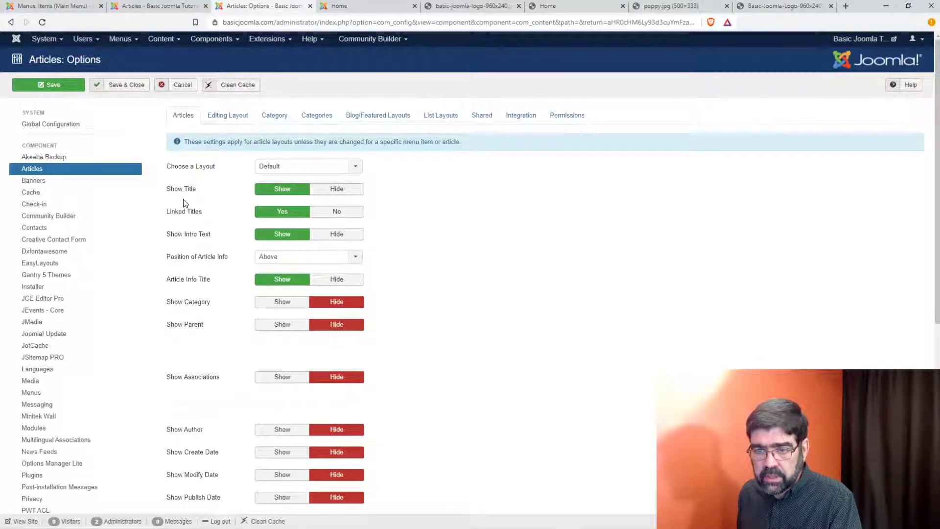
pyautogui.scroll(-1, 185, 202)
pyautogui.moveTo(204, 235)
pyautogui.scroll(-3, 205, 234)
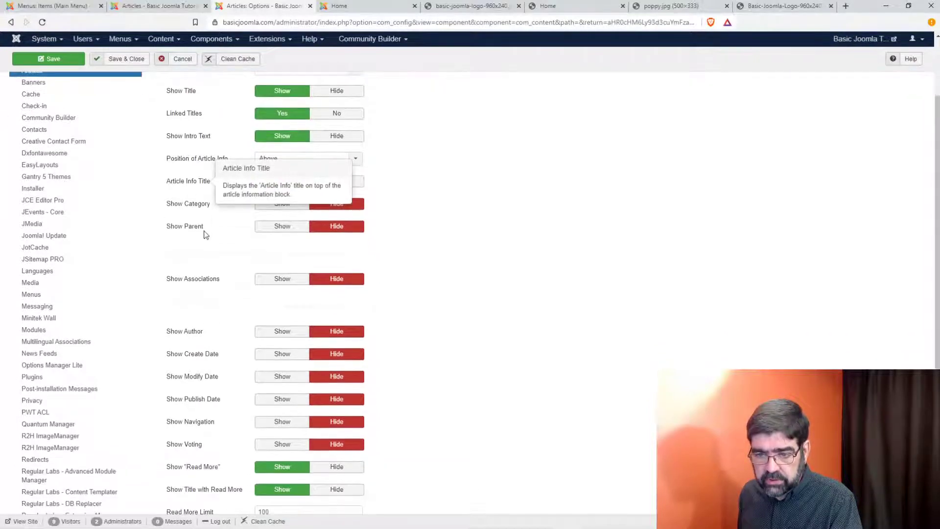
pyautogui.scroll(-3, 206, 237)
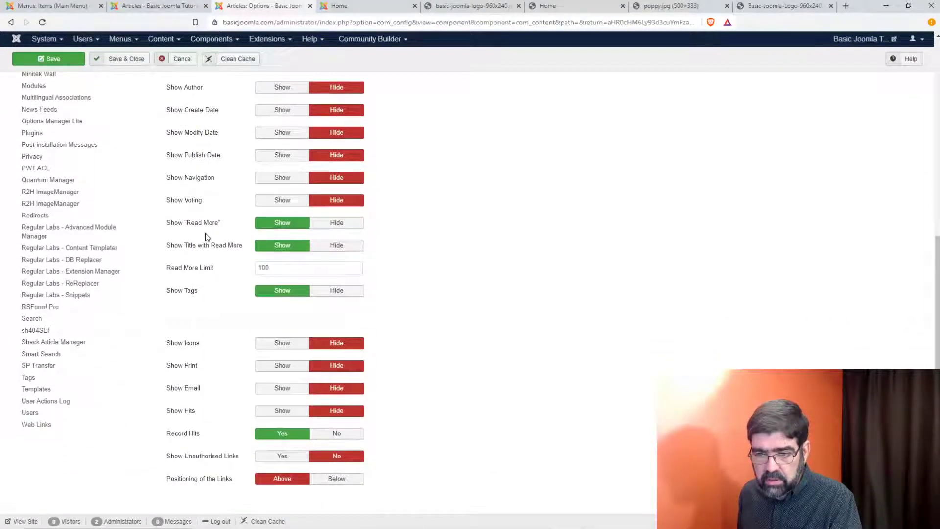
pyautogui.moveTo(196, 293)
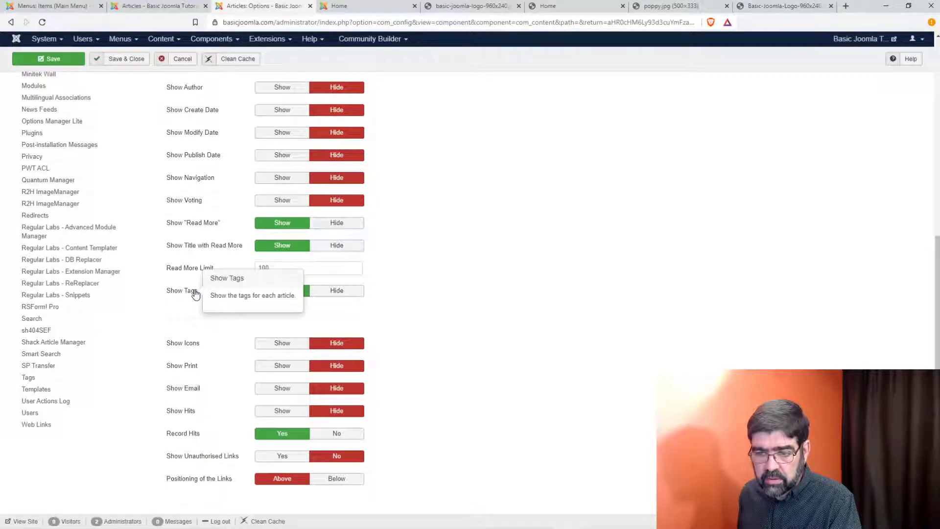
pyautogui.scroll(1, 196, 293)
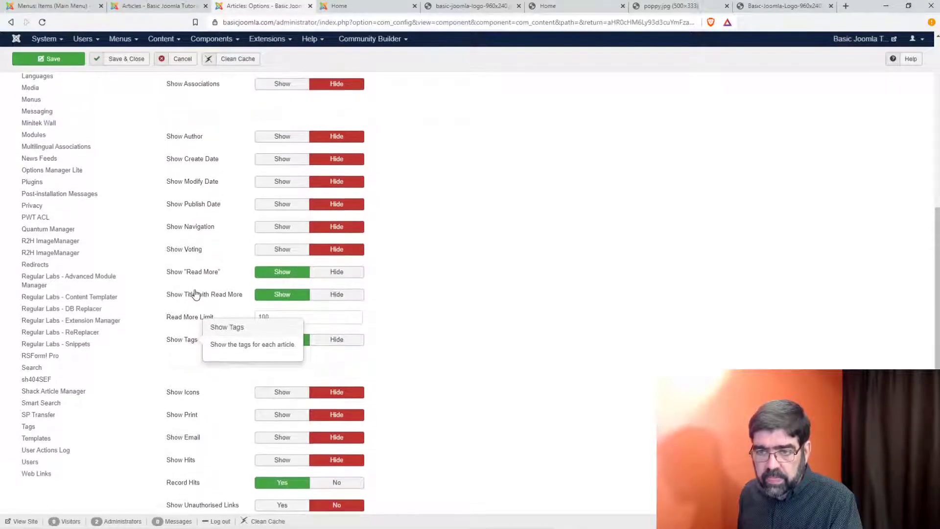
pyautogui.scroll(6, 195, 293)
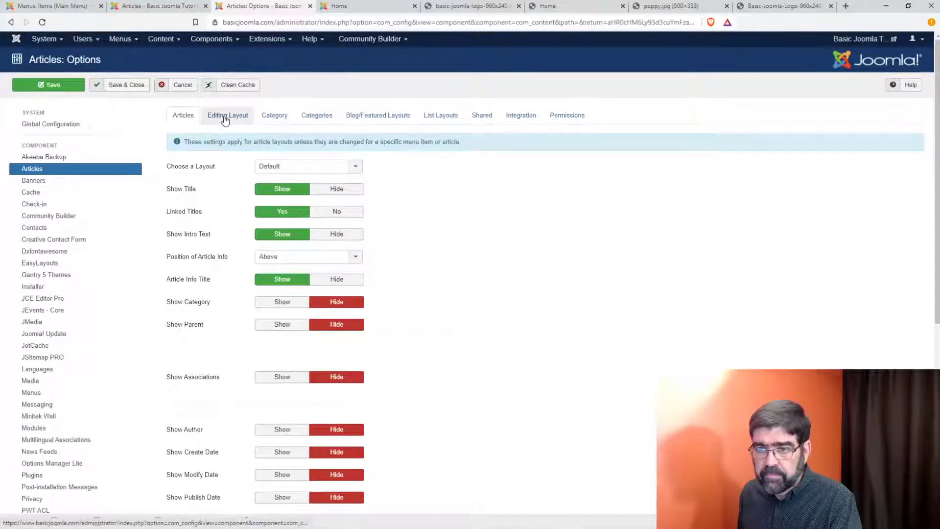
pyautogui.click(362, 119)
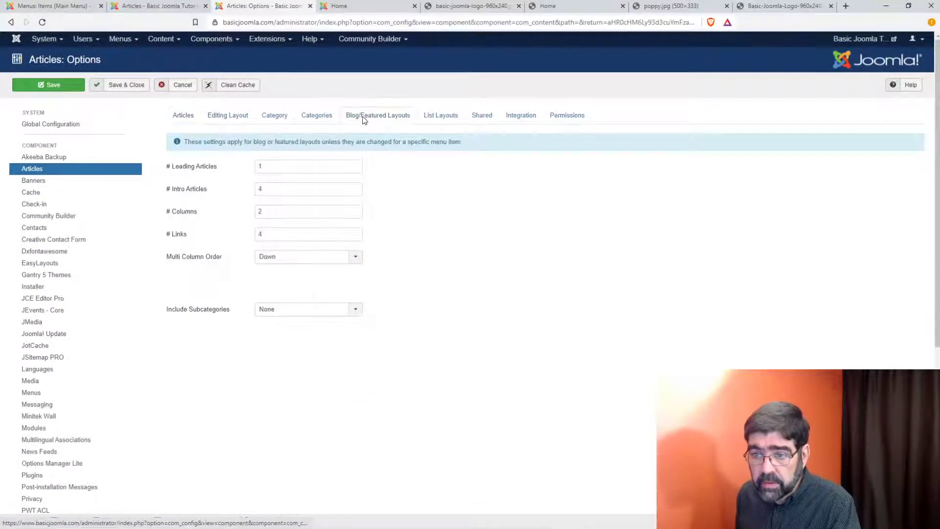
pyautogui.click(428, 119)
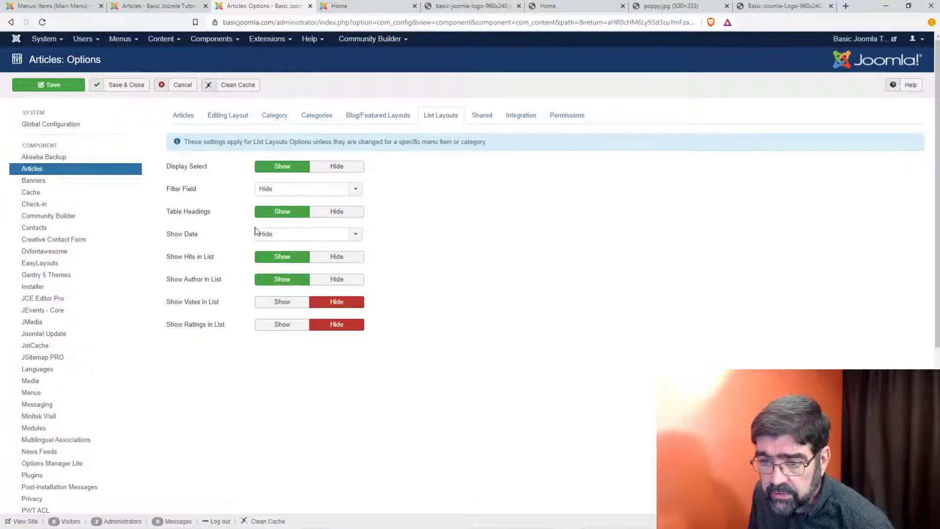
pyautogui.click(484, 119)
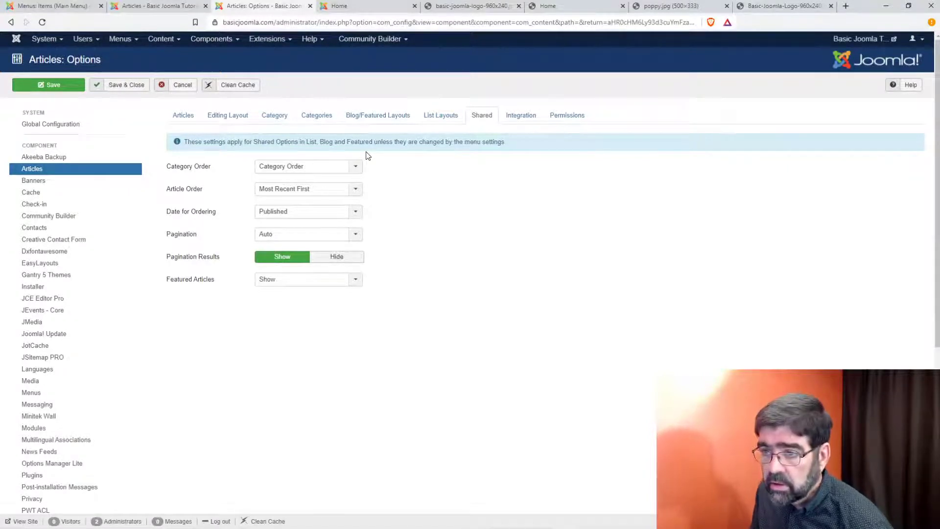
pyautogui.click(375, 123)
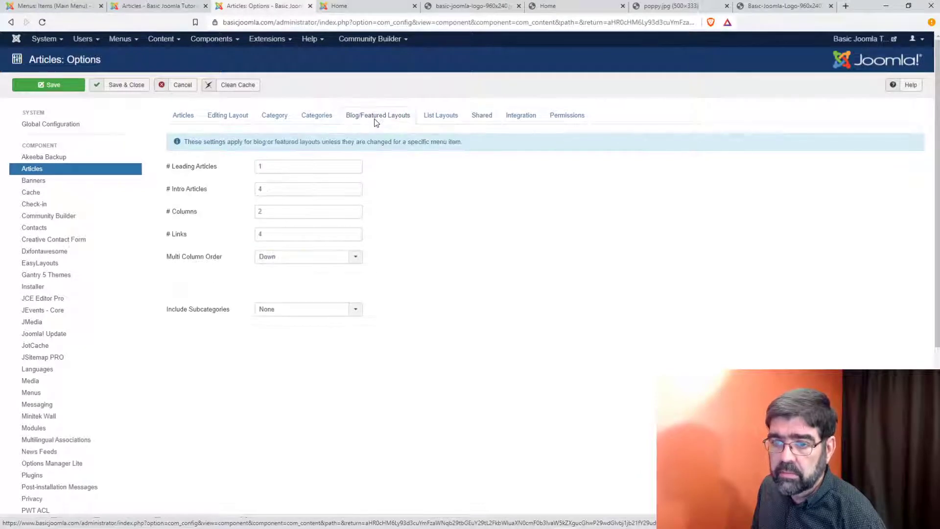
pyautogui.rightClick(375, 122)
pyautogui.click(244, 259)
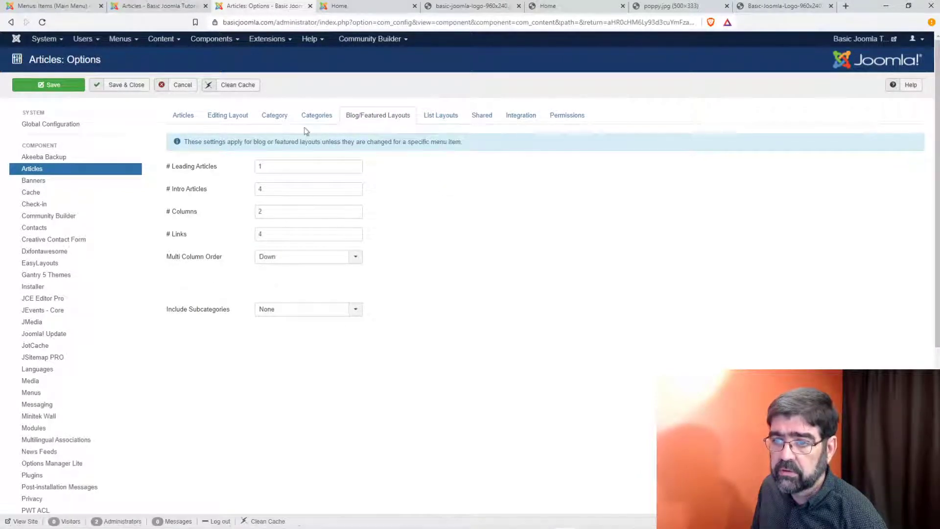
pyautogui.click(316, 118)
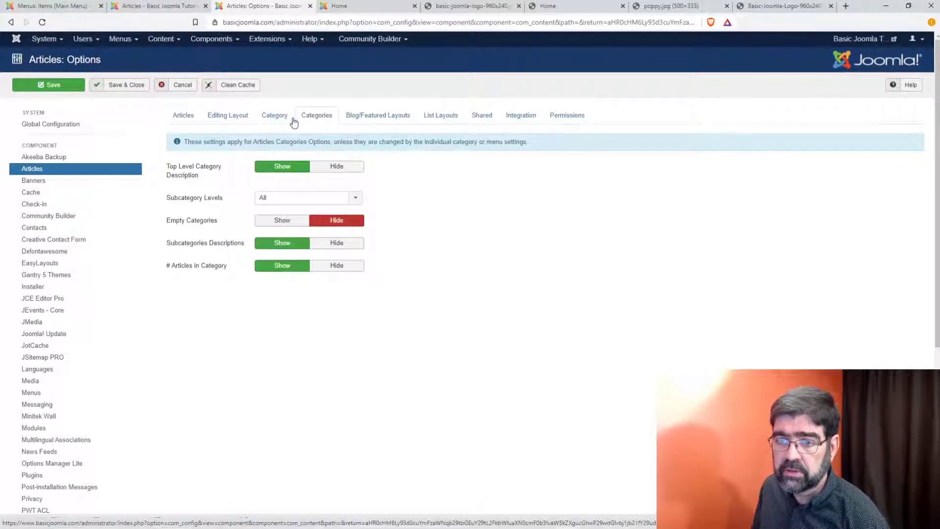
pyautogui.click(269, 119)
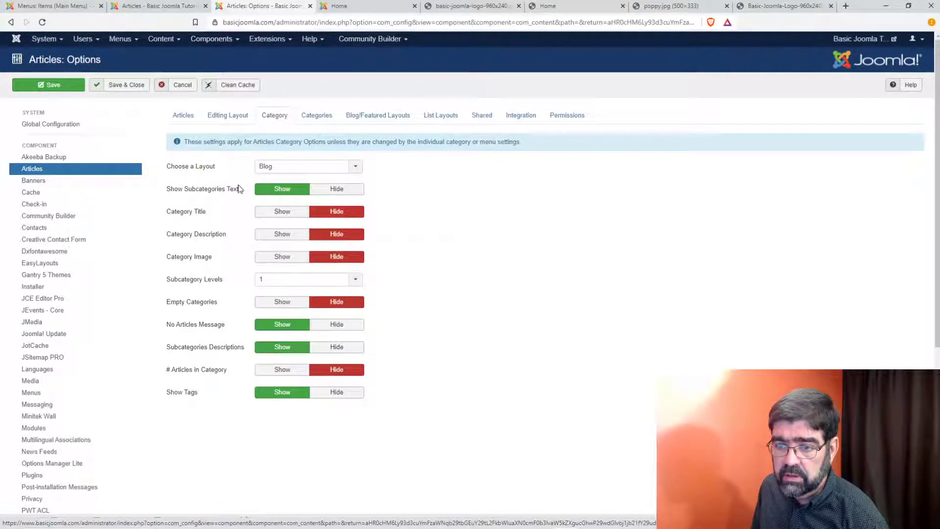
pyautogui.click(229, 116)
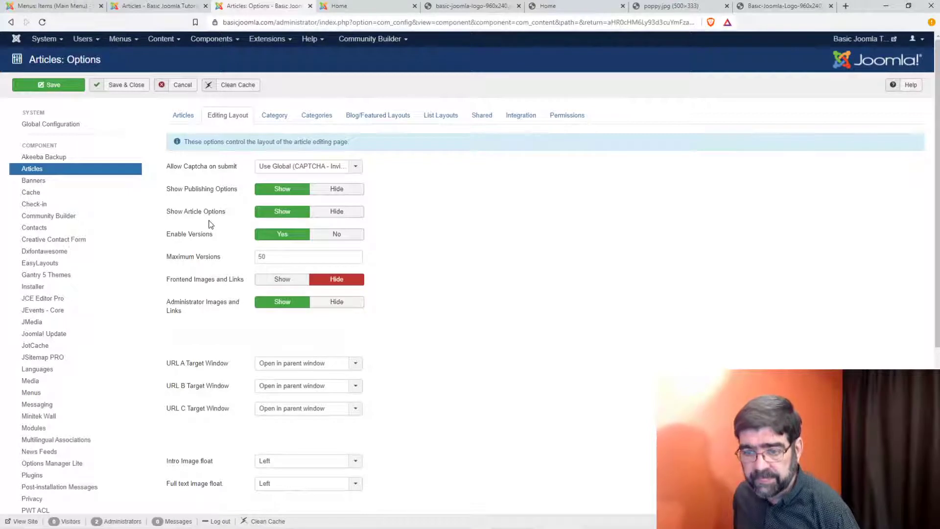
pyautogui.scroll(-1, 210, 224)
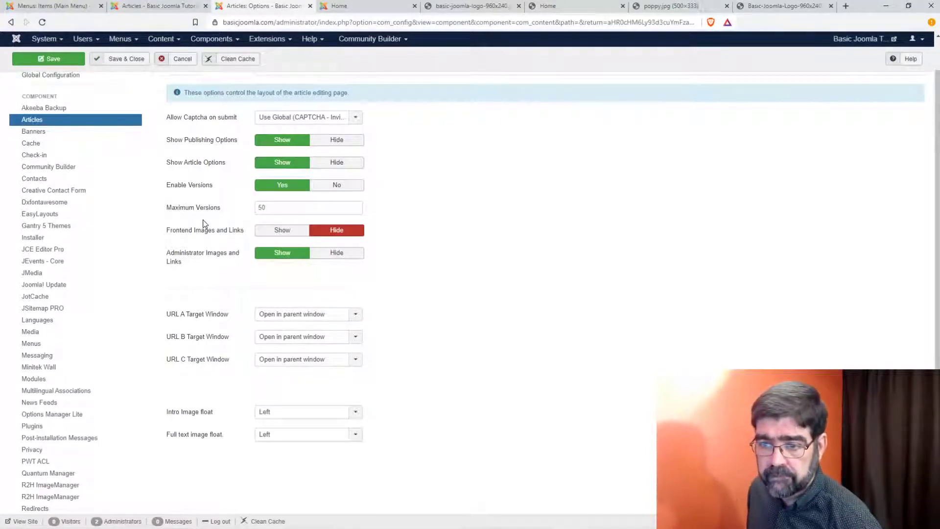
pyautogui.scroll(-2, 203, 224)
pyautogui.scroll(3, 203, 226)
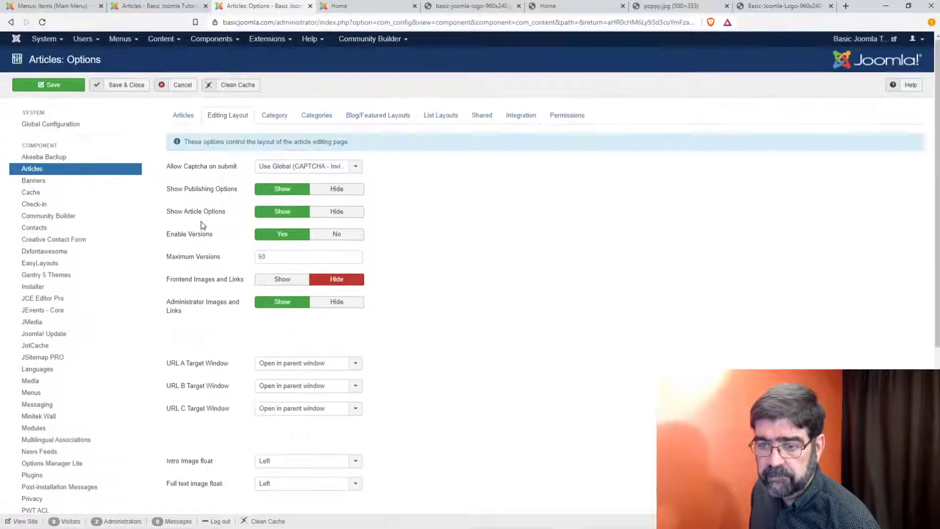
pyautogui.click(184, 116)
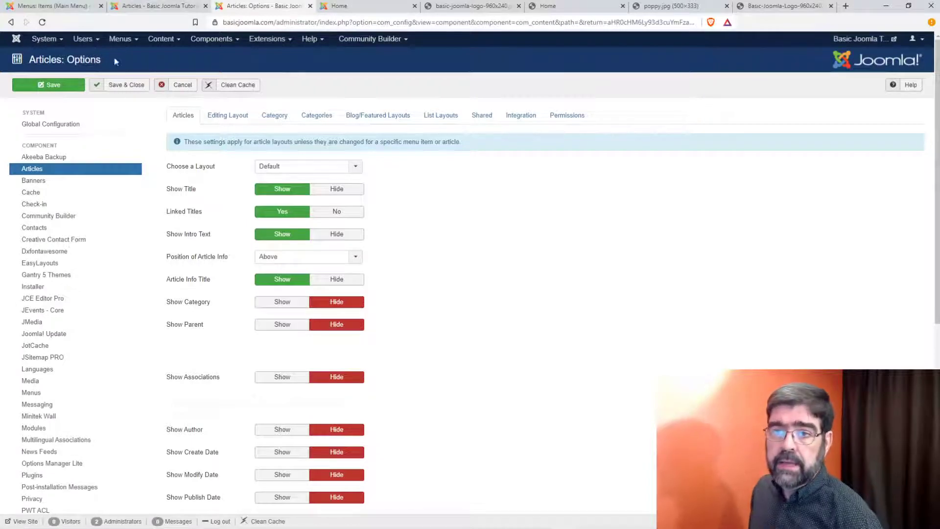
# Step: Open the Main Menu items in a new tab and review the menu Options without saving
pyautogui.click(117, 42)
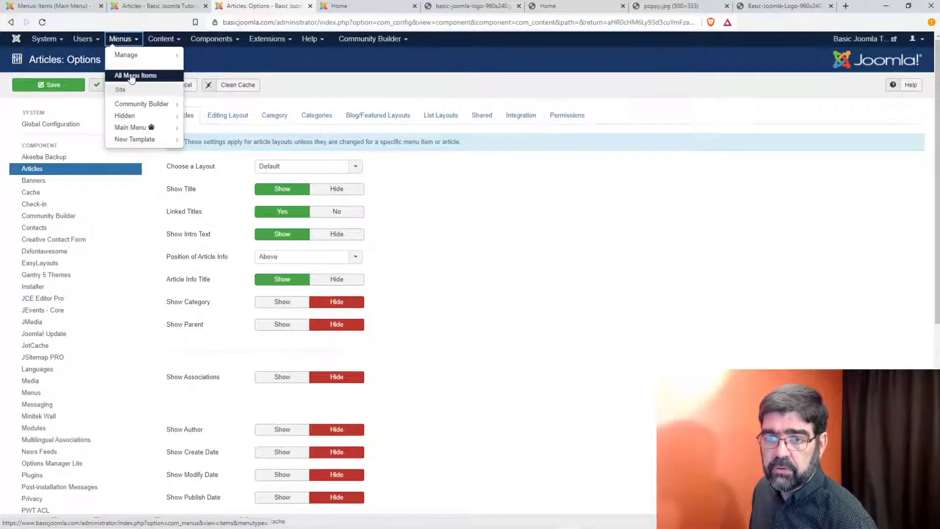
pyautogui.rightClick(132, 129)
pyautogui.click(161, 133)
pyautogui.click(304, 5)
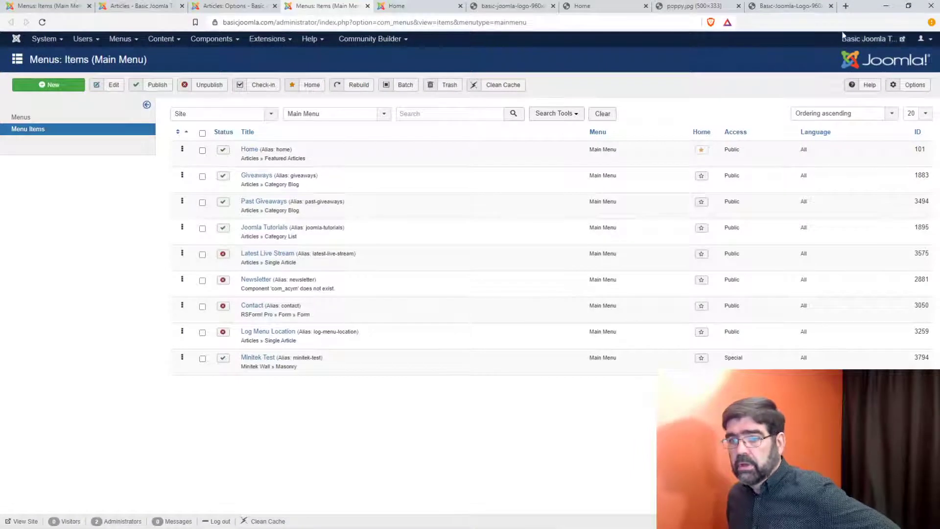
pyautogui.click(912, 85)
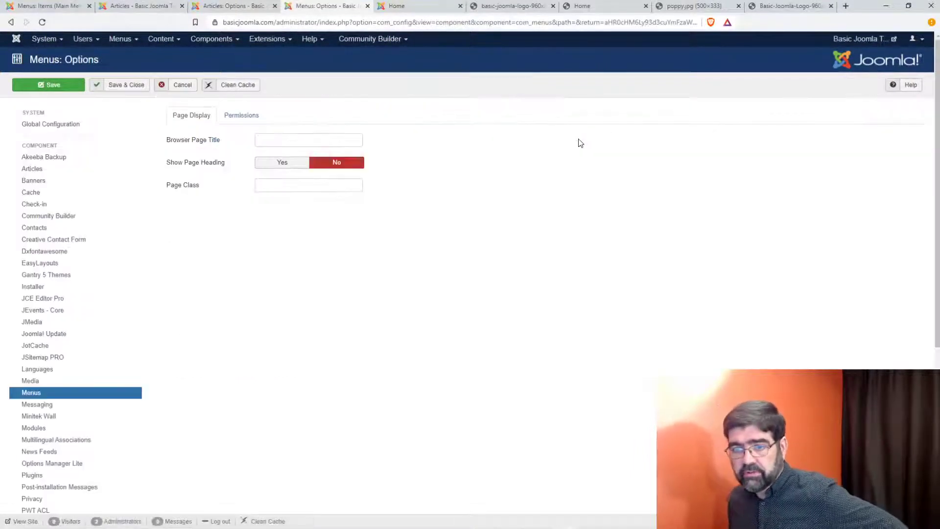
pyautogui.moveTo(205, 171)
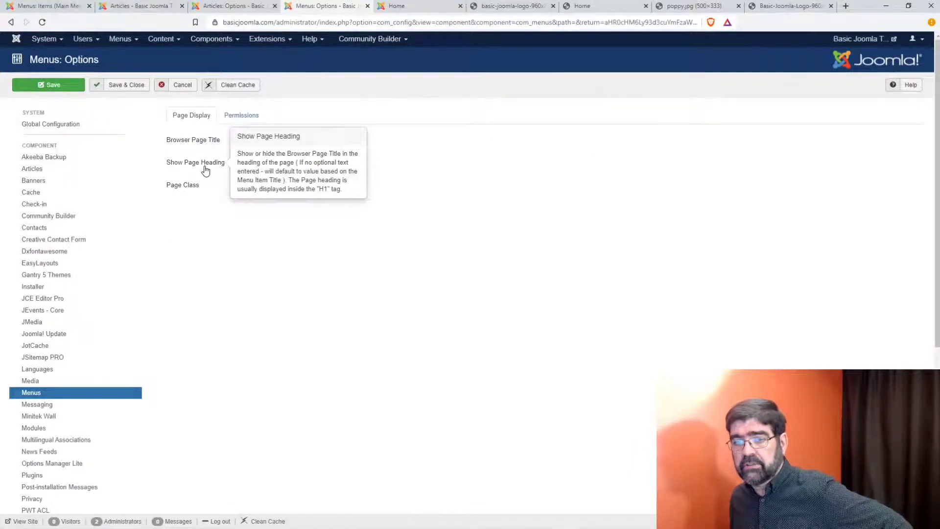
pyautogui.click(331, 162)
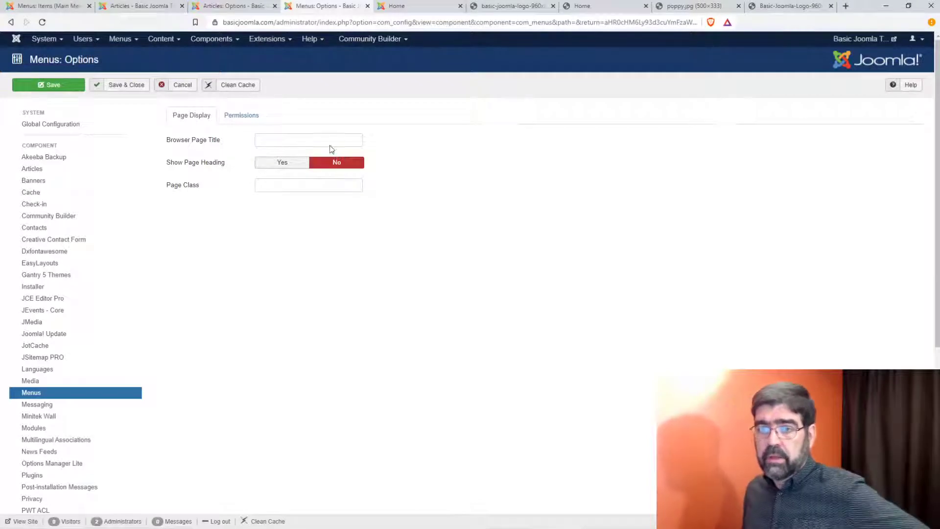
pyautogui.click(239, 116)
pyautogui.click(185, 85)
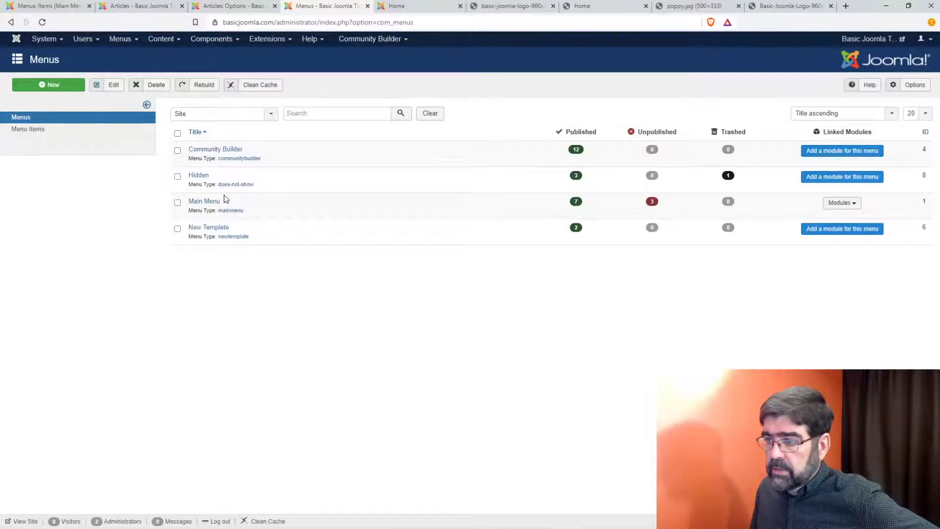
# Step: Check the Home item's Page Display tab and close it unchanged, with Show Page Heading at No
pyautogui.click(209, 201)
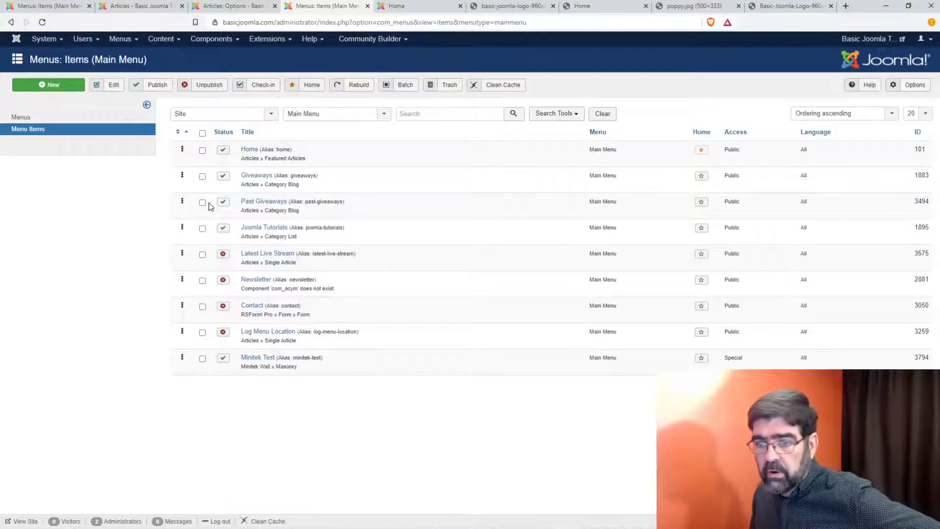
pyautogui.click(249, 152)
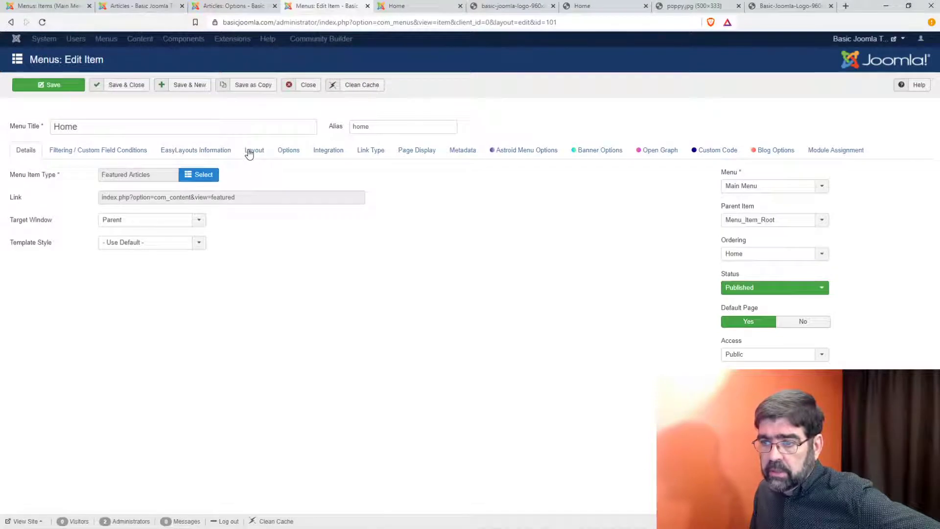
pyautogui.click(403, 151)
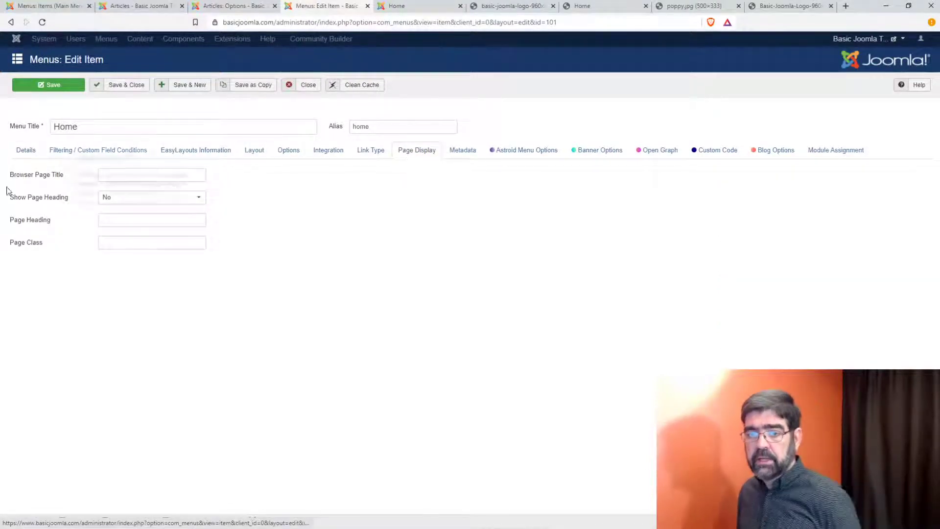
pyautogui.moveTo(28, 201)
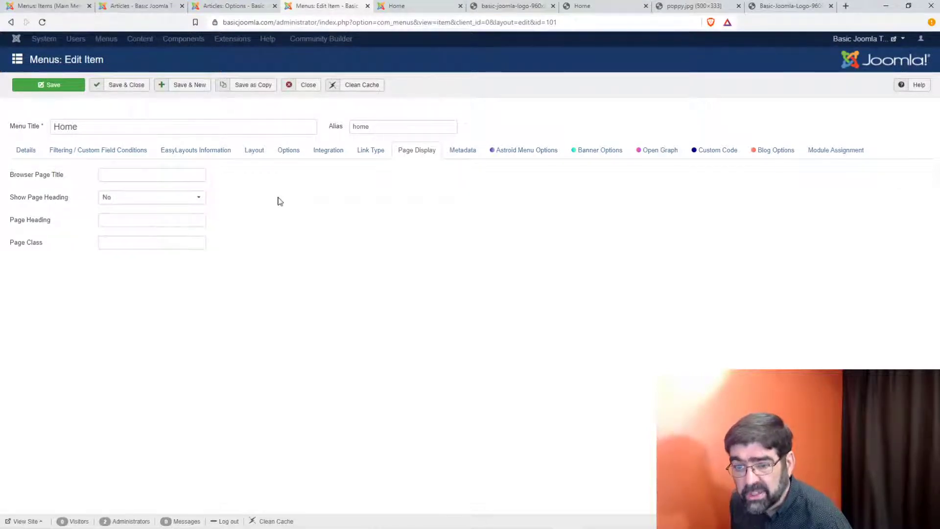
pyautogui.click(308, 85)
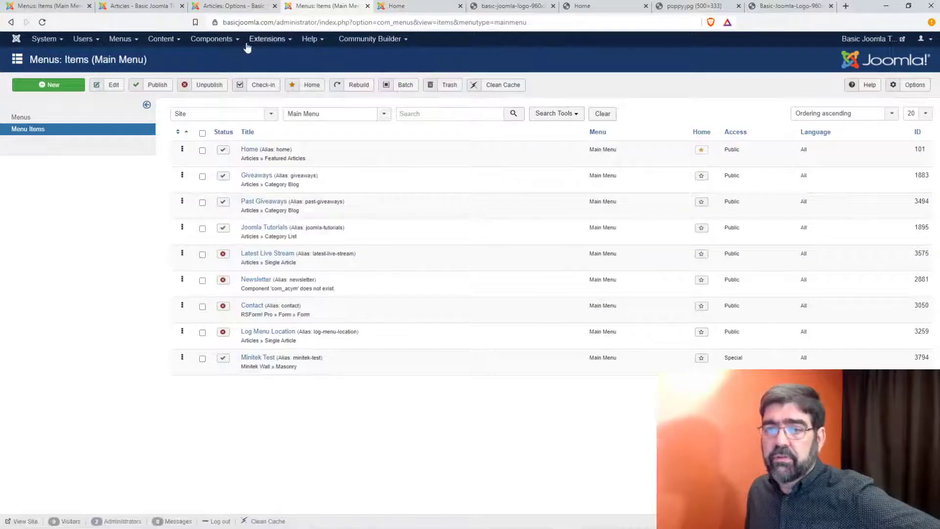
# Step: Open sh404SEF from Components in a new tab and toggle its URL optimization switch off
pyautogui.click(222, 40)
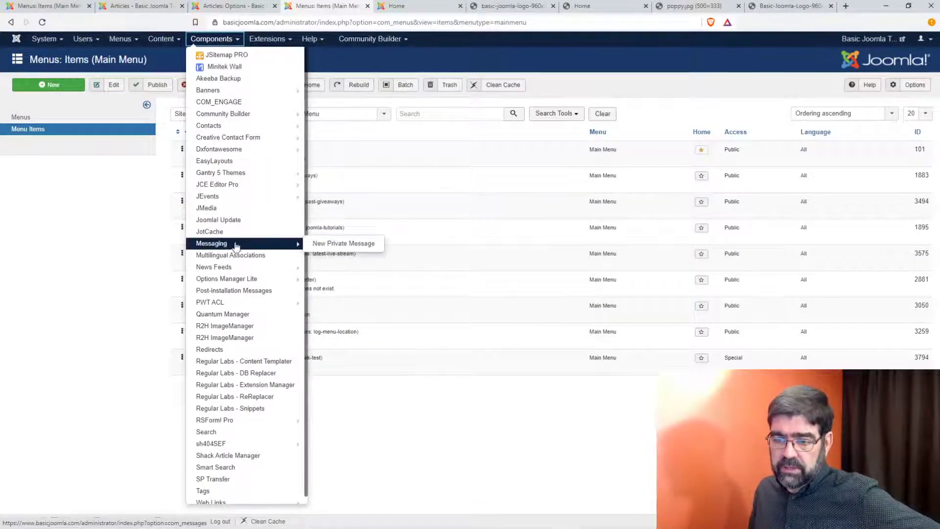
pyautogui.rightClick(242, 444)
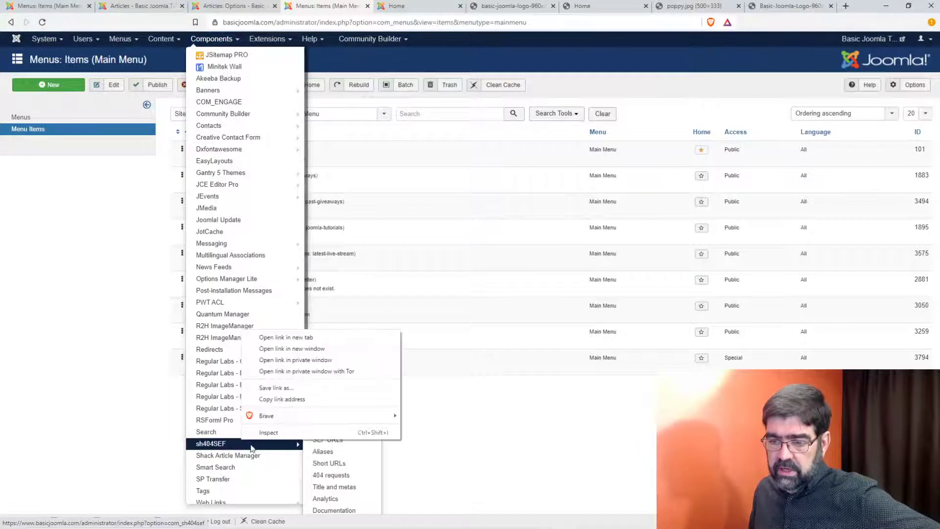
pyautogui.click(288, 338)
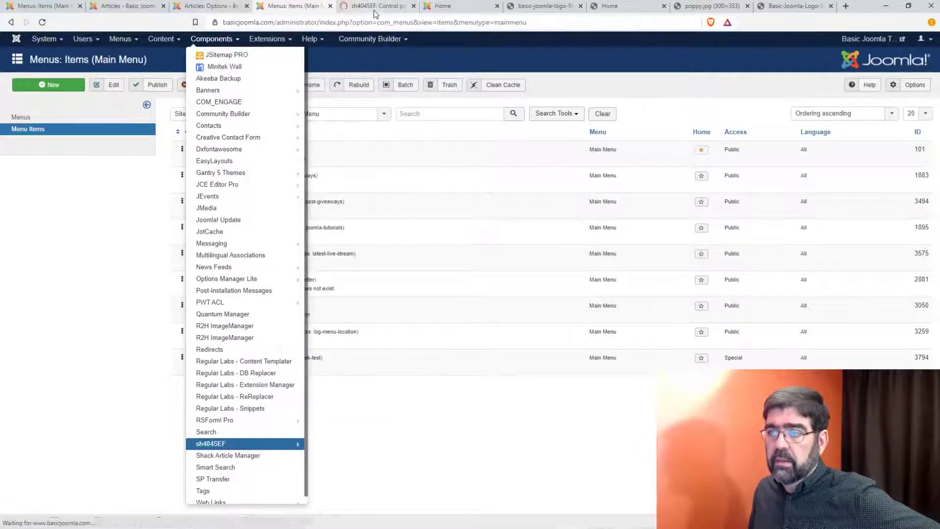
pyautogui.click(377, 6)
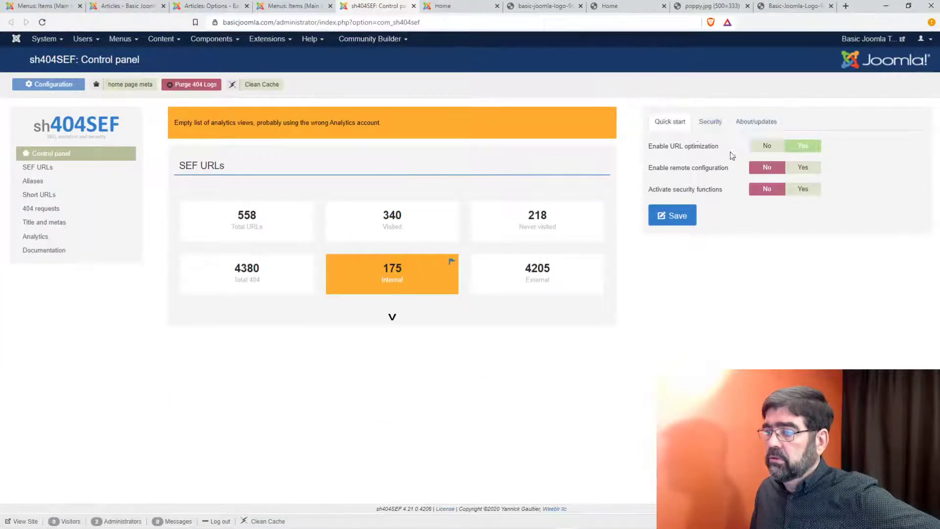
pyautogui.click(767, 147)
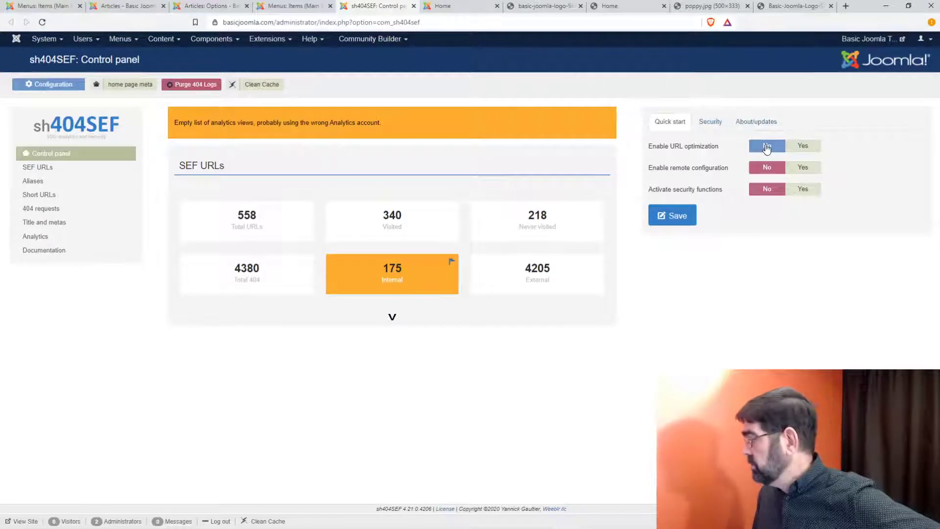
# Step: Review the Articles Options Blog/Featured layout and Categories settings in the other tab
pyautogui.click(131, 10)
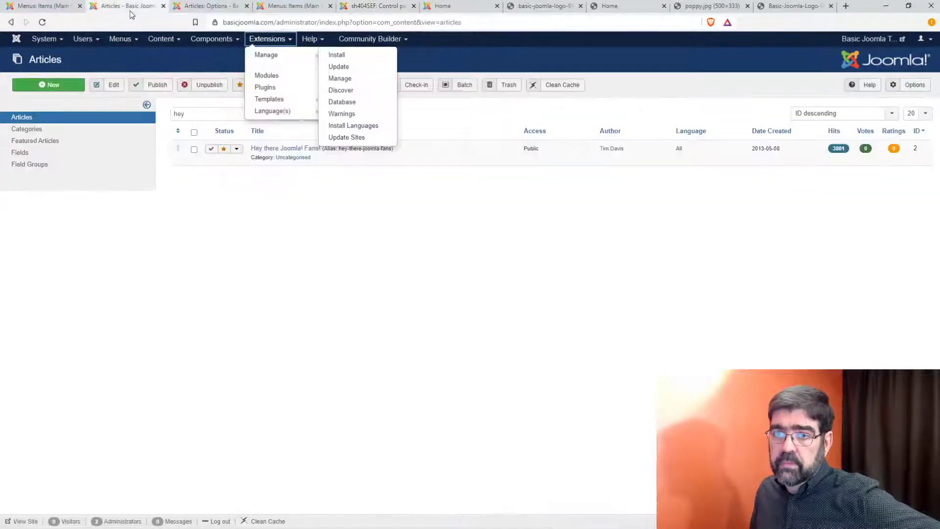
pyautogui.click(208, 9)
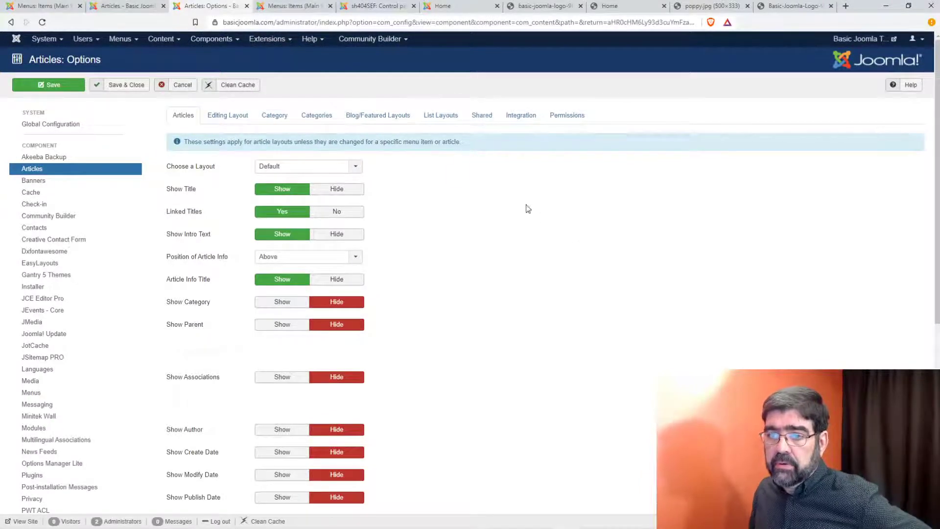
pyautogui.click(386, 118)
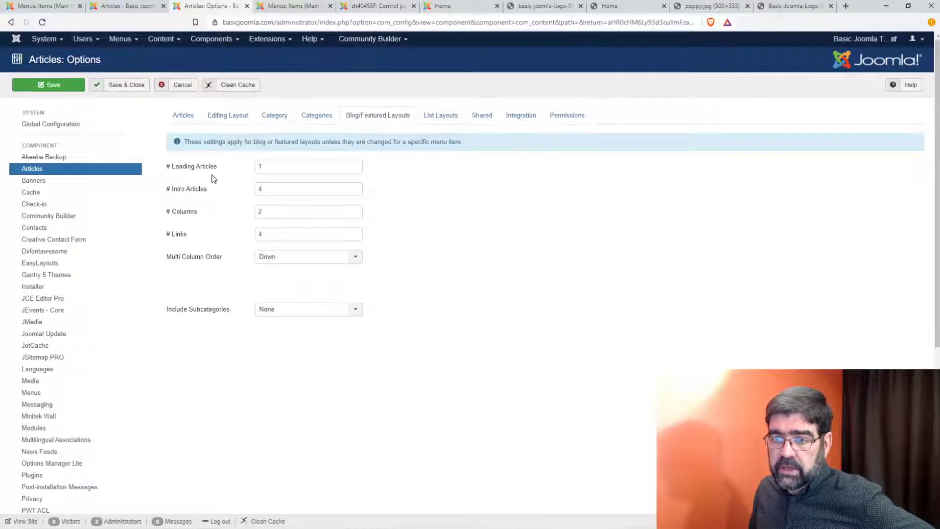
pyautogui.moveTo(200, 190)
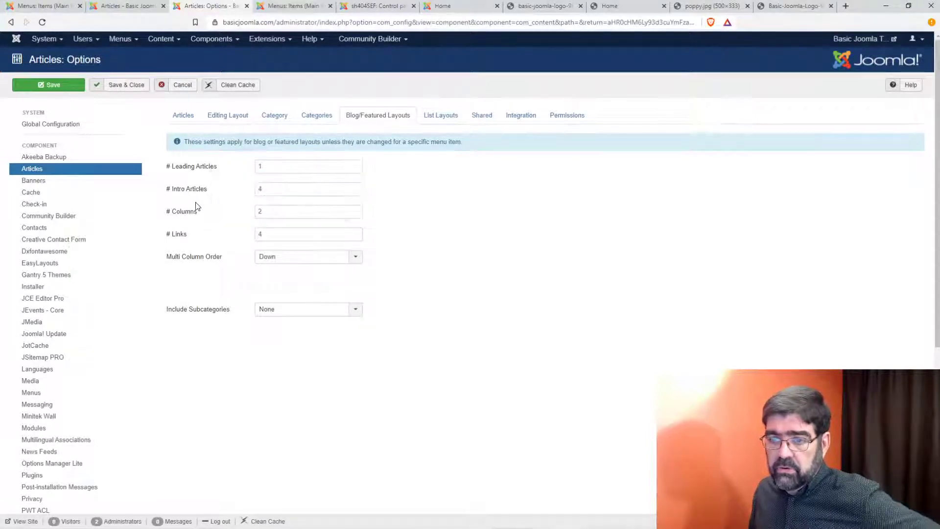
pyautogui.click(314, 116)
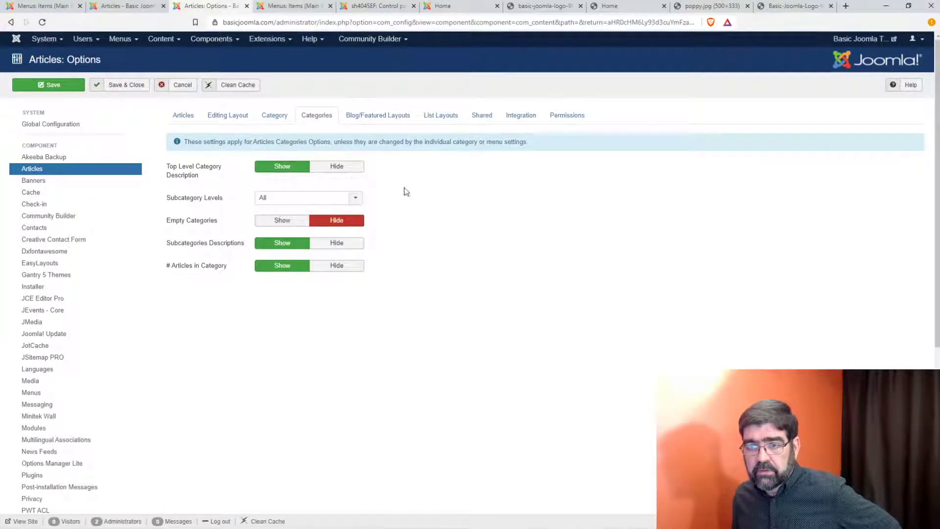
pyautogui.moveTo(190, 174)
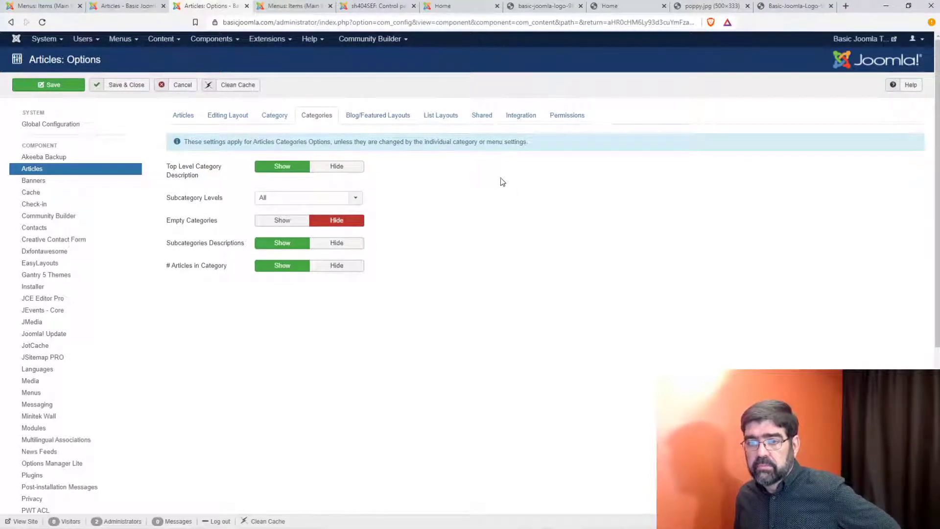
# Step: Reload the front page, then set sh404SEF URL optimization to Yes and save
pyautogui.click(359, 7)
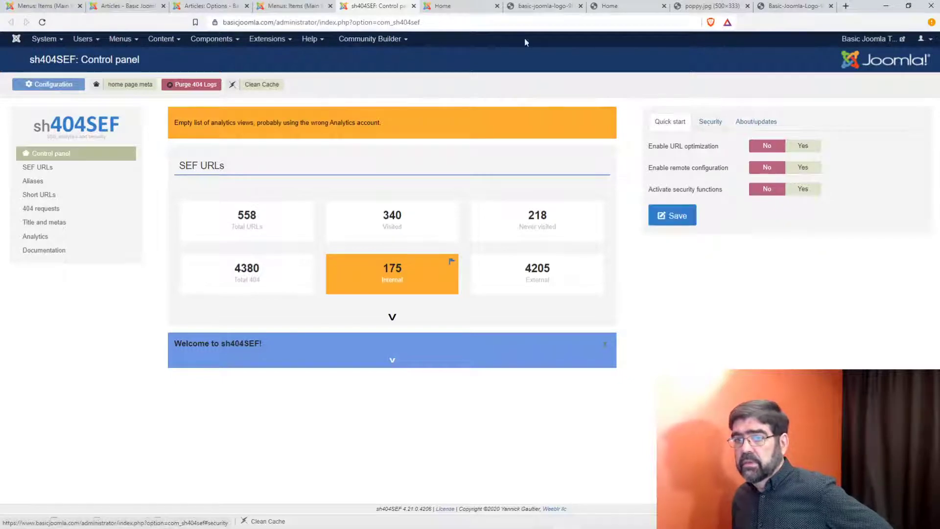
pyautogui.click(447, 7)
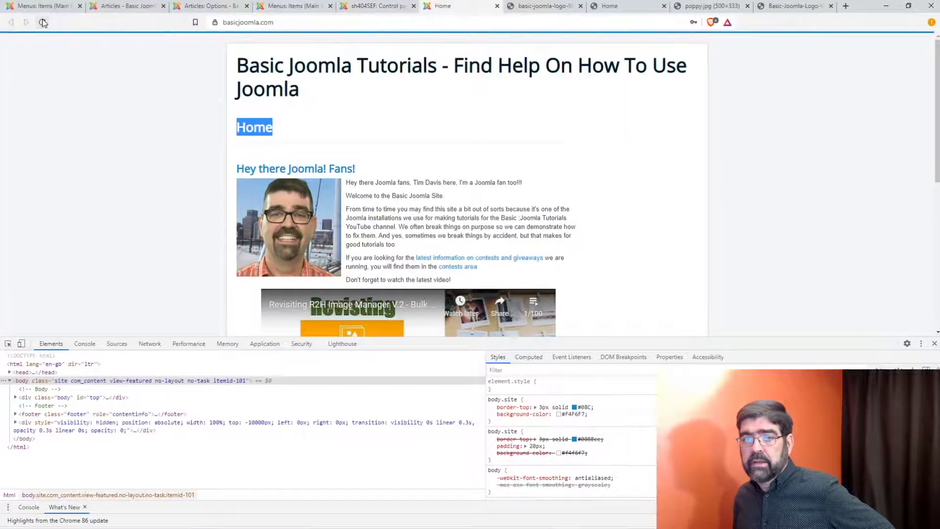
pyautogui.click(42, 22)
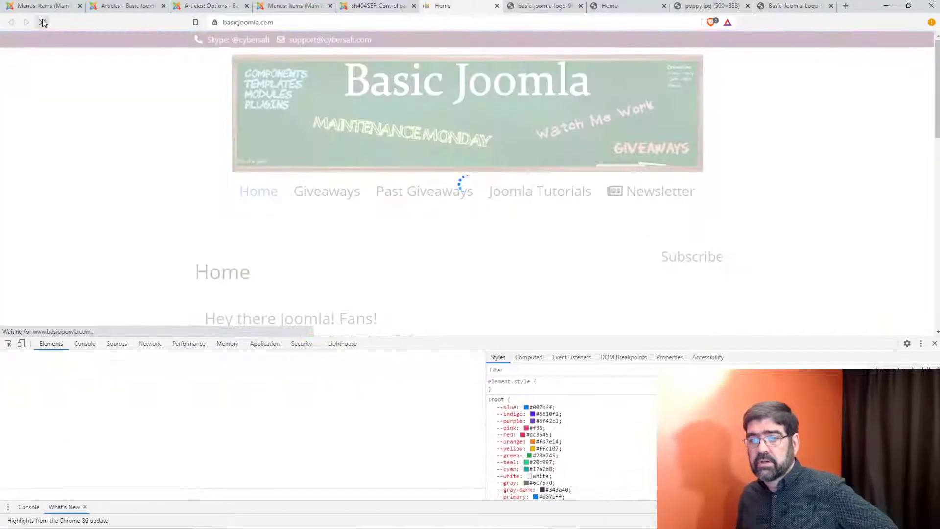
pyautogui.click(370, 10)
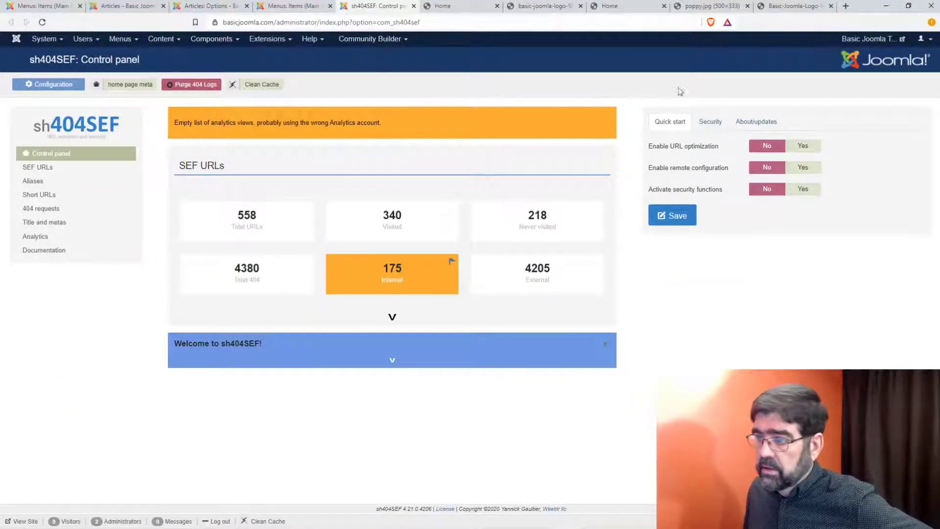
pyautogui.click(802, 146)
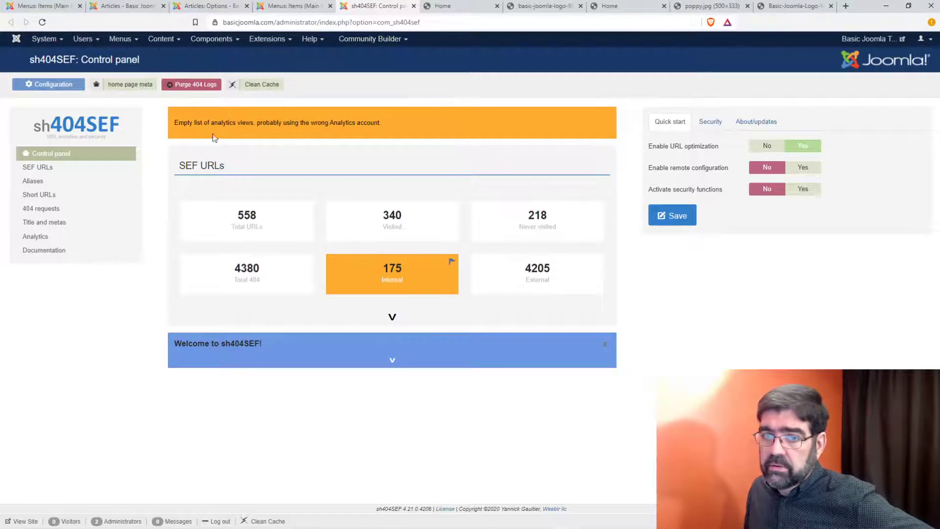
pyautogui.click(672, 215)
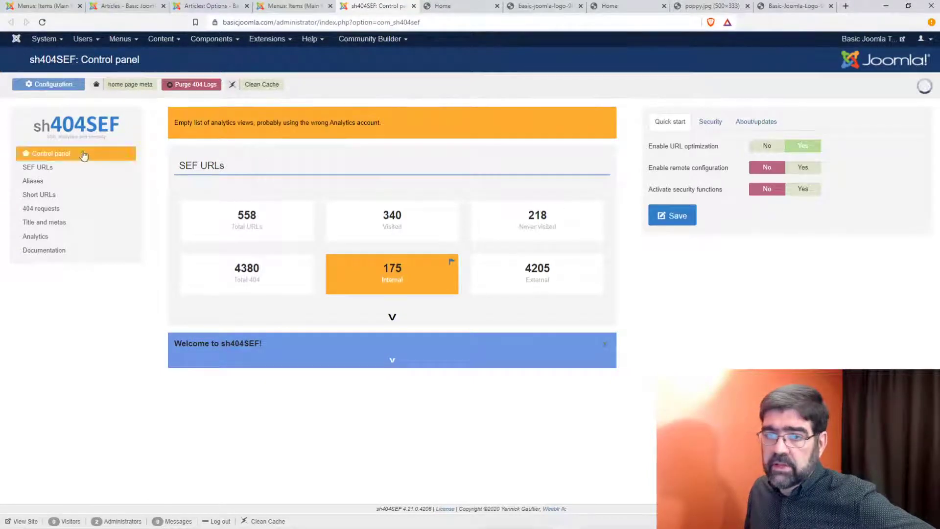
# Step: Open the full sh404SEF Configuration and scroll through its Advanced general settings
pyautogui.click(62, 87)
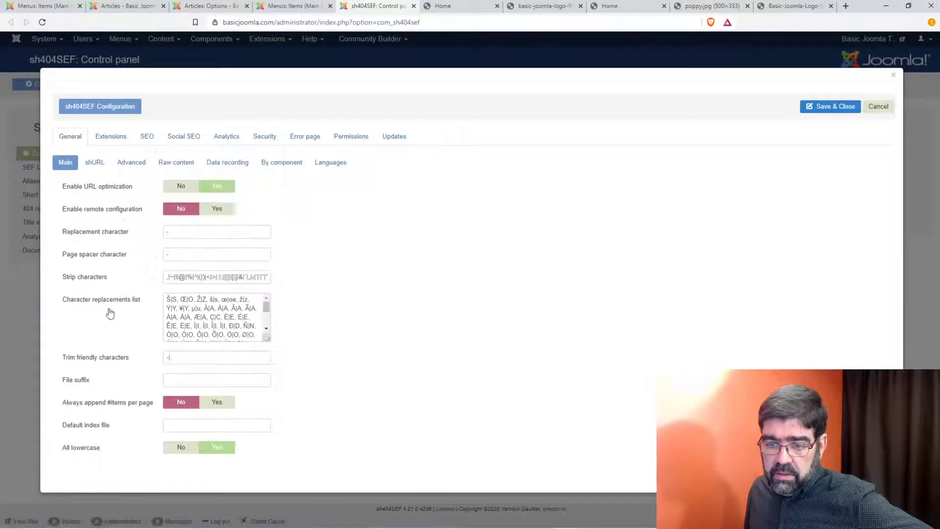
pyautogui.moveTo(112, 195)
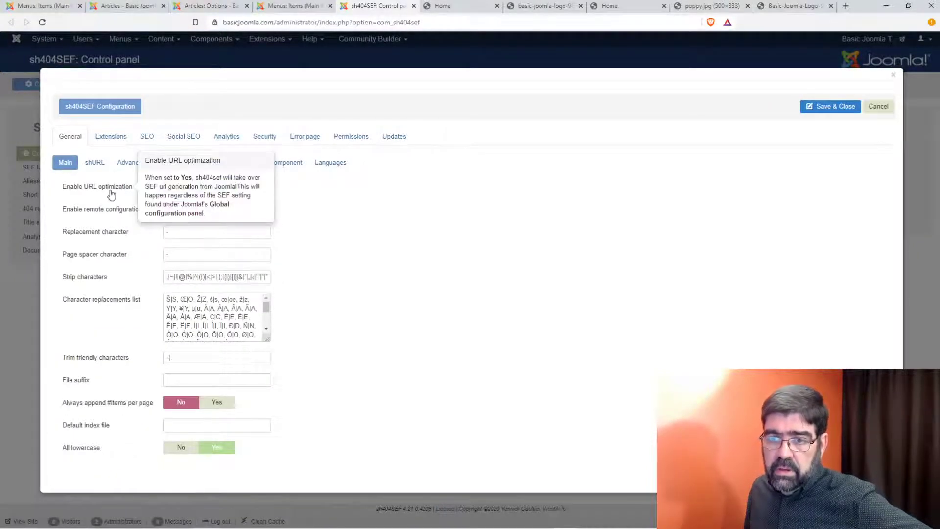
pyautogui.click(137, 166)
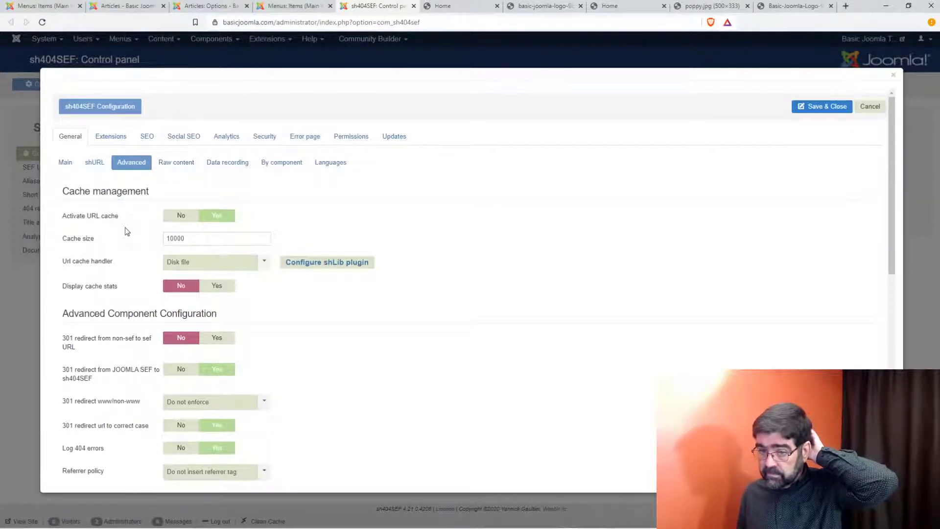
pyautogui.scroll(-1, 125, 227)
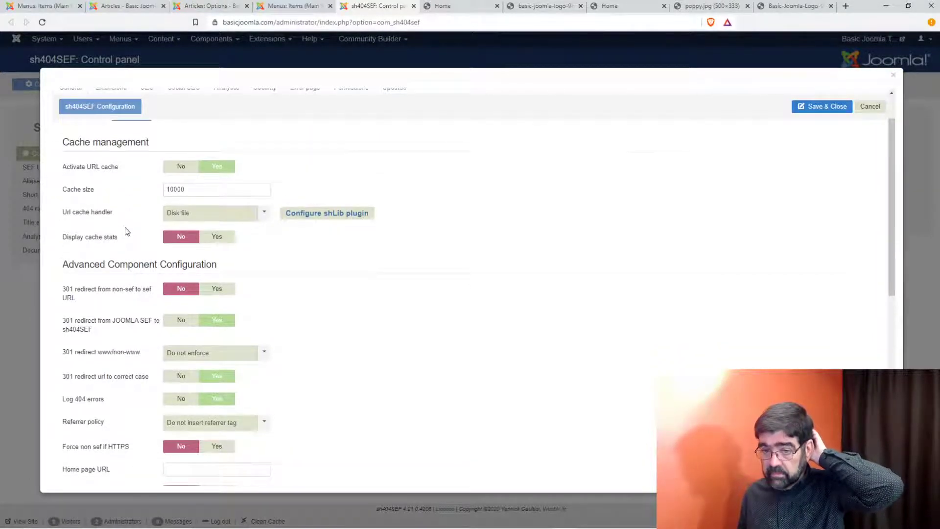
pyautogui.scroll(-1, 125, 228)
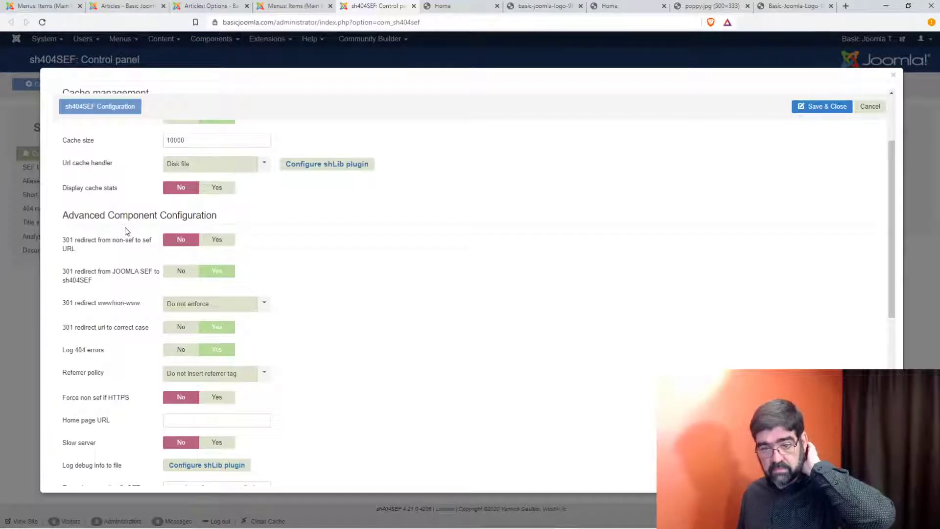
pyautogui.scroll(-4, 125, 227)
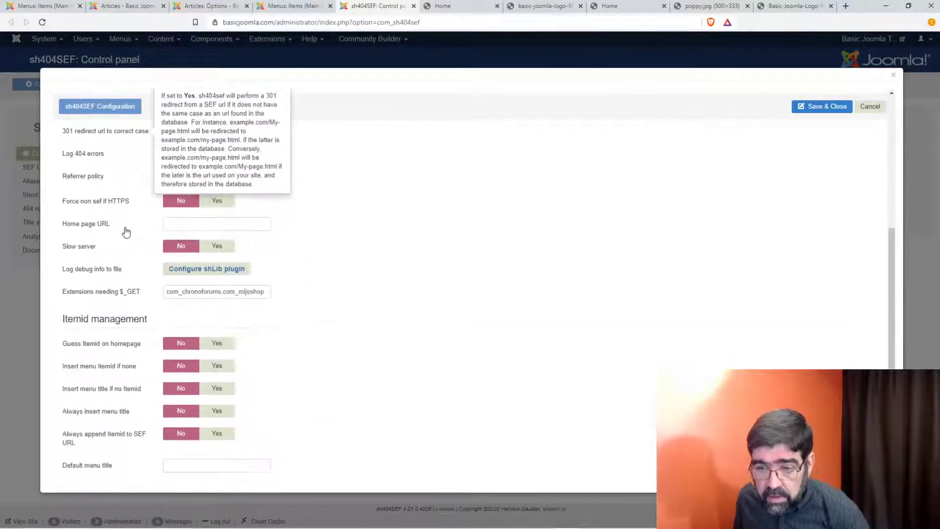
pyautogui.scroll(-3, 126, 232)
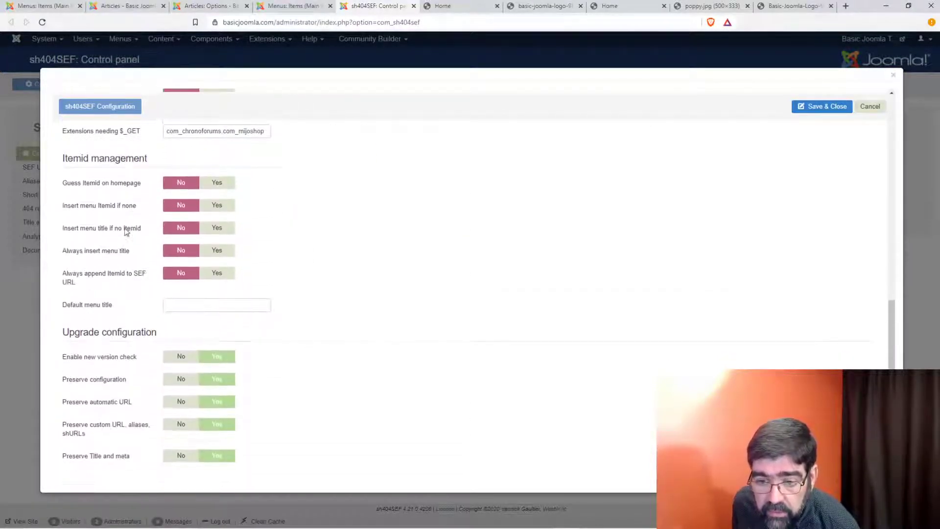
pyautogui.scroll(10, 126, 233)
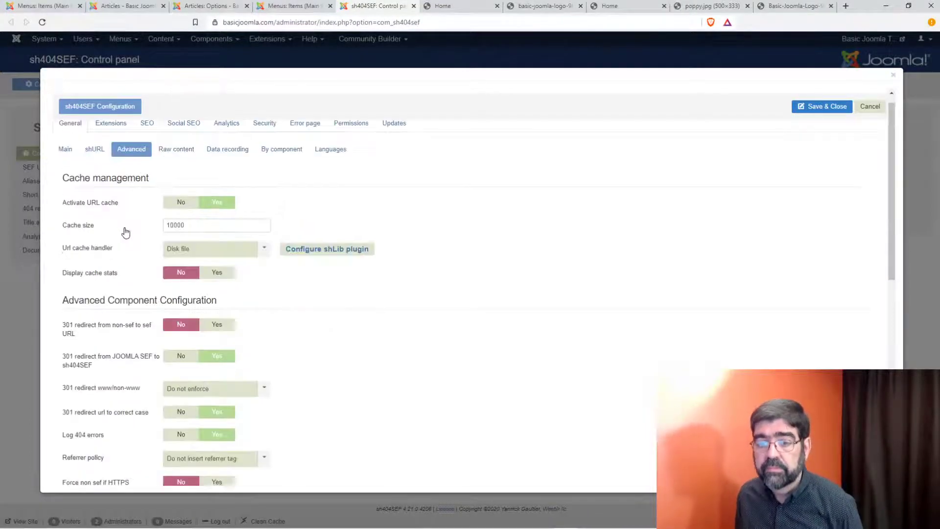
# Step: Browse the Raw content, Data recording and By component sub-tabs, then the Extensions URL settings
pyautogui.click(171, 149)
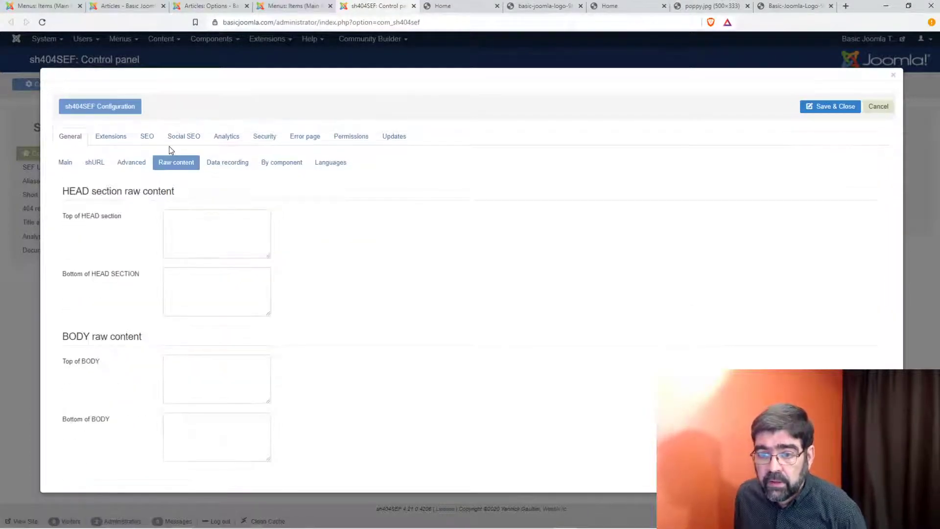
pyautogui.click(227, 163)
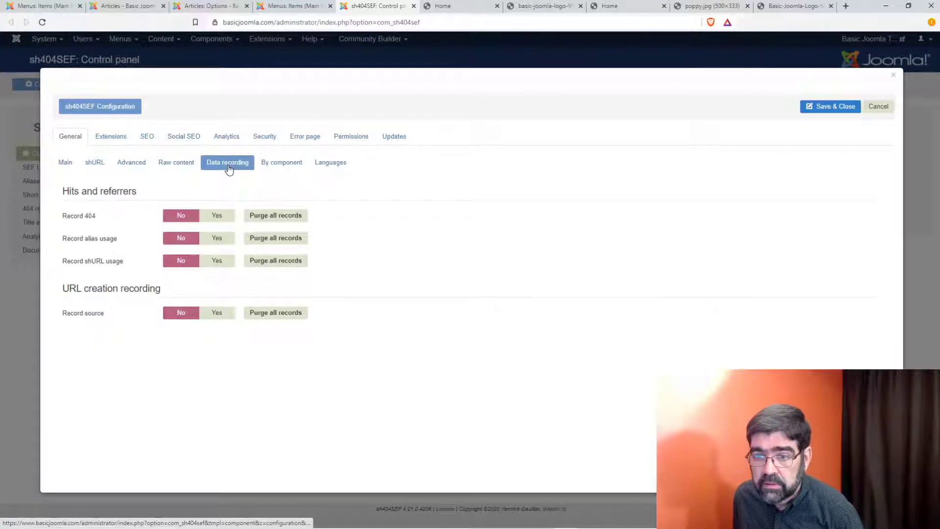
pyautogui.click(269, 167)
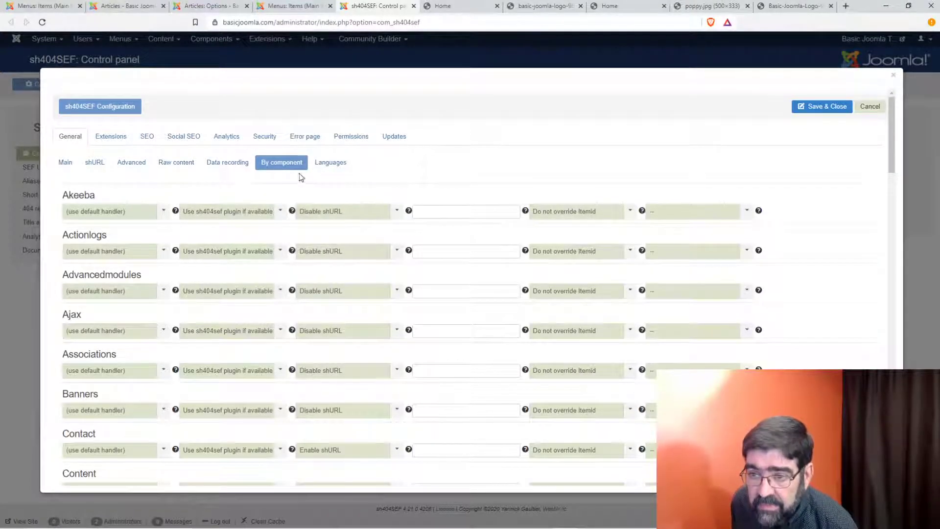
pyautogui.click(110, 138)
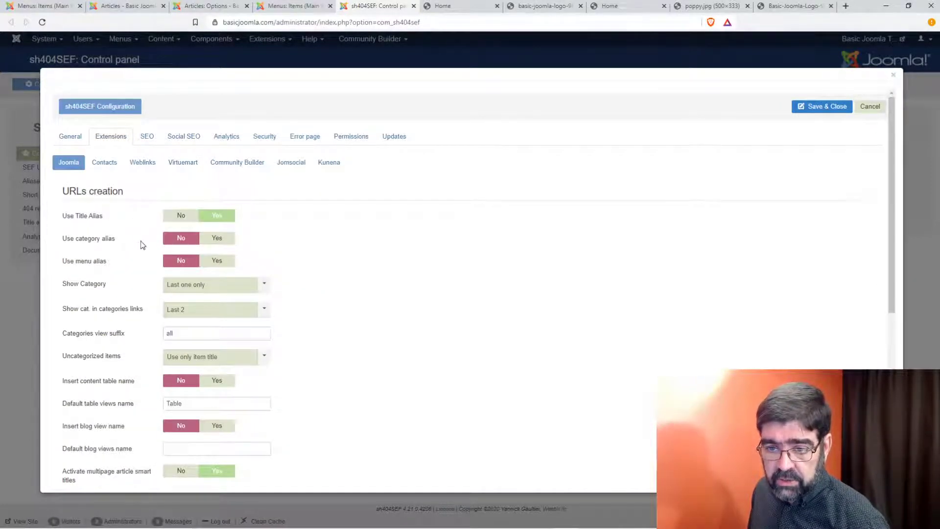
# Step: Scroll the Extensions settings, then open the SEO tab's Structured data sub-tab
pyautogui.scroll(-1, 141, 242)
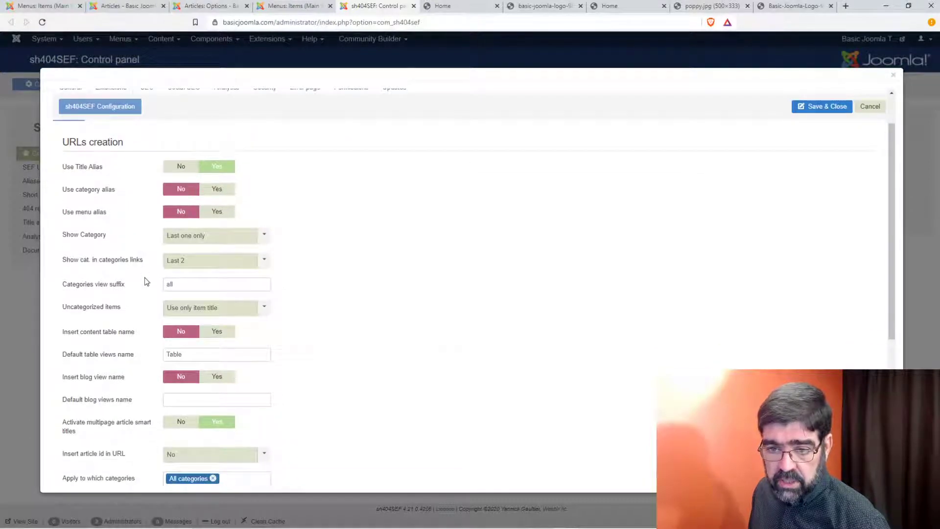
pyautogui.scroll(-1, 132, 338)
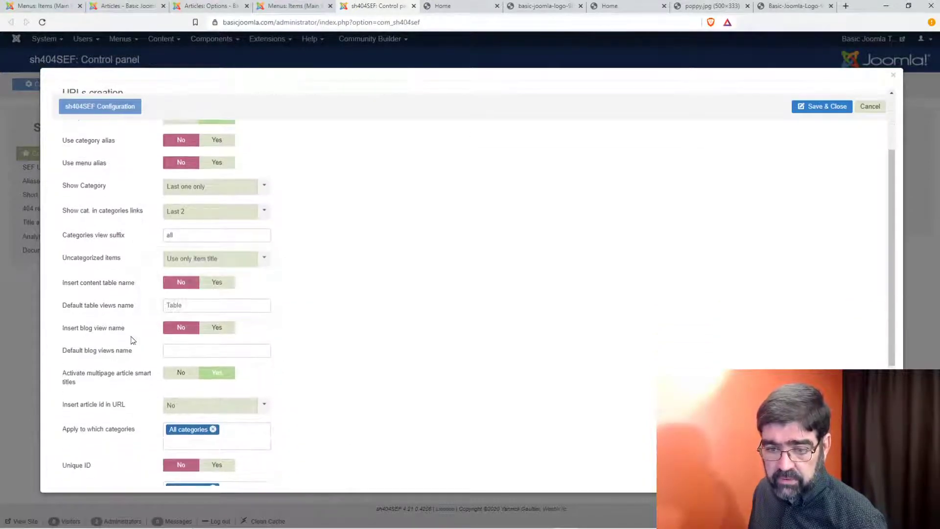
pyautogui.scroll(-1, 132, 343)
pyautogui.scroll(-3, 132, 343)
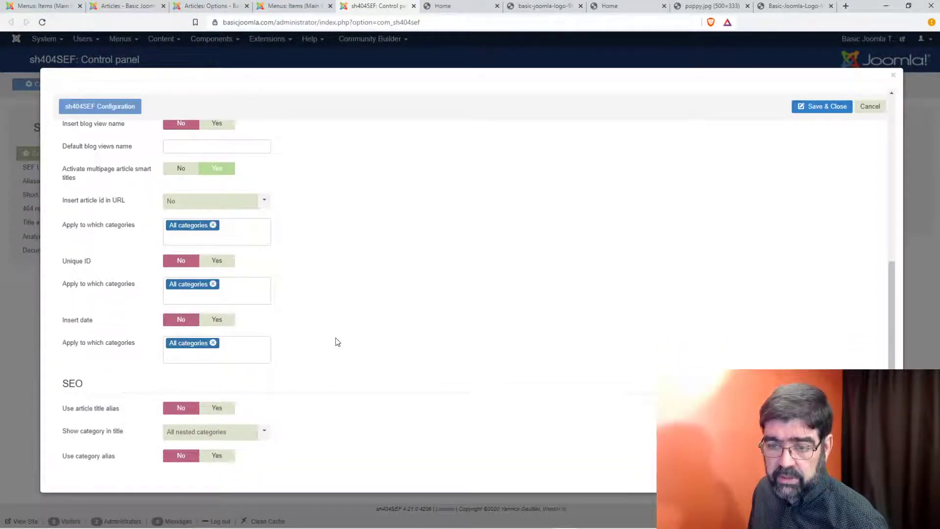
pyautogui.scroll(7, 338, 342)
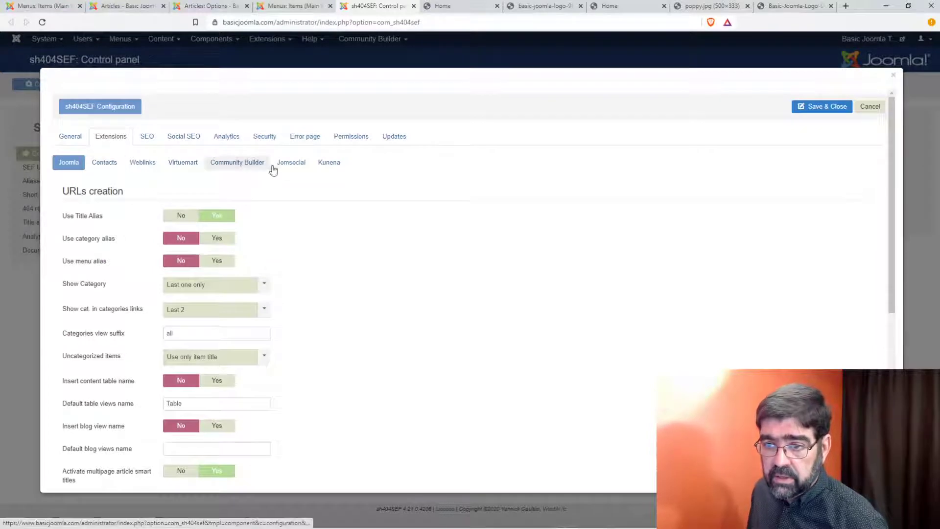
pyautogui.click(149, 141)
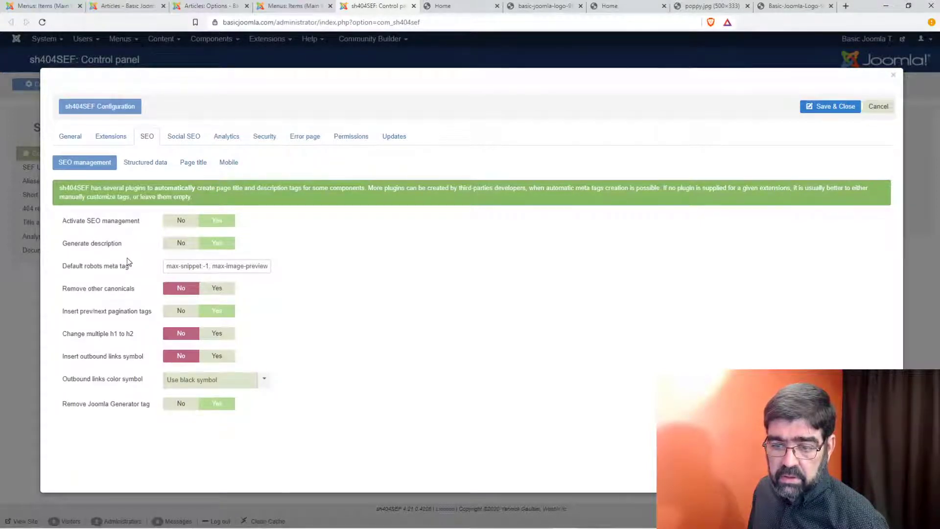
pyautogui.click(162, 163)
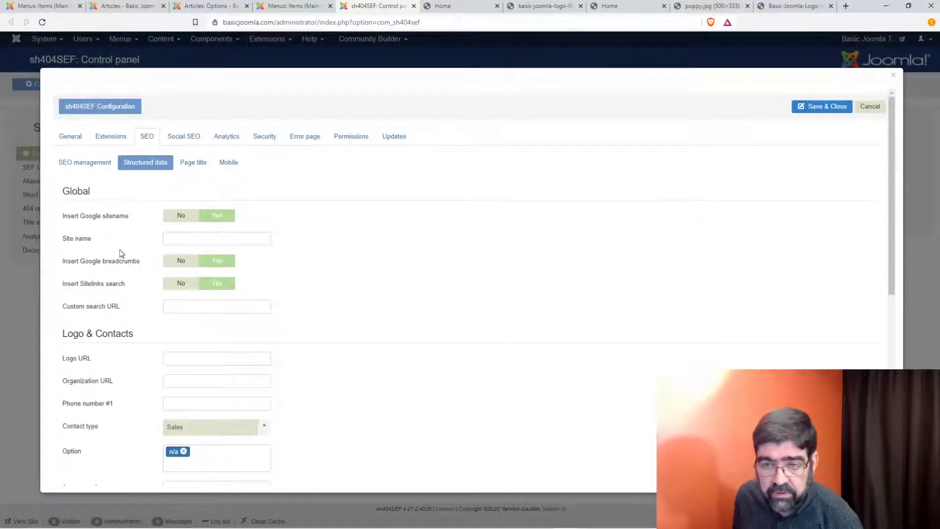
# Step: Review the SEO Page title and Mobile sub-tabs, then the Social SEO networking settings
pyautogui.scroll(-2, 116, 281)
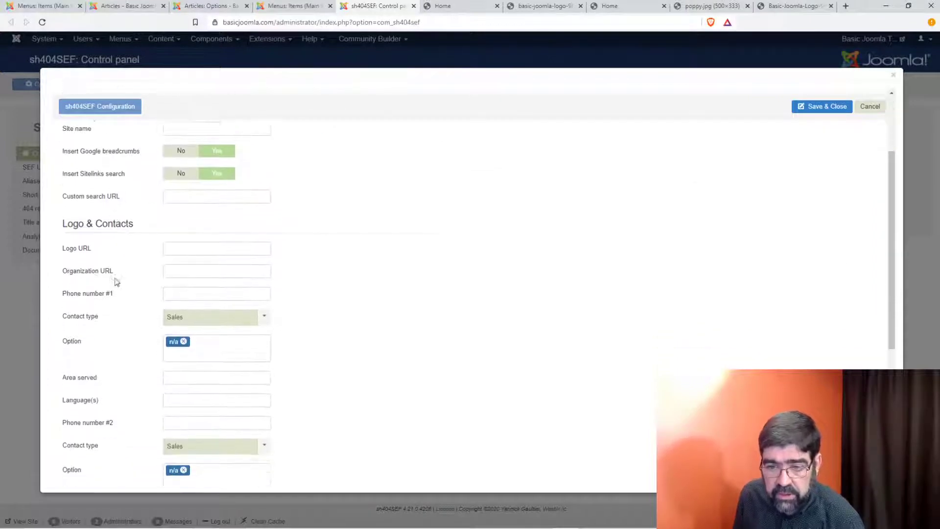
pyautogui.scroll(-5, 117, 281)
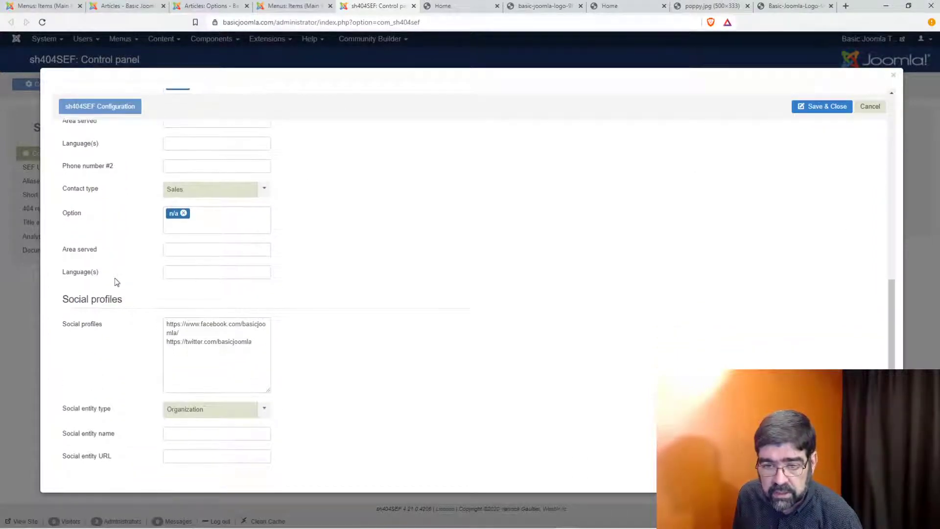
pyautogui.scroll(10, 117, 282)
pyautogui.click(193, 166)
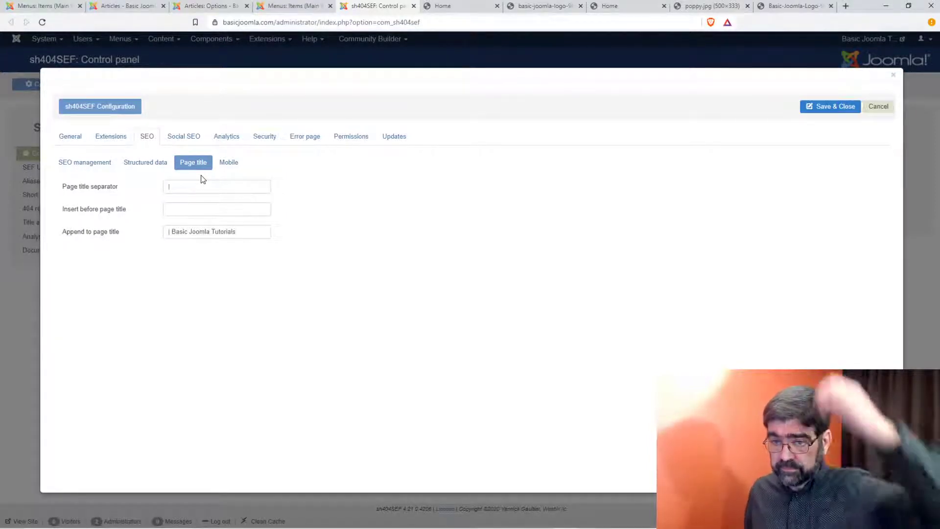
pyautogui.click(226, 163)
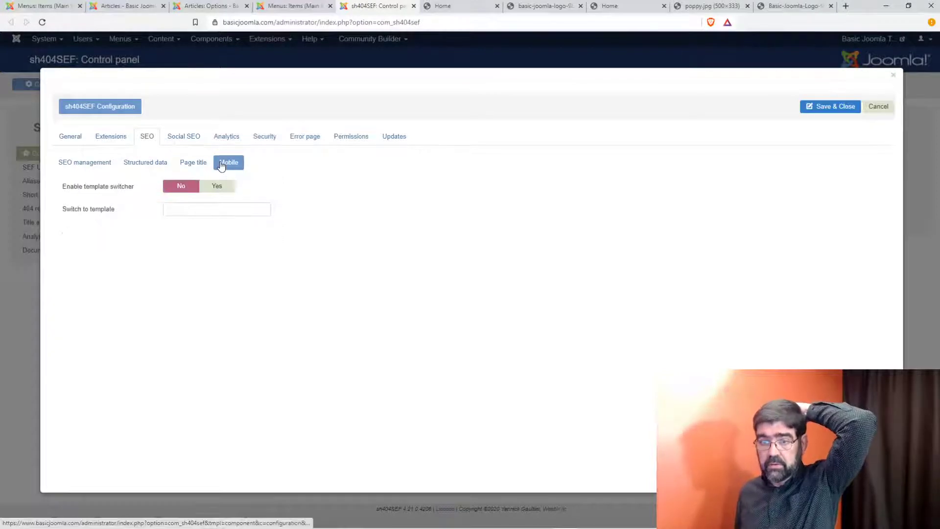
pyautogui.click(185, 132)
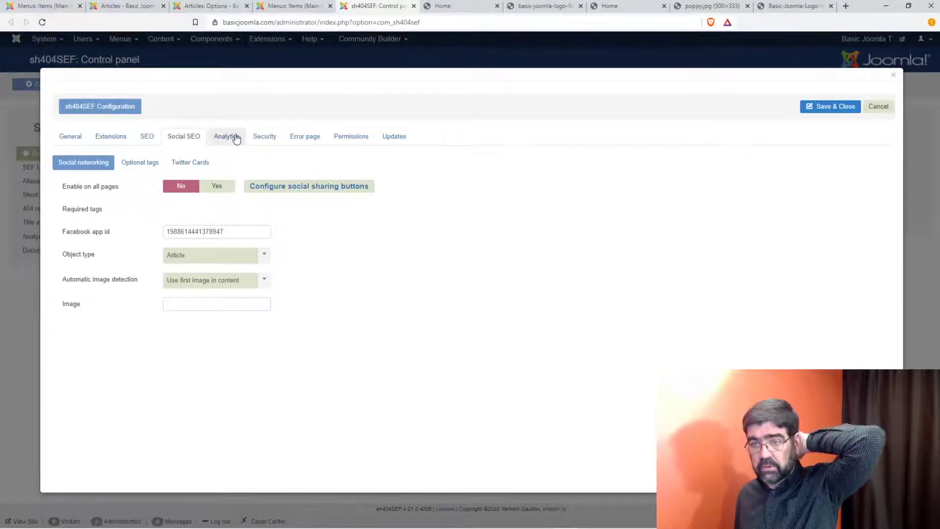
# Step: Review the Analytics, Security, Error page and Permissions tabs, then close the sh404SEF Configuration
pyautogui.click(236, 137)
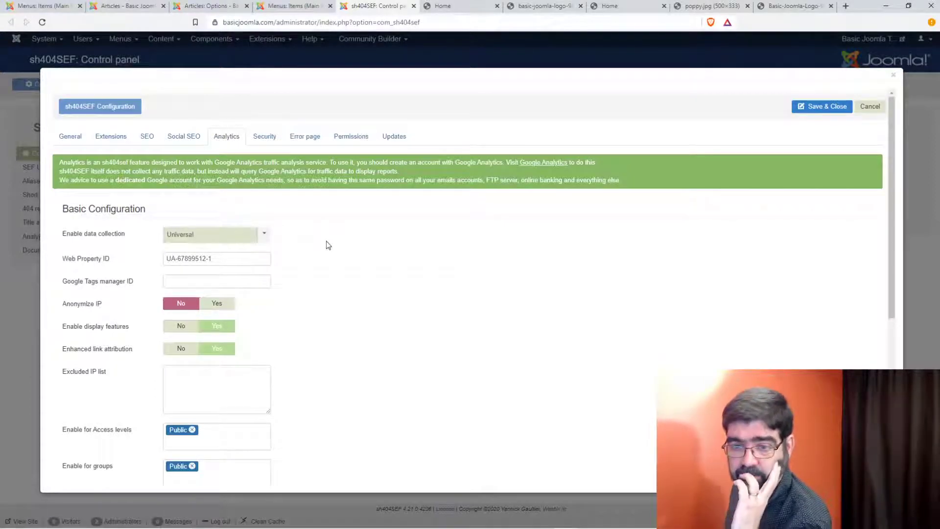
pyautogui.scroll(-1, 327, 242)
pyautogui.scroll(-4, 326, 242)
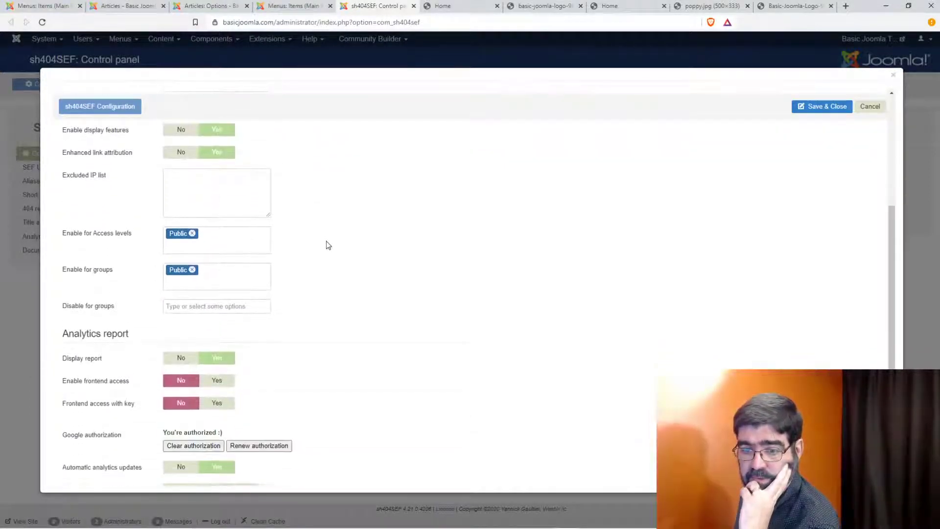
pyautogui.scroll(-2, 328, 245)
pyautogui.scroll(7, 328, 245)
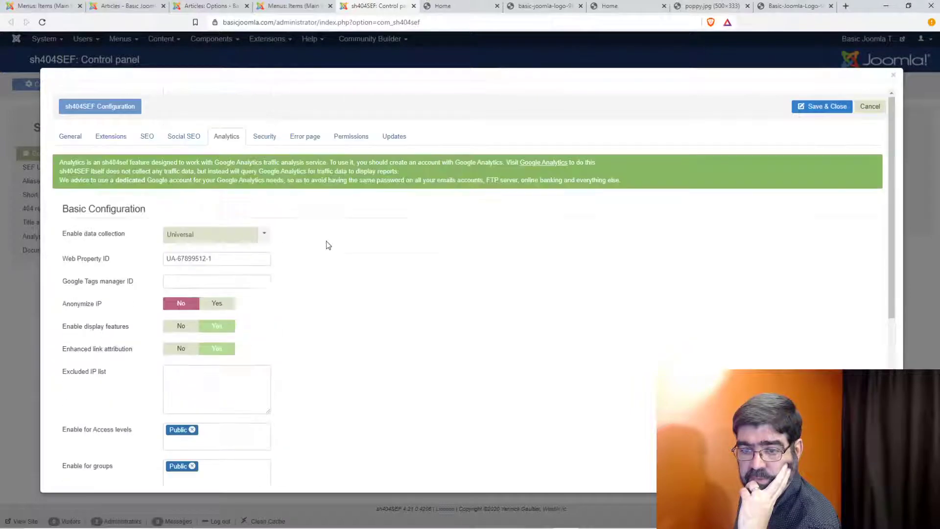
pyautogui.click(266, 137)
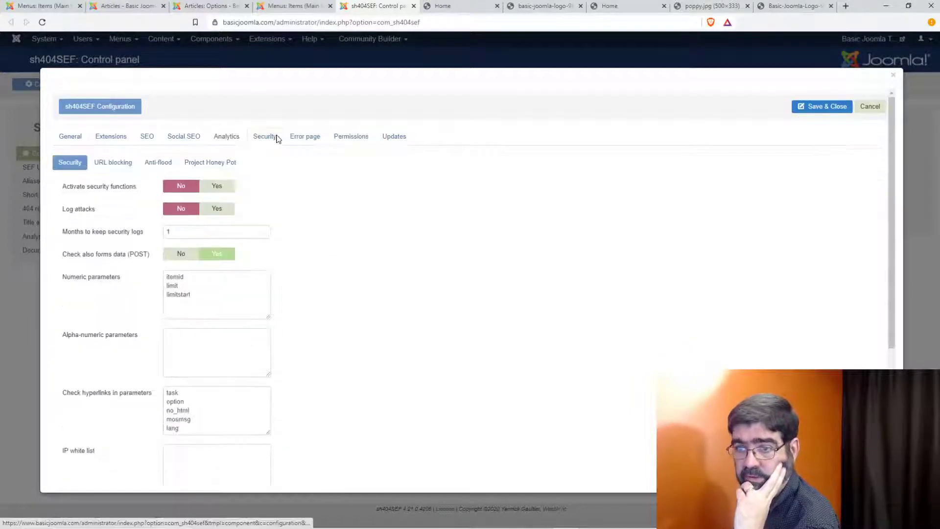
pyautogui.click(309, 139)
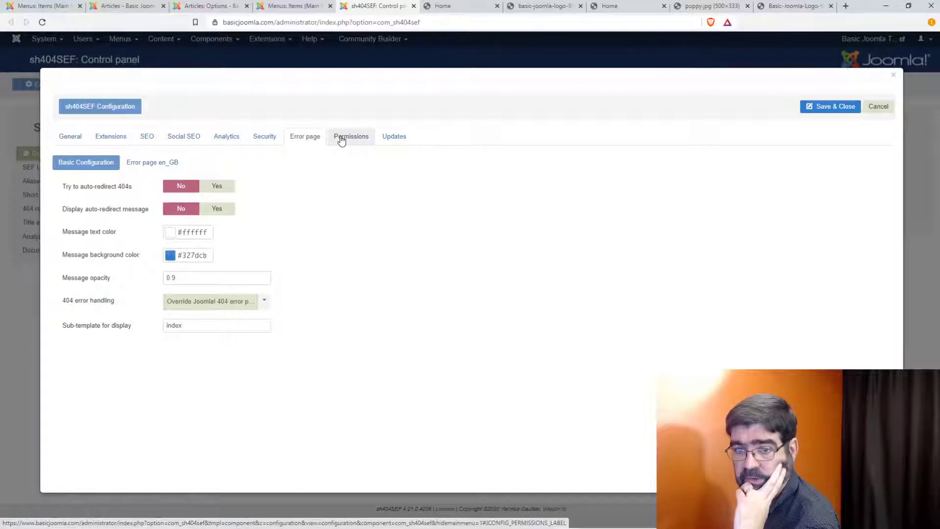
pyautogui.click(341, 141)
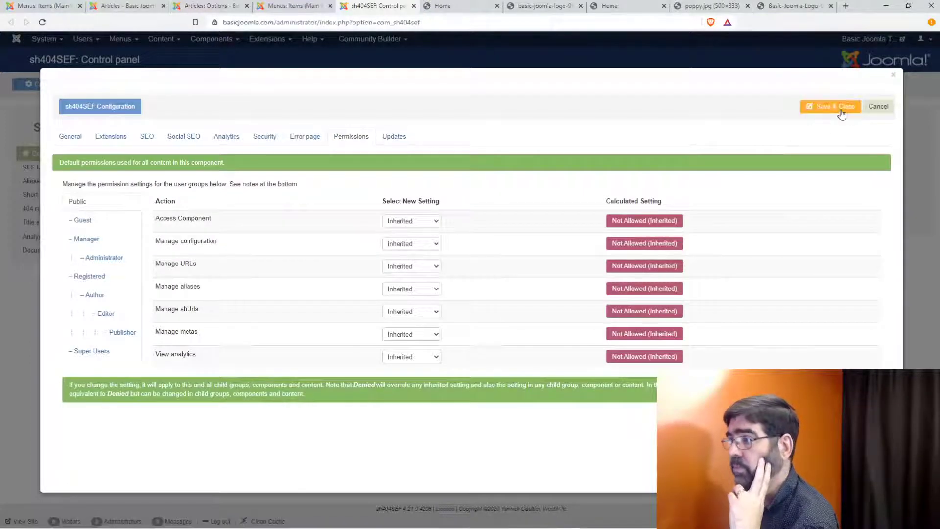
pyautogui.click(880, 108)
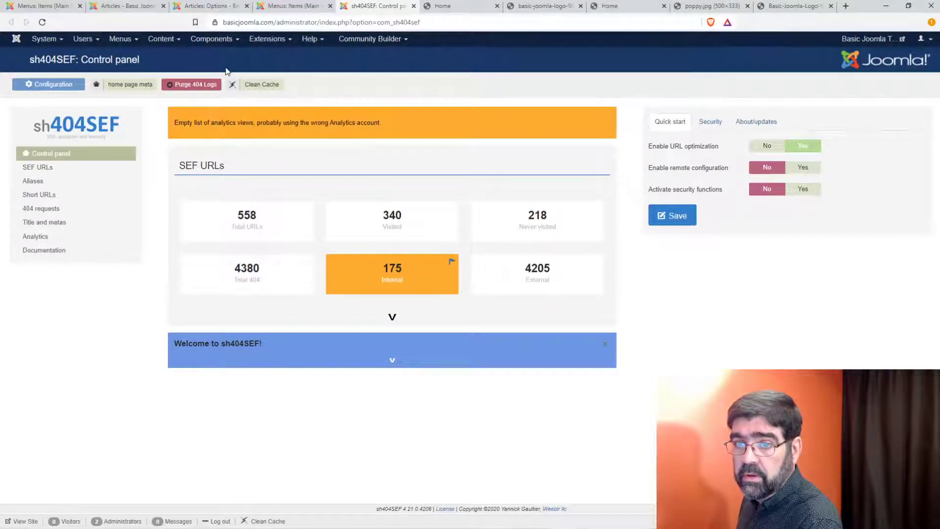
# Step: Go to Content > Articles and open the global Articles Options
pyautogui.click(165, 43)
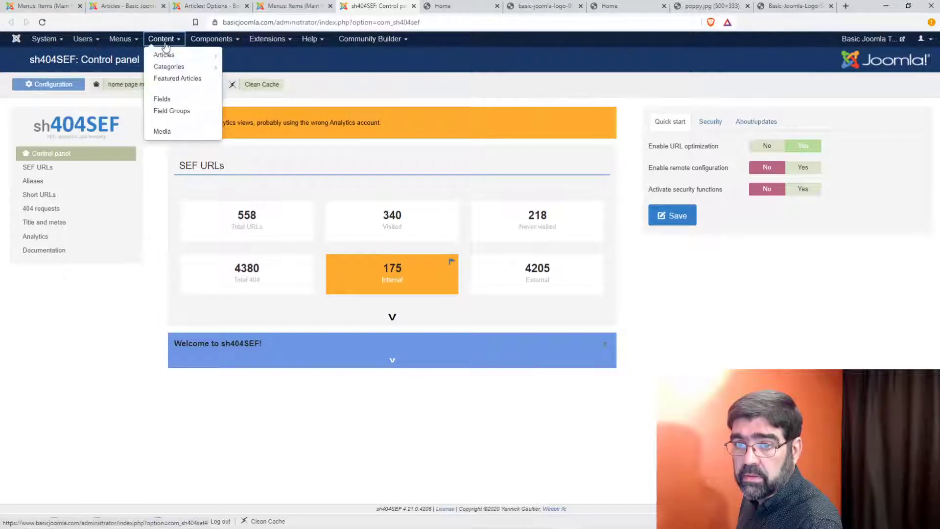
pyautogui.click(164, 54)
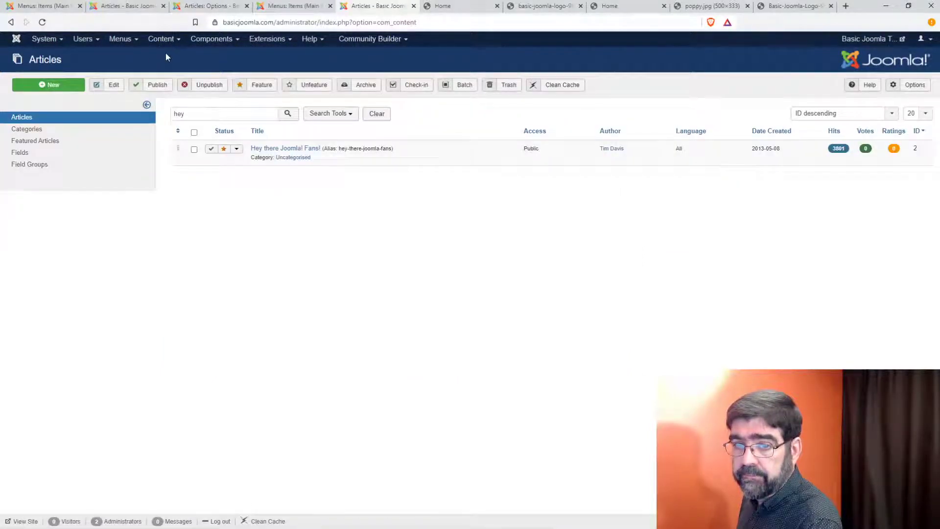
pyautogui.click(912, 84)
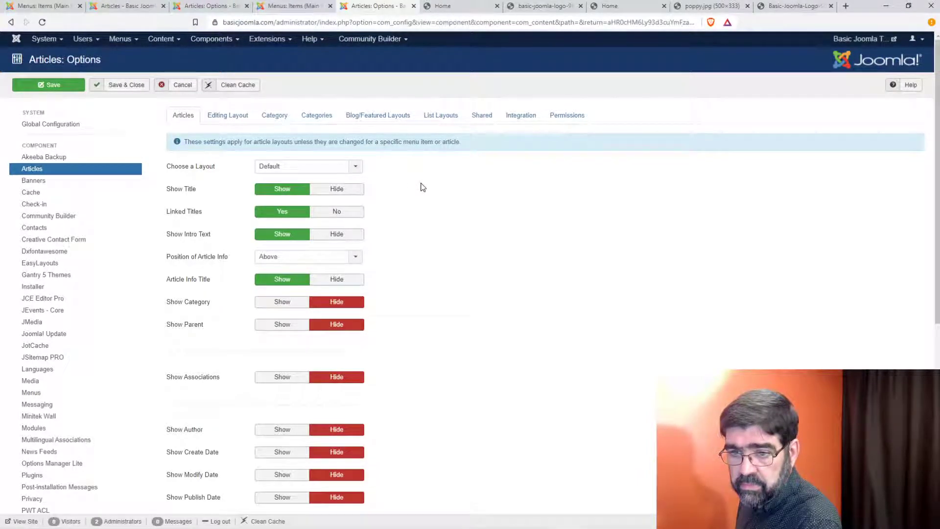
pyautogui.moveTo(184, 190)
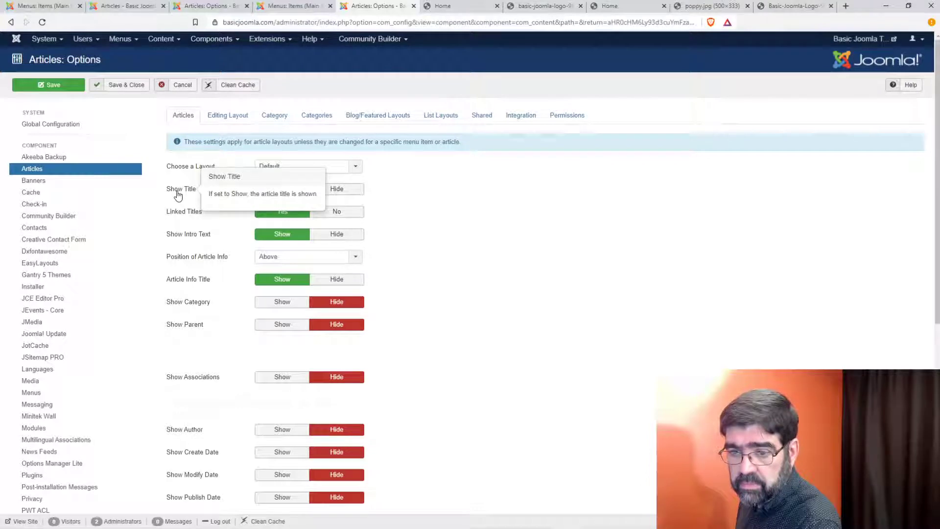
pyautogui.scroll(-2, 177, 195)
pyautogui.scroll(-1, 178, 195)
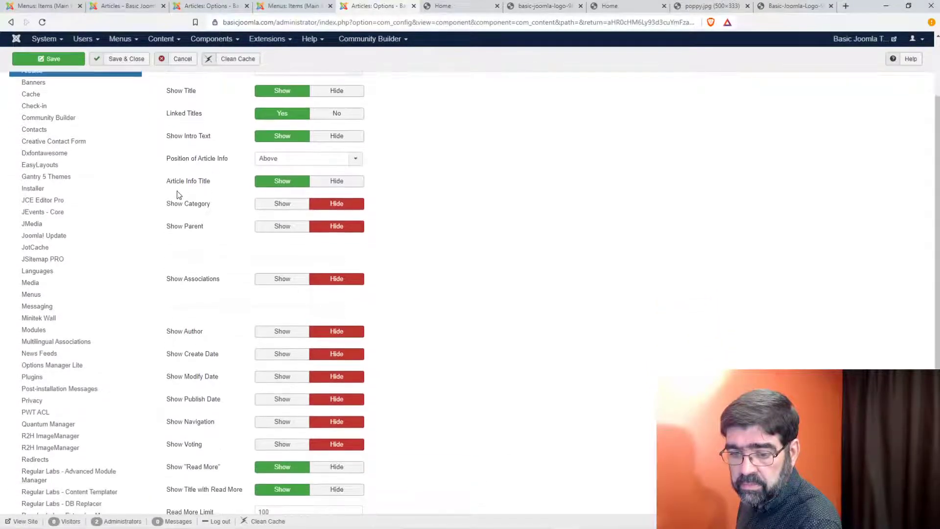
pyautogui.scroll(3, 186, 186)
# Step: Browse the Blog/Featured, List Layouts, Shared, Integration and Permissions tabs, returning to Articles
pyautogui.click(375, 117)
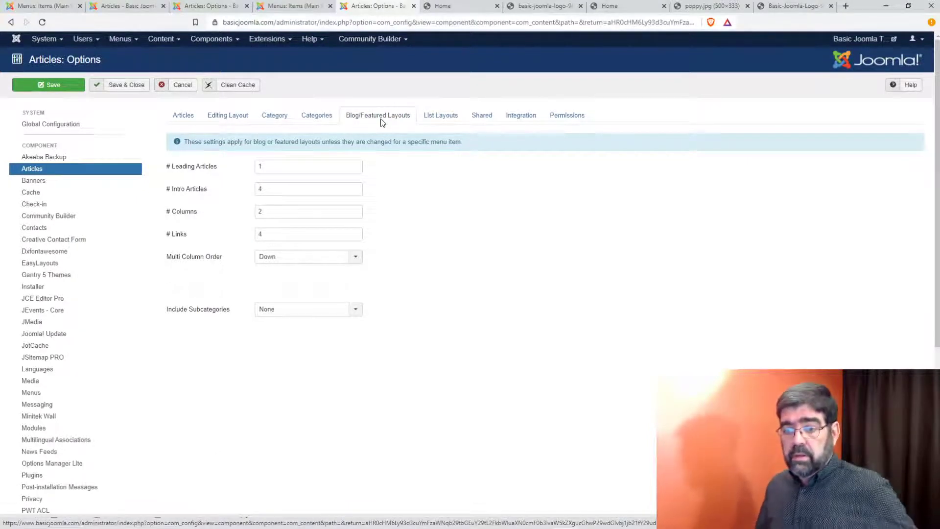
pyautogui.click(441, 116)
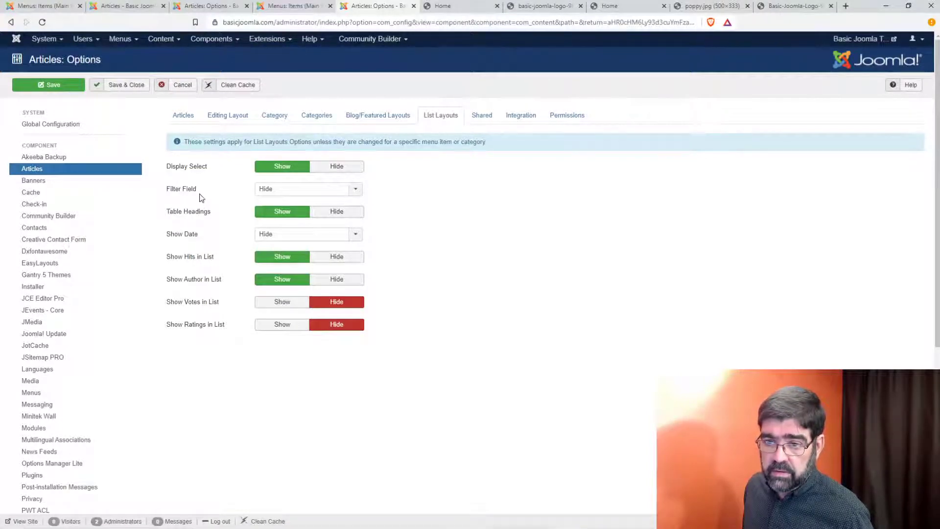
pyautogui.click(482, 118)
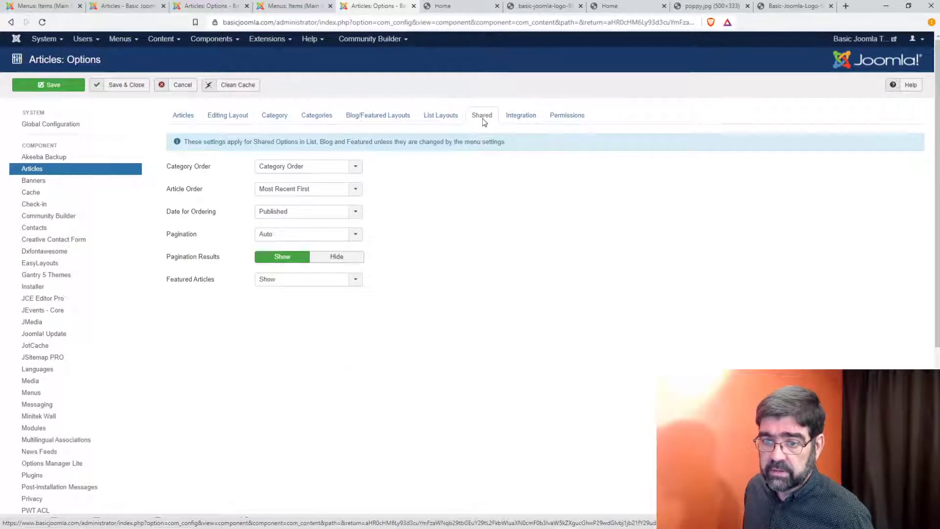
pyautogui.rightClick(484, 122)
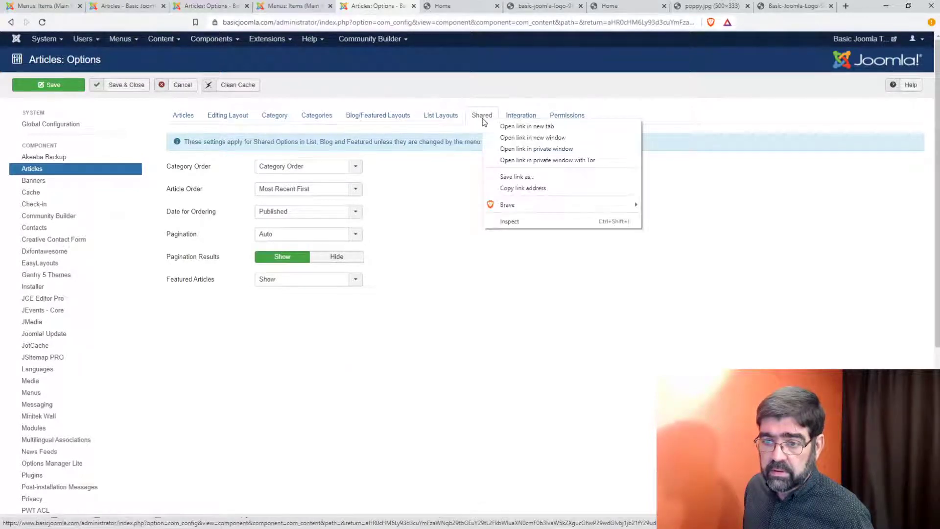
pyautogui.click(417, 189)
pyautogui.click(534, 120)
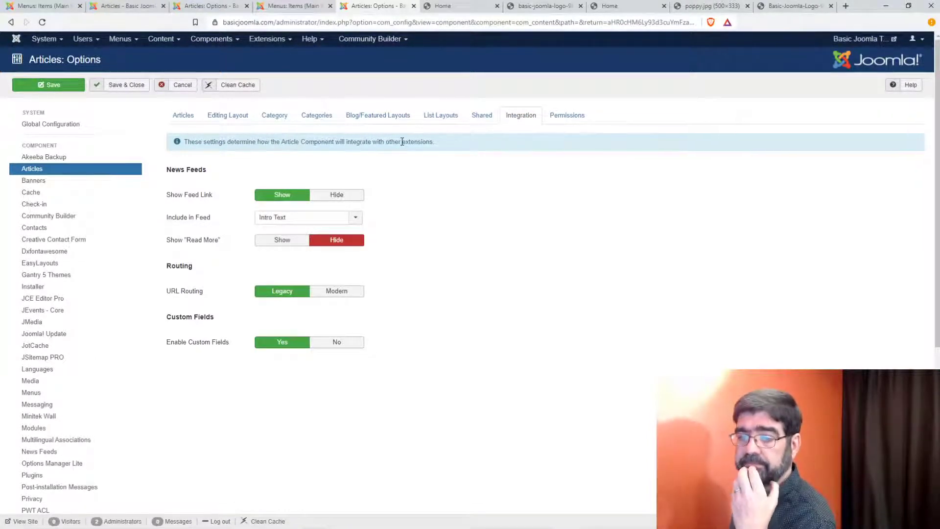
pyautogui.click(567, 118)
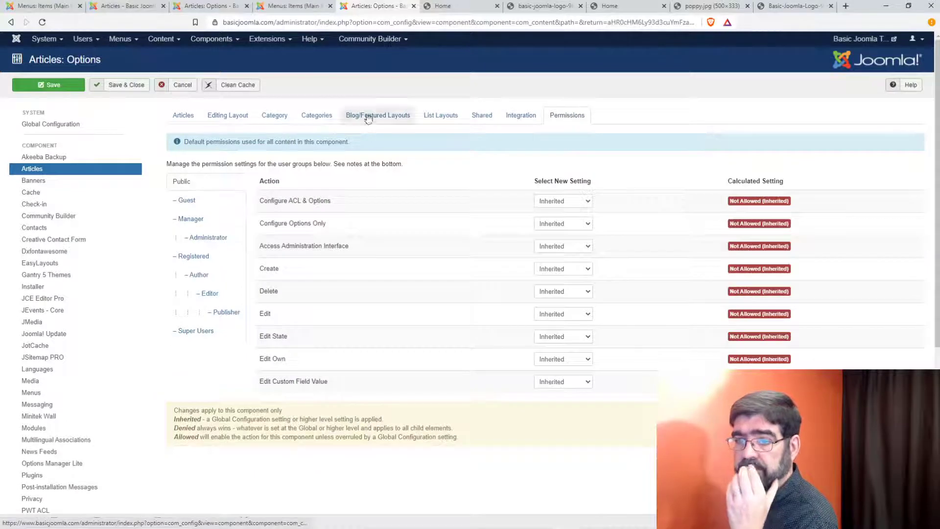
pyautogui.click(183, 117)
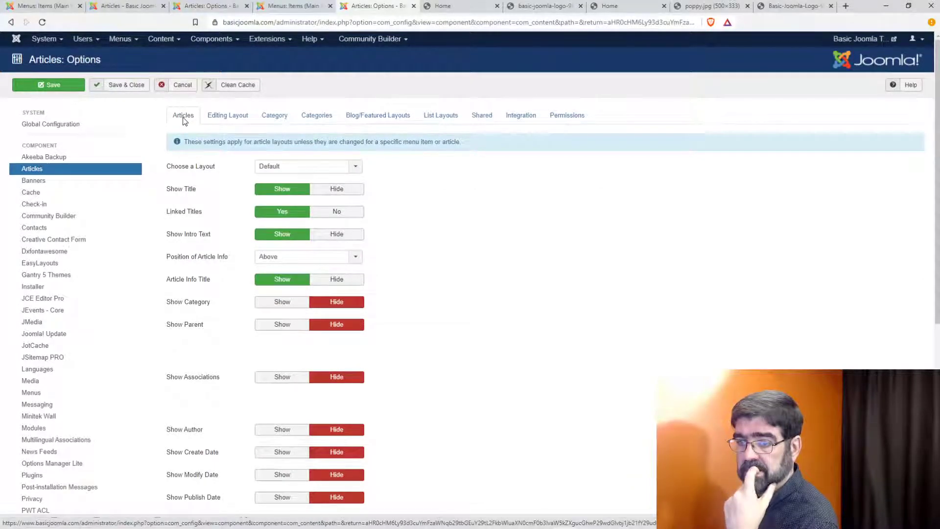
# Step: Set Show Title to Hide on the Articles tab, save, and check the live Home page
pyautogui.scroll(-1, 200, 180)
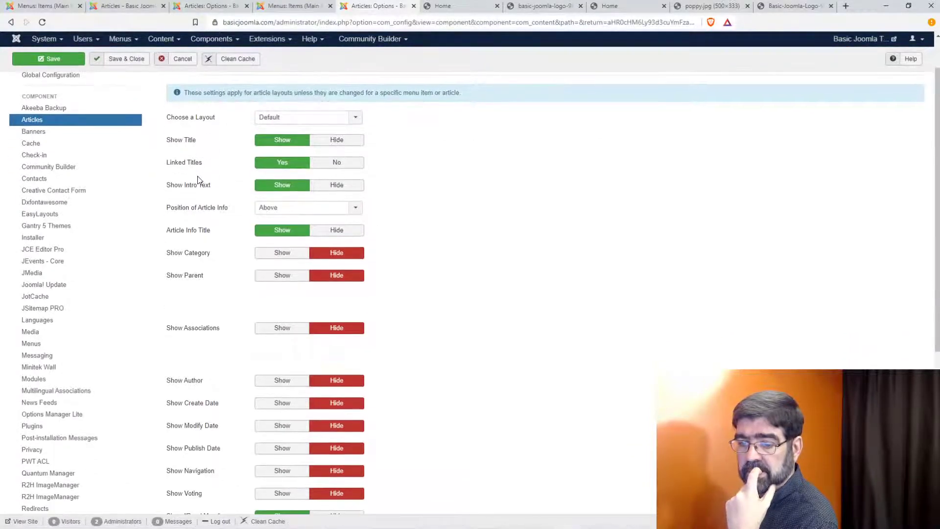
pyautogui.scroll(-4, 199, 181)
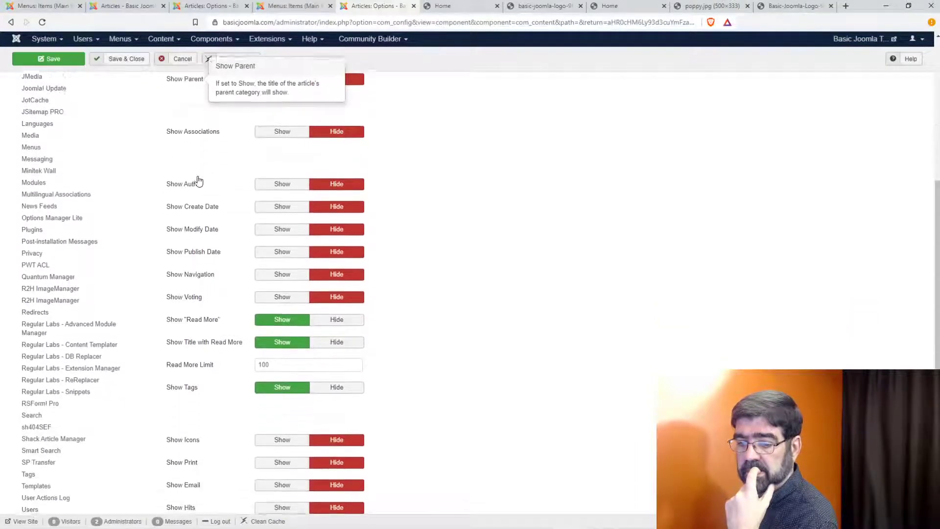
pyautogui.scroll(-2, 199, 181)
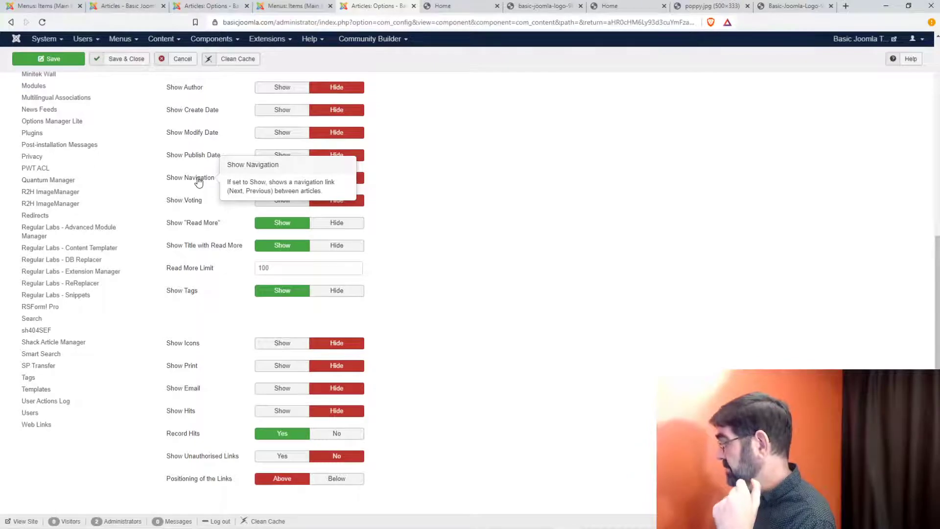
pyautogui.scroll(7, 211, 176)
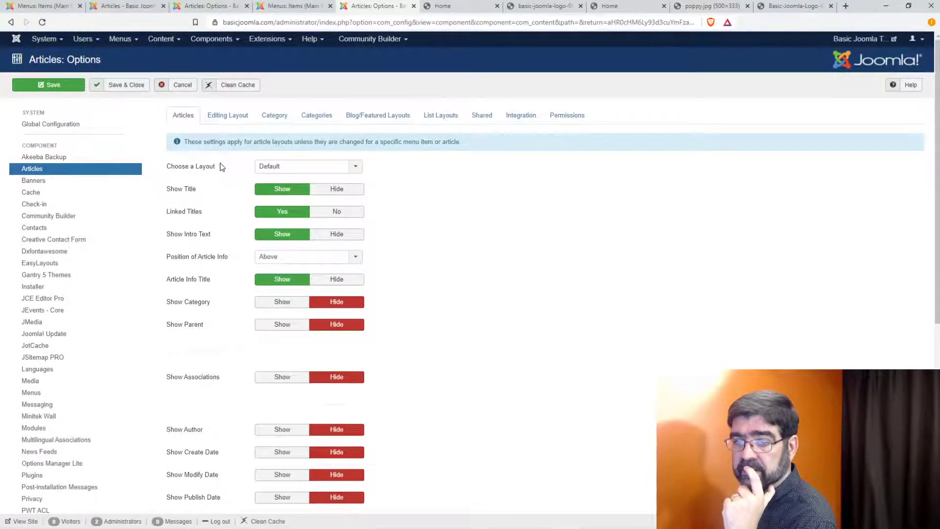
pyautogui.click(325, 192)
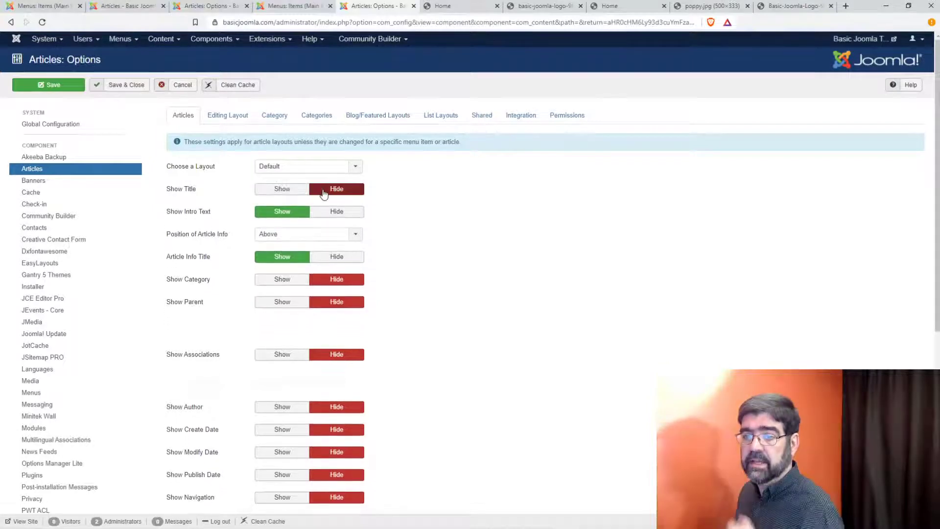
pyautogui.click(72, 86)
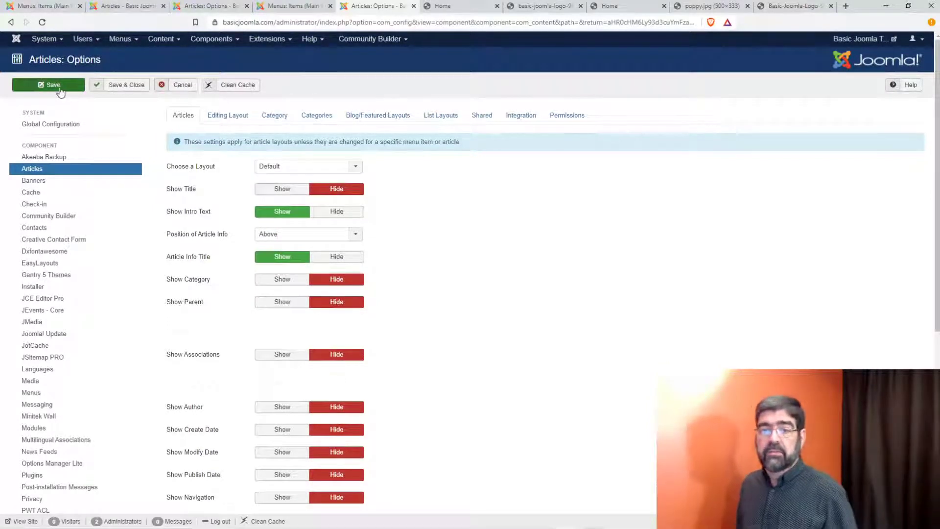
pyautogui.click(451, 6)
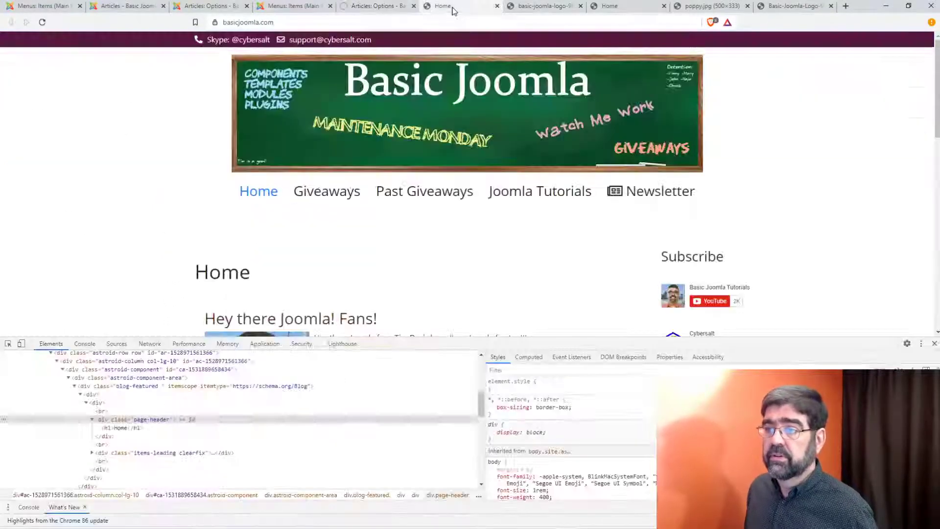
# Step: Reload the Home page and add 'hey' to the end of the site address
pyautogui.press('F5')
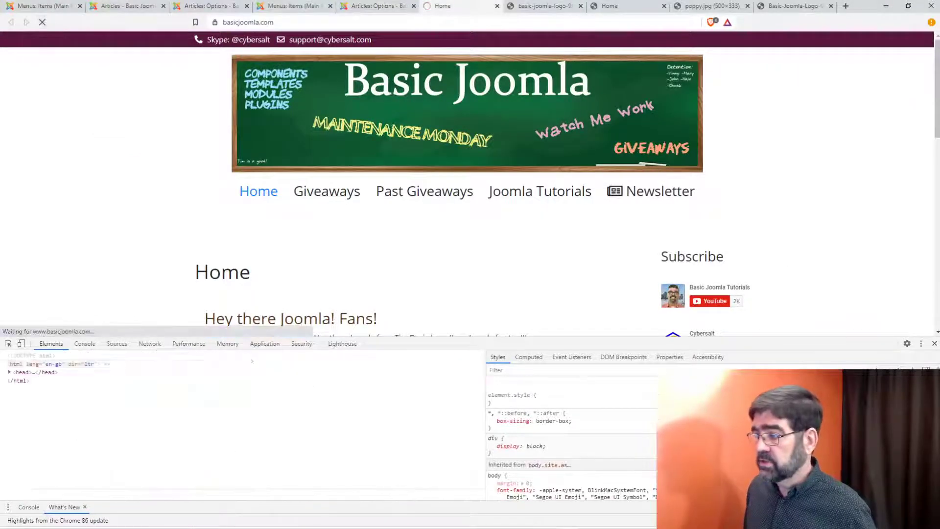
pyautogui.click(934, 345)
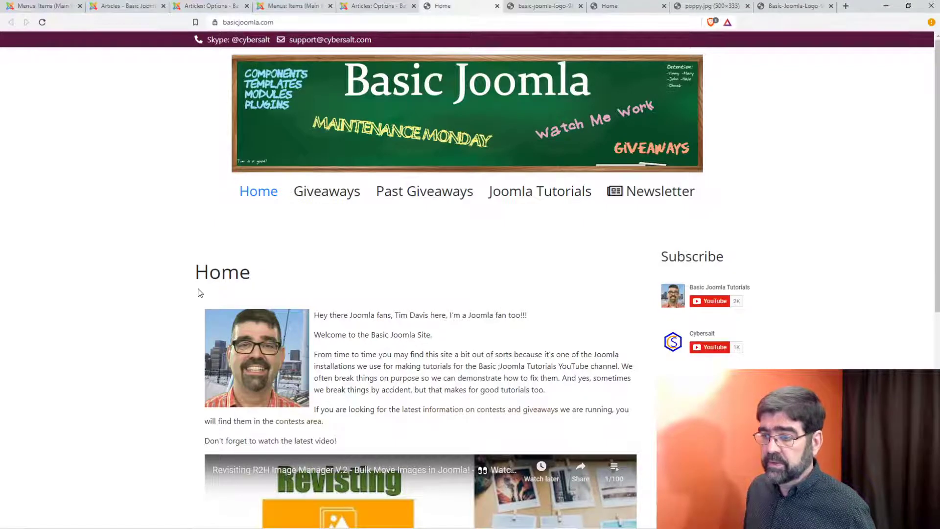
pyautogui.click(300, 22)
pyautogui.click(331, 20)
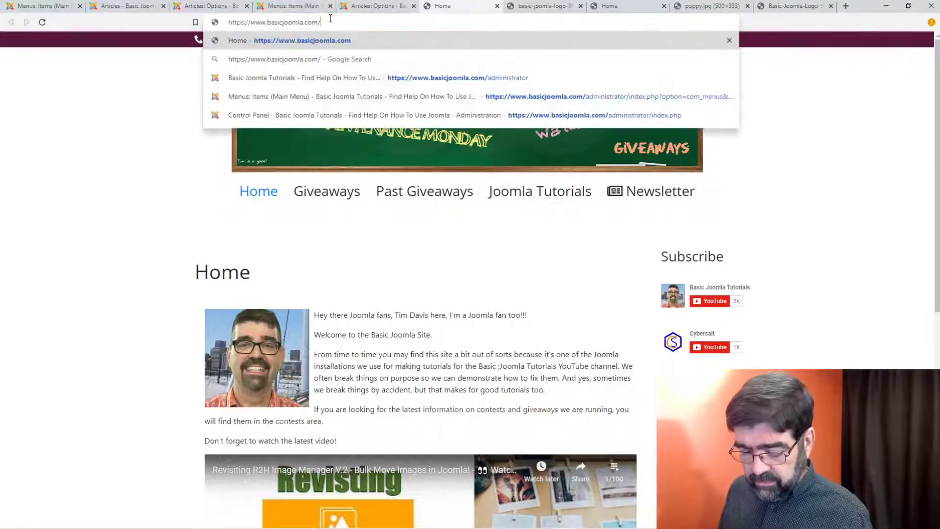
pyautogui.write('hey')
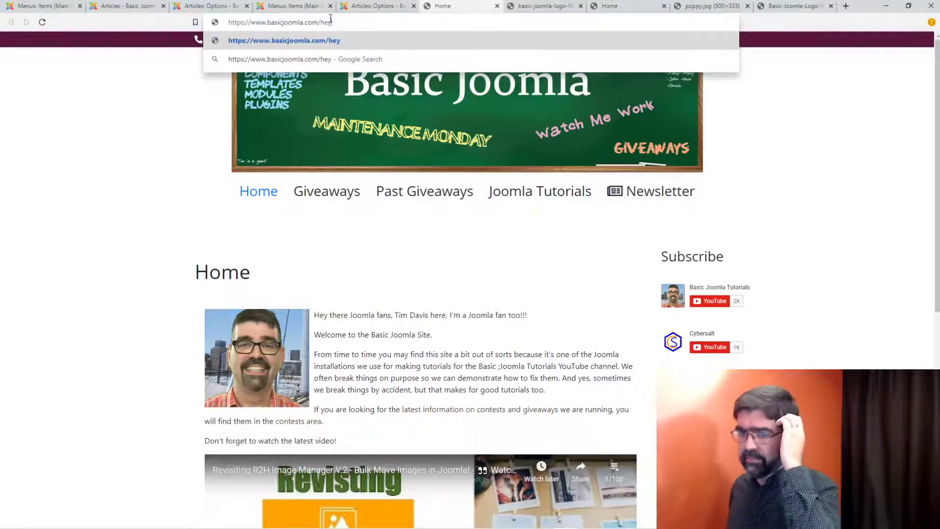
# Step: Set Show Title back to Show in the Articles Options and save
pyautogui.click(128, 7)
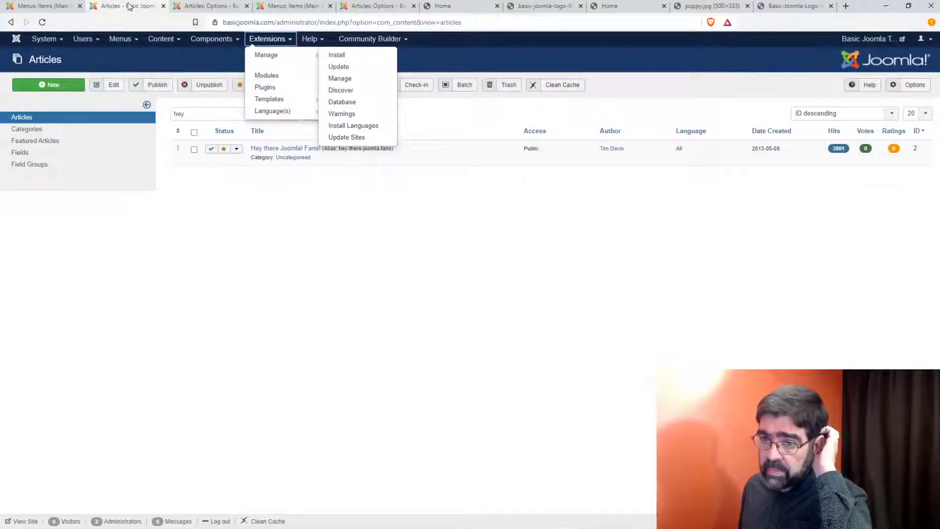
pyautogui.click(57, 9)
pyautogui.click(208, 7)
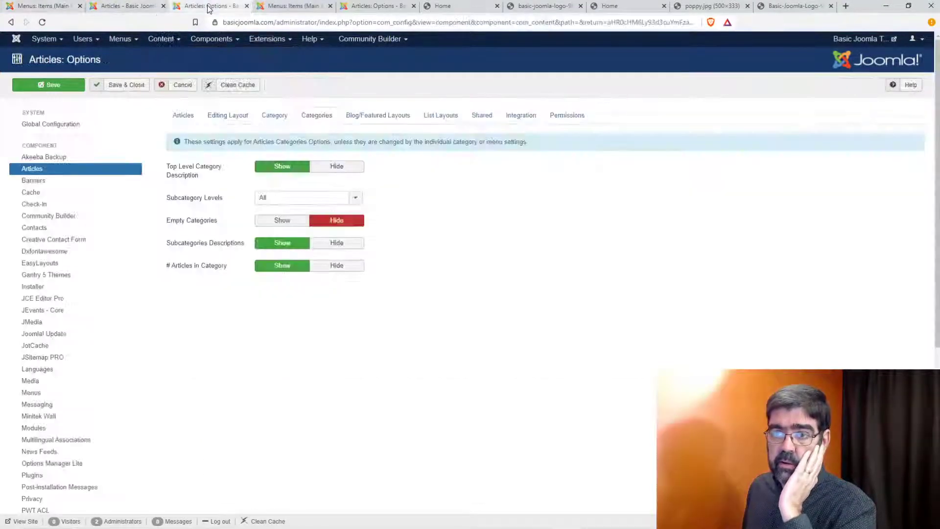
pyautogui.click(277, 7)
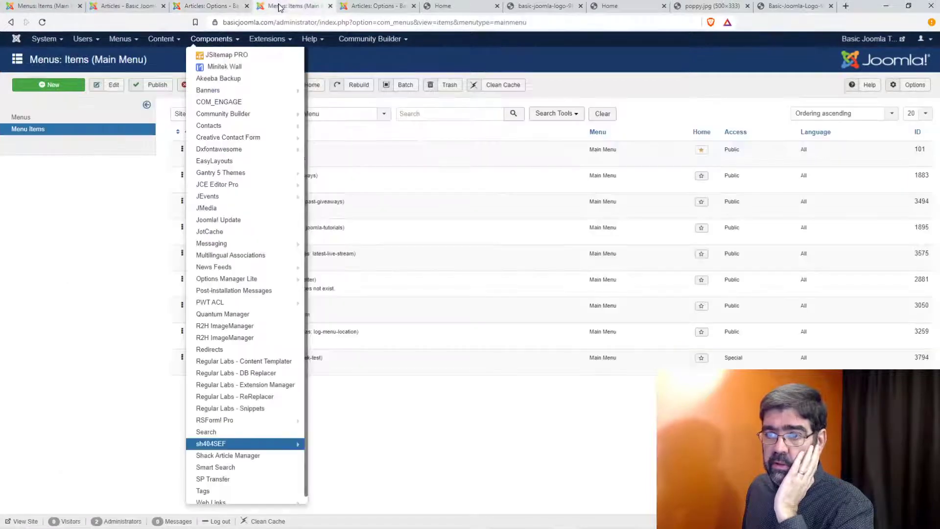
pyautogui.click(365, 8)
pyautogui.click(279, 235)
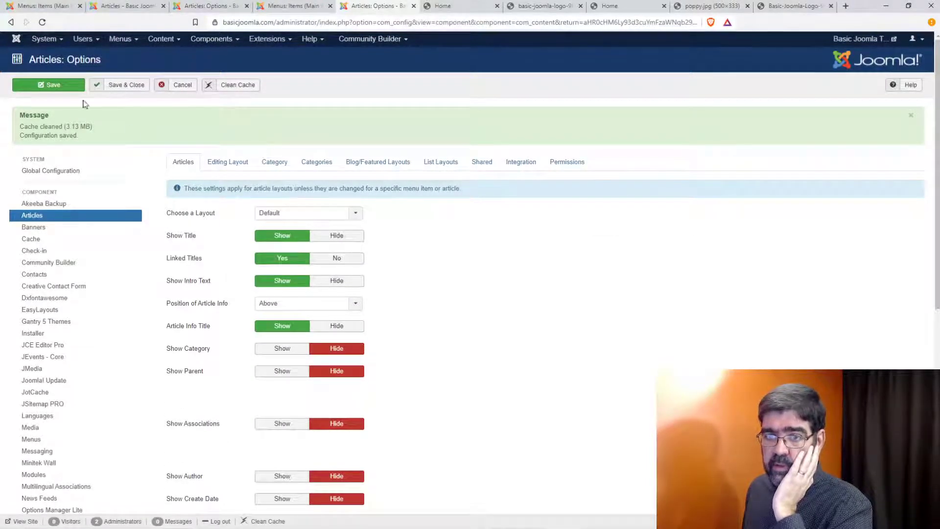
pyautogui.click(49, 85)
# Step: Reload Home, open the Hey there Joomla! Fans! article, then return to Articles Options
pyautogui.click(455, 6)
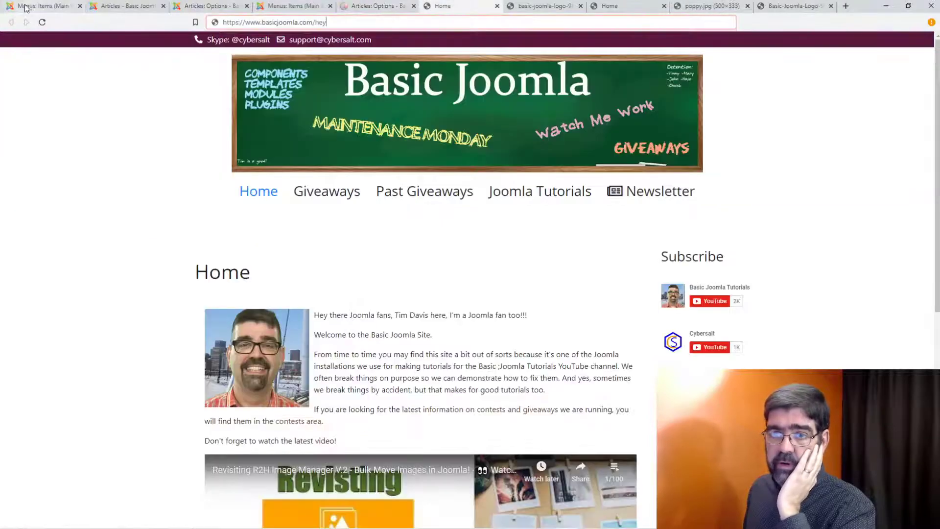
pyautogui.click(41, 22)
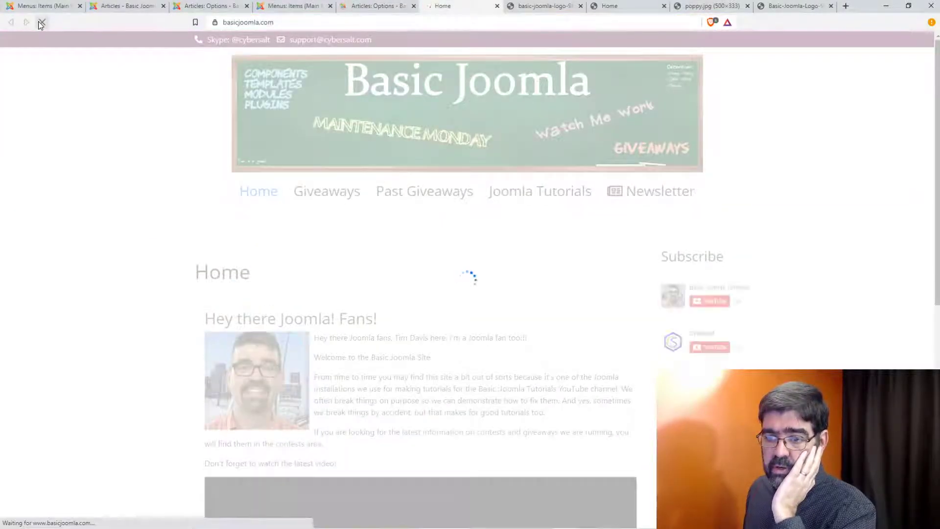
pyautogui.click(308, 321)
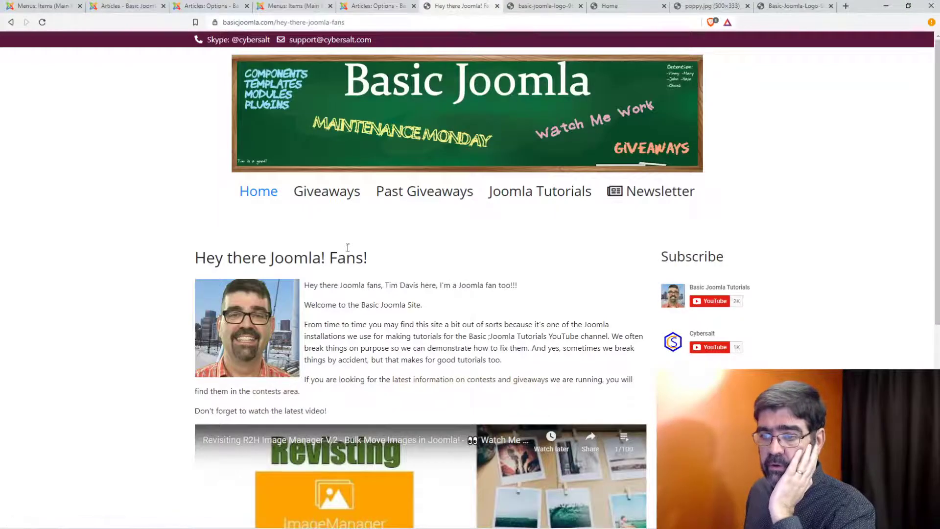
pyautogui.click(10, 22)
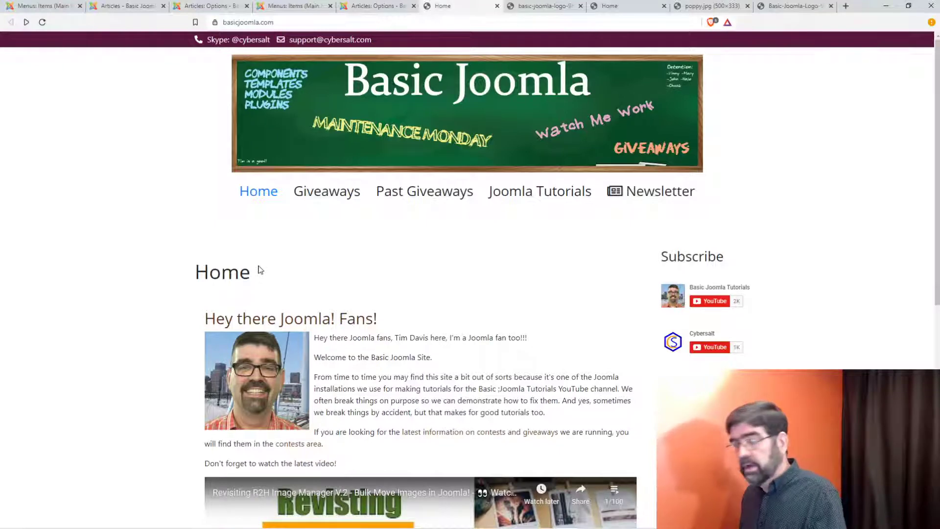
pyautogui.click(191, 7)
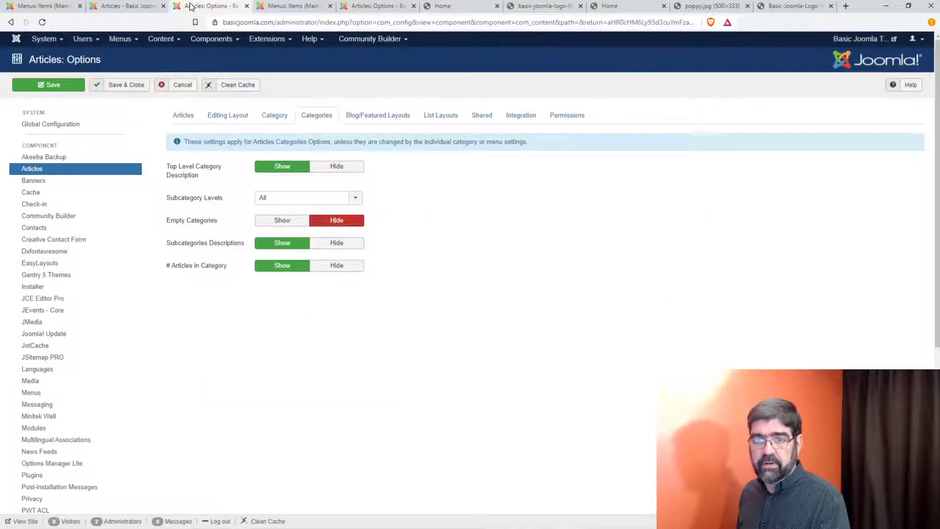
# Step: Hide Article type Icons, Read Time and Article Badge in the Home item's Blog Options and save
pyautogui.click(126, 43)
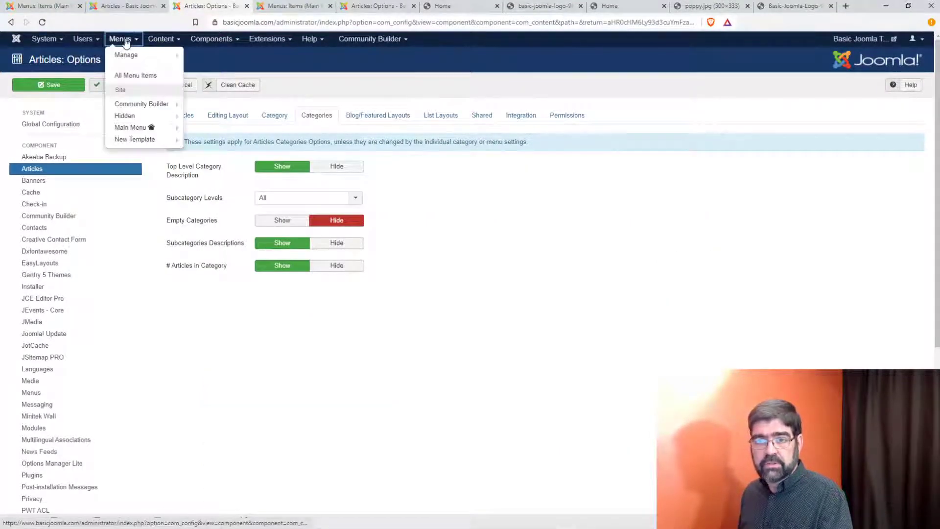
pyautogui.click(131, 128)
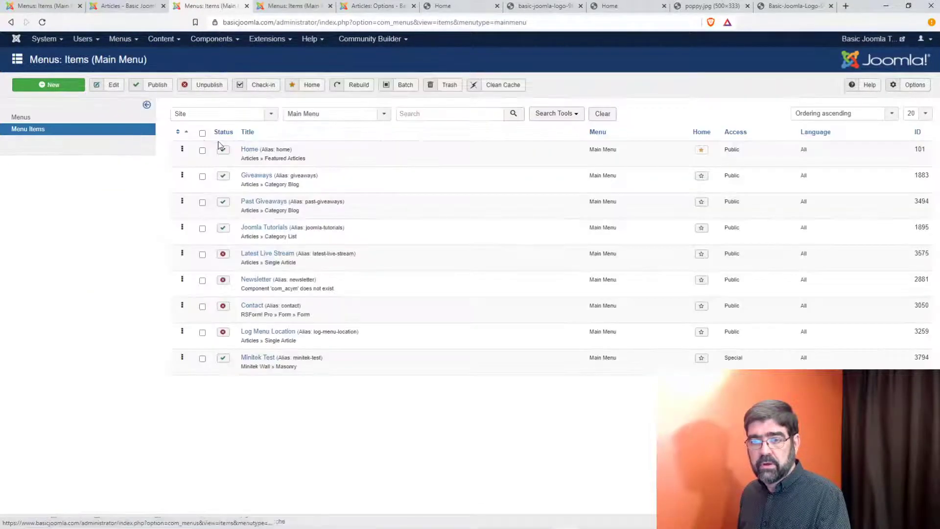
pyautogui.click(249, 150)
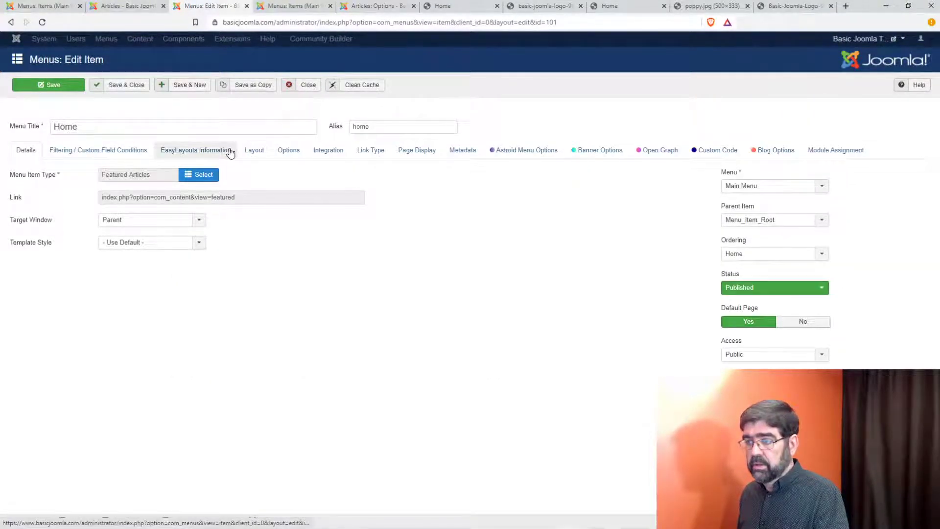
pyautogui.click(791, 152)
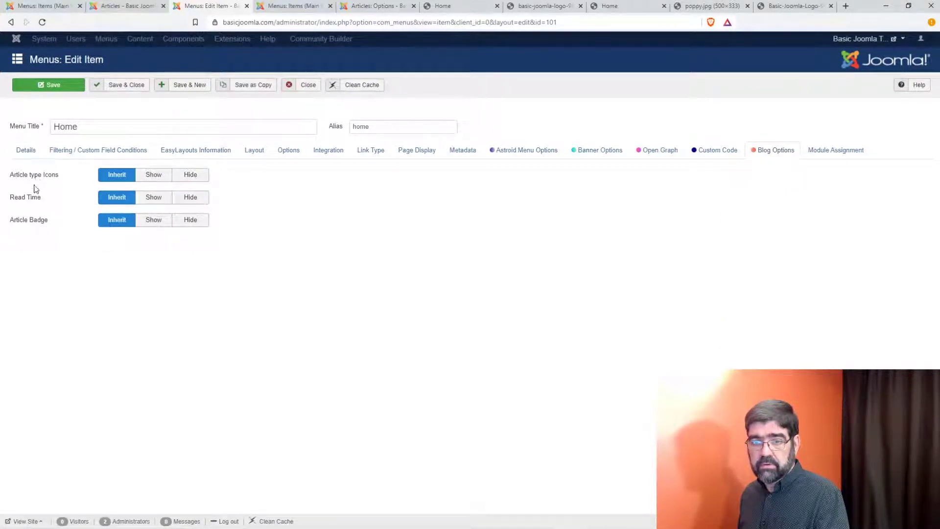
pyautogui.click(189, 175)
pyautogui.click(192, 197)
pyautogui.click(195, 221)
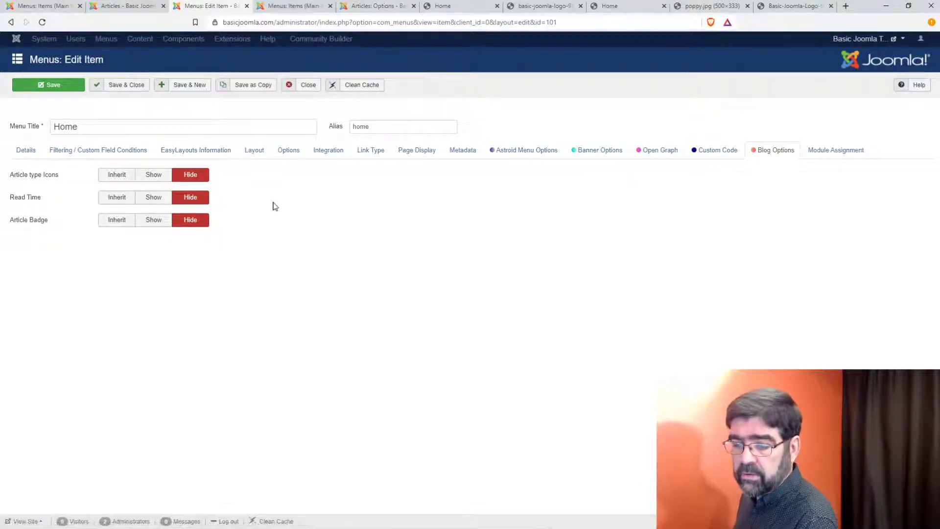
pyautogui.click(20, 88)
pyautogui.click(441, 6)
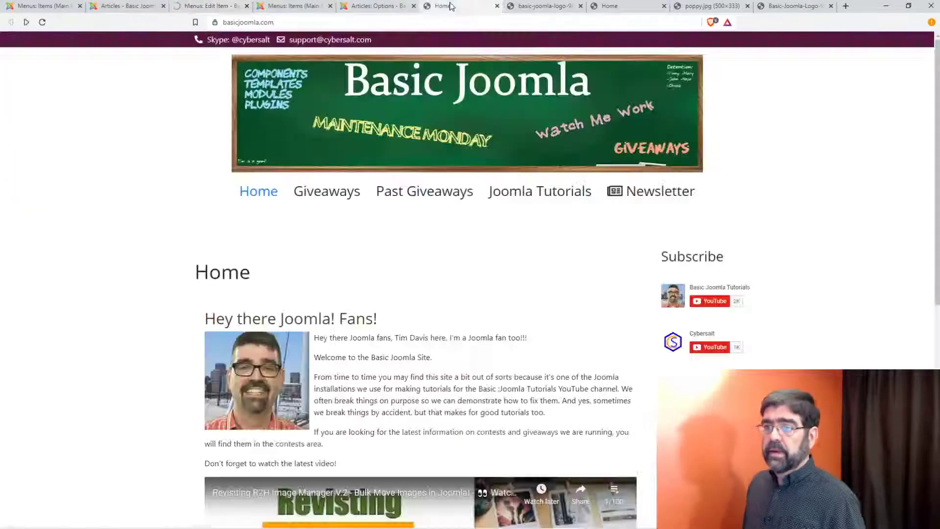
# Step: Reload the front page, then reset Home's Article type Icons, Read Time and Article Badge to Inherit
pyautogui.click(42, 22)
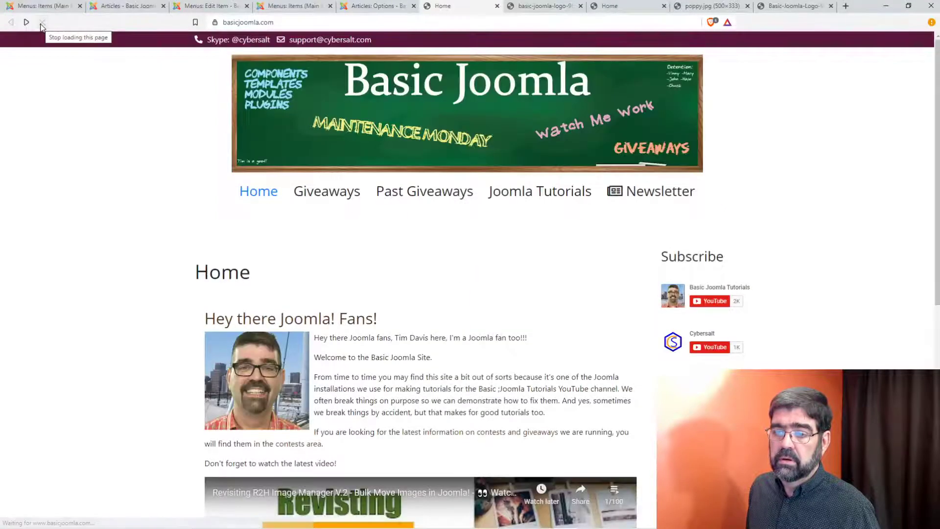
pyautogui.click(109, 8)
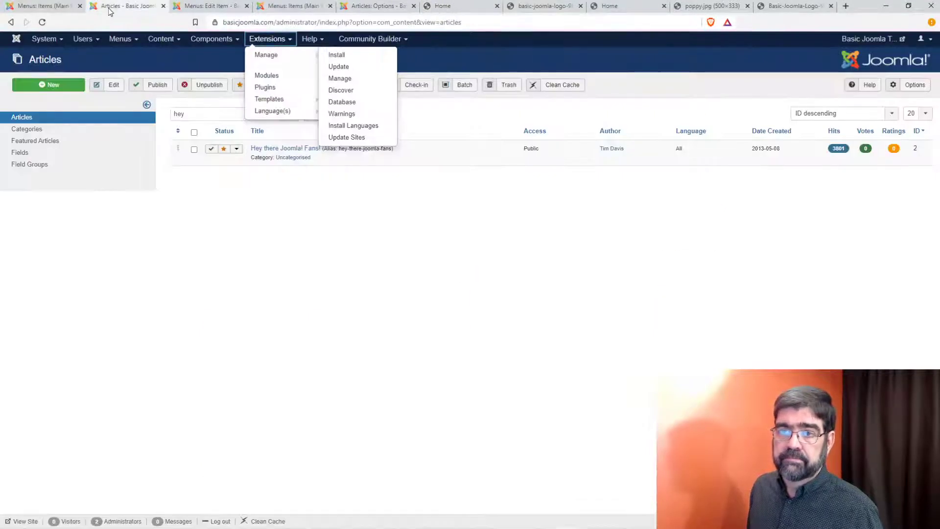
pyautogui.click(196, 9)
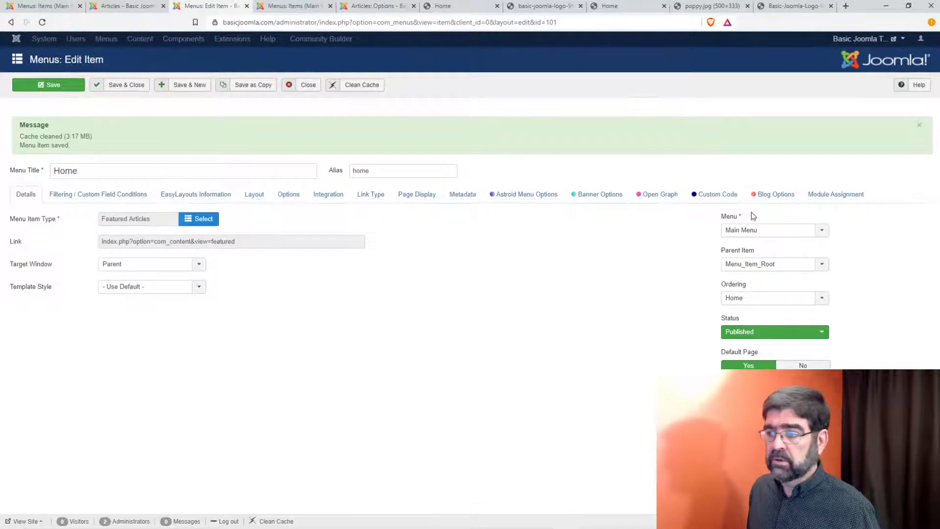
pyautogui.click(773, 195)
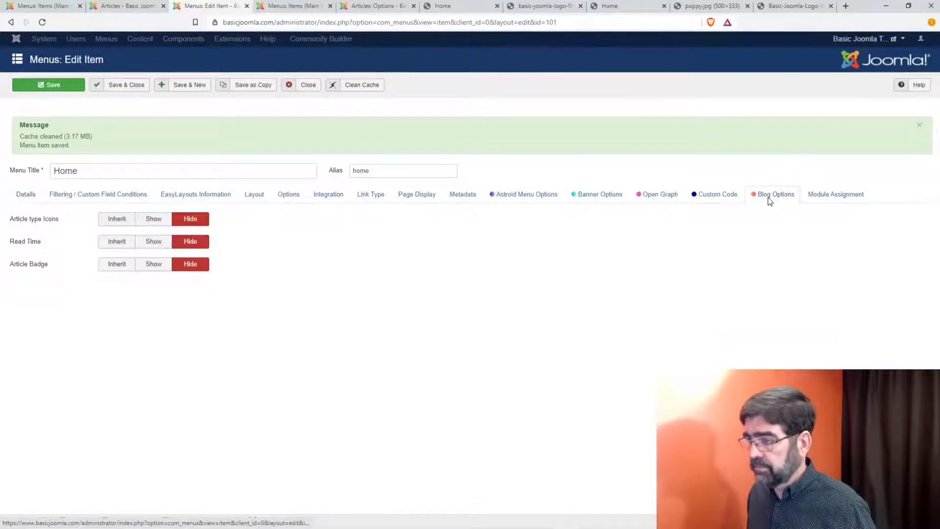
pyautogui.click(114, 219)
pyautogui.click(117, 241)
pyautogui.rightClick(122, 243)
pyautogui.click(113, 264)
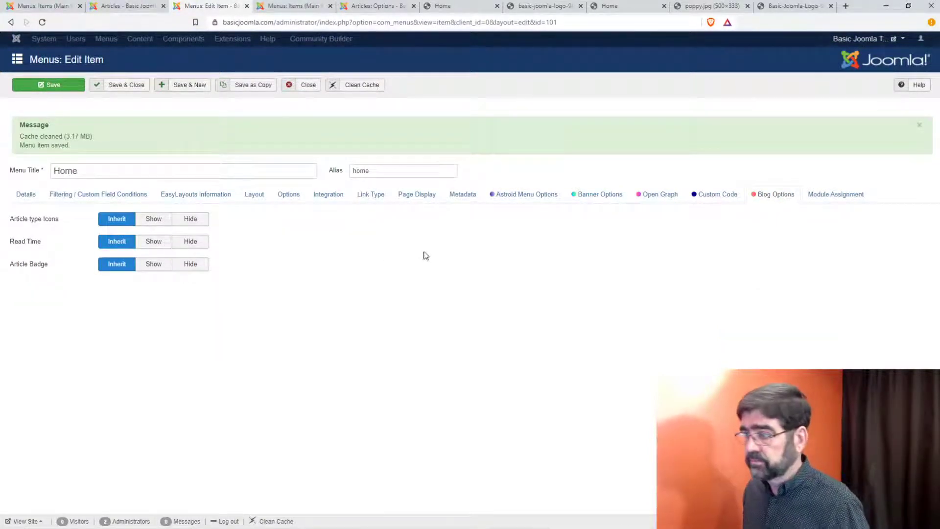
# Step: Browse the Custom Code, Open Graph, Banner, Astroid menu and Metadata tabs, ending on Page Display
pyautogui.click(721, 205)
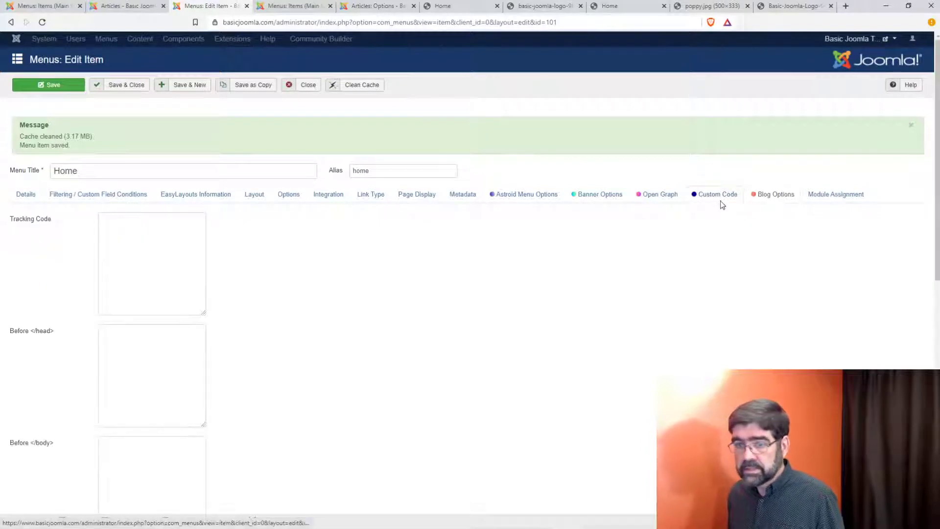
pyautogui.click(668, 198)
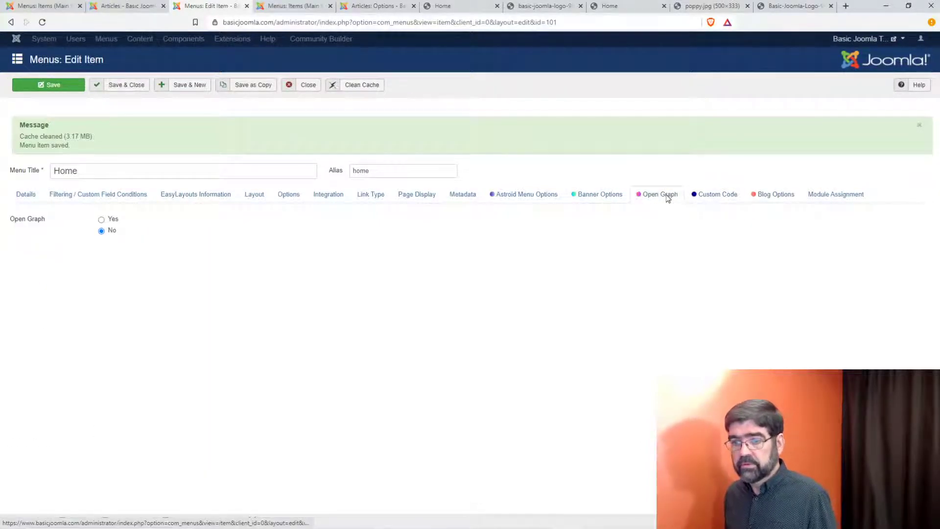
pyautogui.click(596, 200)
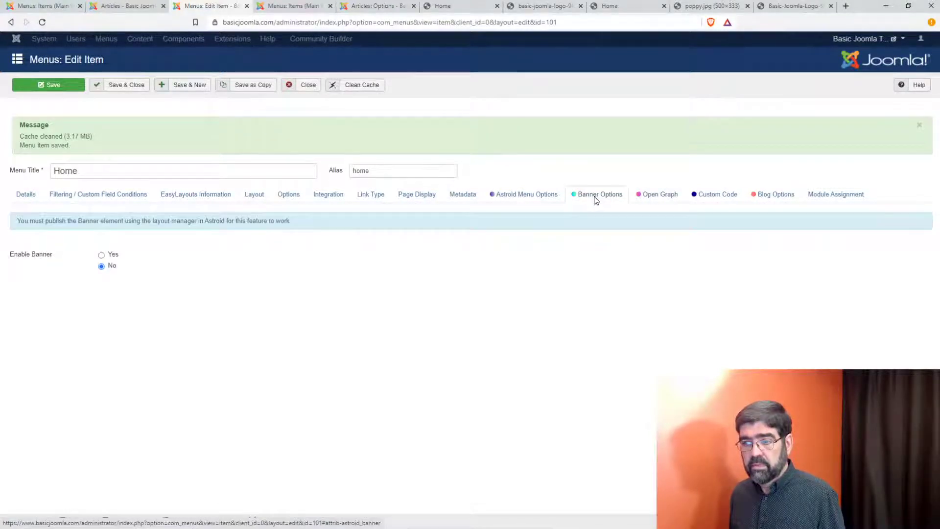
pyautogui.click(552, 199)
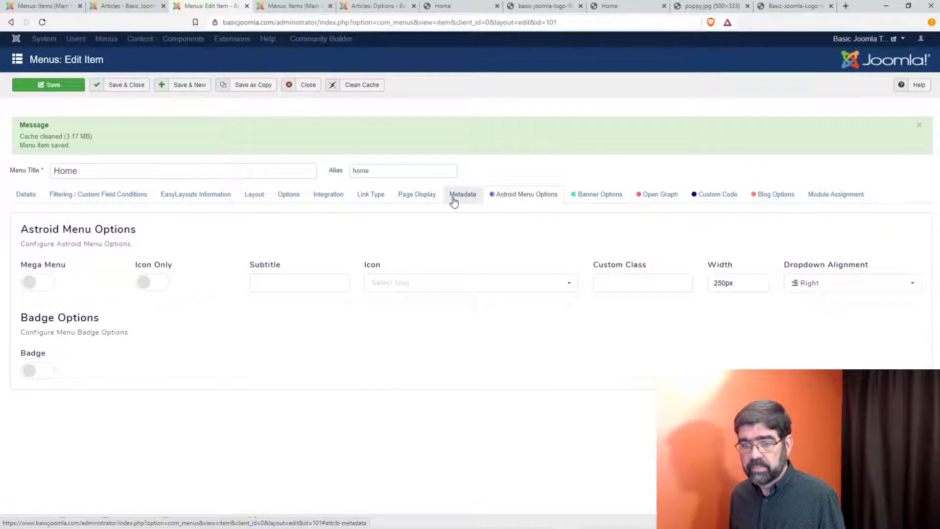
pyautogui.click(410, 194)
pyautogui.click(465, 195)
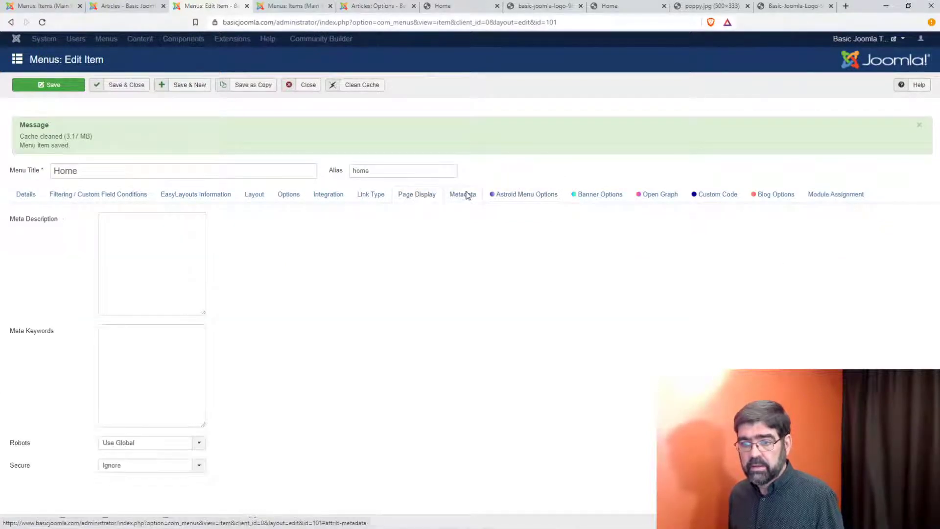
pyautogui.click(420, 200)
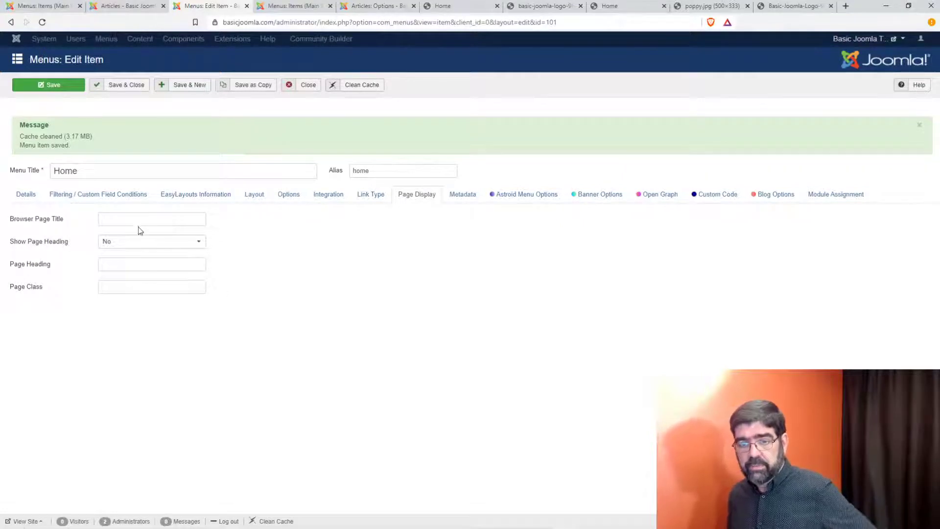
# Step: Enter 'Is this here!' as the Home item's Browser Page Title and save
pyautogui.moveTo(51, 219)
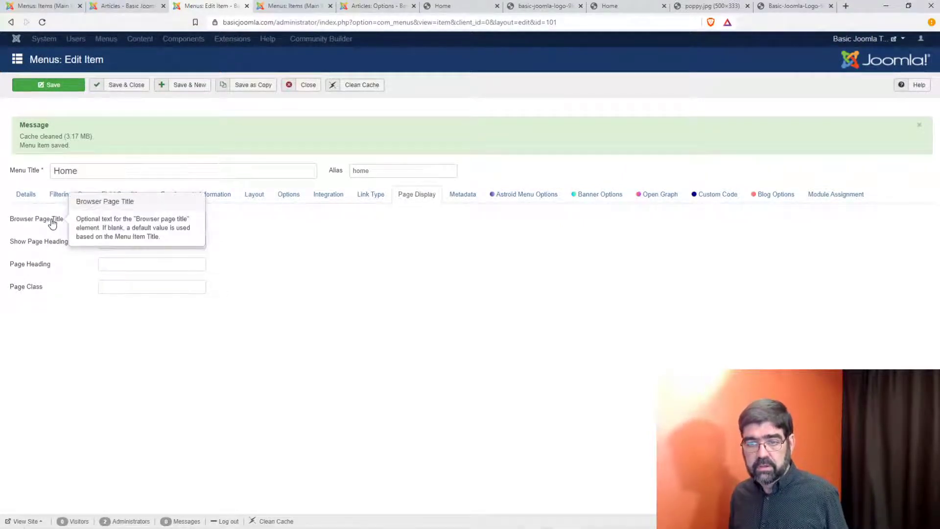
pyautogui.click(181, 217)
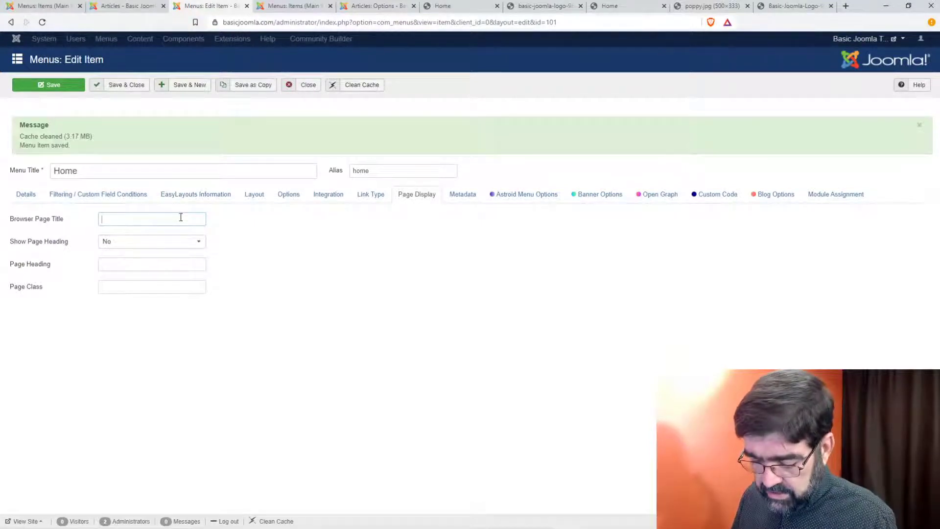
pyautogui.write('Is t')
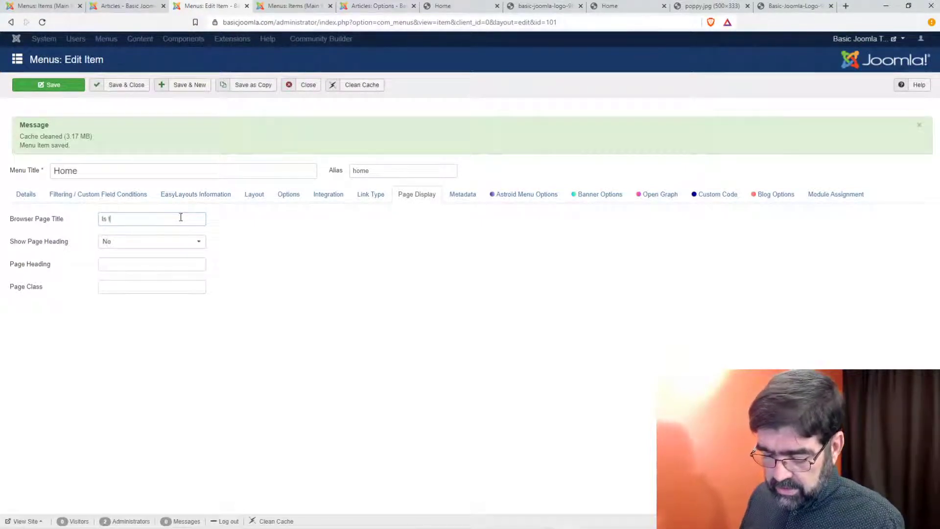
pyautogui.write('his hele!')
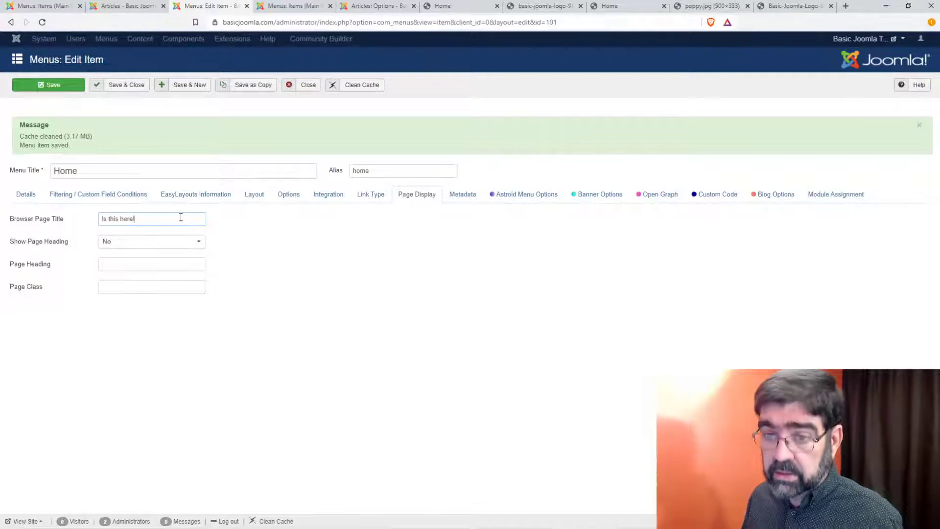
pyautogui.click(71, 85)
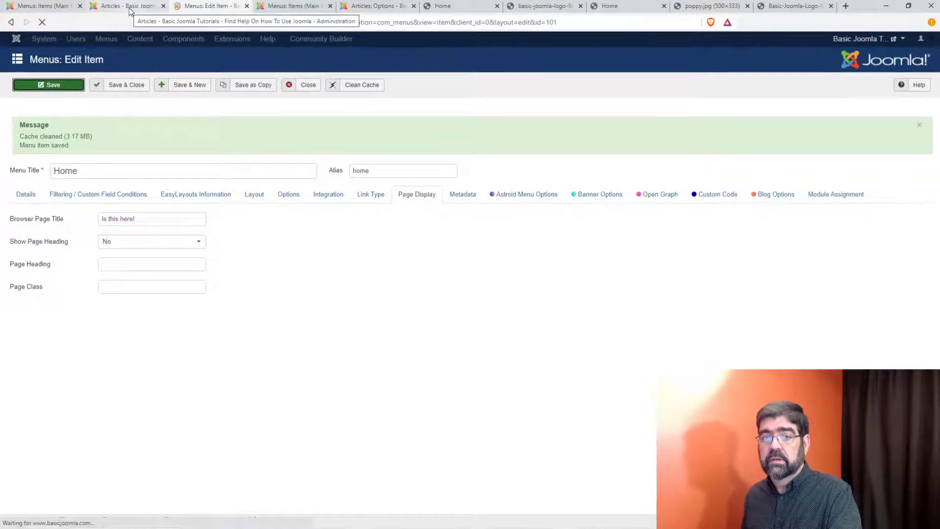
# Step: Reload the front-end Home page to confirm the new heading, then return to the editor
pyautogui.click(439, 10)
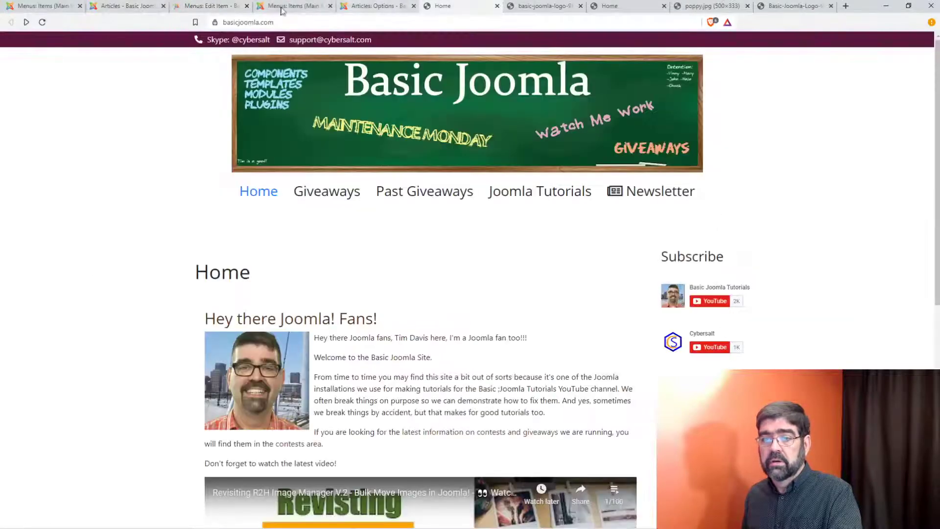
pyautogui.click(42, 23)
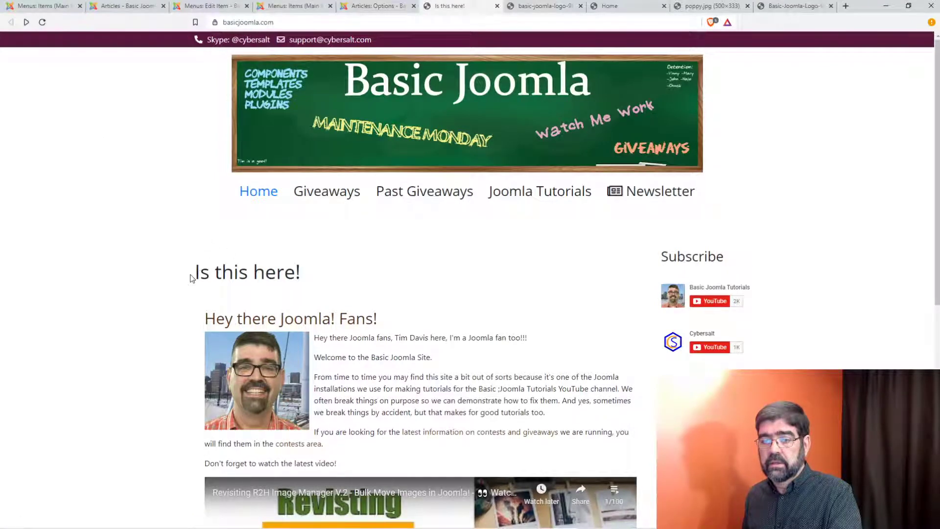
pyautogui.moveTo(194, 275); pyautogui.dragTo(297, 274)
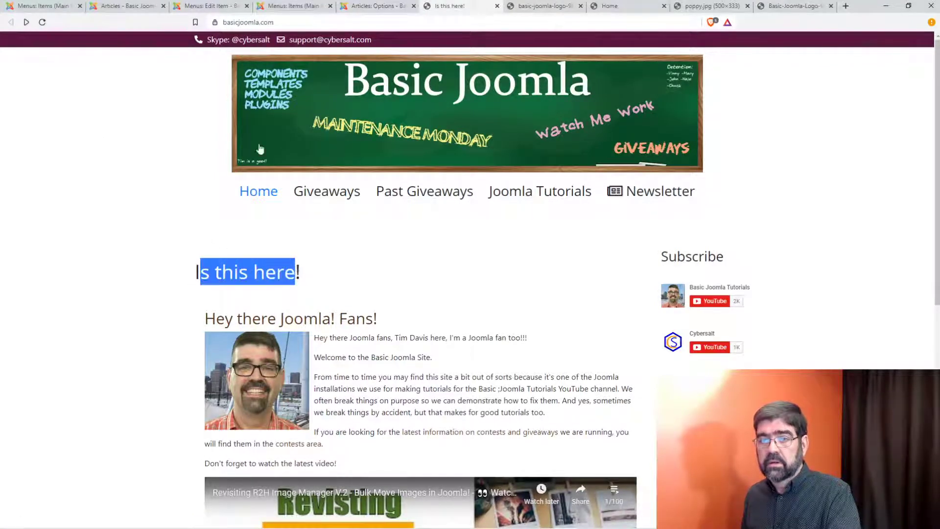
pyautogui.click(211, 7)
pyautogui.moveTo(40, 248)
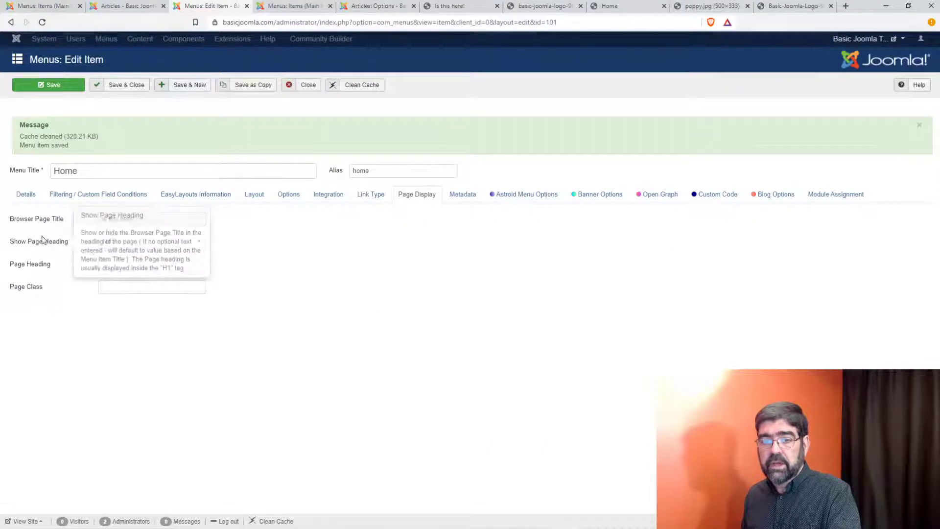
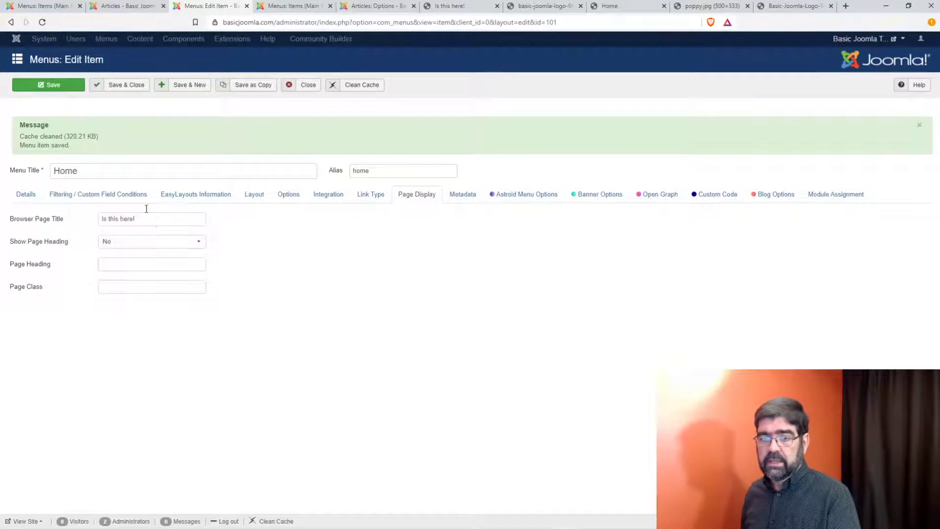
# Step: Clear the Browser Page Title, append '!!!' to the Home menu title, and save
pyautogui.moveTo(176, 219); pyautogui.dragTo(82, 221)
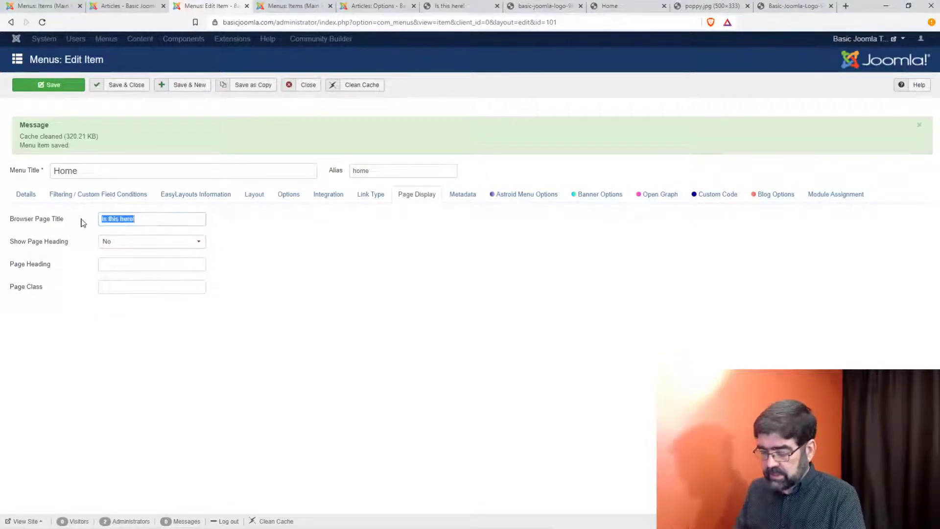
pyautogui.press('BackSpace')
pyautogui.click(109, 169)
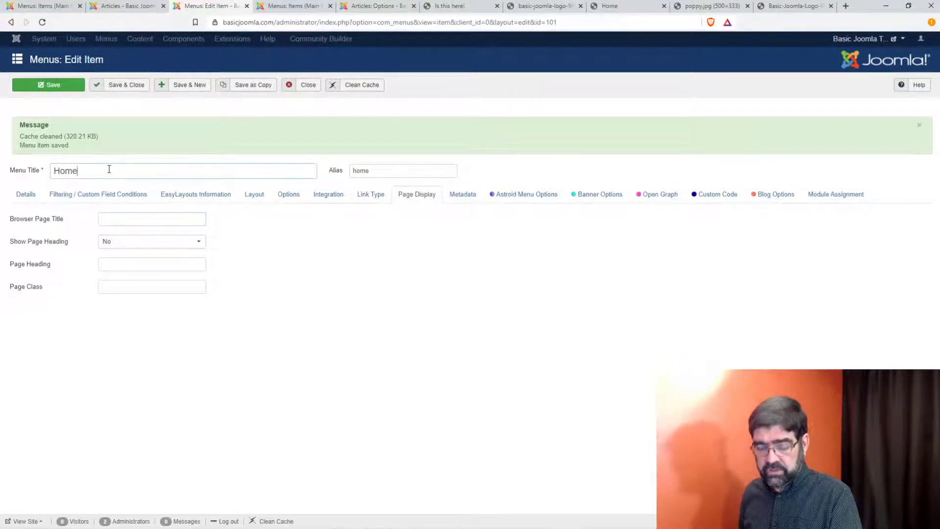
pyautogui.write('!!!')
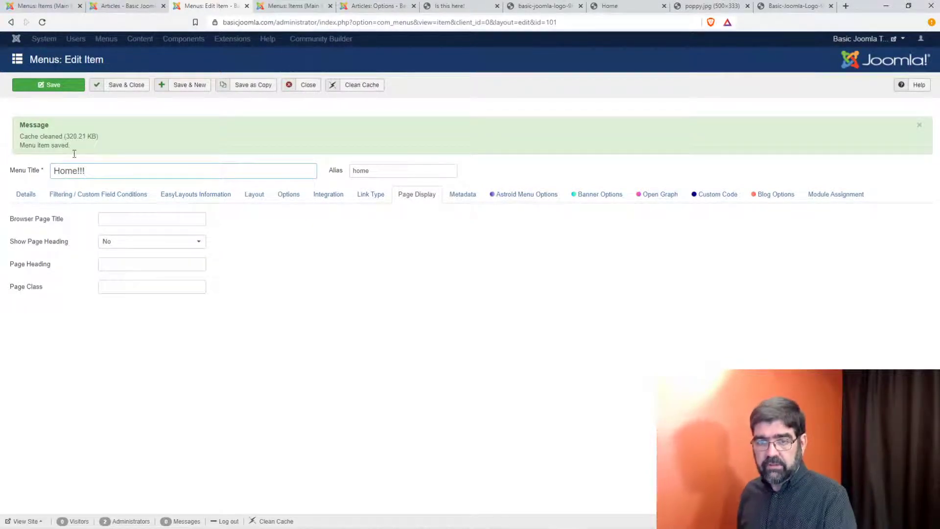
pyautogui.click(51, 85)
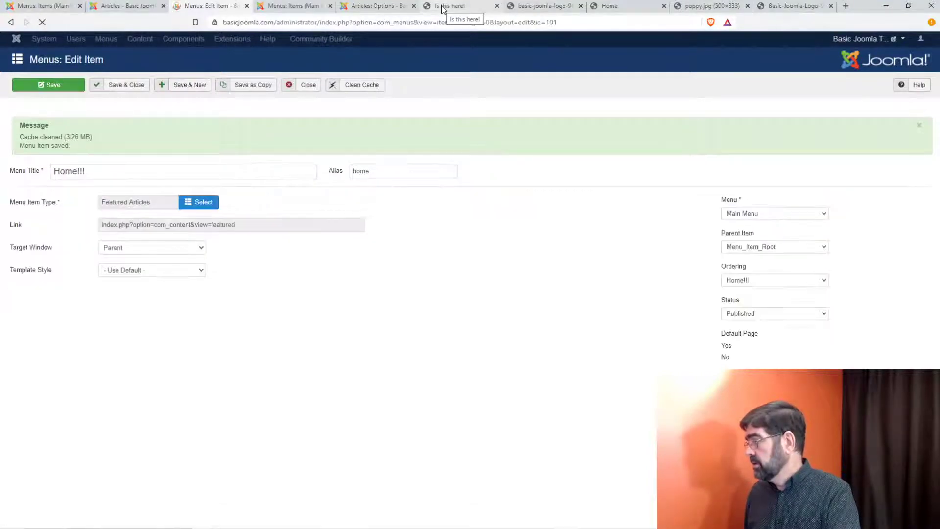
# Step: Check the front page, then set Show Page Heading to Yes on the Home item
pyautogui.click(442, 8)
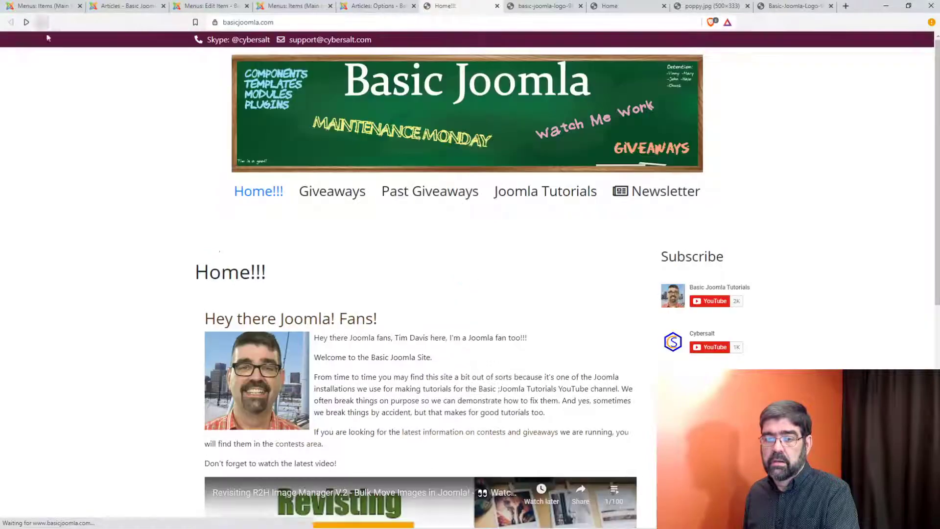
pyautogui.click(129, 9)
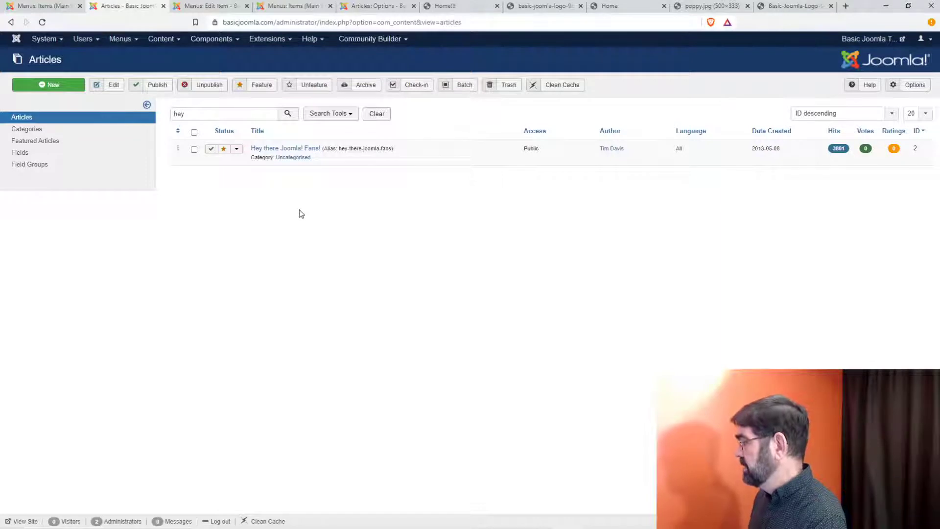
pyautogui.click(221, 6)
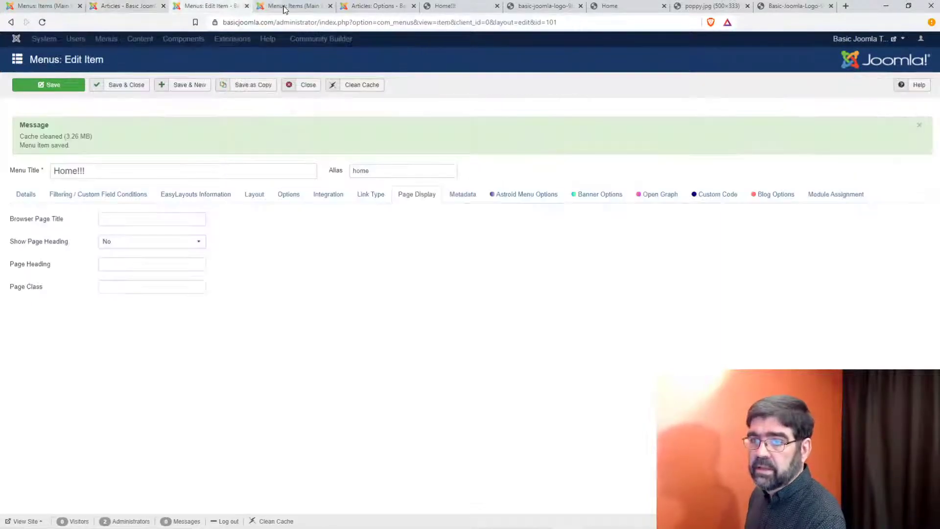
pyautogui.click(149, 248)
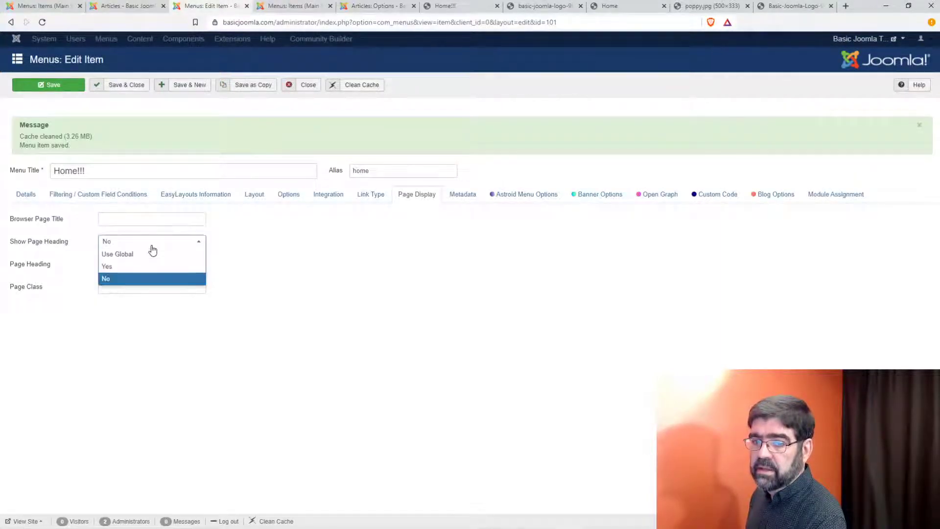
pyautogui.click(151, 267)
# Step: Retitle the menu item 'Home!!!!!!!' and save it
pyautogui.moveTo(55, 247)
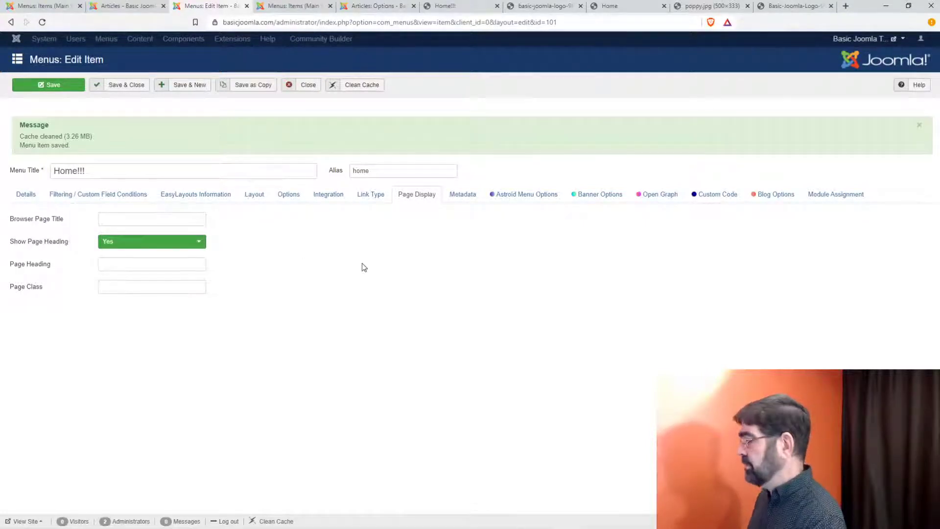
pyautogui.tripleClick(76, 170)
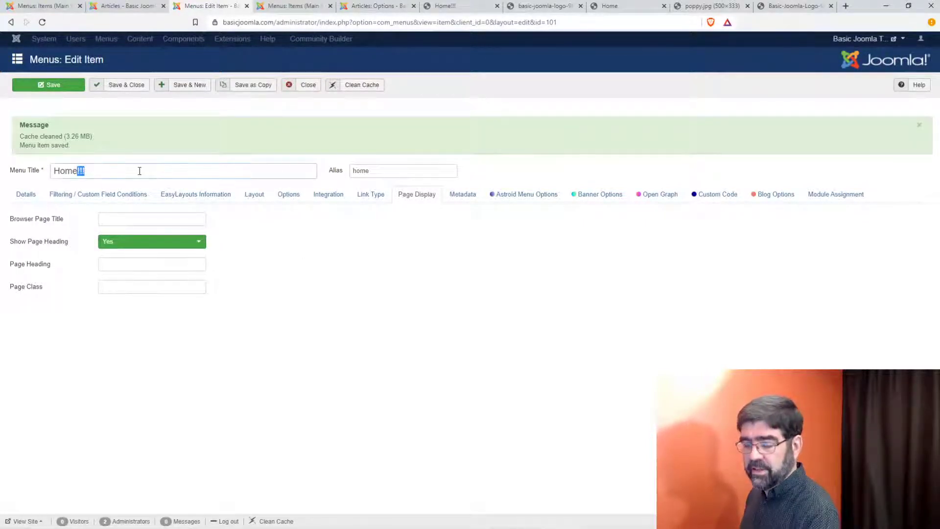
pyautogui.write('Home')
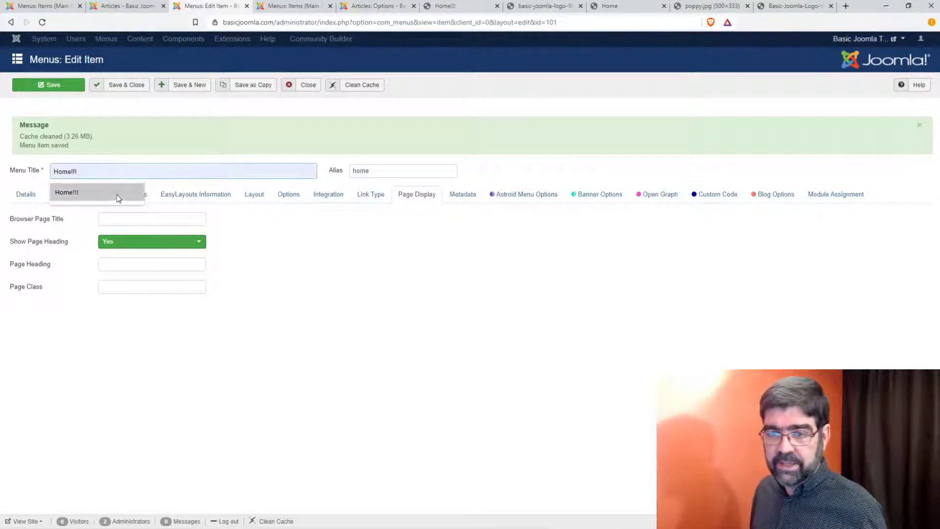
pyautogui.click(115, 195)
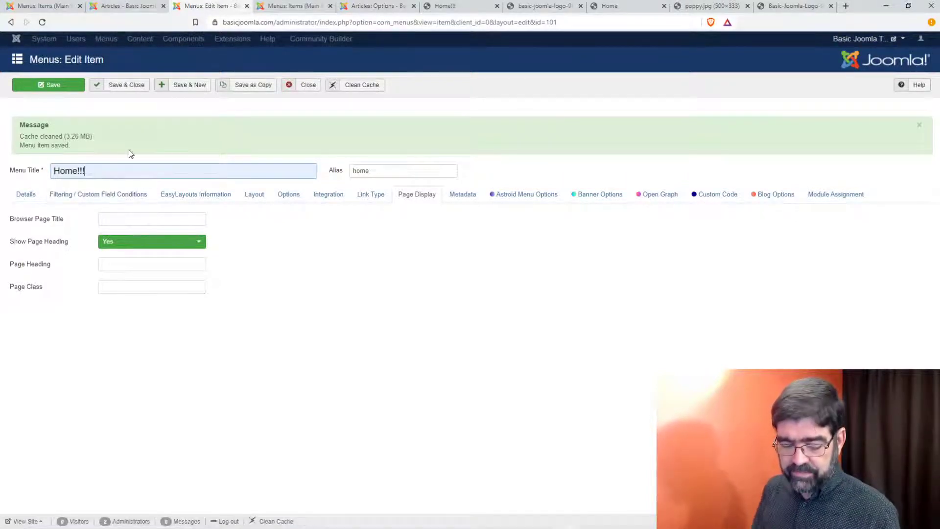
pyautogui.write('!!!!')
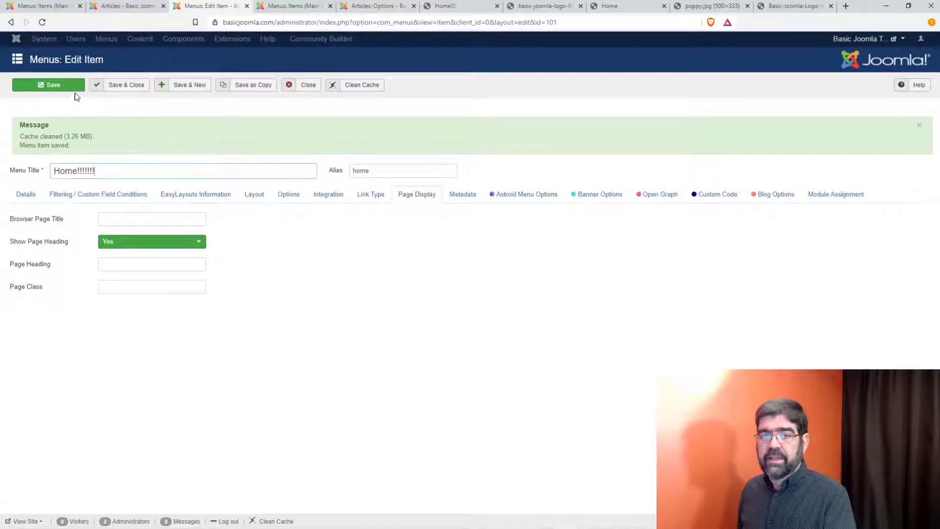
pyautogui.click(64, 87)
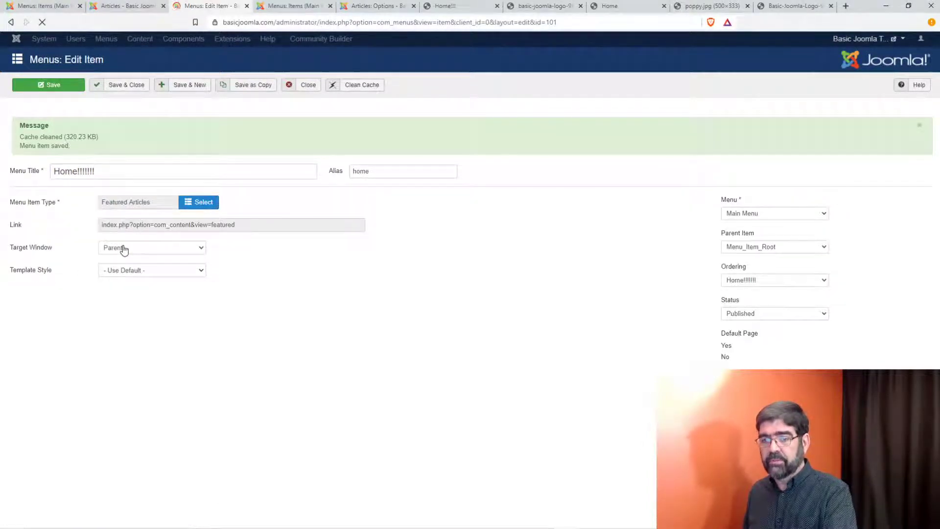
# Step: Reload the front page to check the title, then look through the articles, menu items and articles options
pyautogui.click(428, 9)
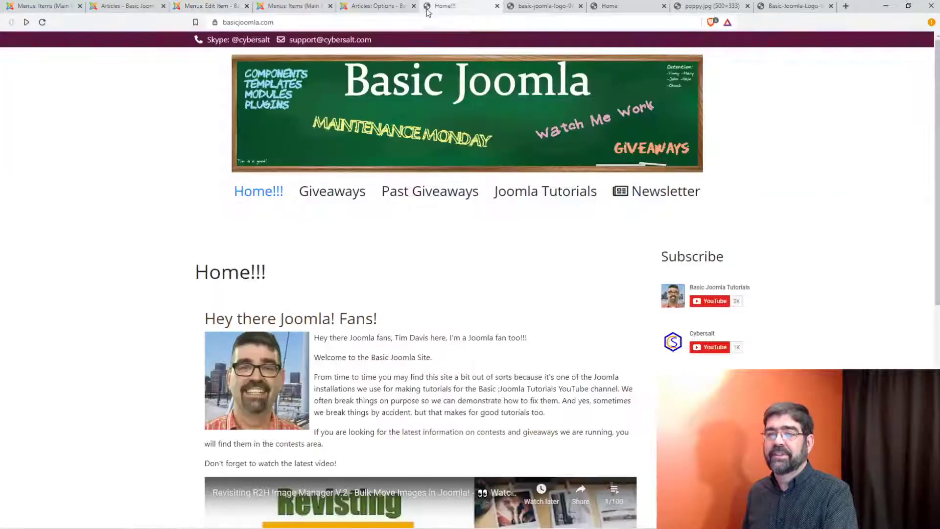
pyautogui.click(42, 23)
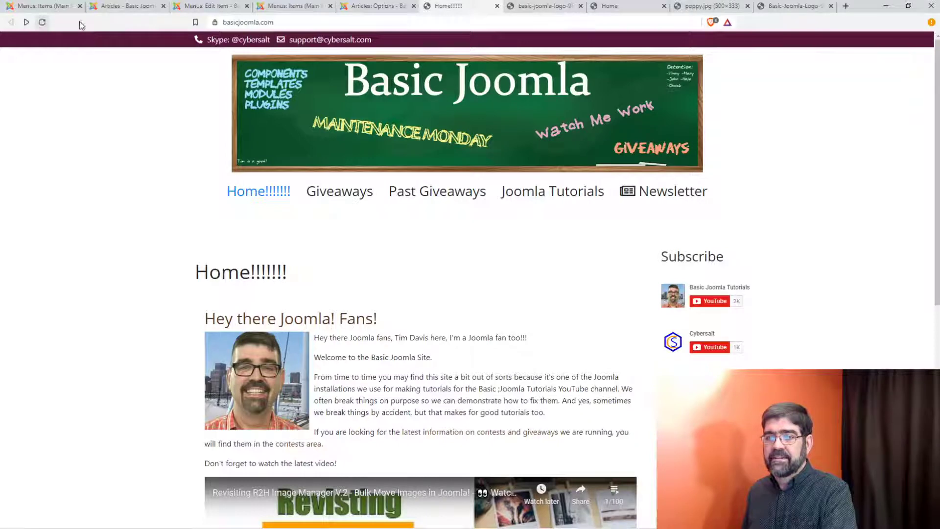
pyautogui.click(201, 8)
pyautogui.click(137, 10)
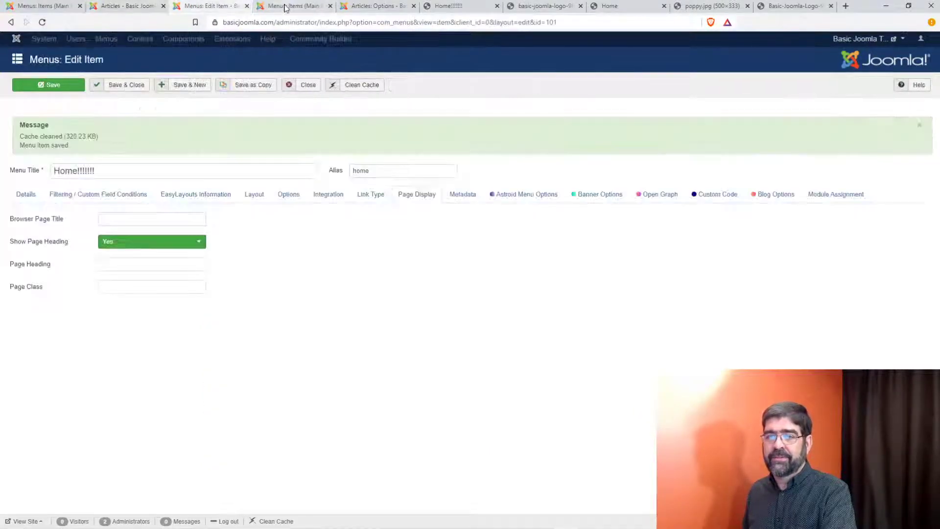
pyautogui.click(286, 8)
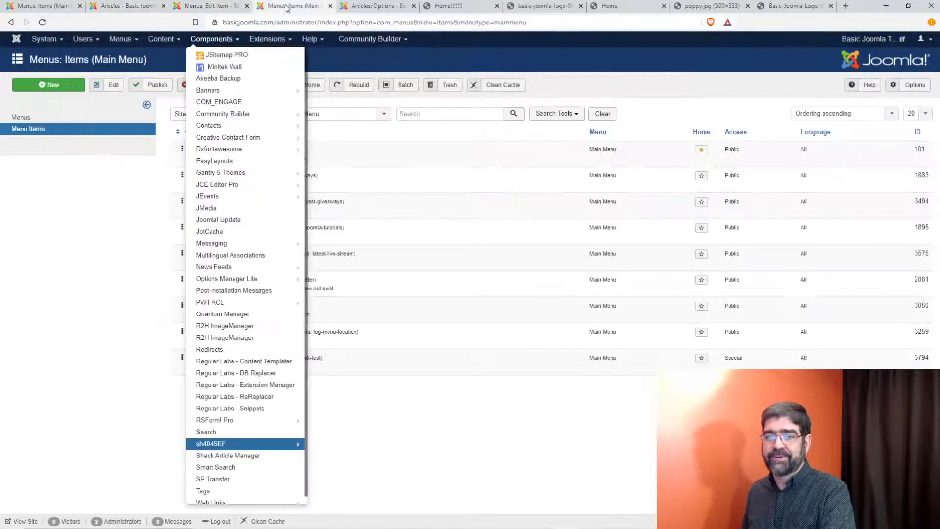
pyautogui.click(137, 7)
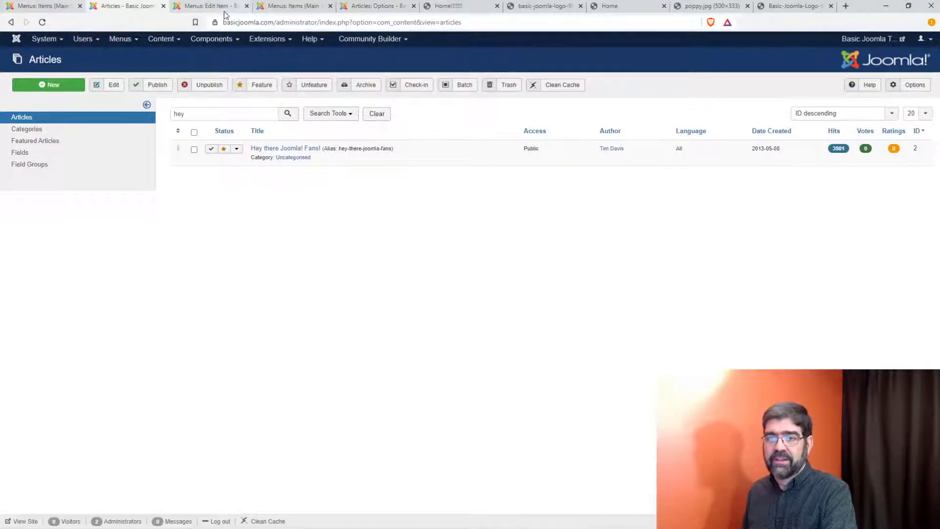
pyautogui.click(356, 11)
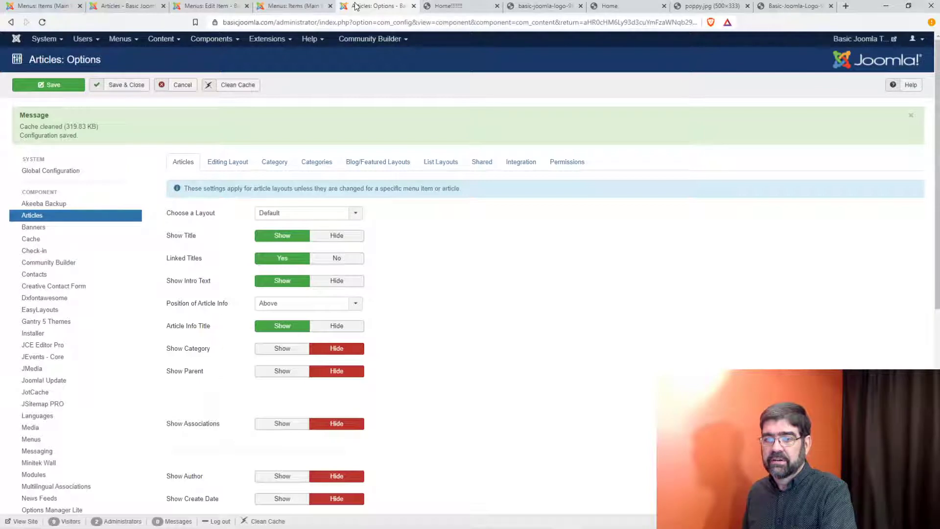
# Step: Close the Articles Options, logo and poppy image tabs, then reopen the Home menu item
pyautogui.click(414, 7)
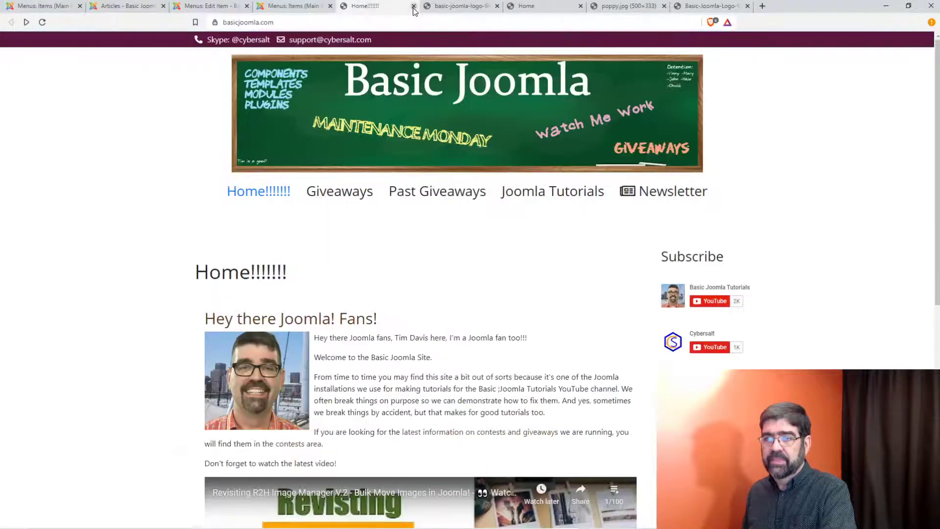
pyautogui.click(478, 6)
pyautogui.click(497, 6)
pyautogui.click(497, 6)
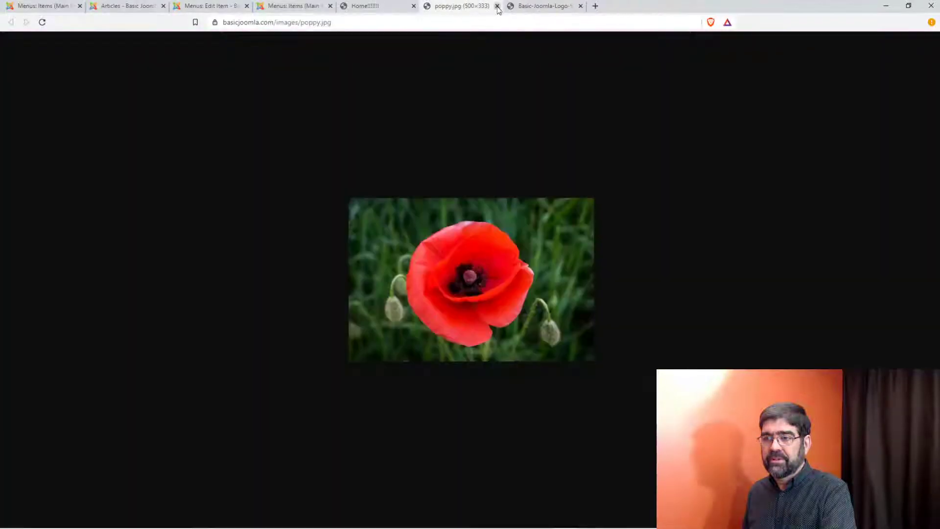
pyautogui.click(497, 6)
pyautogui.click(498, 7)
pyautogui.click(294, 6)
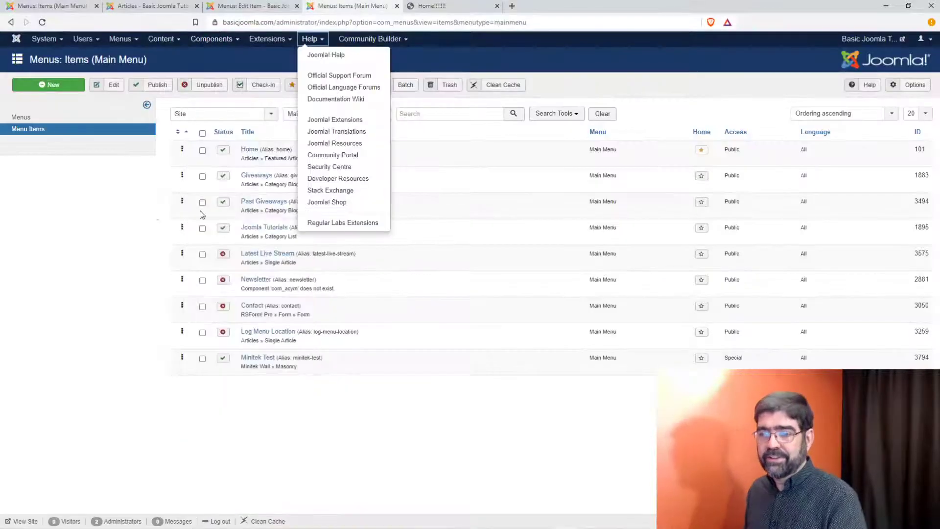
pyautogui.click(357, 435)
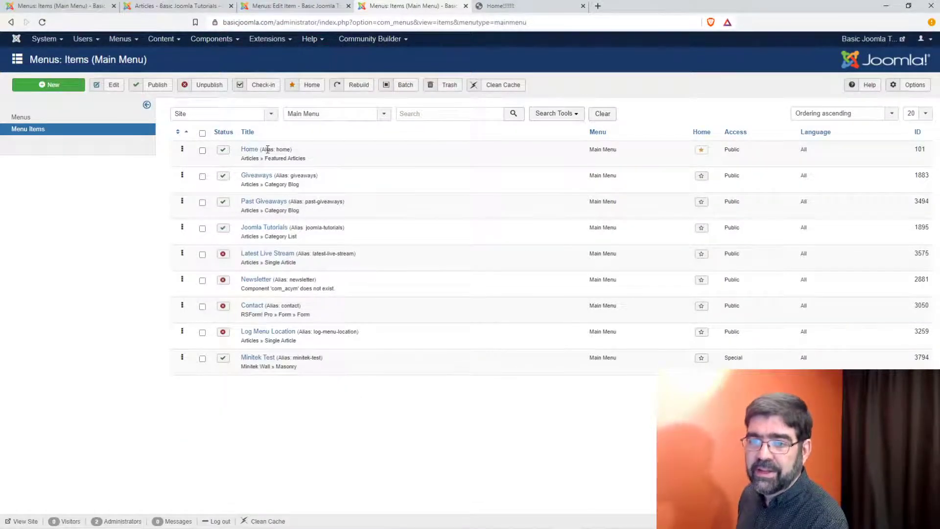
pyautogui.click(250, 152)
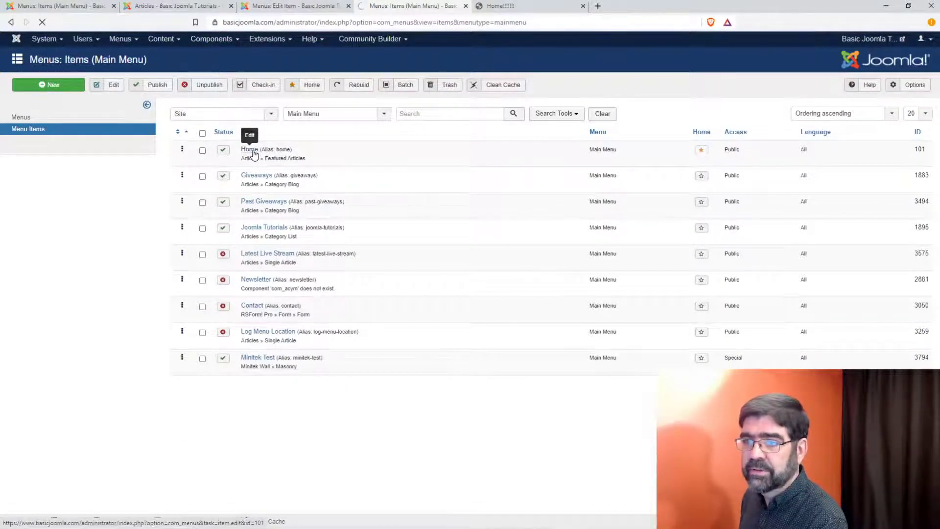
pyautogui.click(318, 5)
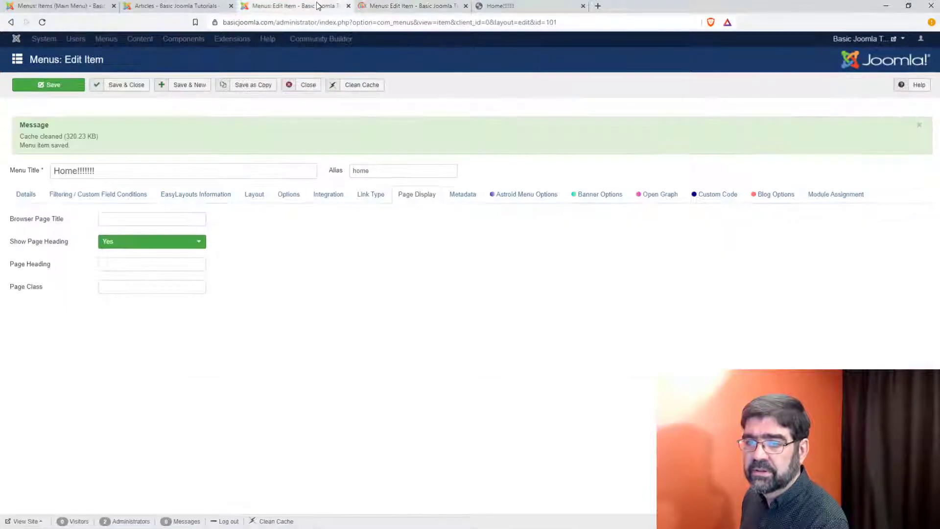
# Step: Close the duplicate editors, set Show Page Heading to No, trim the title, and try saving
pyautogui.click(407, 6)
pyautogui.click(466, 6)
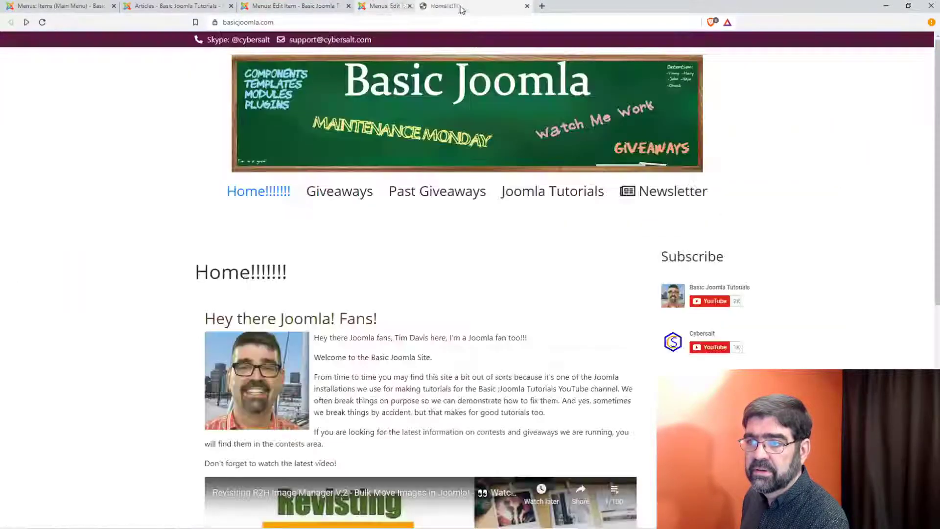
pyautogui.click(304, 5)
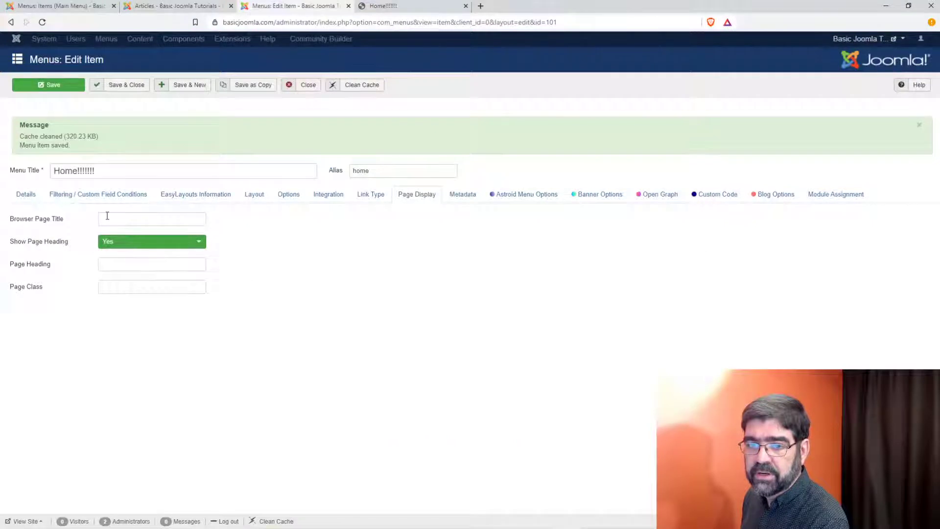
pyautogui.click(138, 242)
pyautogui.click(136, 279)
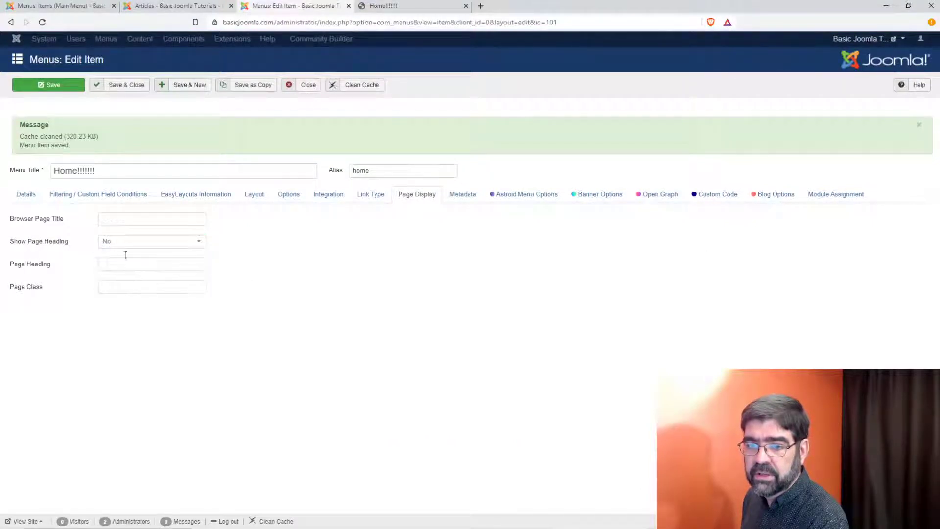
pyautogui.moveTo(79, 169); pyautogui.dragTo(122, 169)
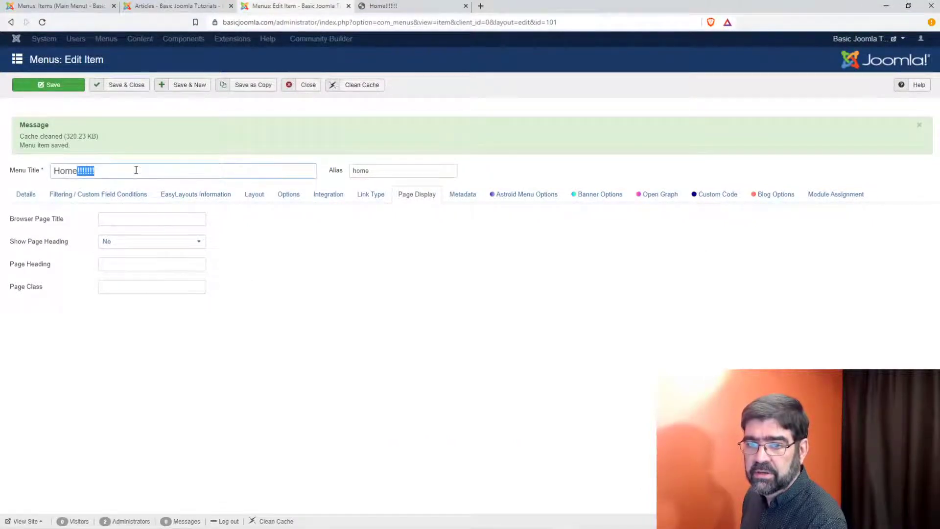
pyautogui.press('BackSpace')
pyautogui.press('BackSpace')
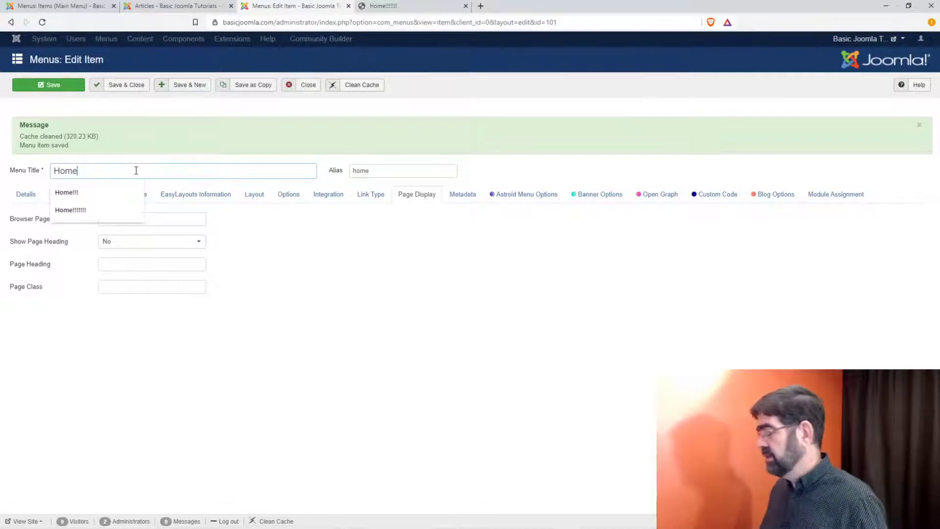
pyautogui.press('BackSpace')
pyautogui.press('BackSpace')
pyautogui.press('BackSpace')
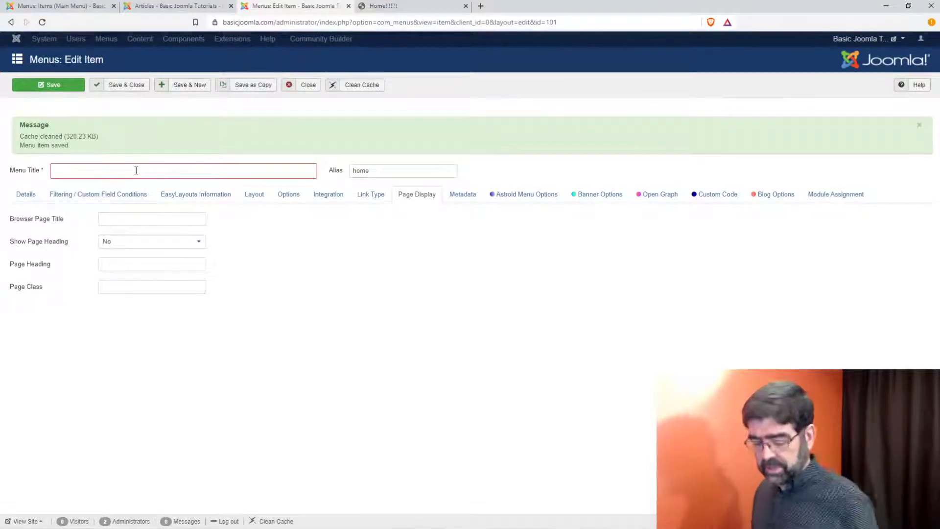
pyautogui.click(58, 87)
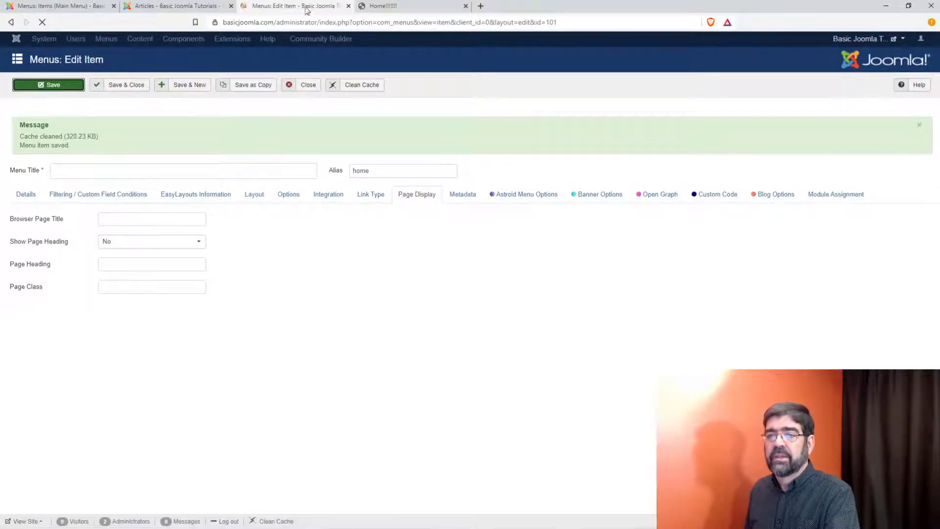
# Step: Set Show Page Heading to No again and save the Home menu item
pyautogui.click(394, 9)
pyautogui.click(309, 8)
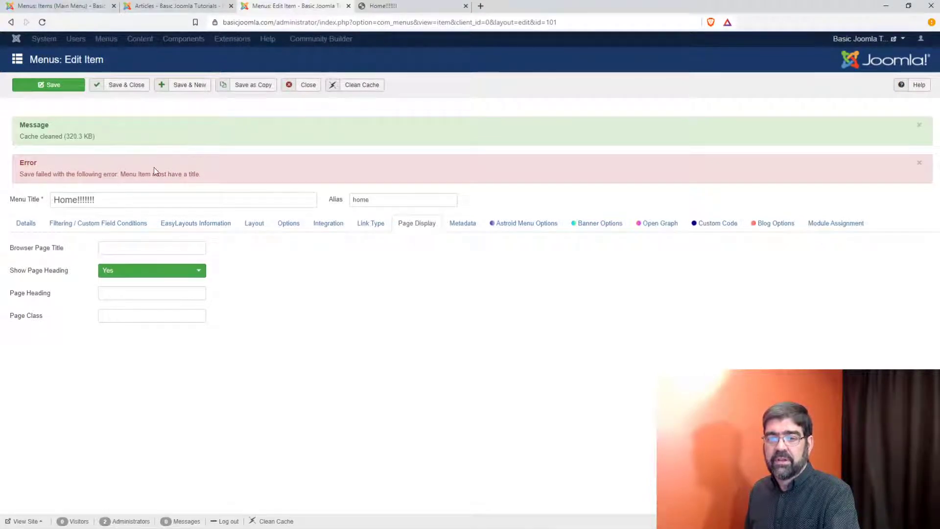
pyautogui.click(134, 274)
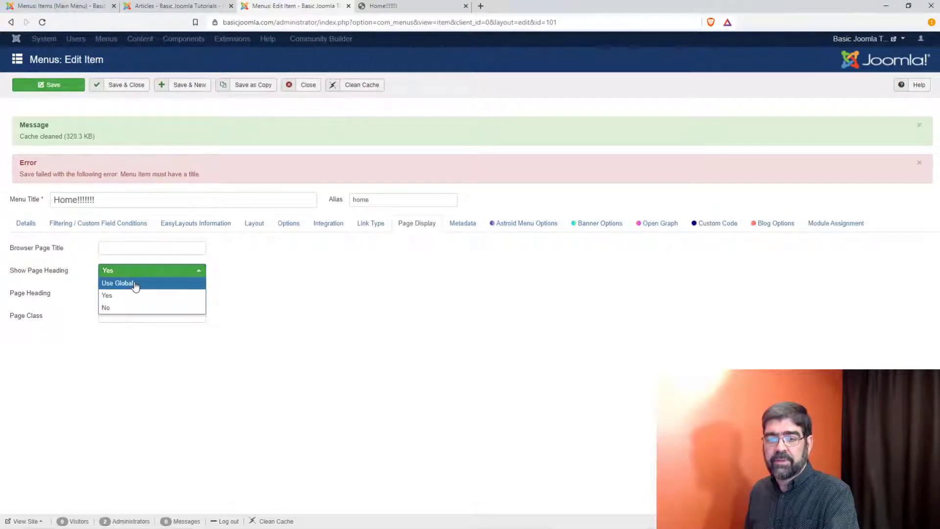
pyautogui.click(130, 308)
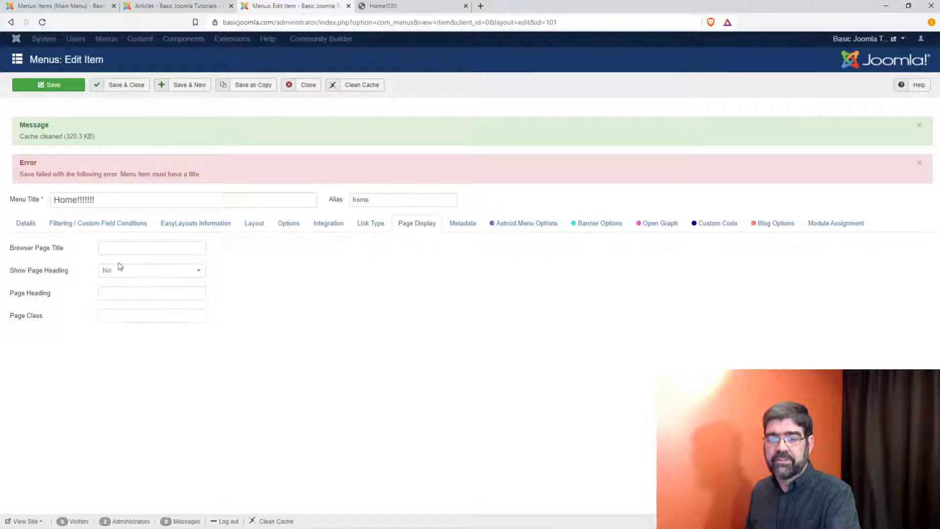
pyautogui.click(116, 250)
pyautogui.click(357, 283)
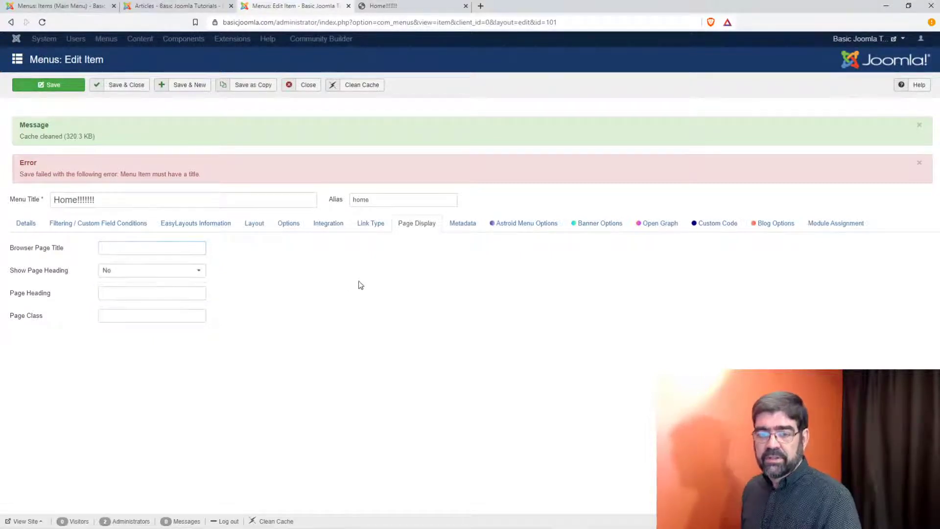
pyautogui.click(53, 87)
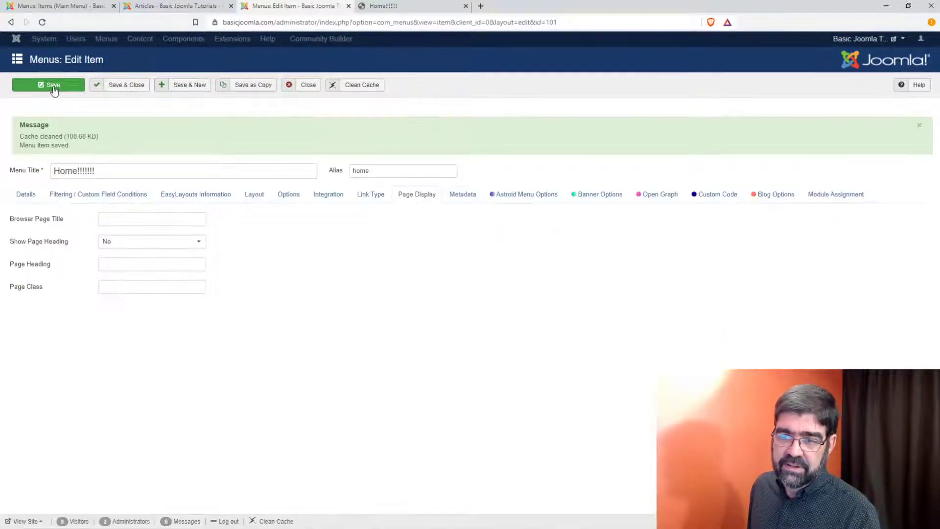
pyautogui.click(122, 222)
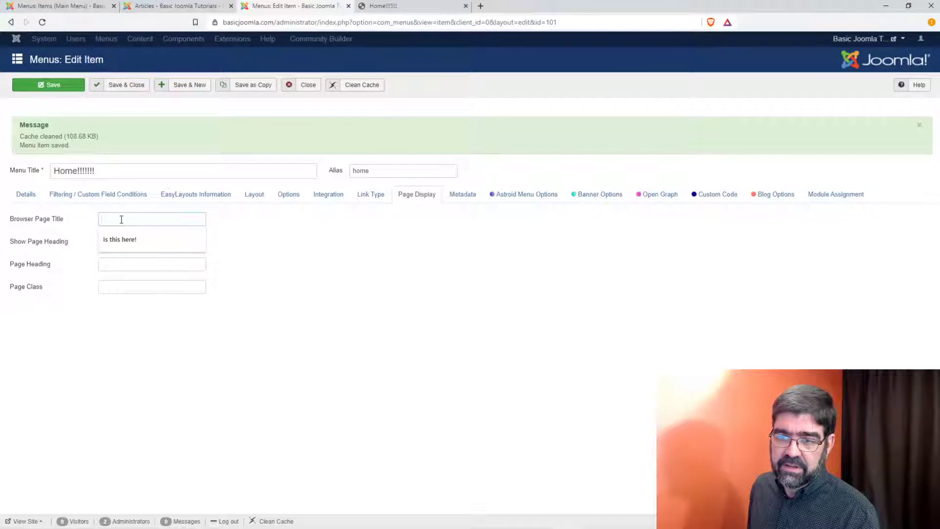
pyautogui.click(122, 219)
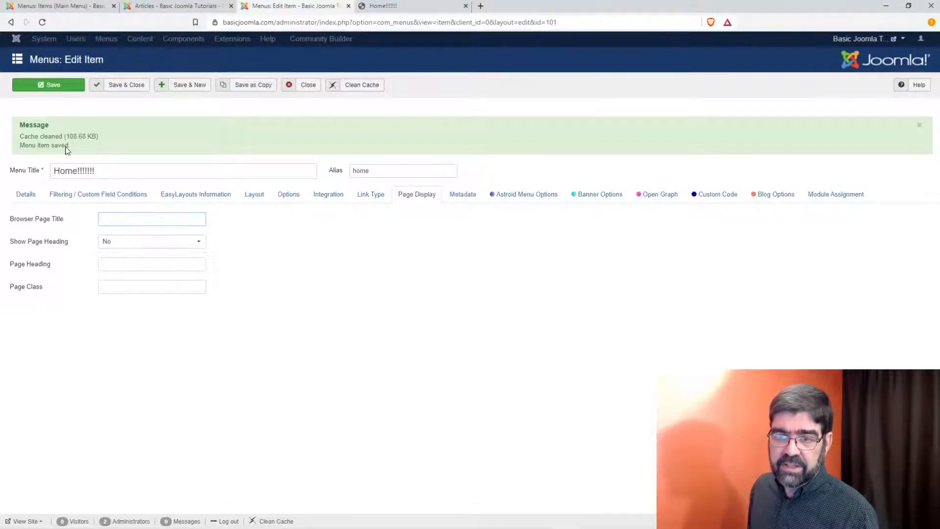
pyautogui.click(51, 87)
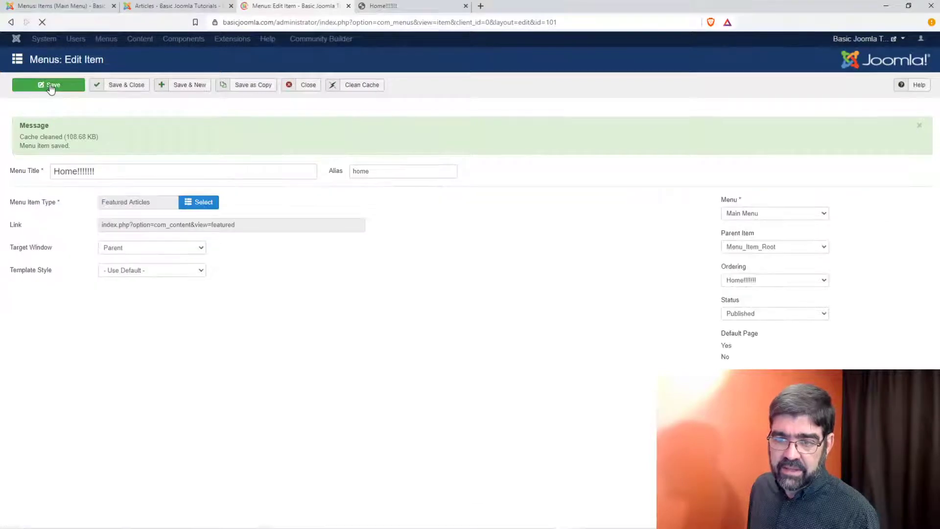
pyautogui.click(387, 6)
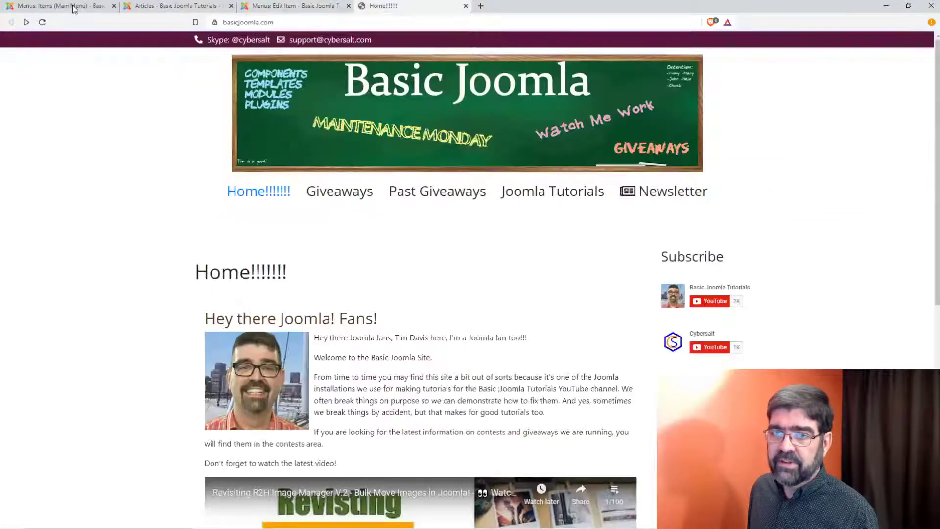
# Step: Reload the front-end home page to confirm the Home!!!!!!! heading is hidden, then return to the editor
pyautogui.click(42, 22)
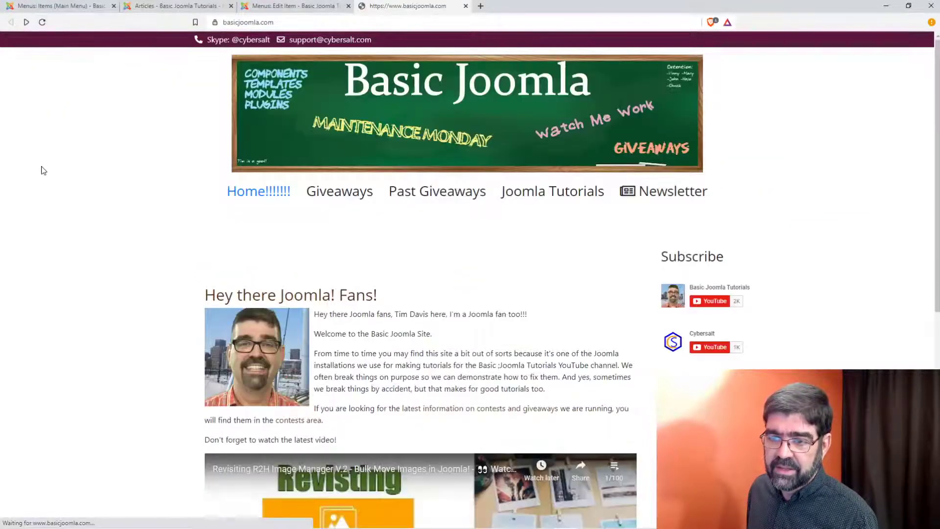
pyautogui.tripleClick(179, 260)
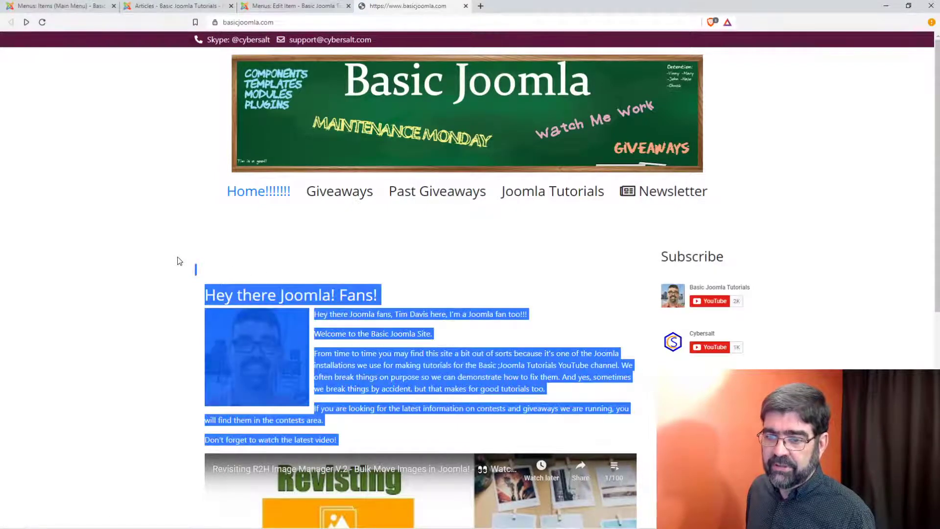
pyautogui.click(179, 261)
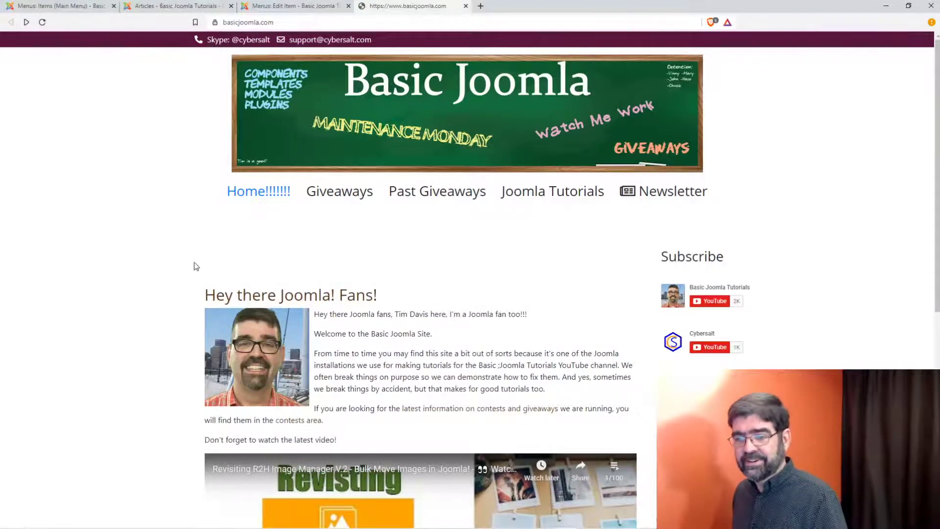
pyautogui.rightClick(202, 274)
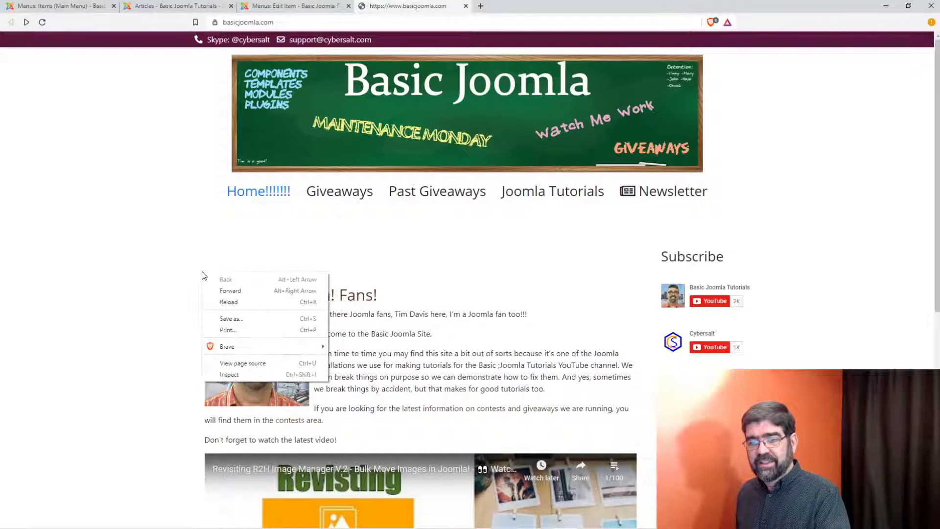
pyautogui.click(208, 270)
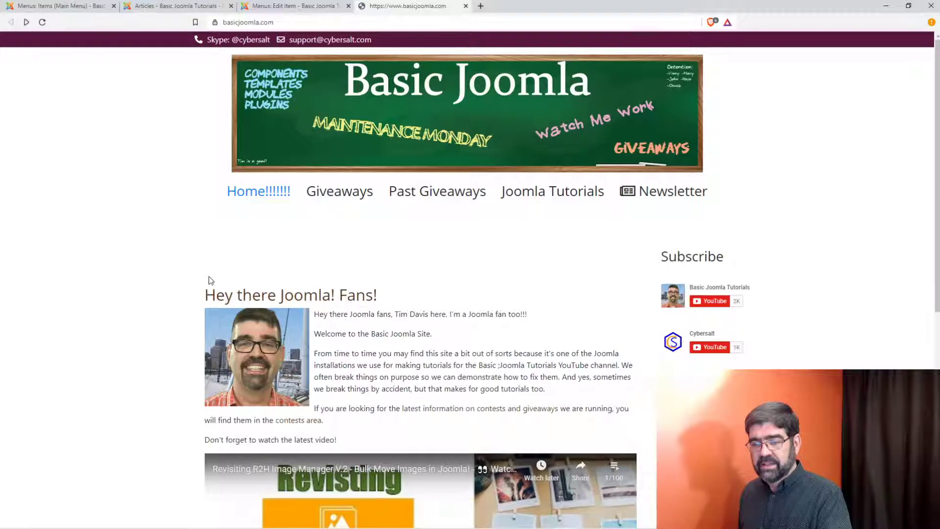
pyautogui.rightClick(210, 280)
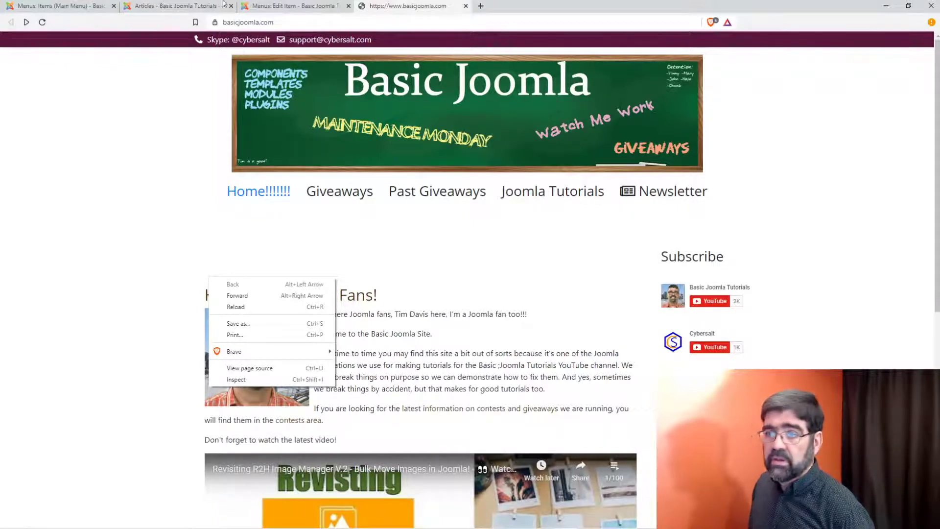
pyautogui.click(268, 7)
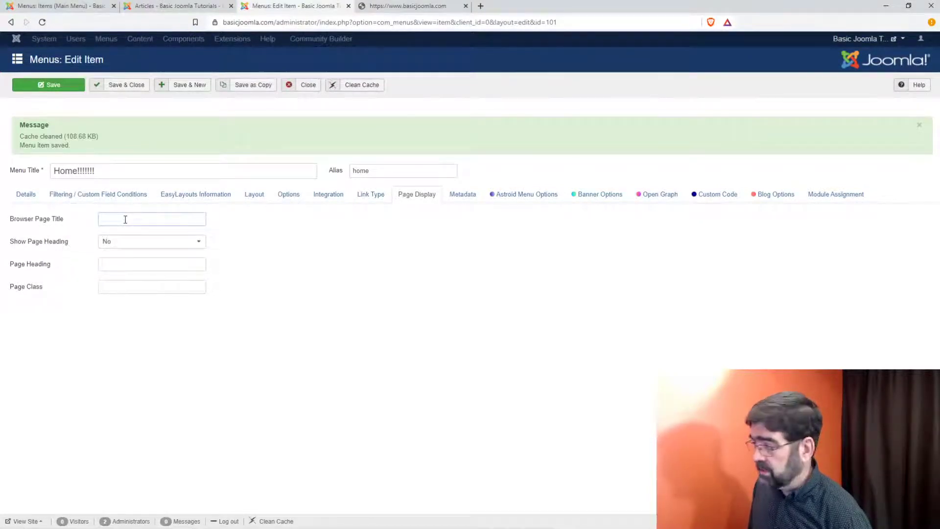
pyautogui.click(441, 6)
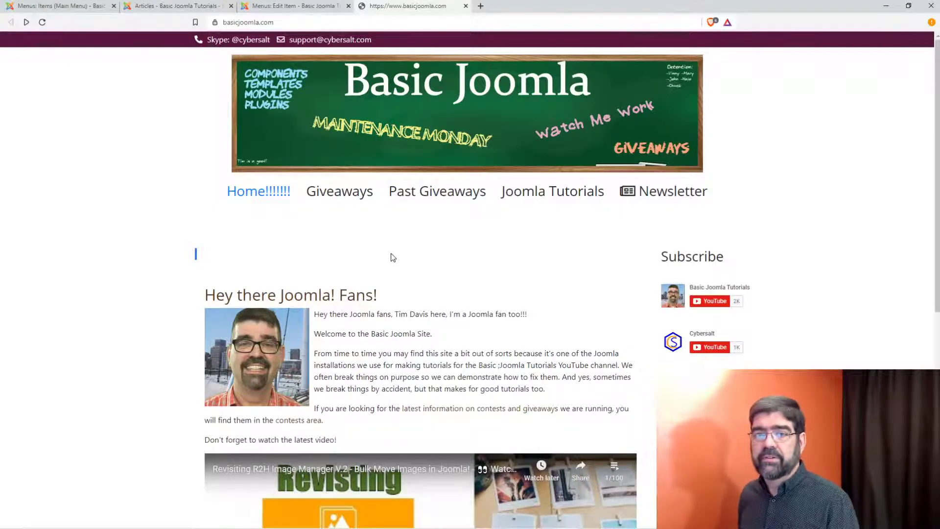
pyautogui.click(301, 6)
pyautogui.click(139, 220)
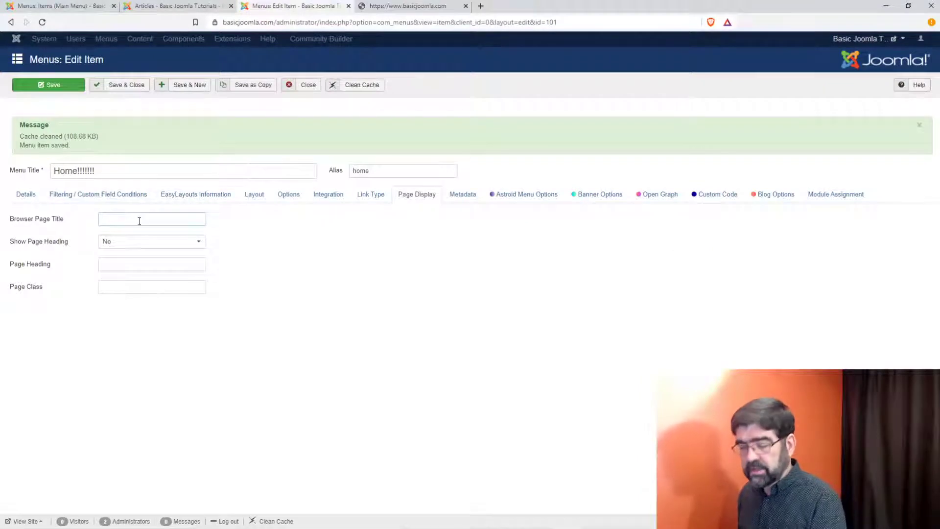
# Step: Trim the menu title to 'Home', save and close, and reload the front end to verify
pyautogui.click(121, 173)
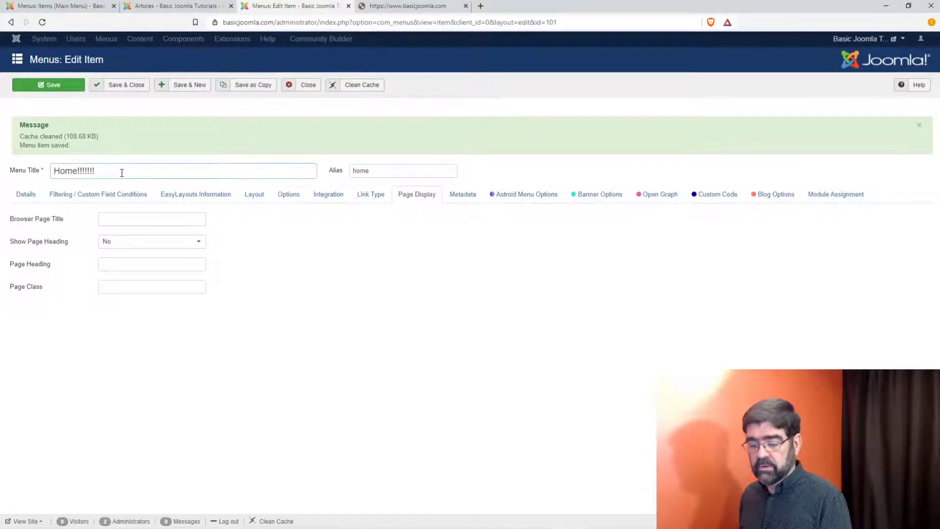
pyautogui.press('BackSpace')
pyautogui.press('BackSpace')
pyautogui.press('BackSpace')
pyautogui.press('BackSpace')
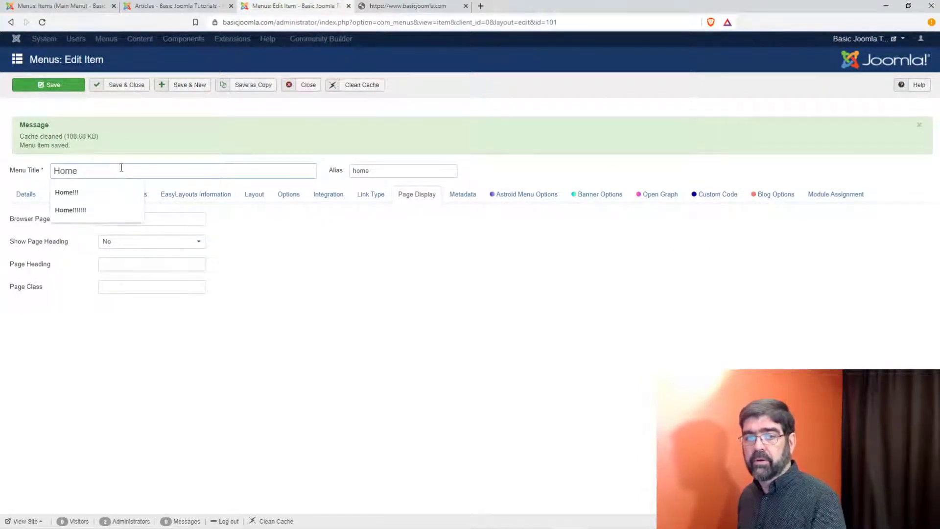
pyautogui.click(122, 84)
pyautogui.click(412, 6)
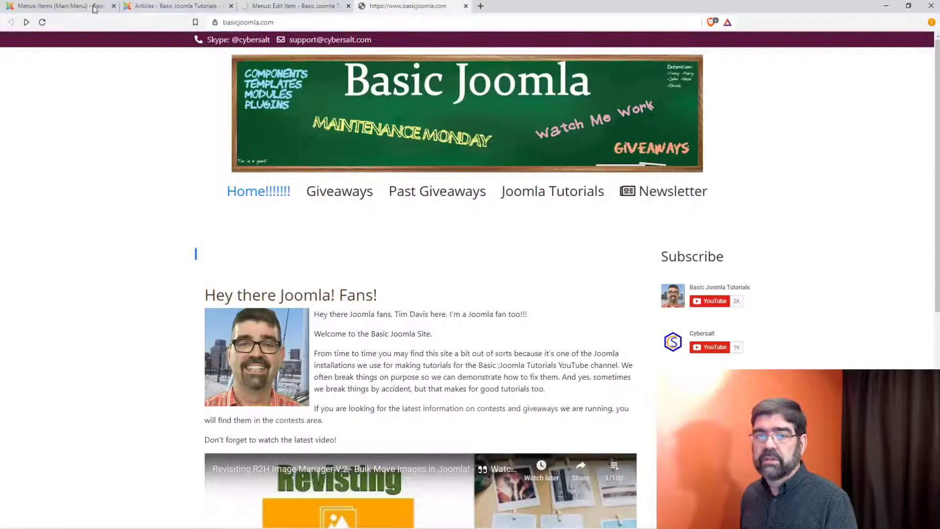
pyautogui.click(43, 22)
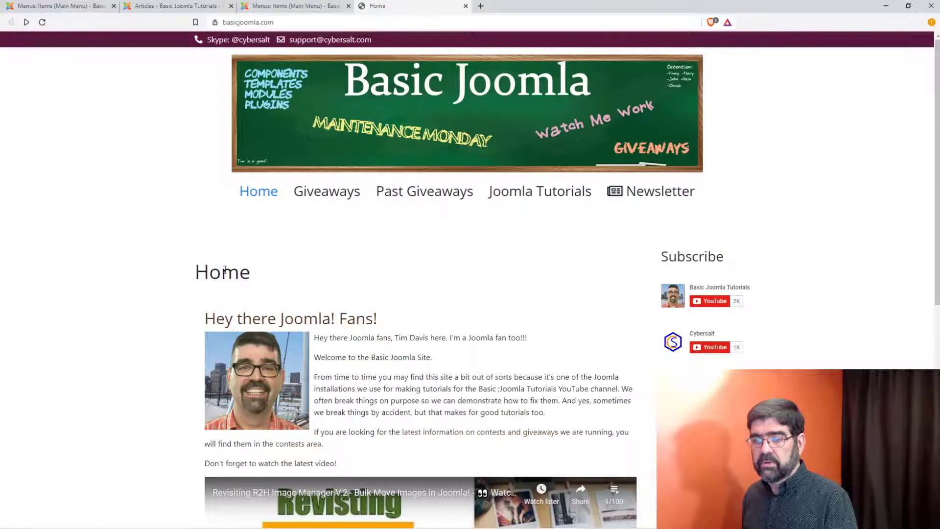
pyautogui.click(266, 7)
pyautogui.click(272, 39)
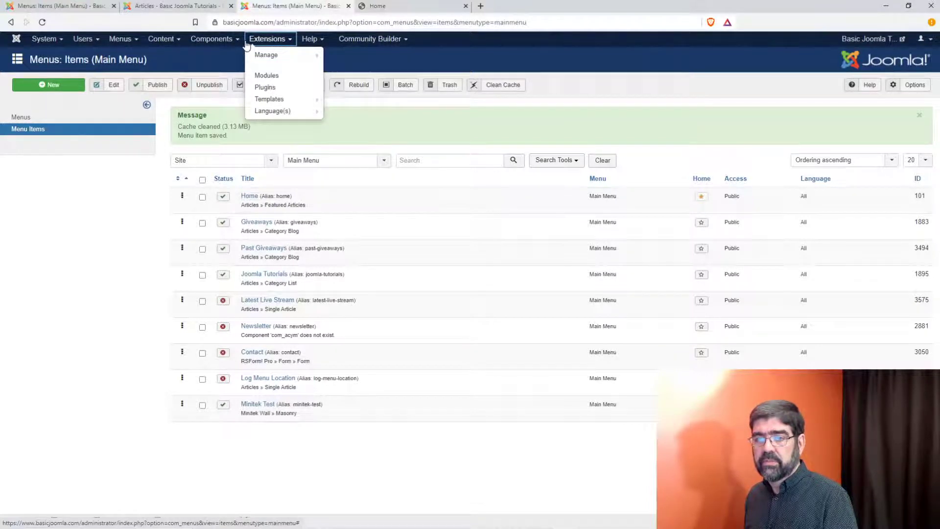
pyautogui.moveTo(277, 99)
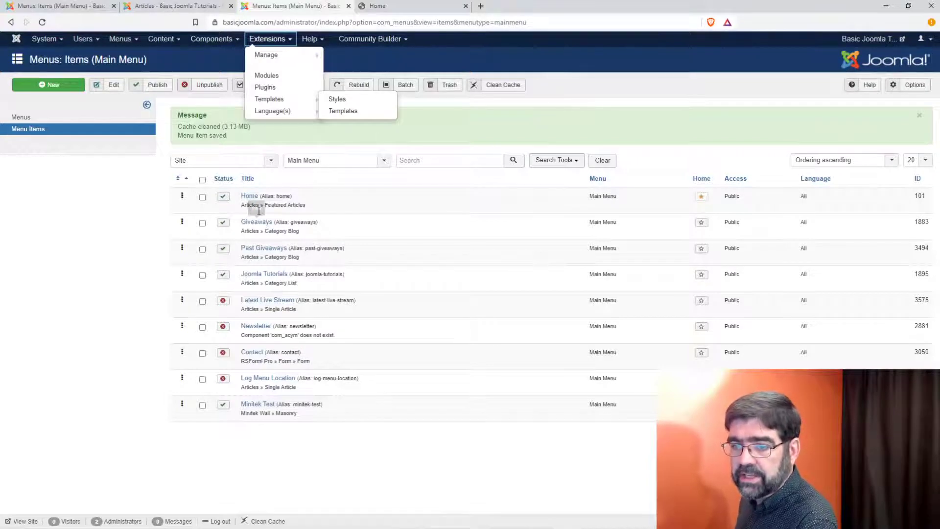
pyautogui.click(244, 198)
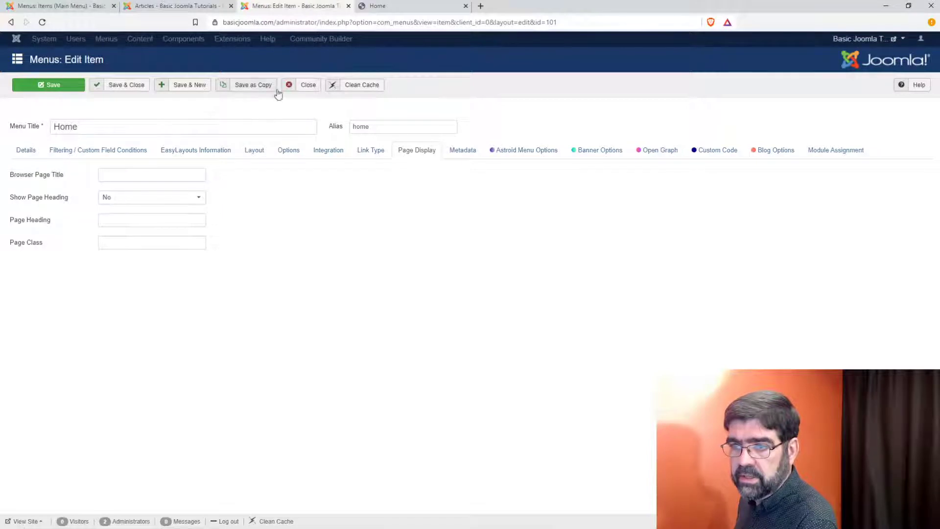
pyautogui.click(305, 91)
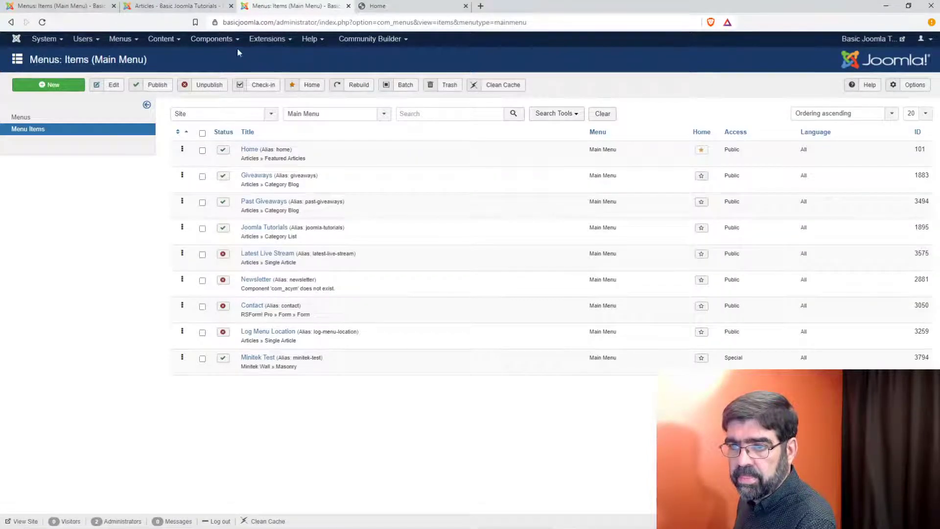
pyautogui.click(266, 43)
pyautogui.moveTo(267, 55)
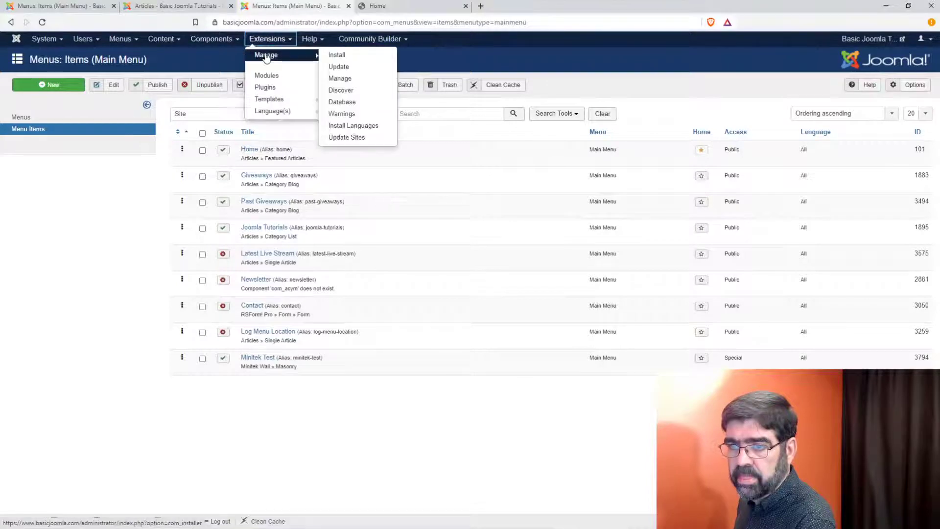
# Step: Filter installed extensions by 'easy' and uninstall the five EasyLayouts extensions
pyautogui.click(345, 80)
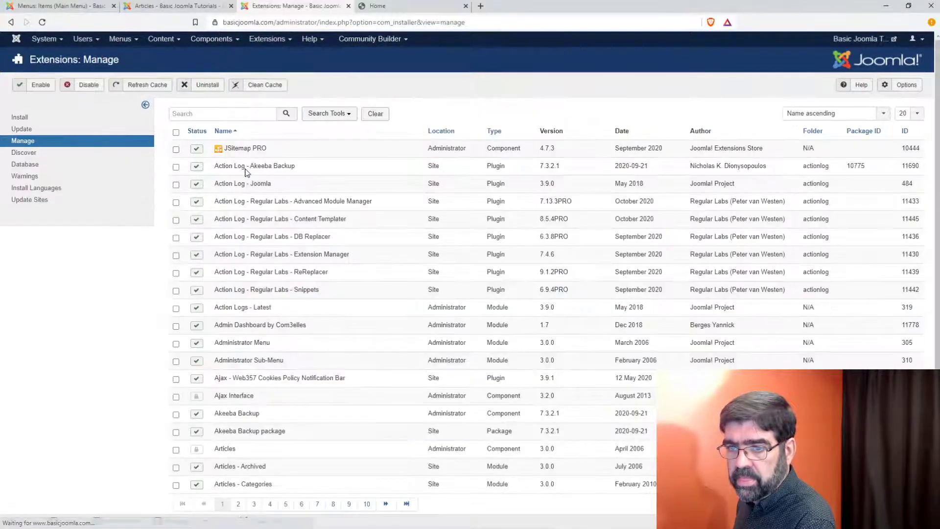
pyautogui.click(229, 115)
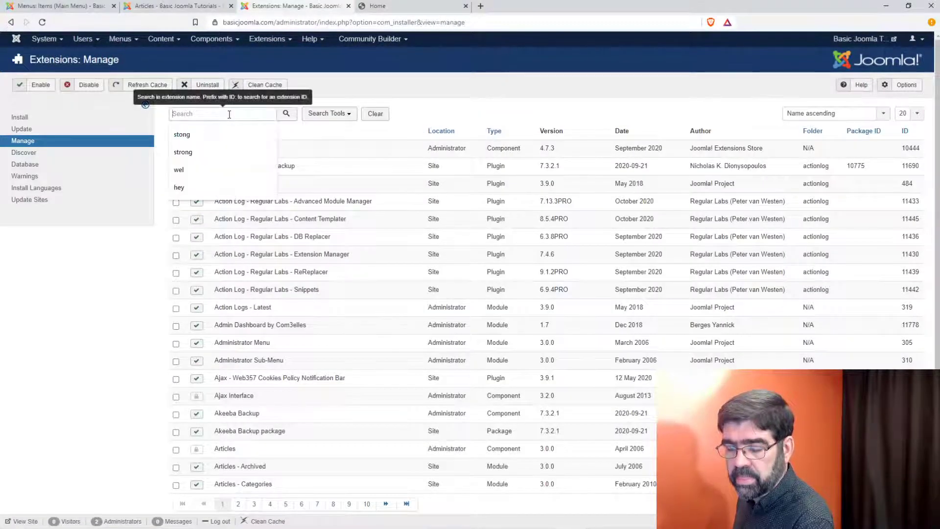
pyautogui.write('easy')
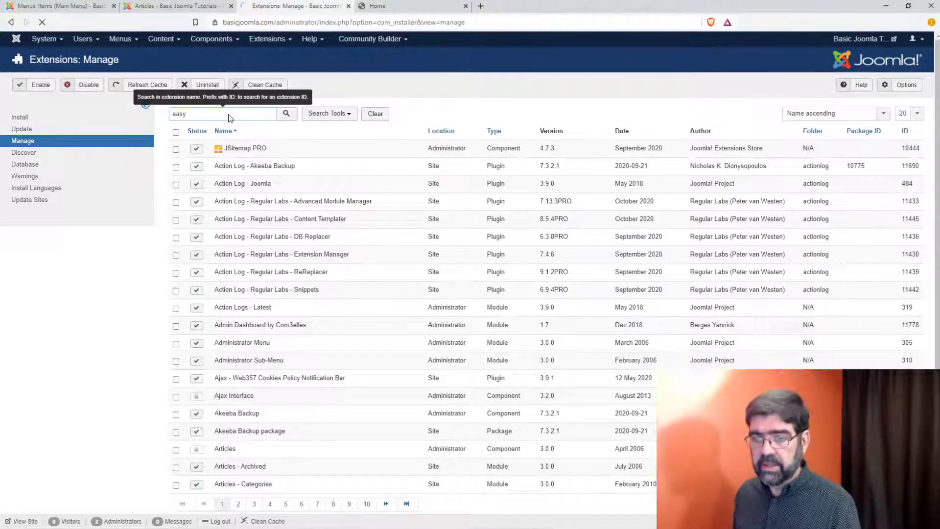
pyautogui.press('Return')
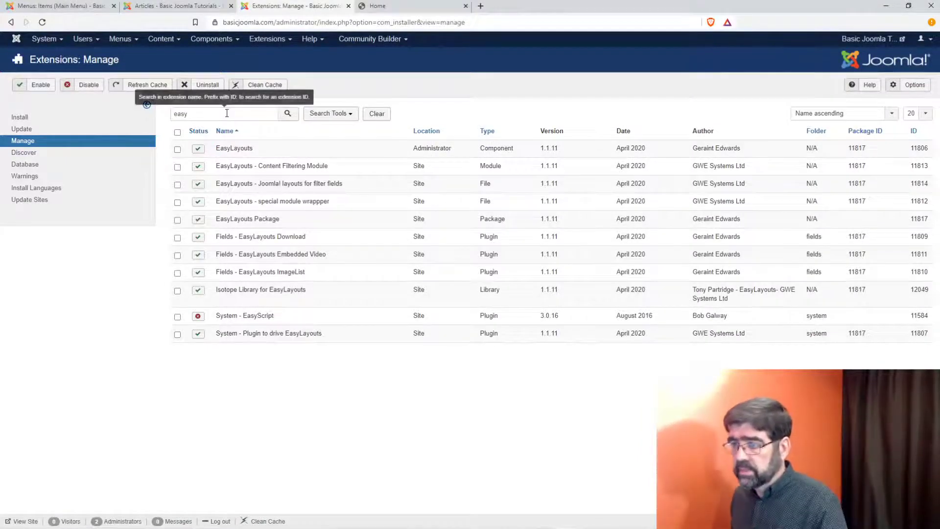
pyautogui.click(178, 150)
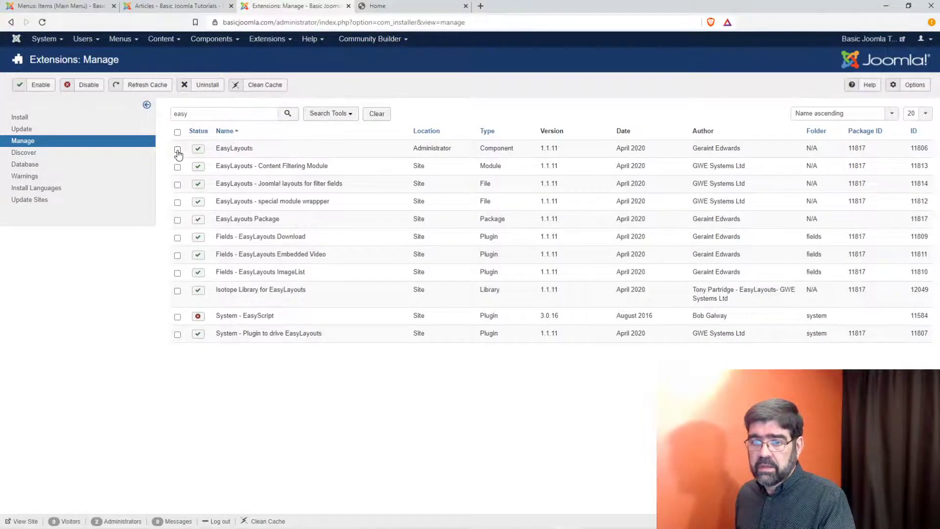
pyautogui.click(178, 167)
pyautogui.click(178, 185)
pyautogui.click(178, 203)
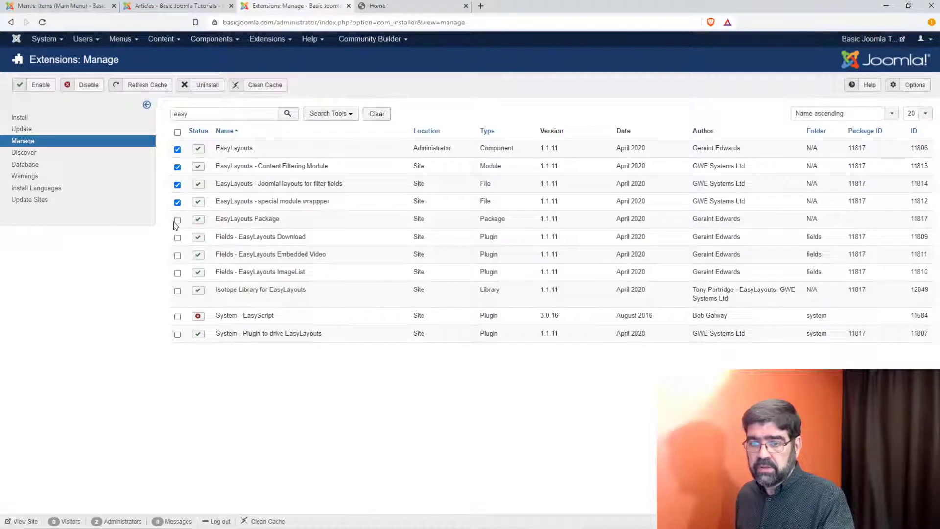
pyautogui.click(178, 239)
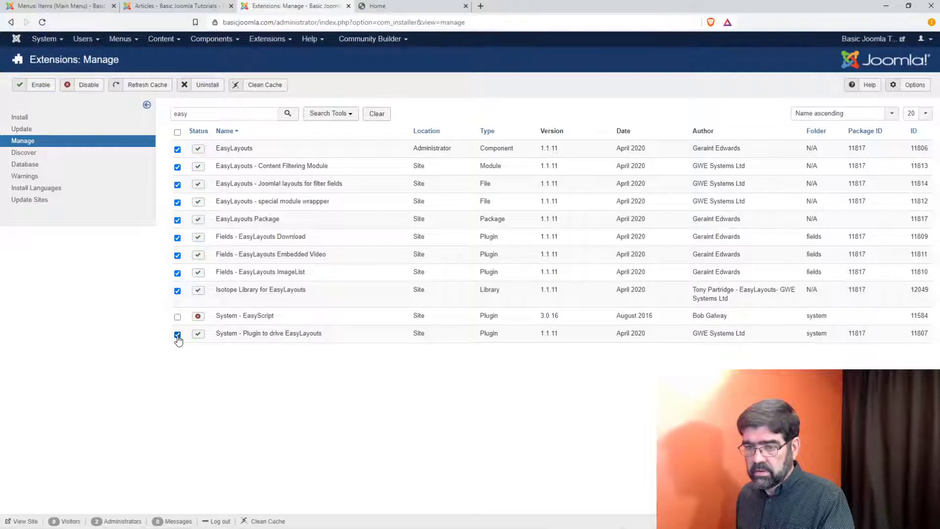
pyautogui.click(204, 87)
pyautogui.click(518, 87)
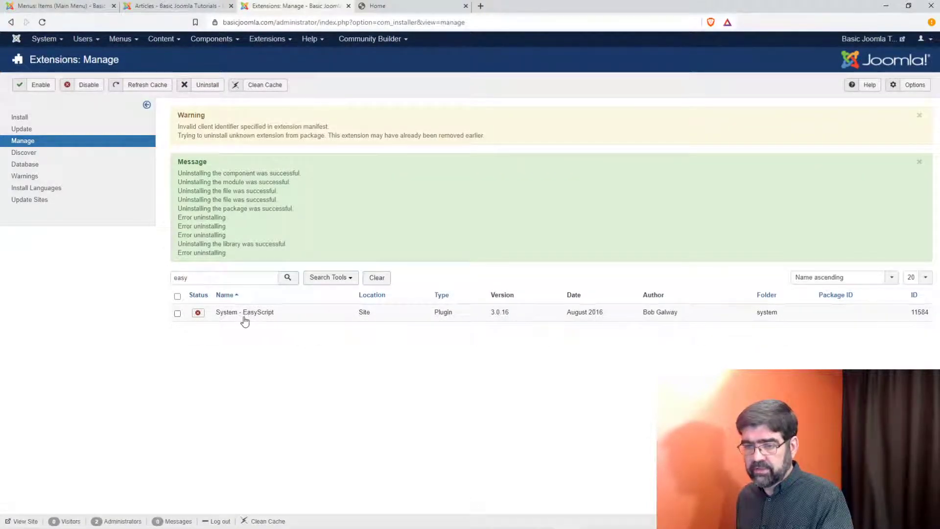
# Step: Uninstall the System - EasyScript plugin and clean the cache
pyautogui.click(178, 313)
pyautogui.click(204, 85)
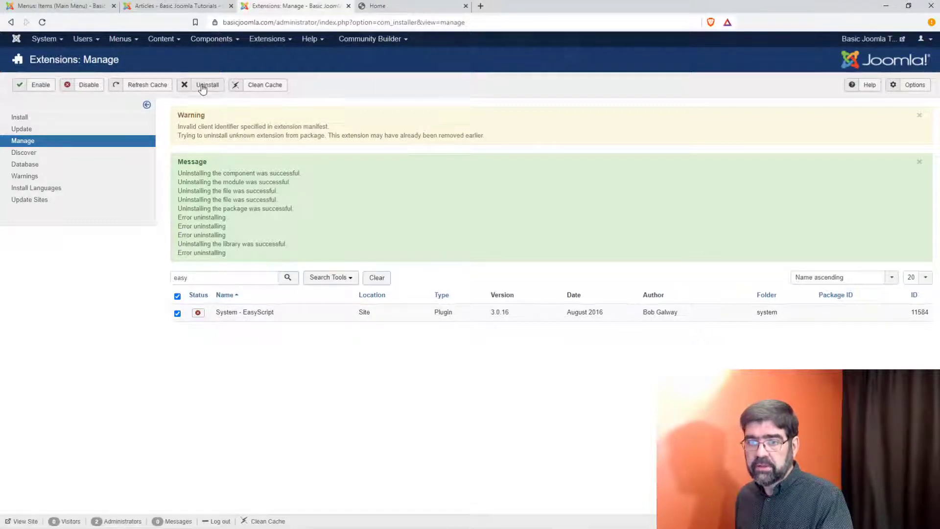
pyautogui.click(520, 88)
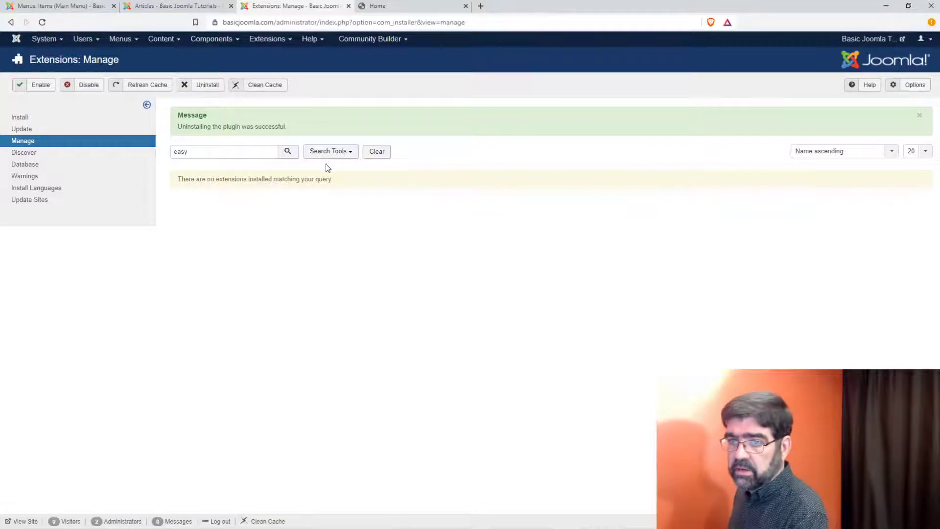
pyautogui.click(257, 85)
pyautogui.click(406, 9)
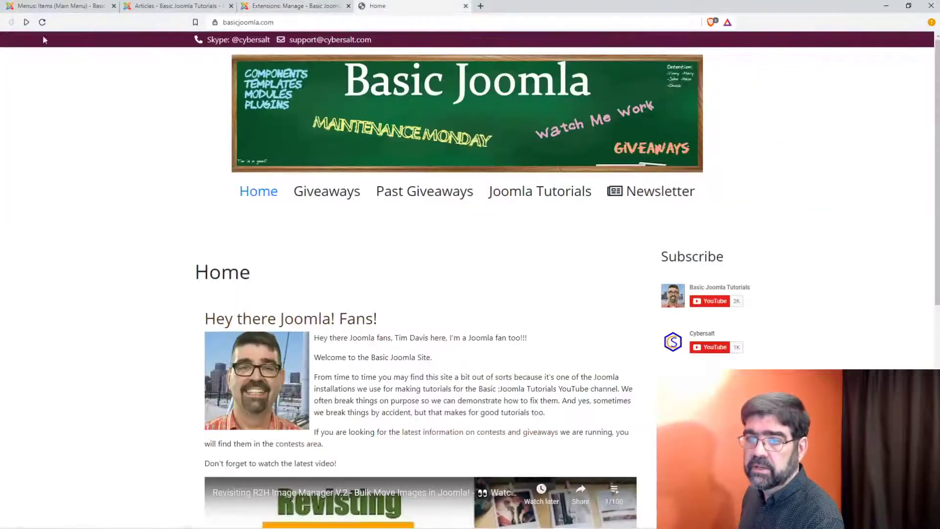
# Step: Reload the front page, then return to the Extensions: Manage list
pyautogui.click(42, 23)
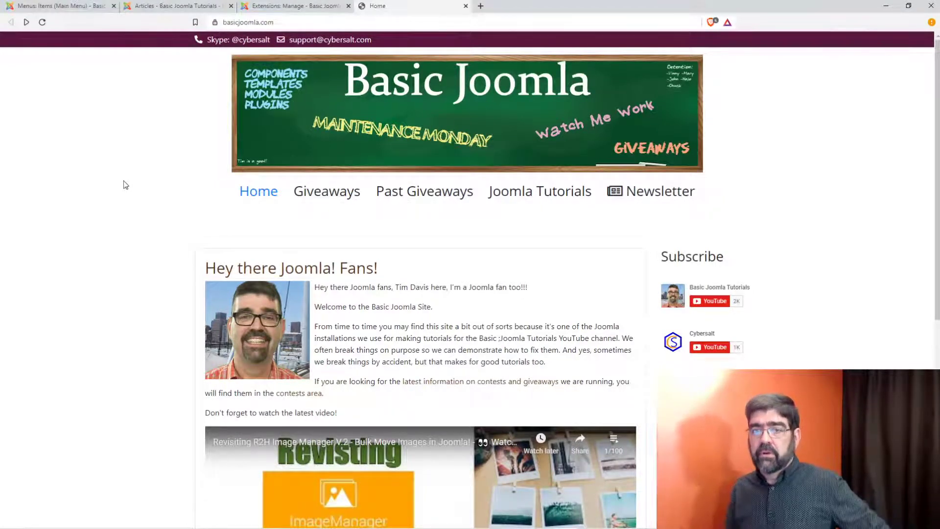
pyautogui.click(281, 7)
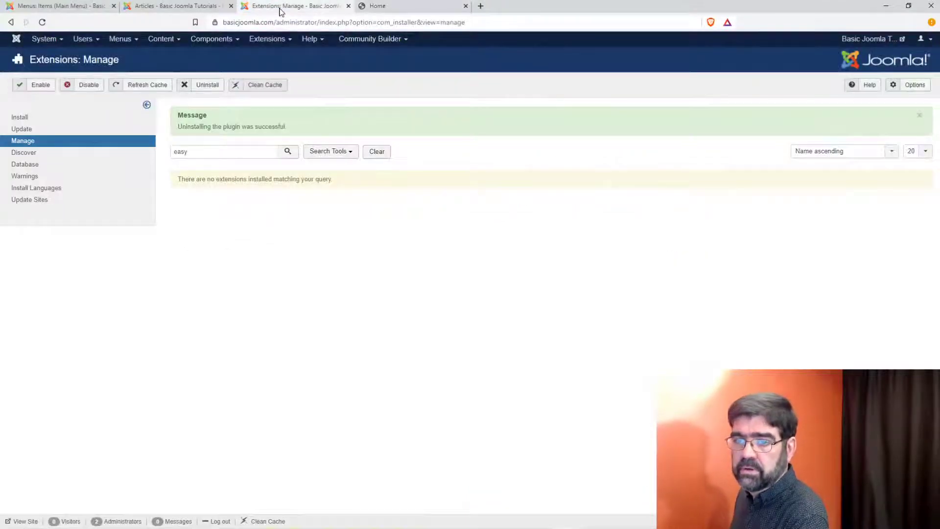
# Step: Open the Home menu item and review its Layout and Details tabs
pyautogui.click(173, 7)
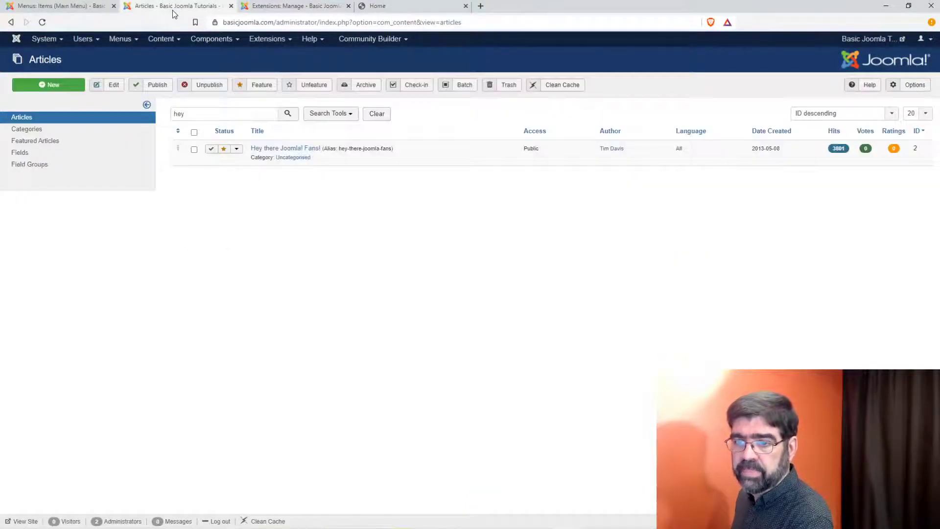
pyautogui.click(62, 5)
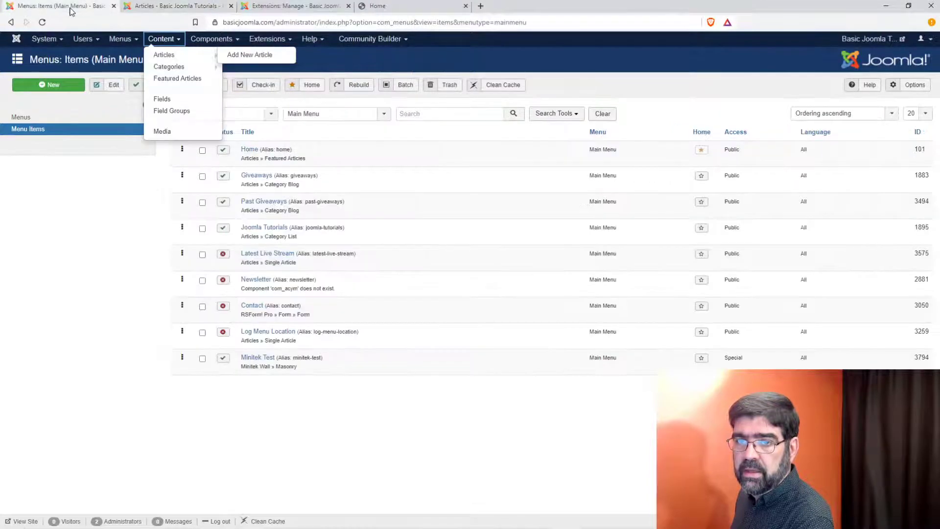
pyautogui.click(250, 150)
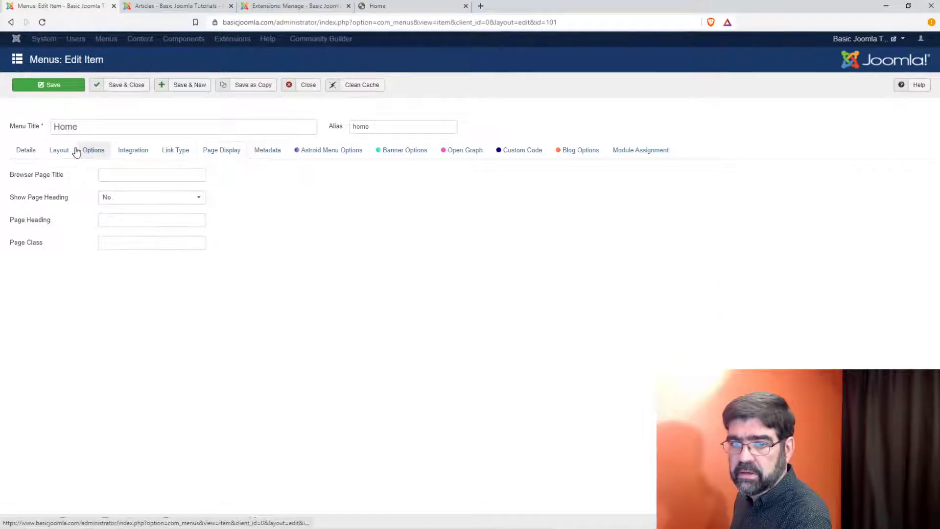
pyautogui.click(65, 154)
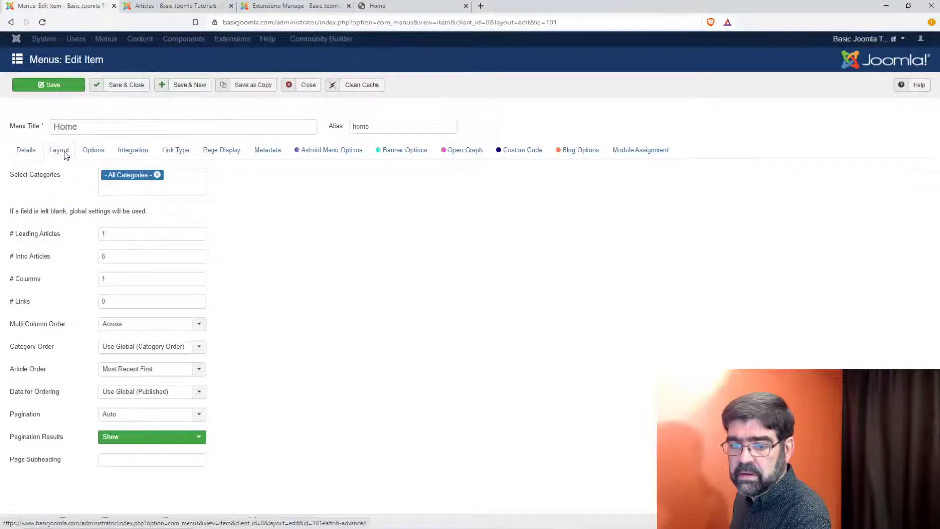
pyautogui.click(19, 154)
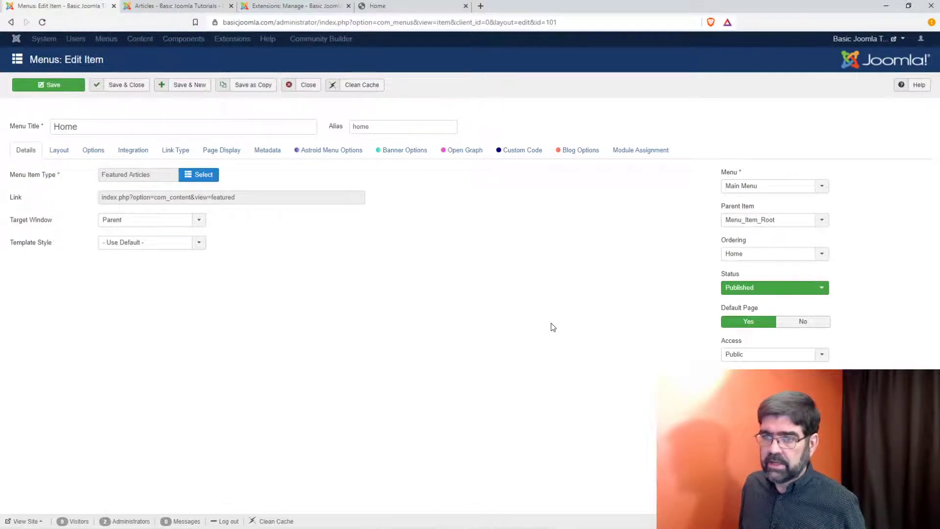
pyautogui.click(181, 41)
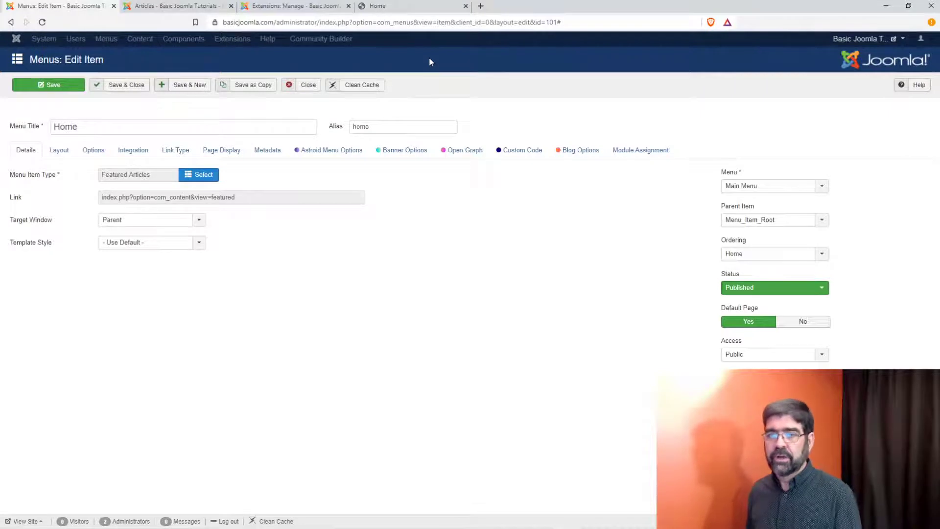
# Step: Close the Home menu item and try restoring backup 1208 from the Manage Backups list
pyautogui.click(309, 88)
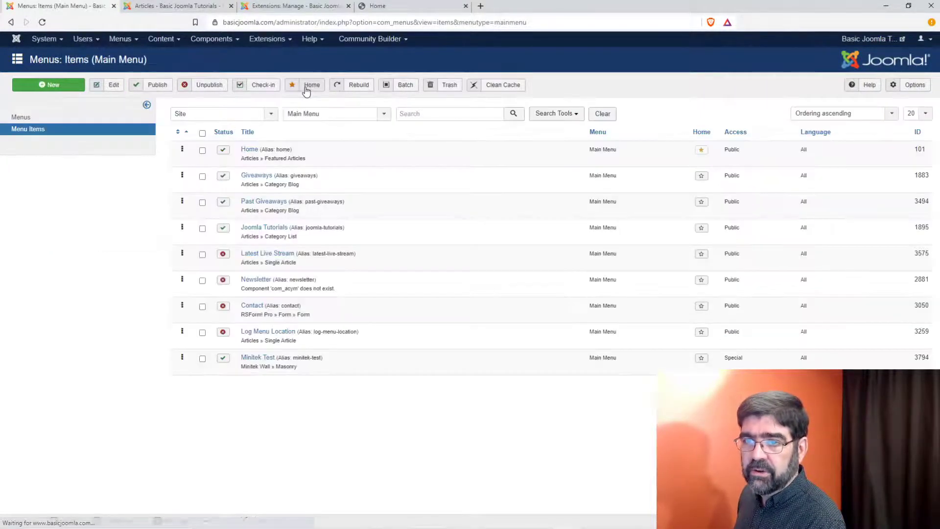
pyautogui.moveTo(196, 45)
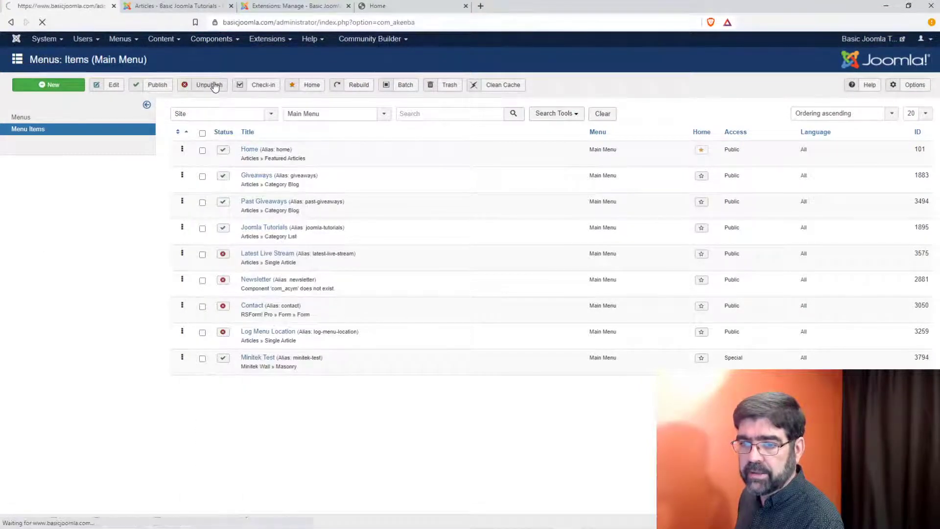
pyautogui.click(193, 321)
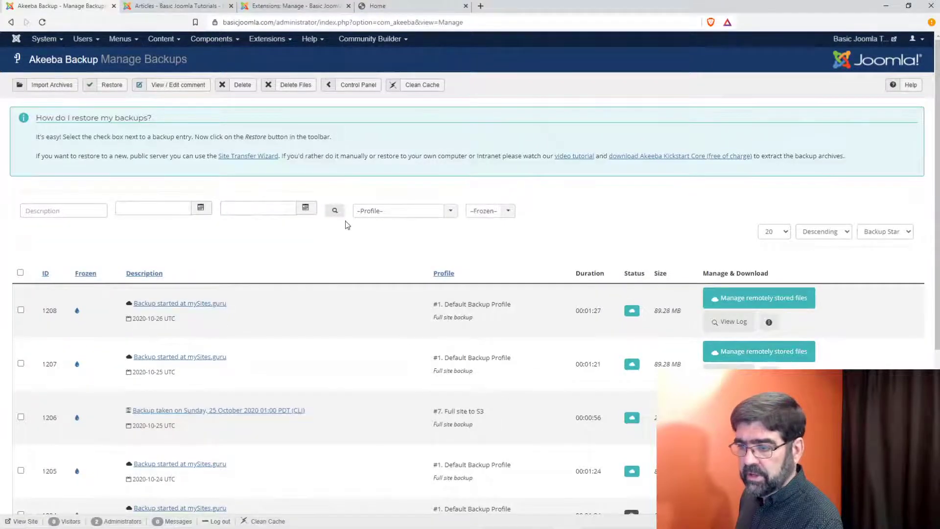
pyautogui.scroll(-2, 346, 225)
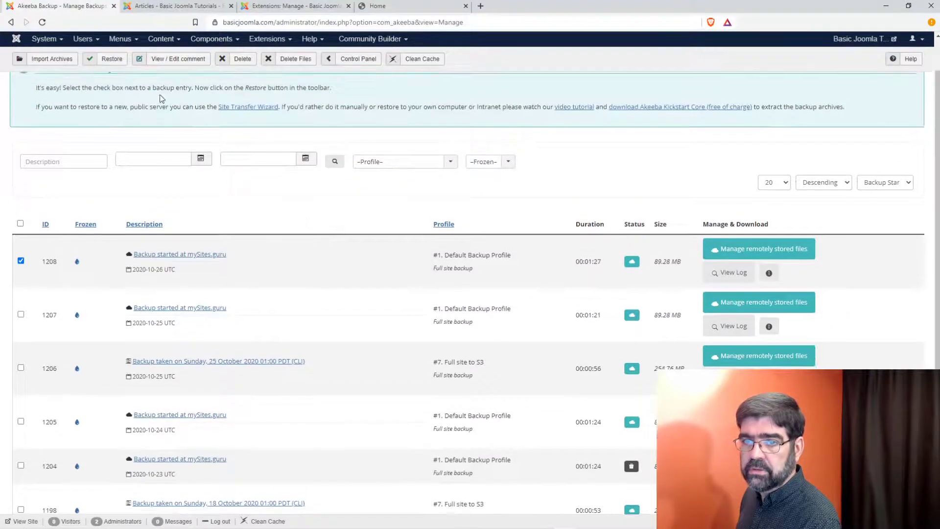
pyautogui.click(118, 64)
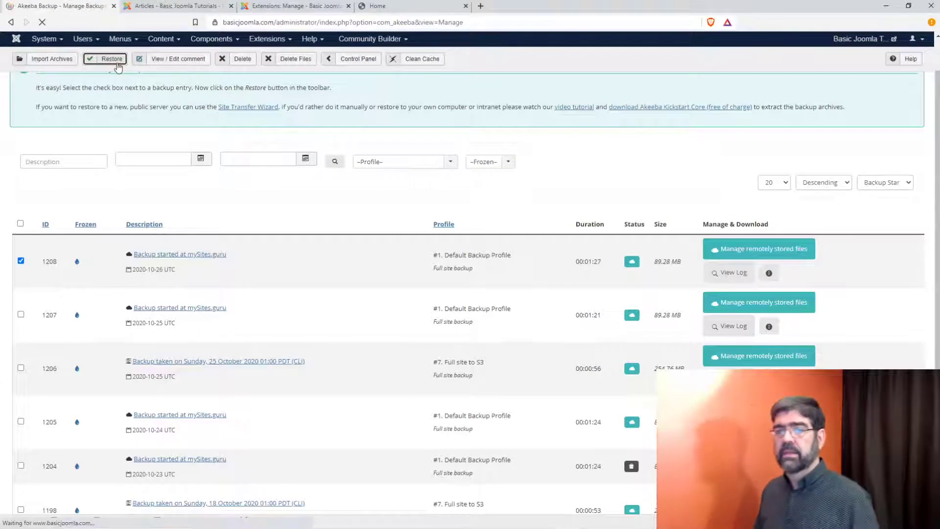
# Step: Fetch backup 1208 back to the server from remote storage and start its restore
pyautogui.scroll(-1, 515, 240)
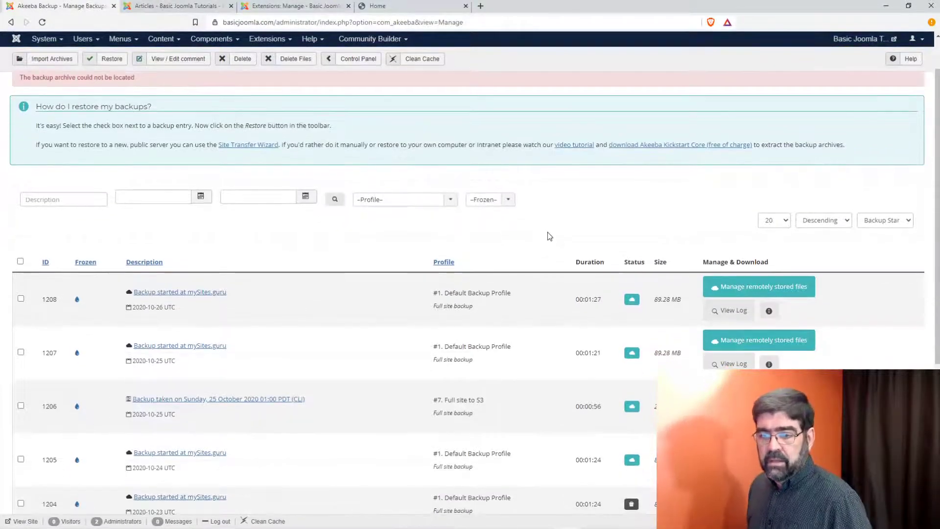
pyautogui.click(708, 283)
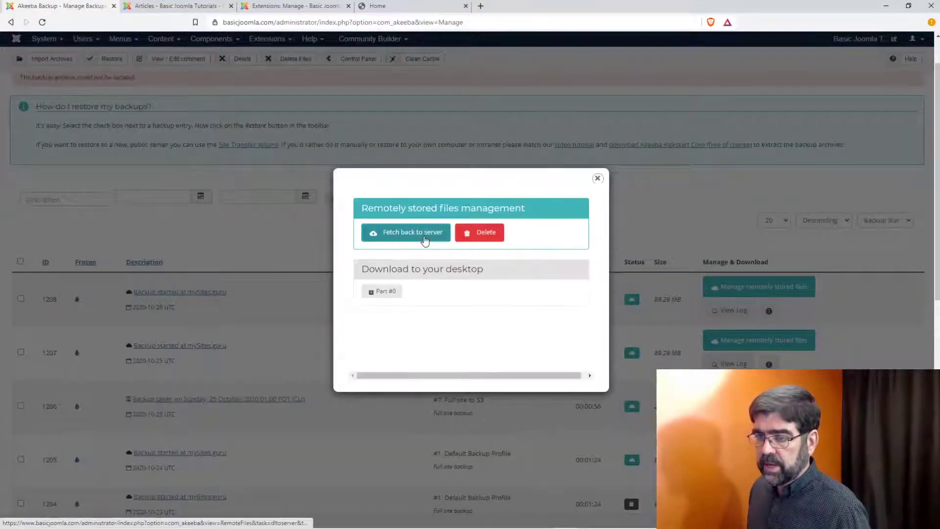
pyautogui.click(425, 239)
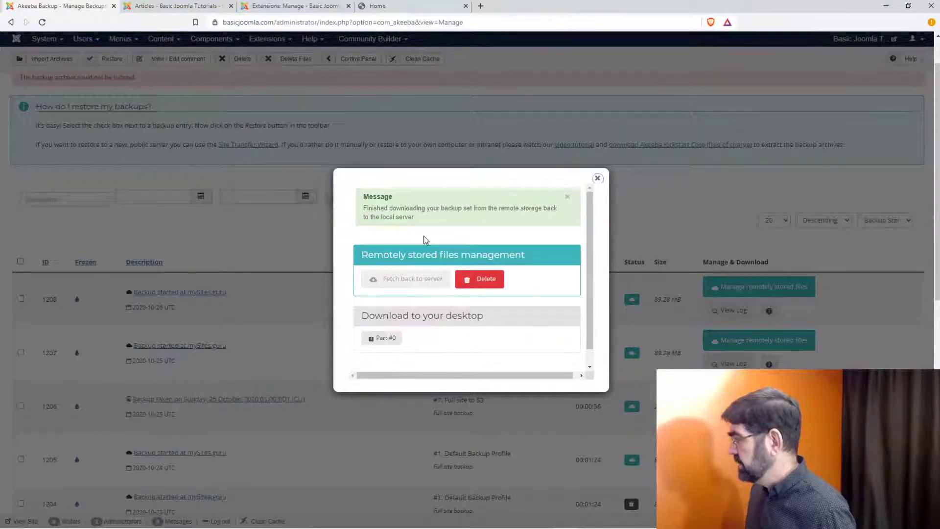
pyautogui.click(598, 178)
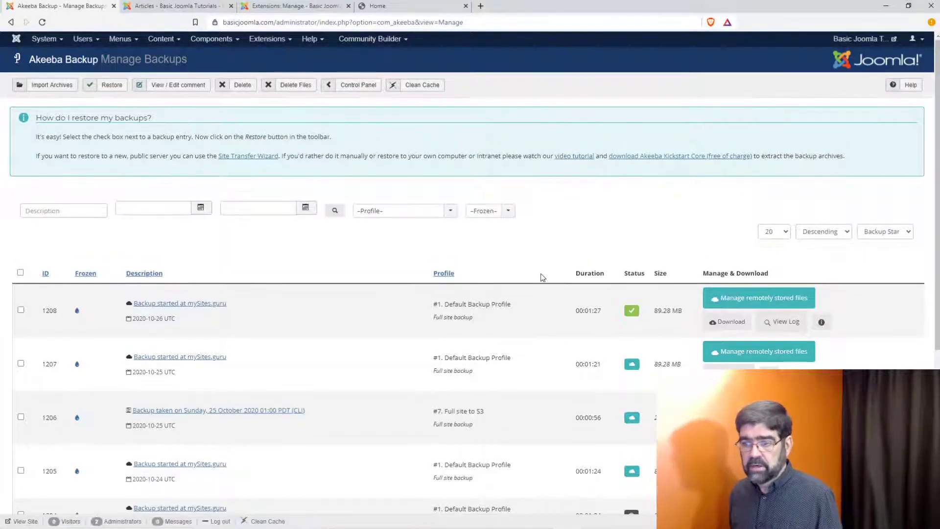
pyautogui.click(20, 309)
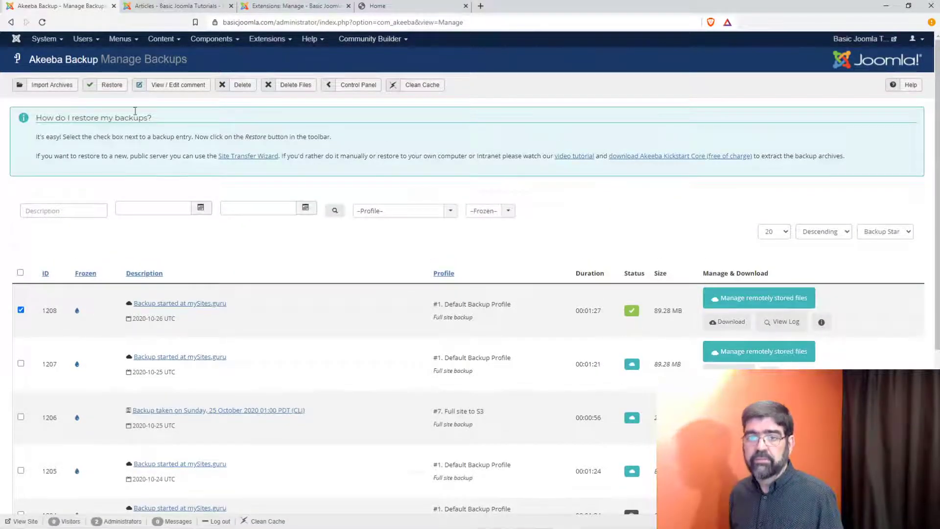
pyautogui.click(112, 86)
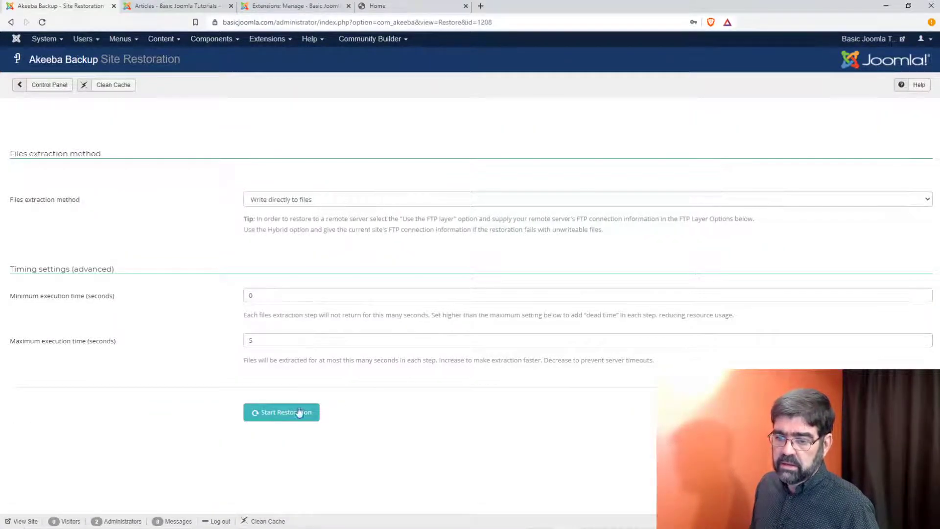
# Step: Extract the backup archive and restore the site's main database
pyautogui.click(296, 413)
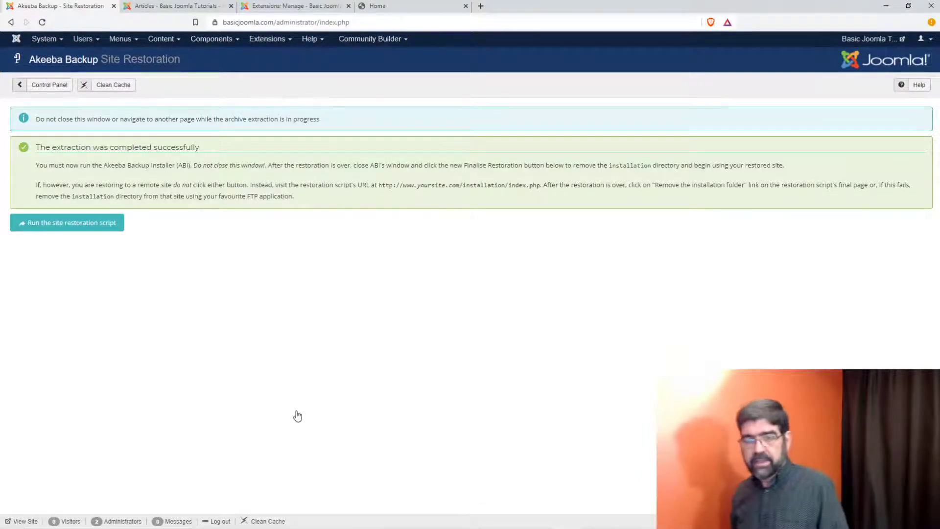
pyautogui.click(69, 222)
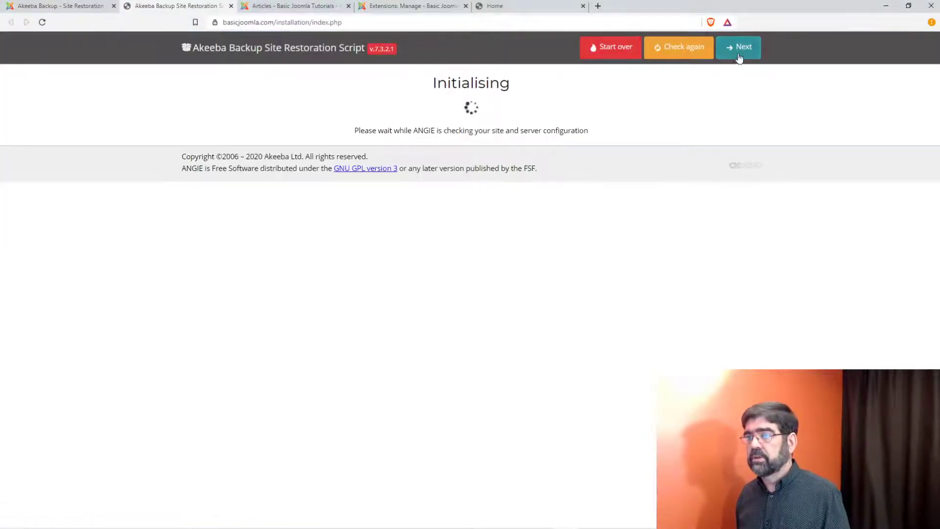
pyautogui.click(740, 58)
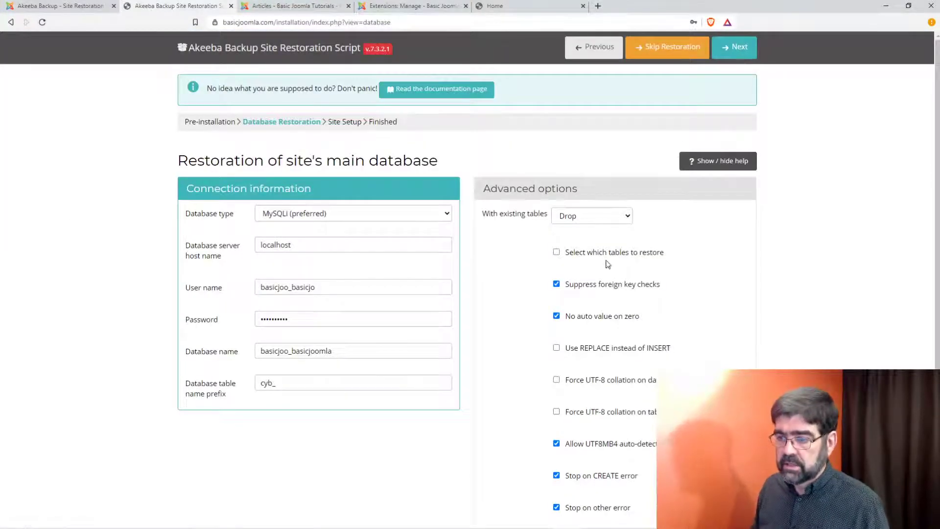
pyautogui.click(735, 55)
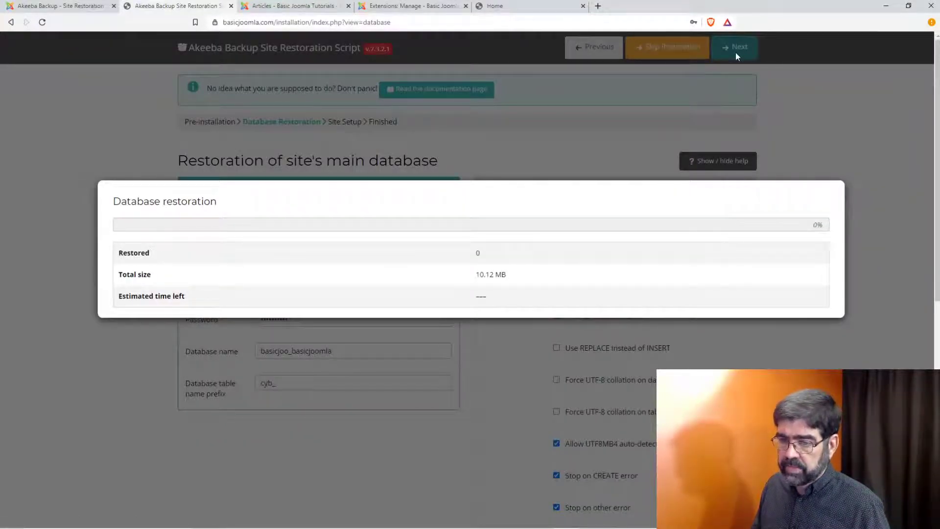
pyautogui.click(162, 273)
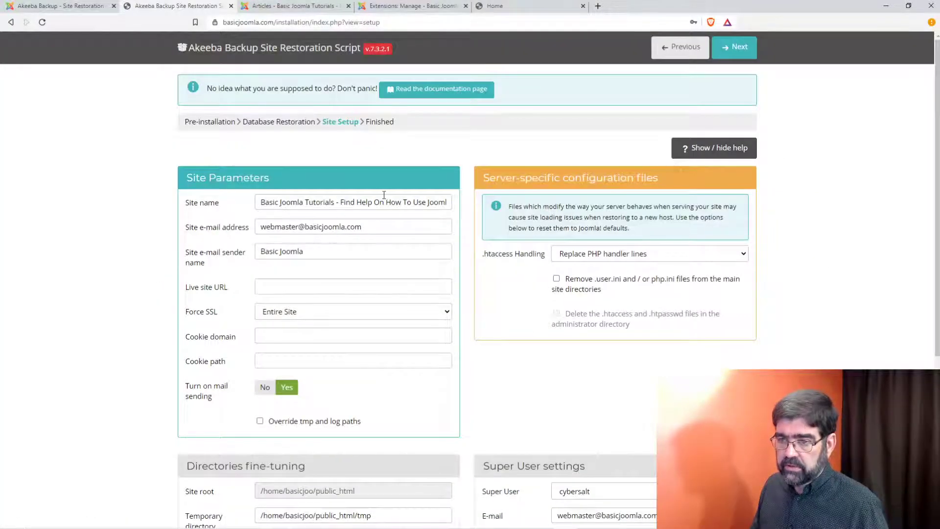
# Step: Finish site setup, remove the installation directory, and open the restored front end
pyautogui.scroll(-2, 570, 283)
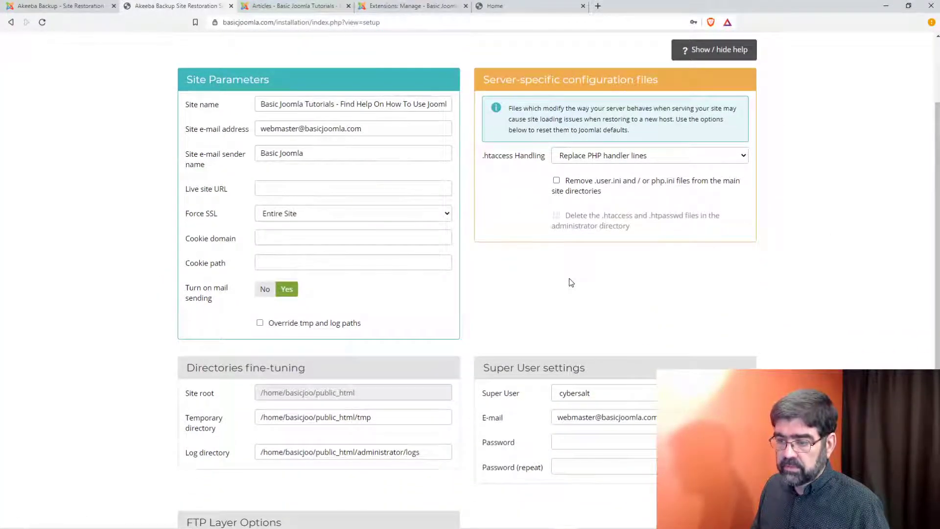
pyautogui.scroll(-3, 569, 283)
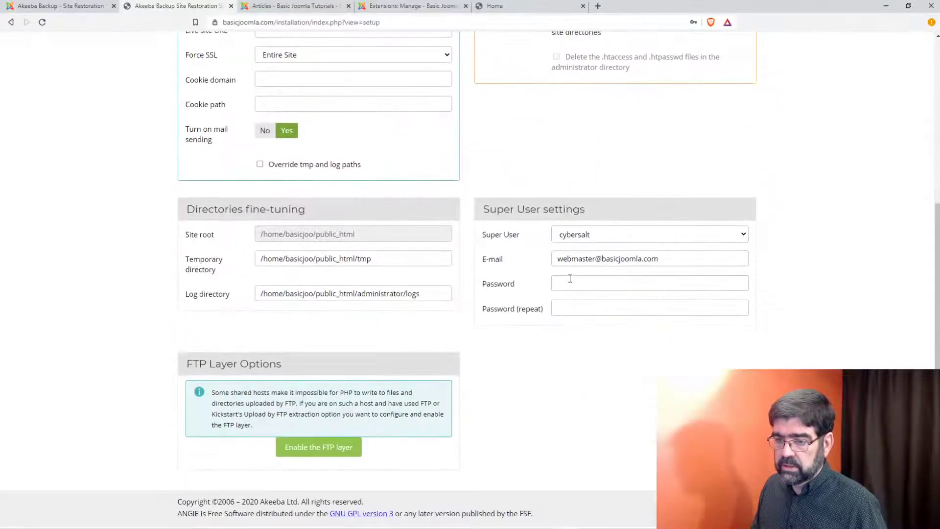
pyautogui.scroll(5, 570, 279)
pyautogui.click(741, 52)
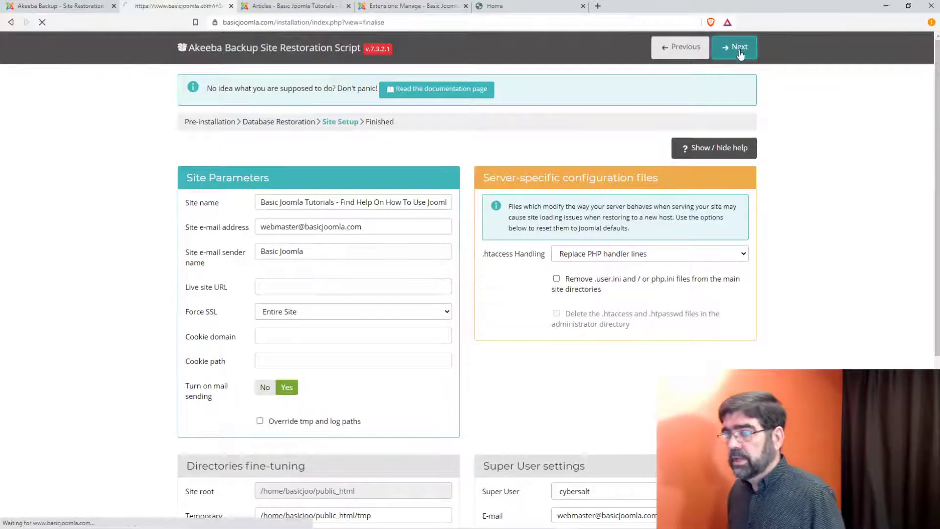
pyautogui.click(358, 209)
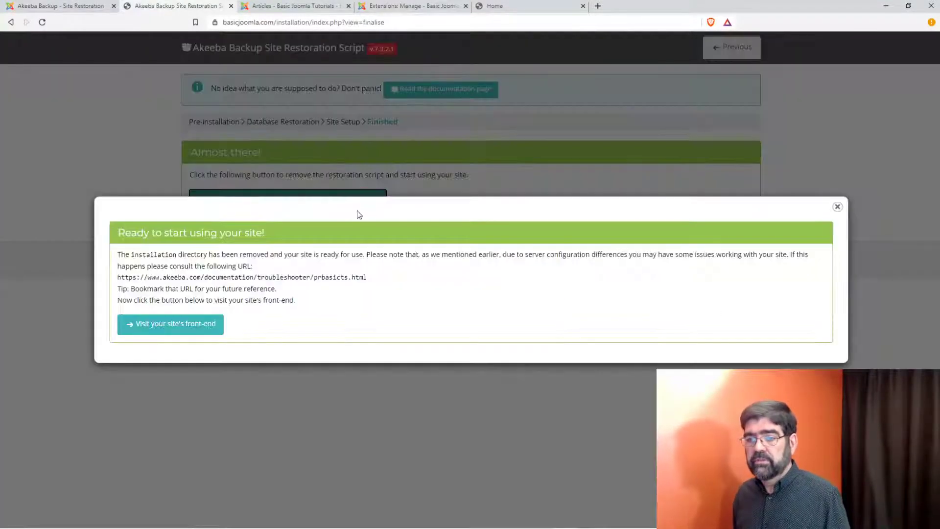
pyautogui.click(197, 326)
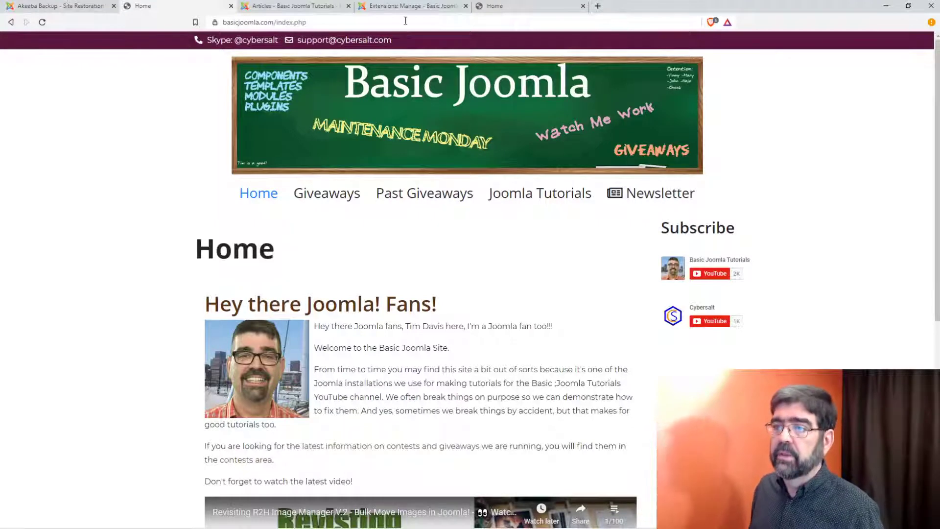
# Step: Reload the administrator, log in with the saved credentials, and go to Components > EasyLayouts
pyautogui.click(366, 7)
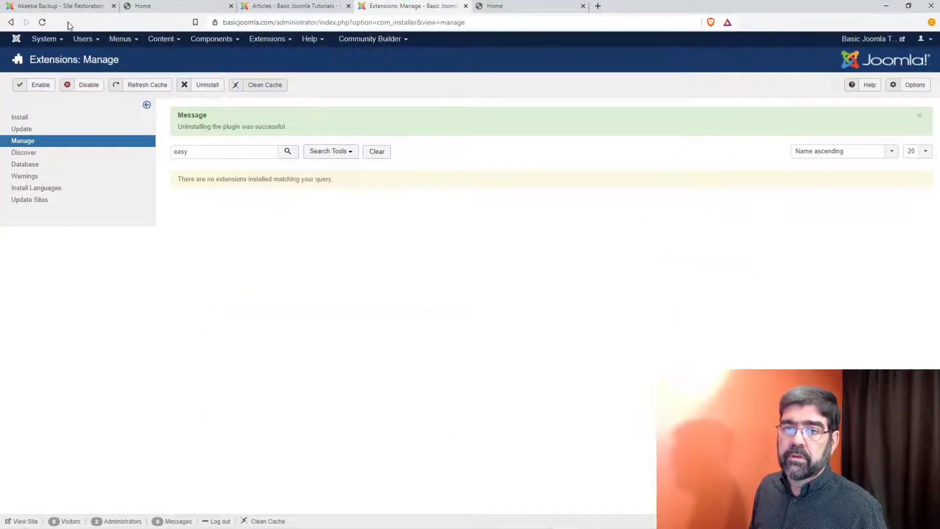
pyautogui.click(42, 22)
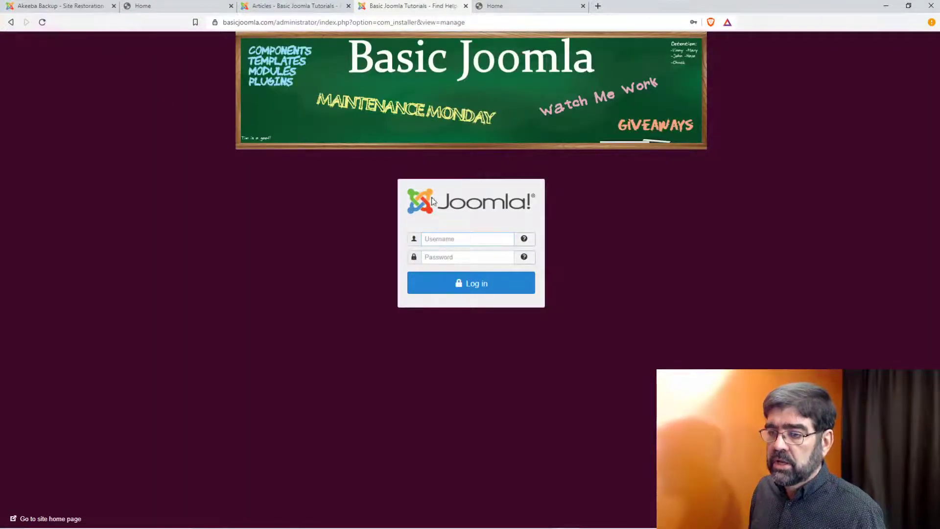
pyautogui.click(468, 239)
pyautogui.click(470, 267)
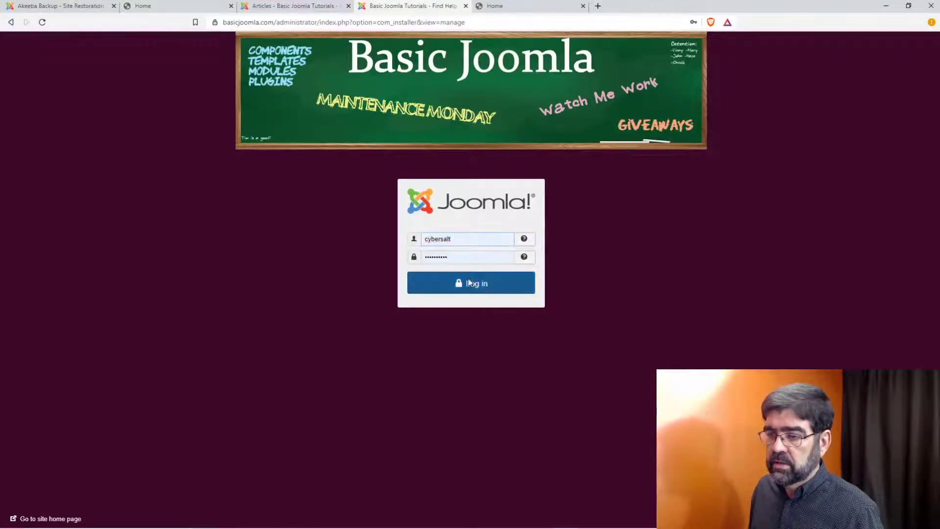
pyautogui.click(431, 283)
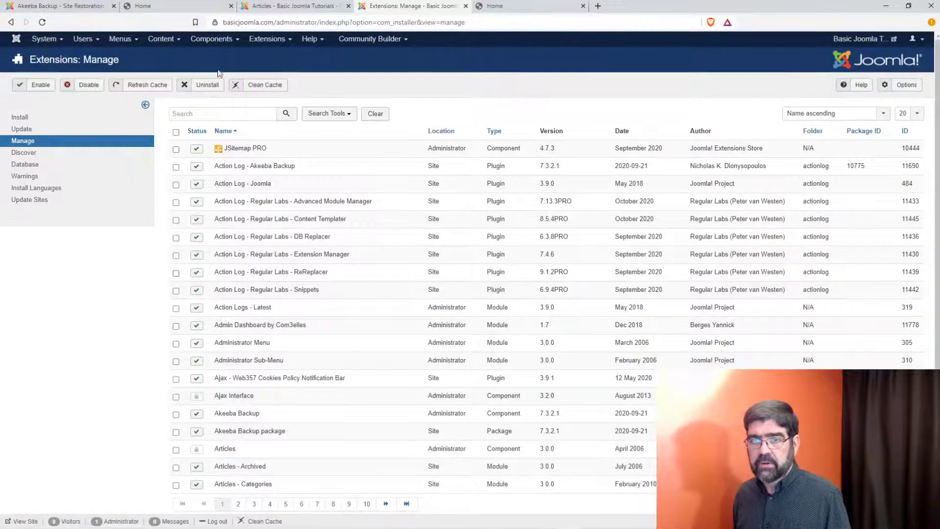
pyautogui.click(211, 39)
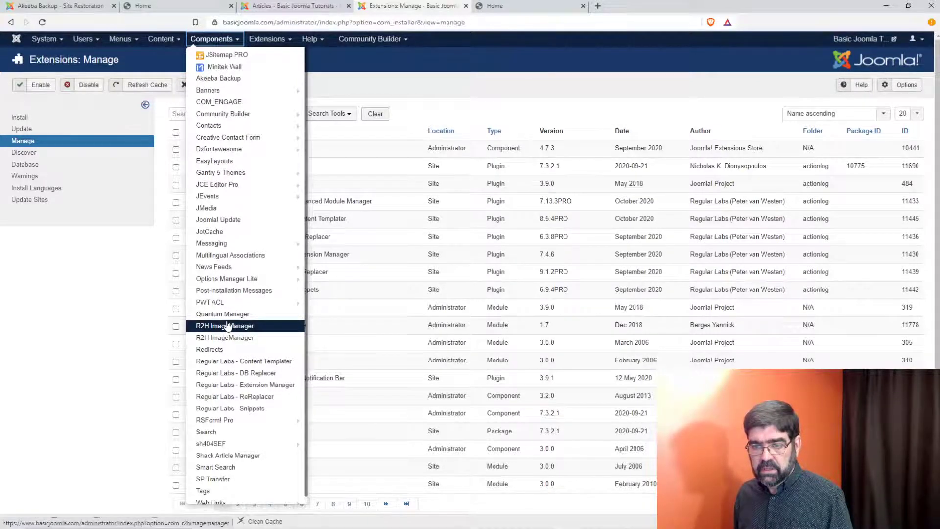
pyautogui.click(264, 163)
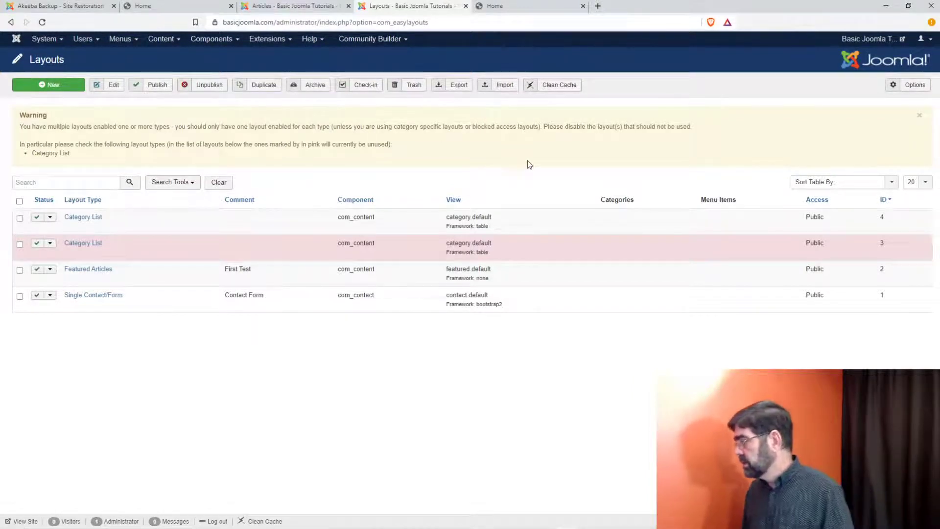
# Step: Delete the Page heading row from the Featured Articles layout and save it
pyautogui.click(103, 271)
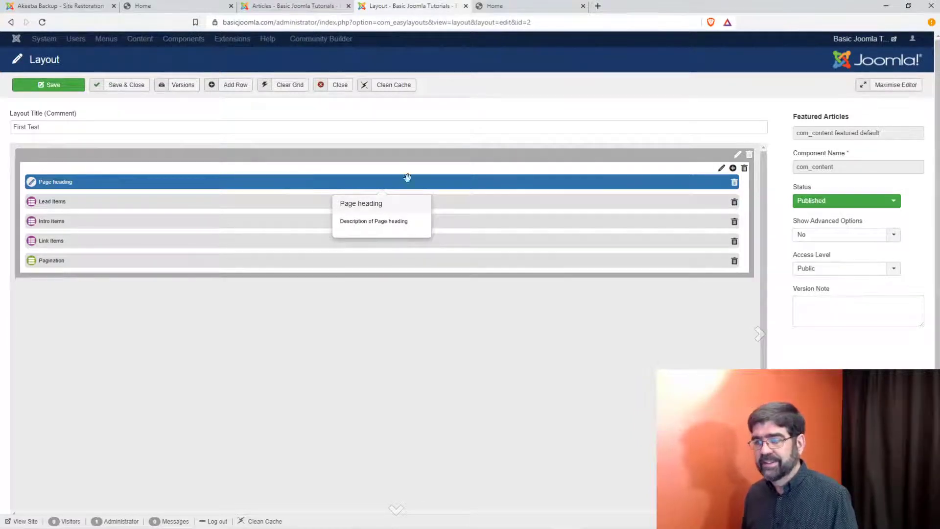
pyautogui.click(734, 184)
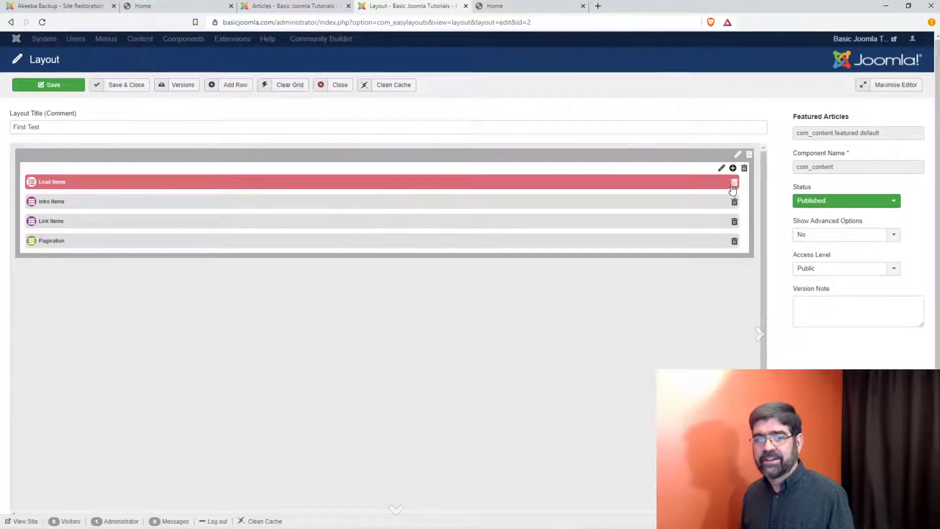
pyautogui.click(63, 87)
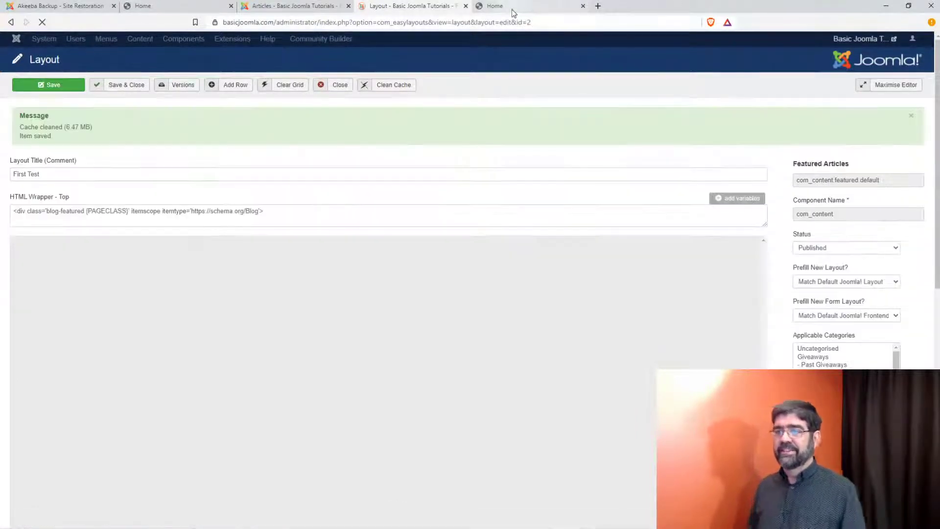
# Step: Check the change on both front-end home pages, then save and close the layout
pyautogui.click(512, 7)
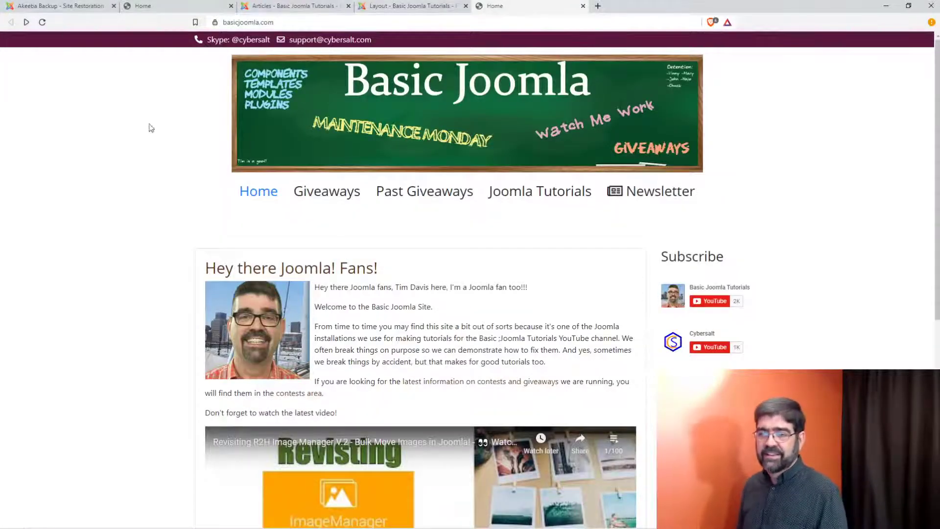
pyautogui.click(257, 193)
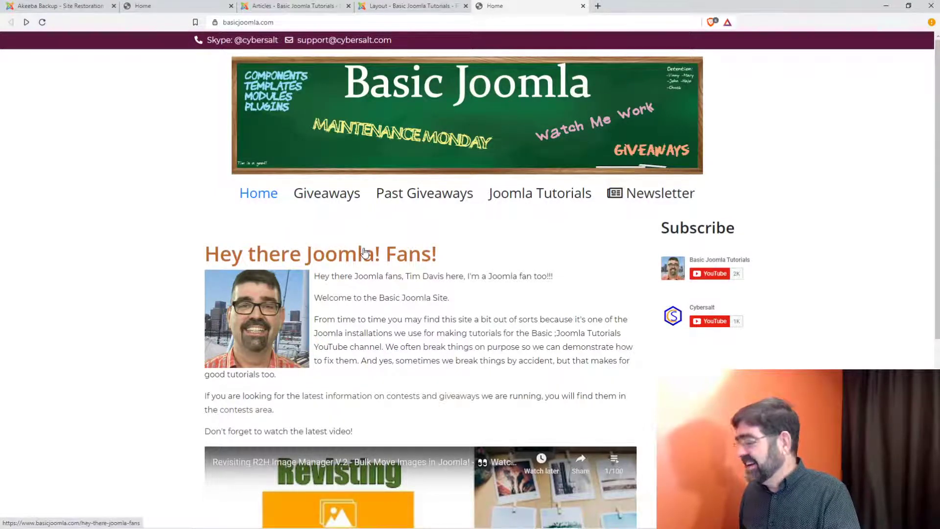
pyautogui.click(421, 6)
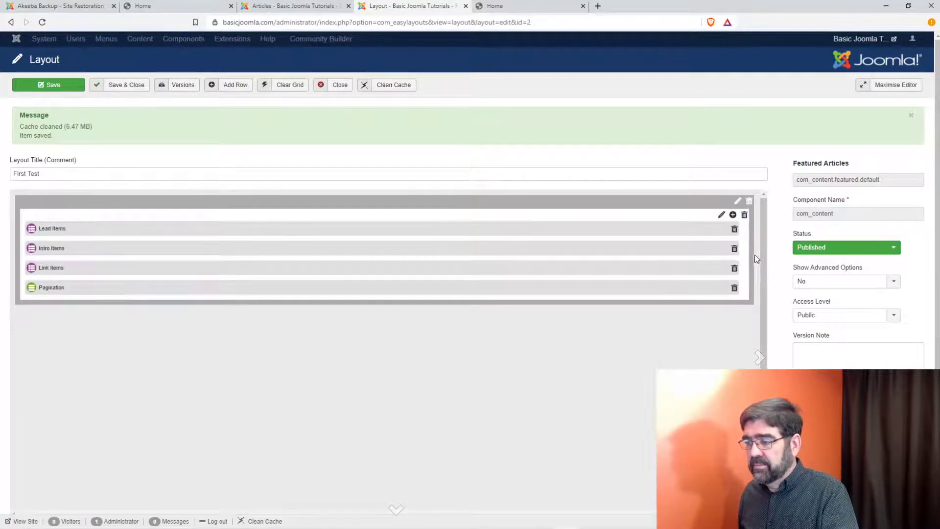
pyautogui.moveTo(754, 255); pyautogui.dragTo(748, 254)
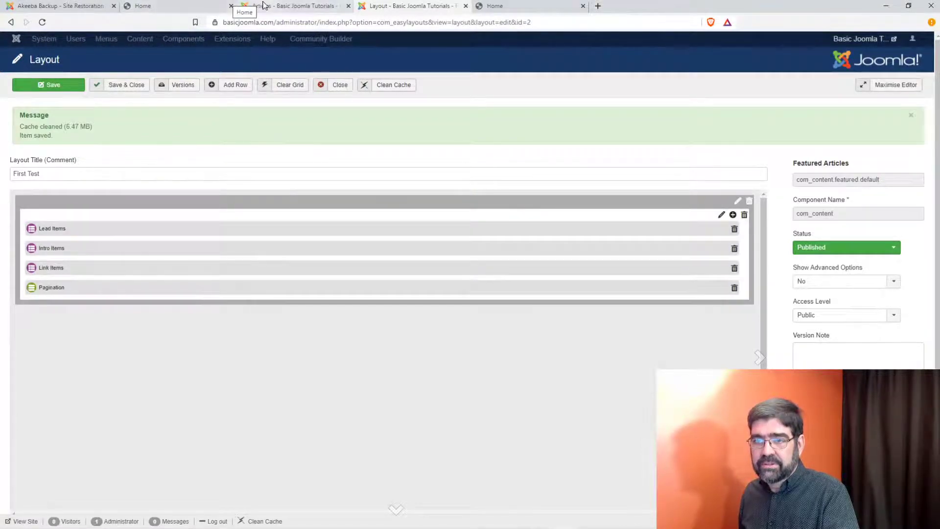
pyautogui.click(228, 5)
pyautogui.scroll(-7, 387, 261)
pyautogui.scroll(7, 387, 261)
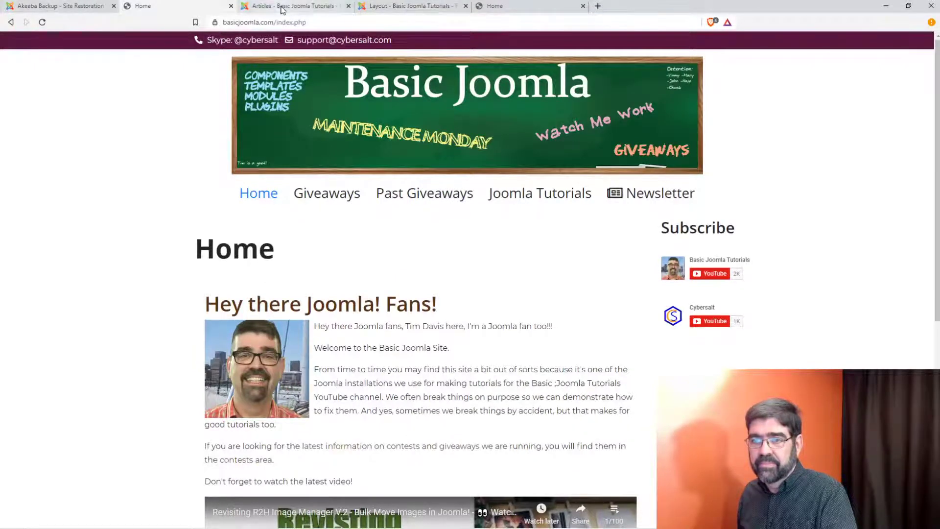
pyautogui.click(405, 7)
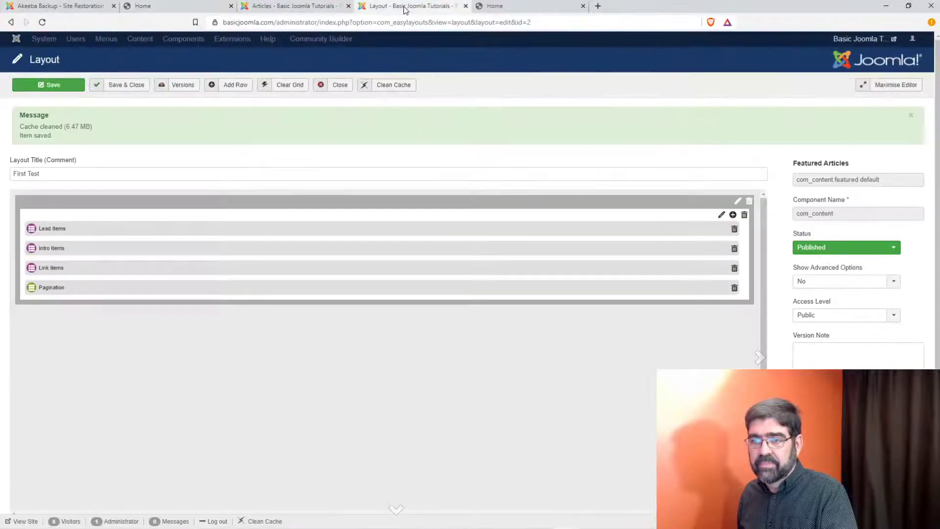
pyautogui.click(126, 84)
# Step: In the .htaccess editor, select the X-Frame-Options header line
pyautogui.moveTo(286, 527)
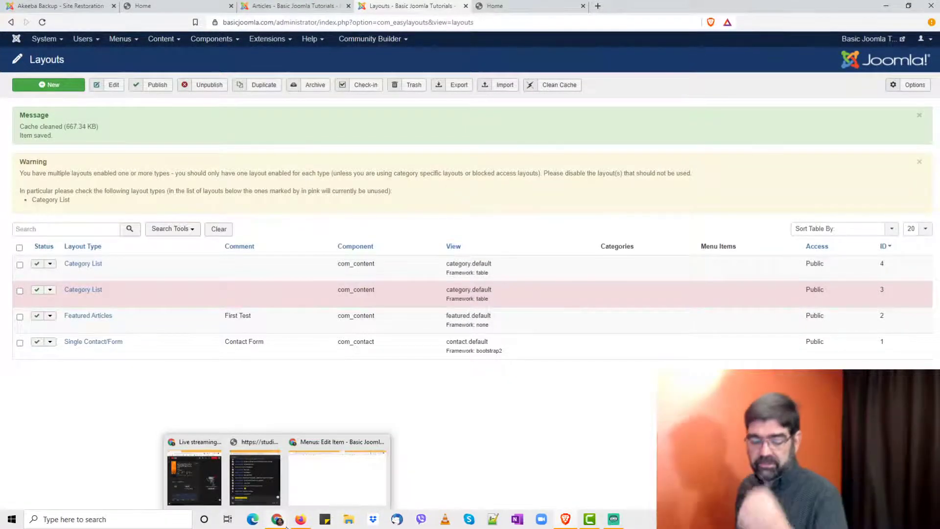
pyautogui.click(338, 477)
pyautogui.click(217, 8)
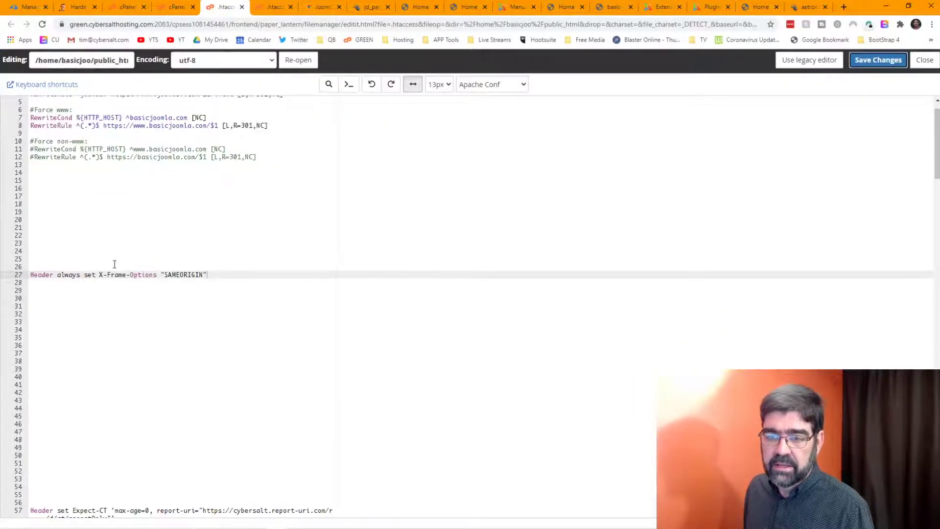
pyautogui.click(104, 268)
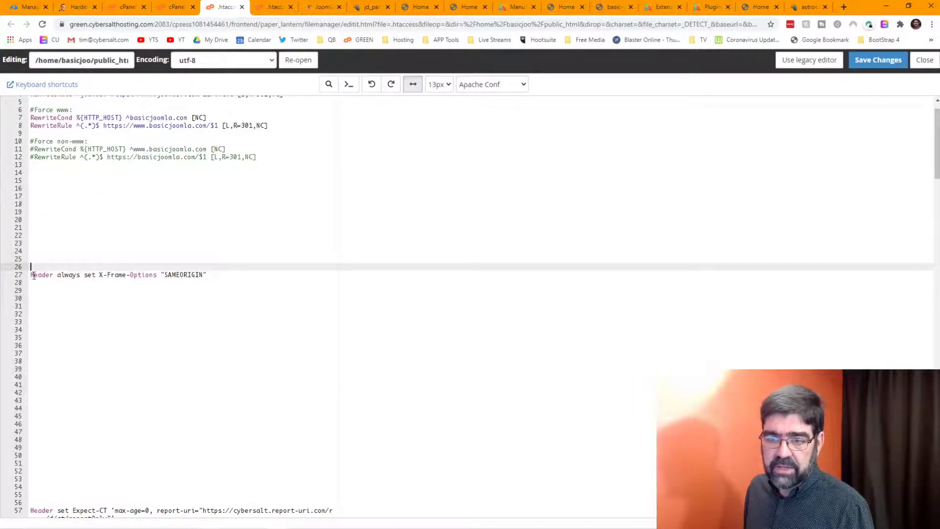
pyautogui.moveTo(32, 275); pyautogui.dragTo(216, 274)
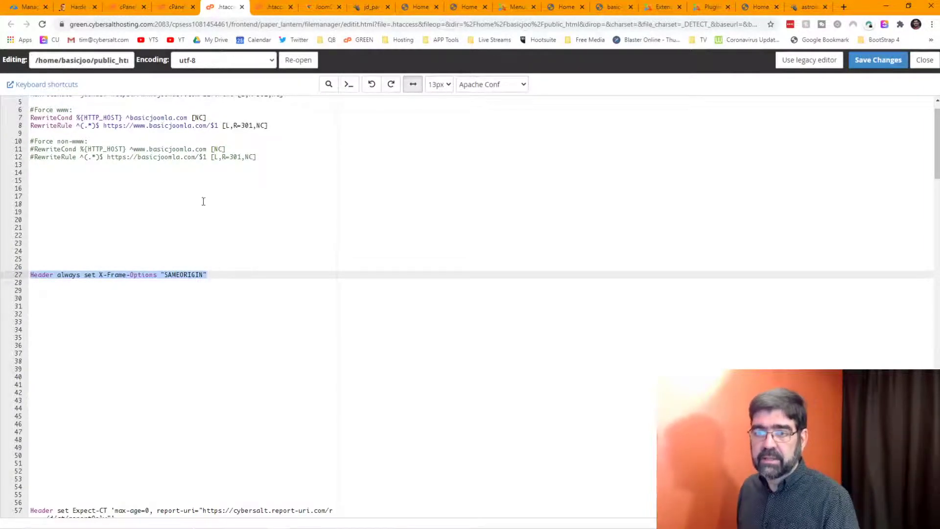
# Step: Close the outdated .htaccess editor and reopen public_html/.htaccess for editing from File Manager
pyautogui.click(179, 8)
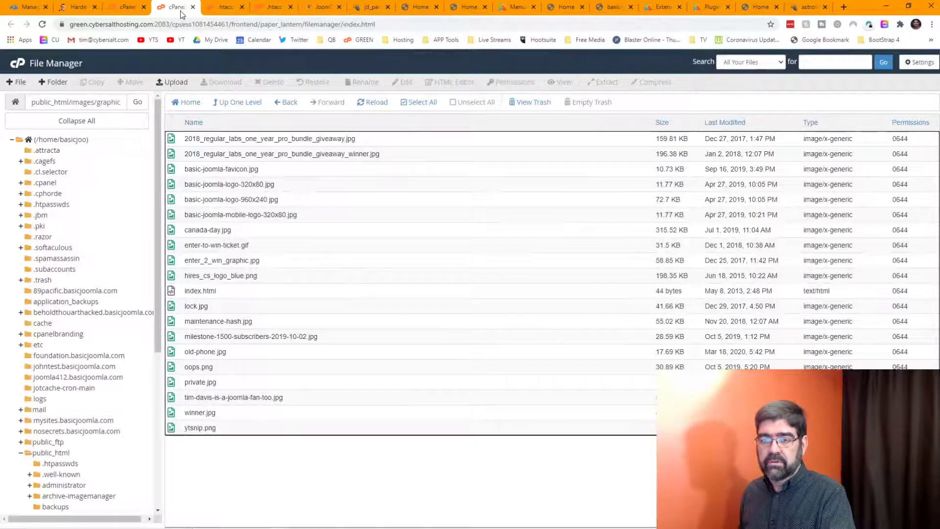
pyautogui.click(234, 9)
pyautogui.click(242, 7)
pyautogui.click(176, 6)
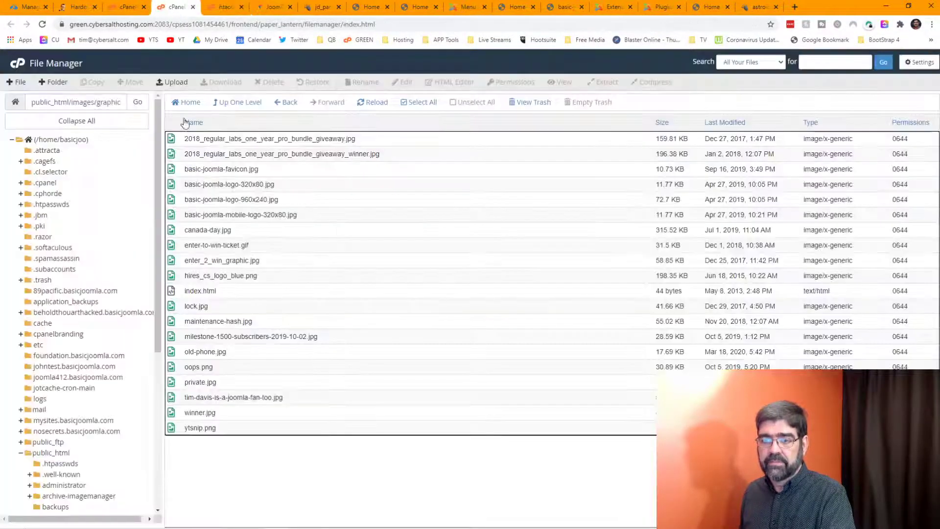
pyautogui.click(58, 452)
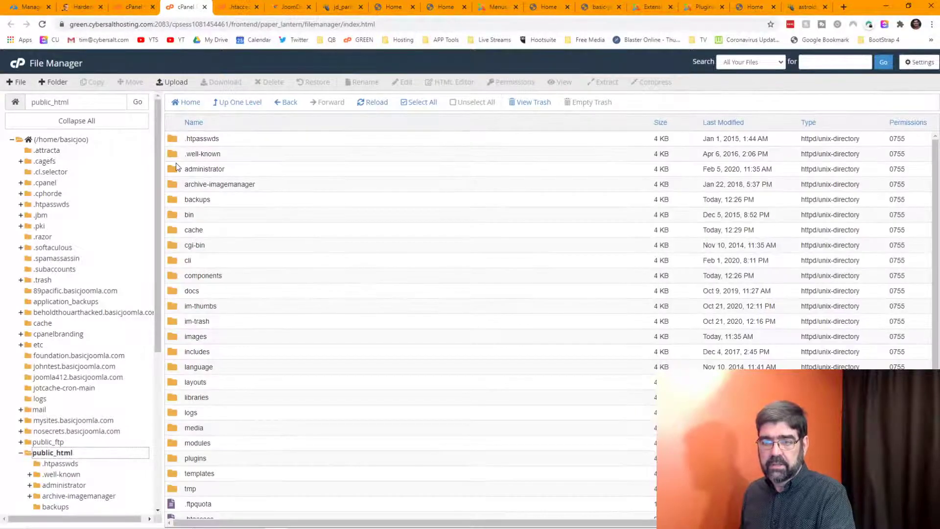
pyautogui.scroll(-4, 245, 294)
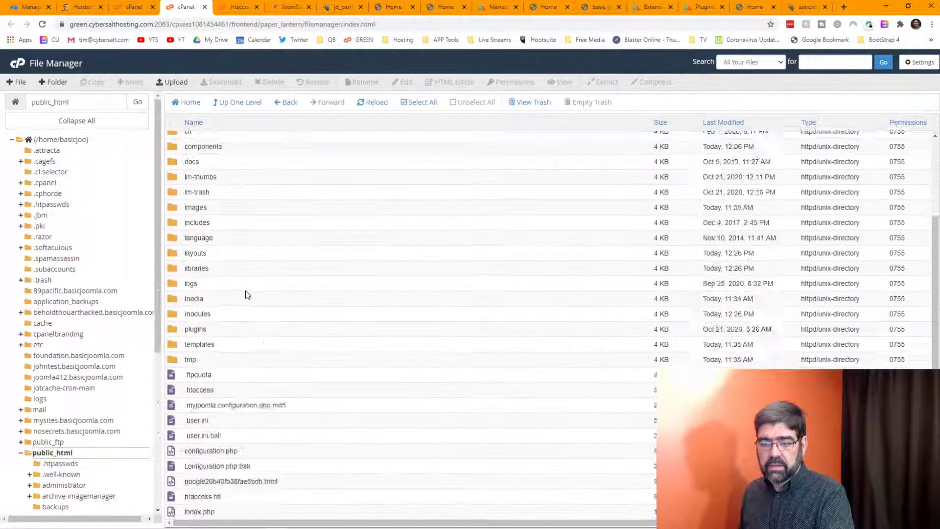
pyautogui.rightClick(171, 322)
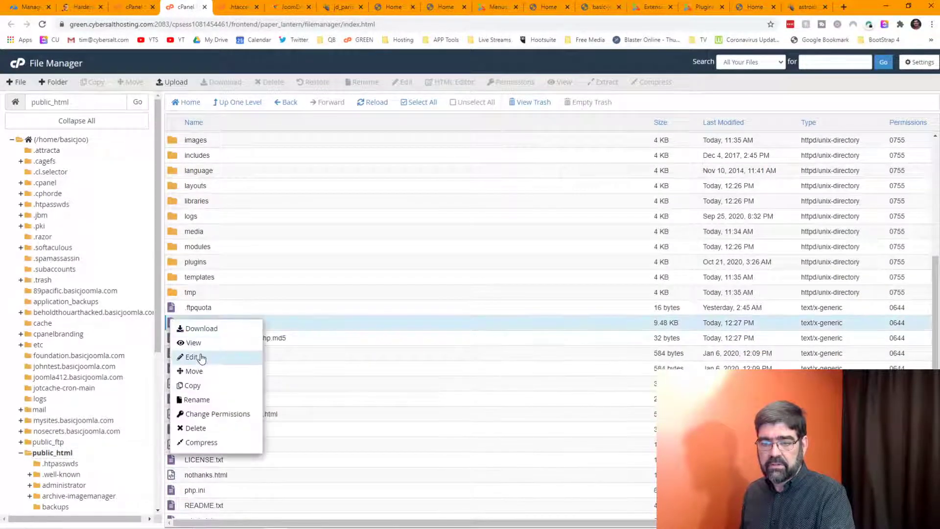
pyautogui.click(198, 357)
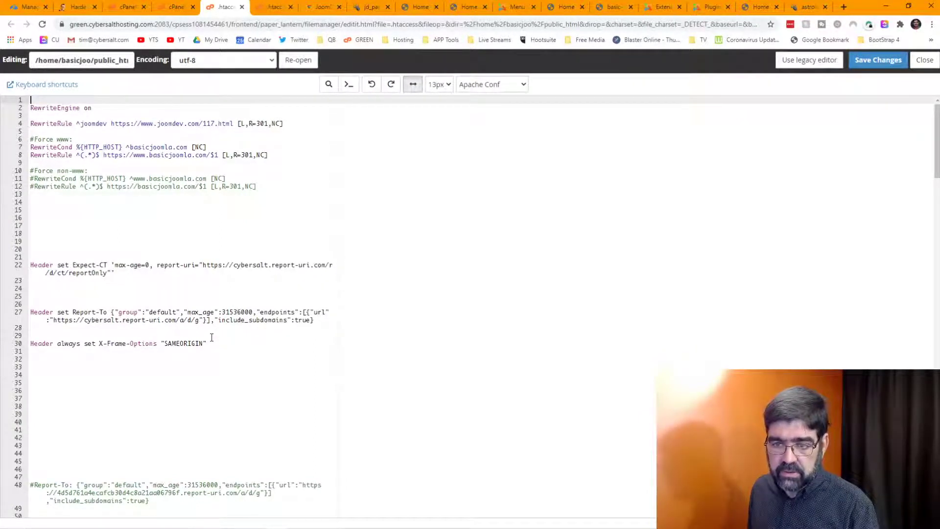
# Step: Restore the X-Frame-Options line and delete the blank lines around line 17 and before Expect-CT
pyautogui.moveTo(213, 343); pyautogui.dragTo(49, 232)
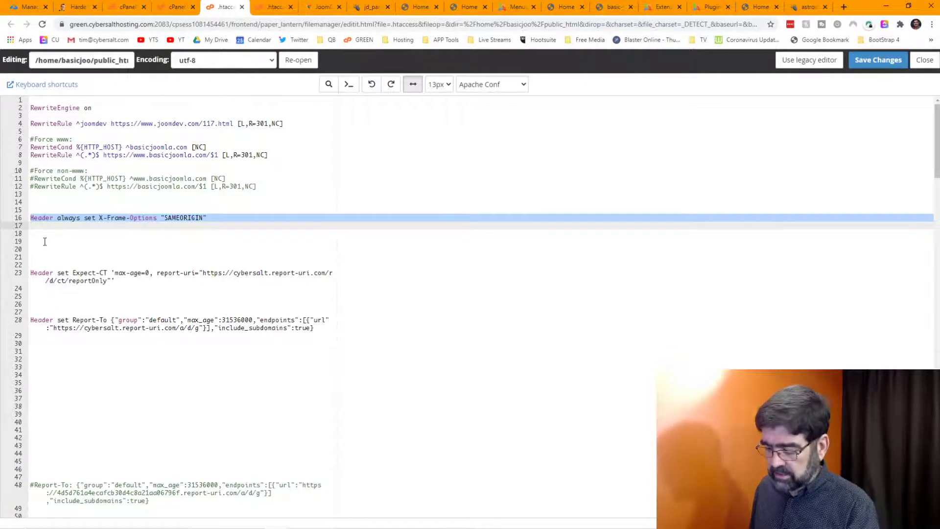
pyautogui.press('Delete')
pyautogui.press('Delete')
pyautogui.hotkey('ctrl', 'z')
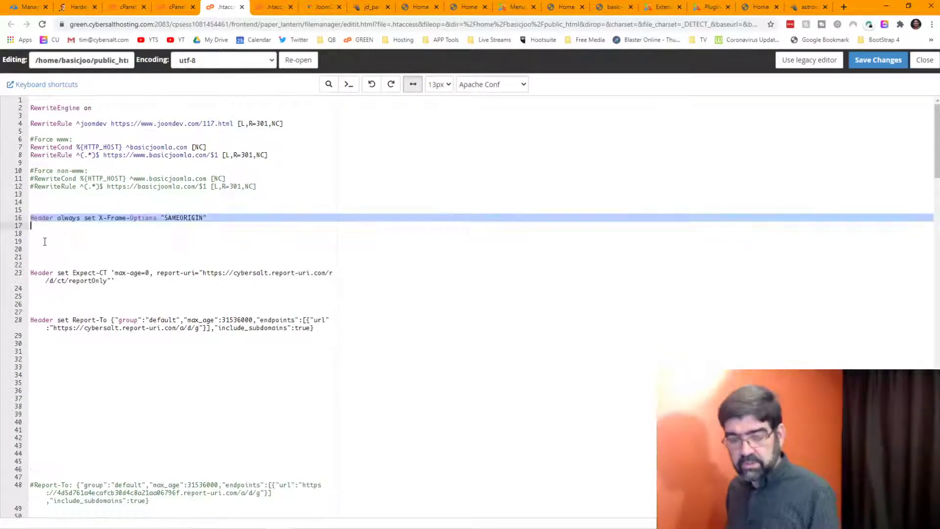
pyautogui.hotkey('ctrl', 'z')
pyautogui.hotkey('ctrl', 'y')
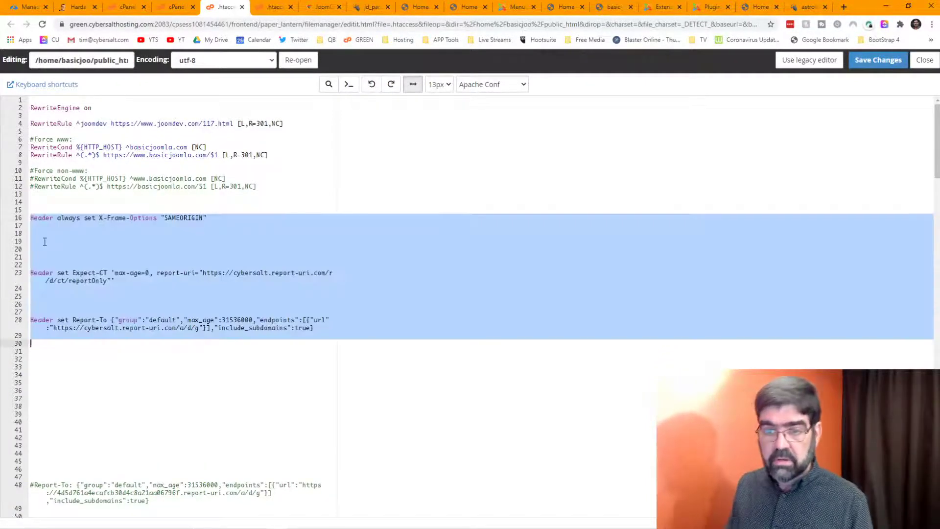
pyautogui.click(45, 242)
pyautogui.click(36, 228)
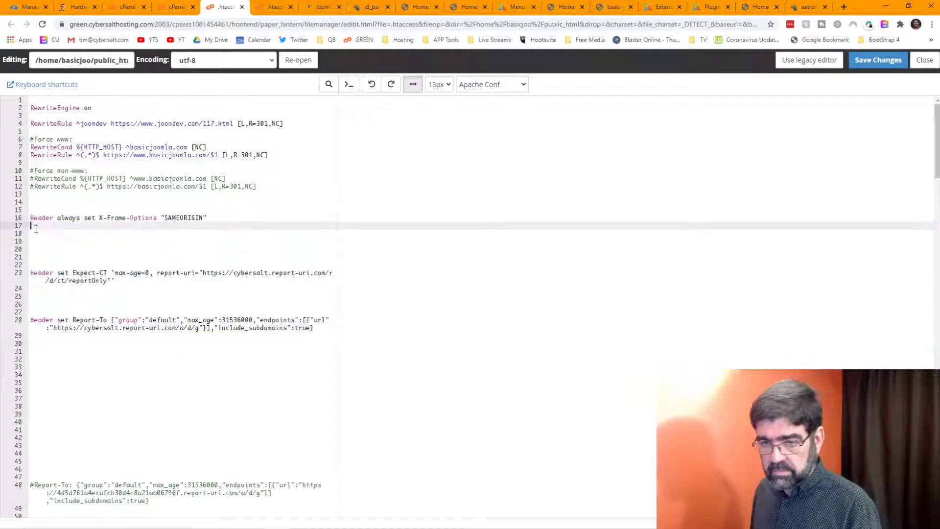
pyautogui.press('Delete')
pyautogui.press('Delete')
pyautogui.press('Delete')
pyautogui.press('Delete')
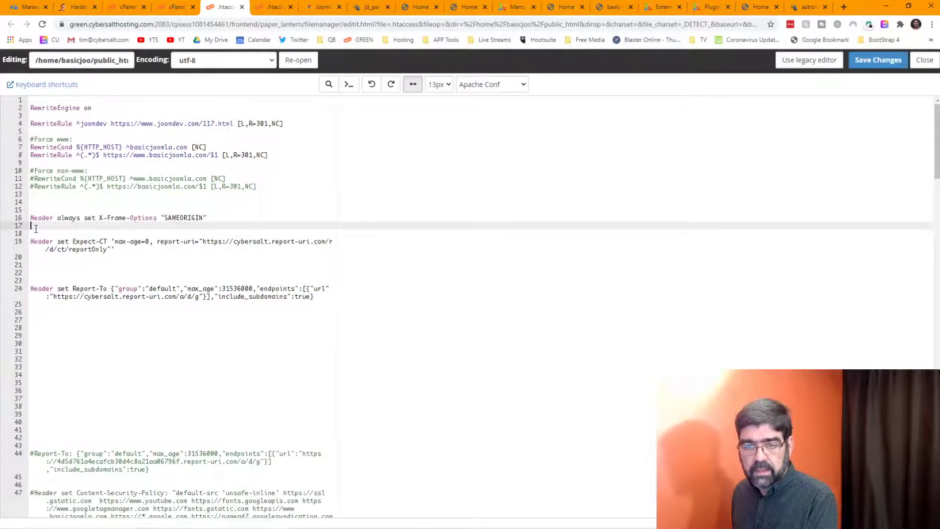
pyautogui.press('Delete')
pyautogui.click(35, 255)
pyautogui.press('Delete')
pyautogui.press('Delete')
pyautogui.press('Delete')
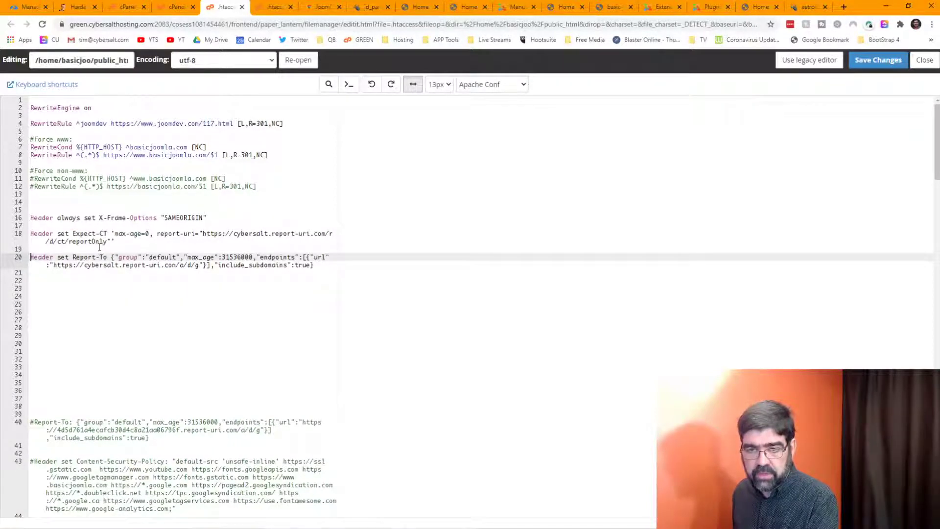
# Step: Move the Report-To header to line 14, drop /reportOnly from Expect-CT, and save .htaccess
pyautogui.moveTo(30, 257); pyautogui.dragTo(363, 270)
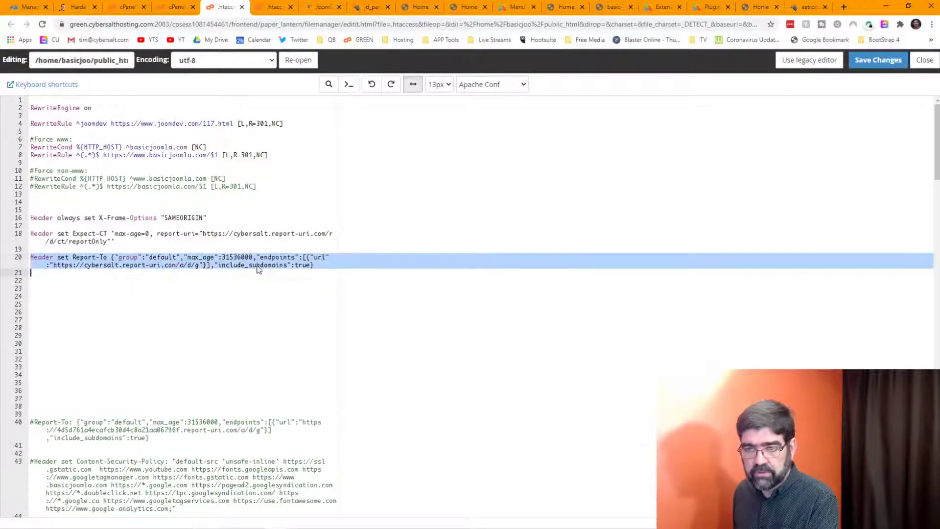
pyautogui.moveTo(259, 269); pyautogui.dragTo(39, 206)
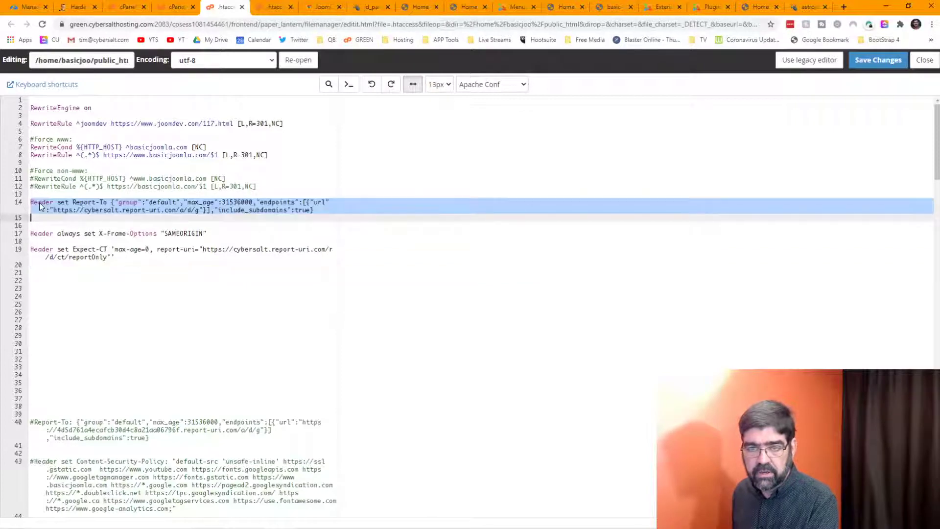
pyautogui.click(41, 220)
pyautogui.press('Delete')
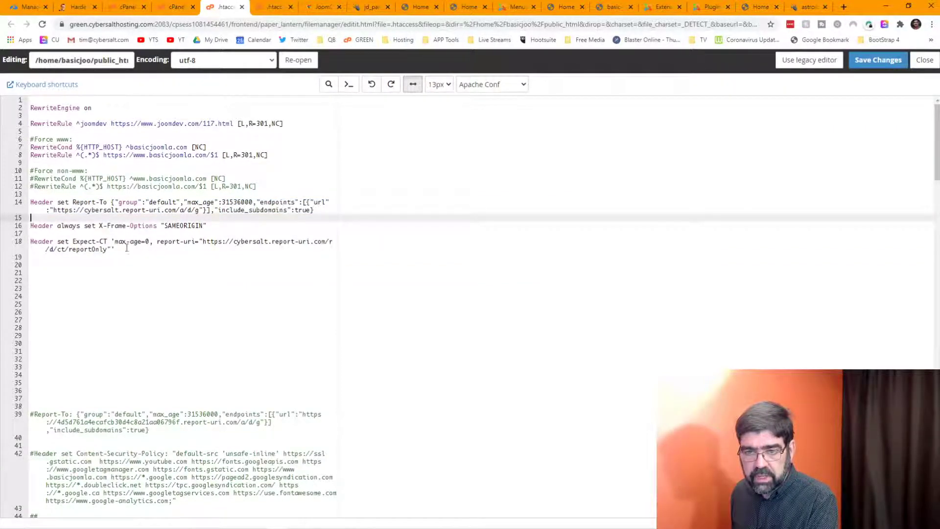
pyautogui.moveTo(66, 251); pyautogui.dragTo(105, 251)
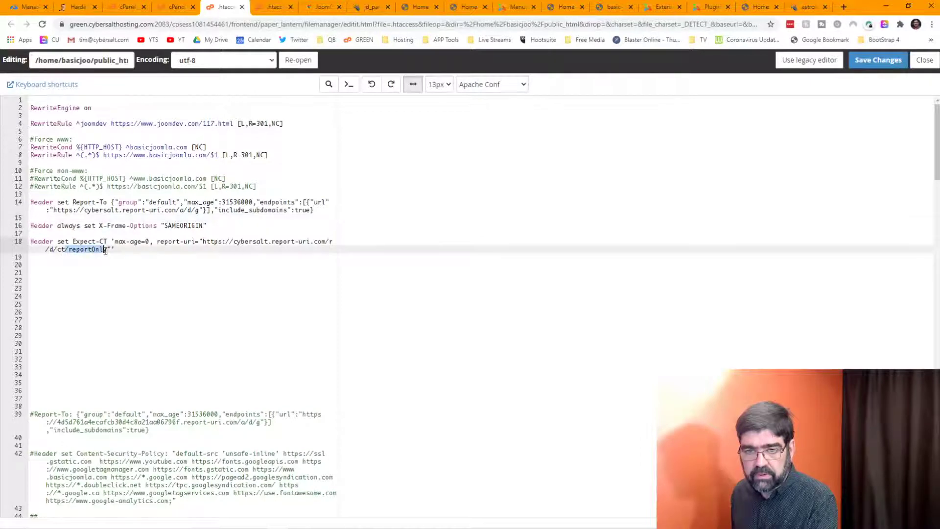
pyautogui.press('Delete')
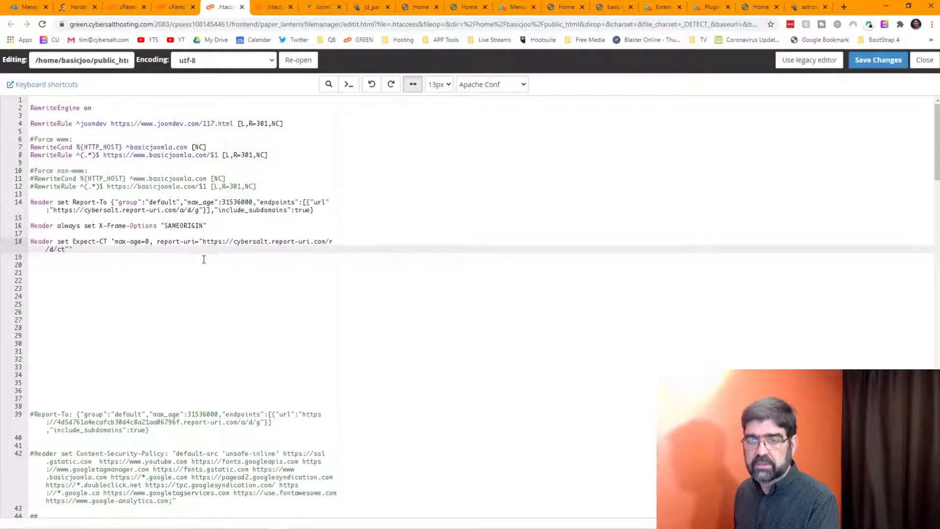
pyautogui.click(877, 61)
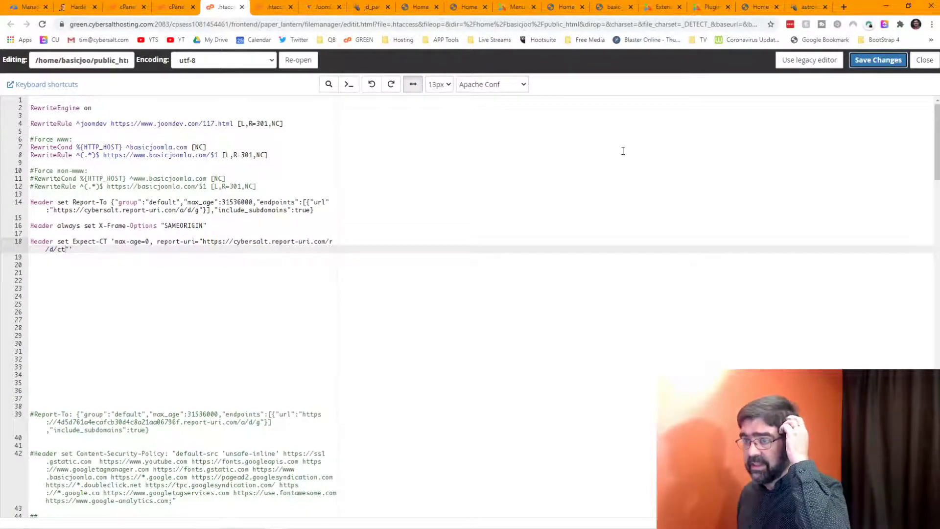
pyautogui.hotkey('alt', 'Tab')
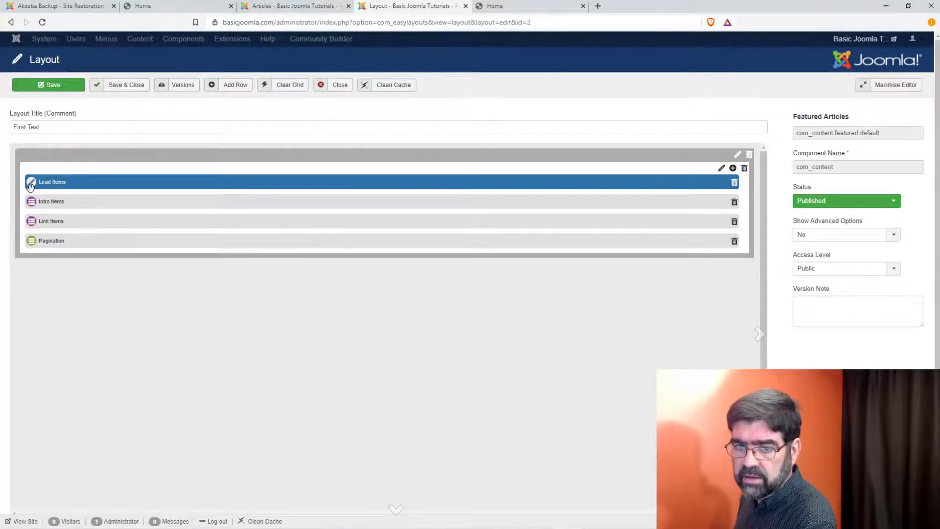
pyautogui.click(31, 183)
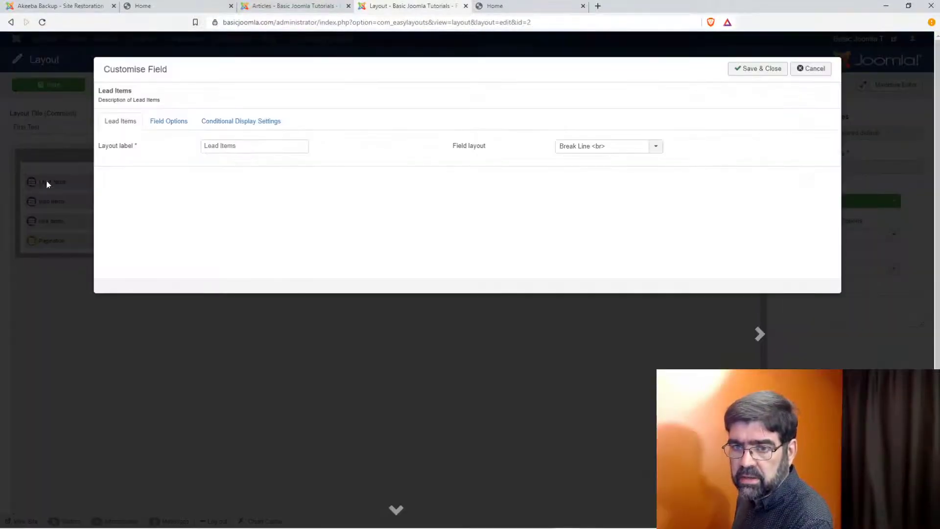
pyautogui.moveTo(107, 154)
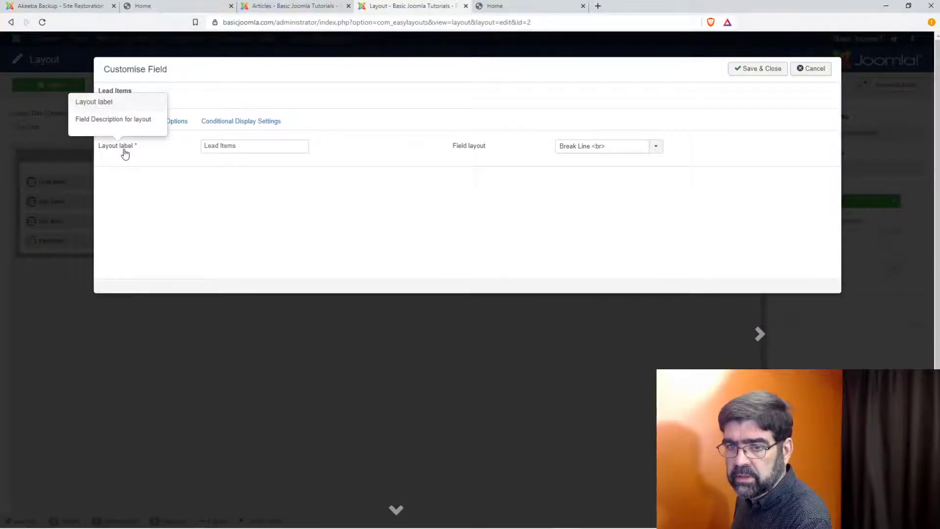
pyautogui.click(657, 147)
pyautogui.click(661, 154)
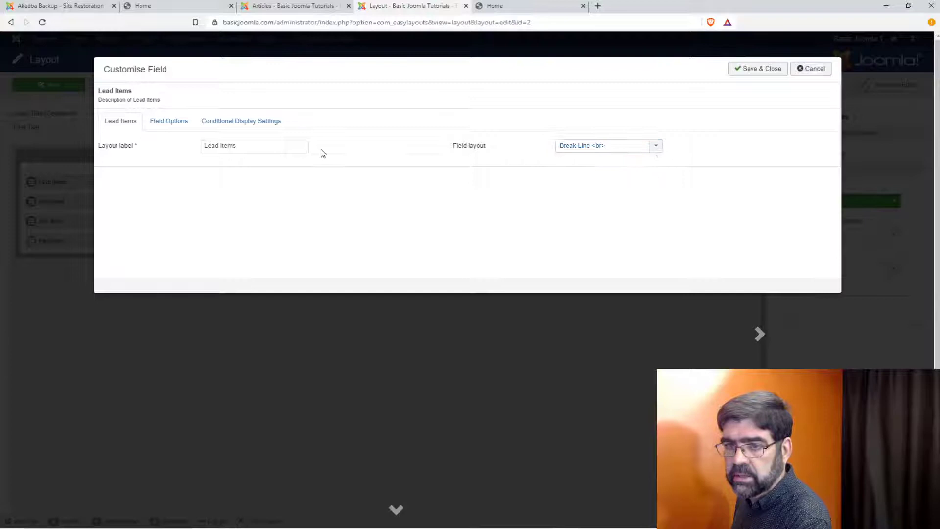
pyautogui.click(163, 127)
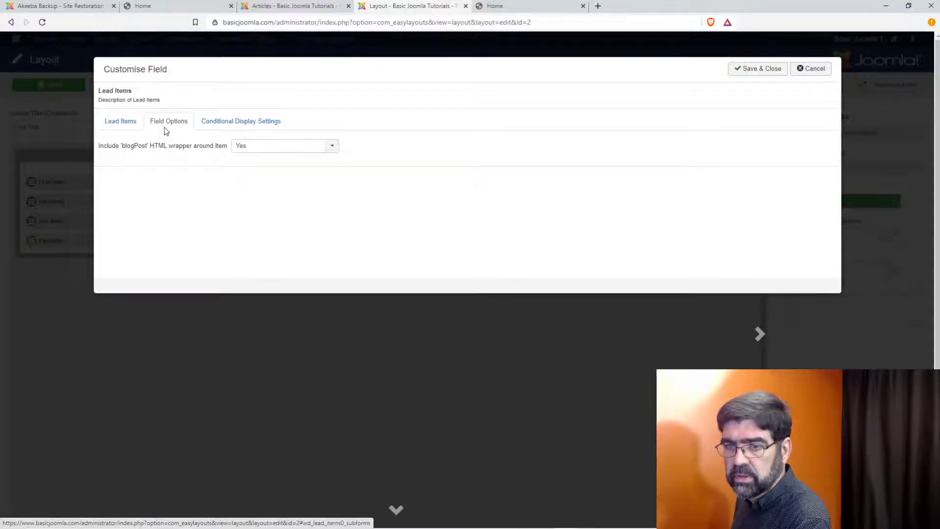
pyautogui.moveTo(155, 146)
pyautogui.click(232, 121)
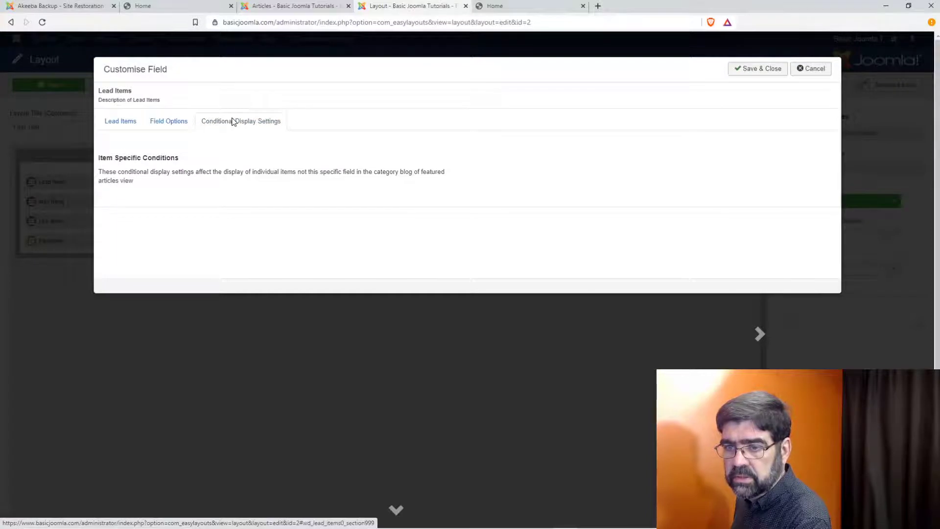
pyautogui.click(121, 131)
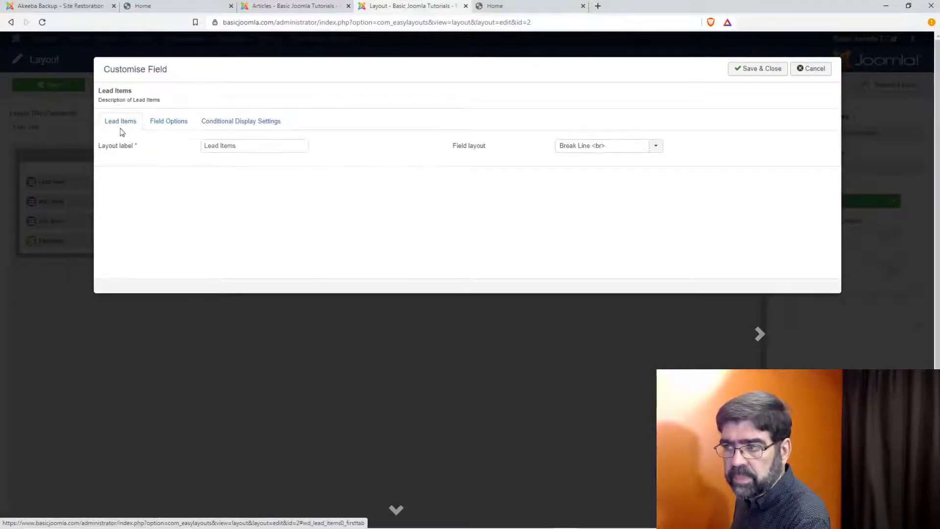
pyautogui.click(799, 69)
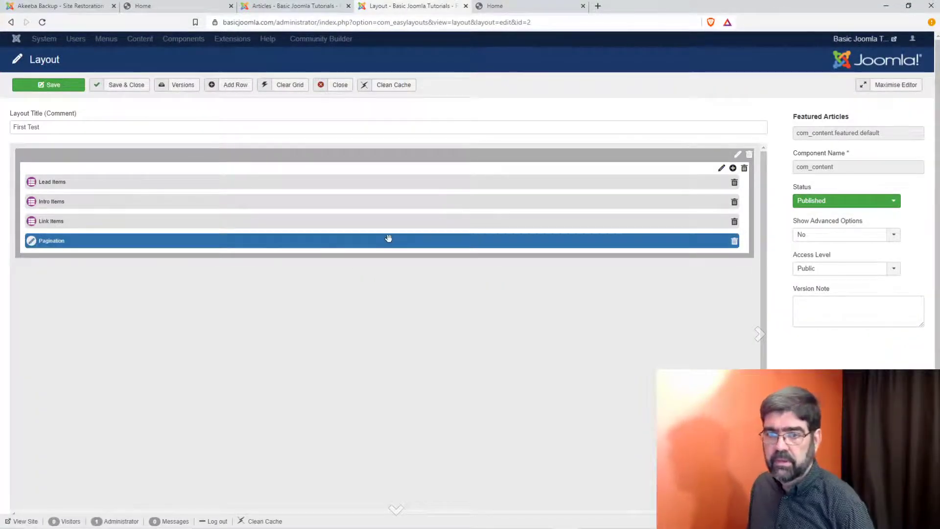
# Step: Add a second, empty row below the original four-field row after checking the existing row's settings
pyautogui.click(238, 88)
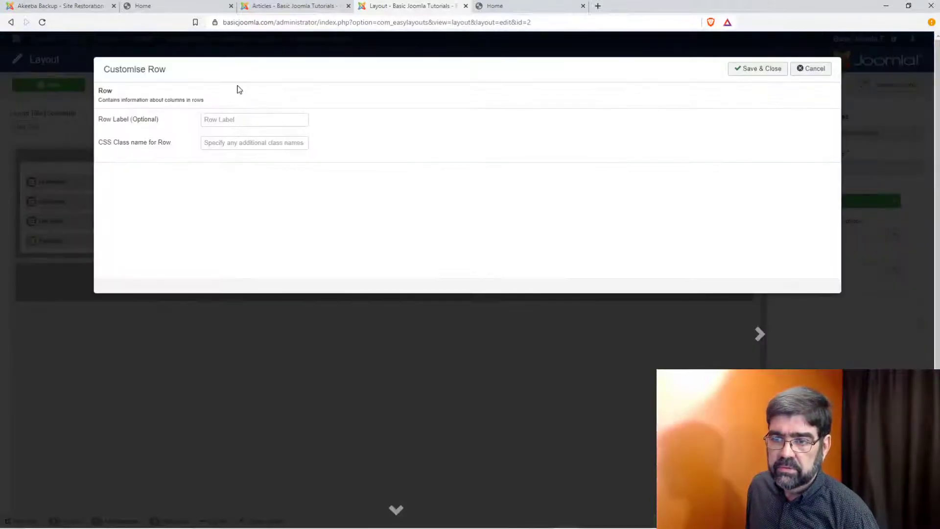
pyautogui.click(813, 68)
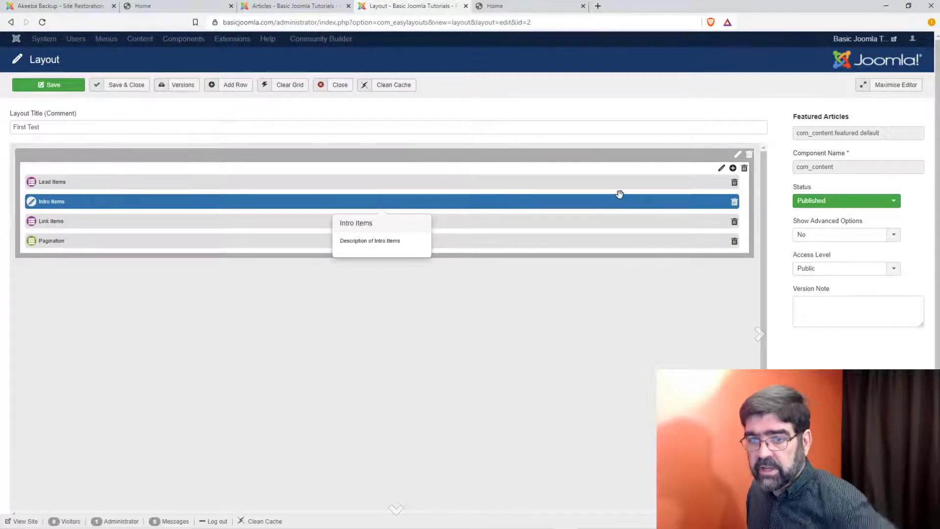
pyautogui.click(737, 156)
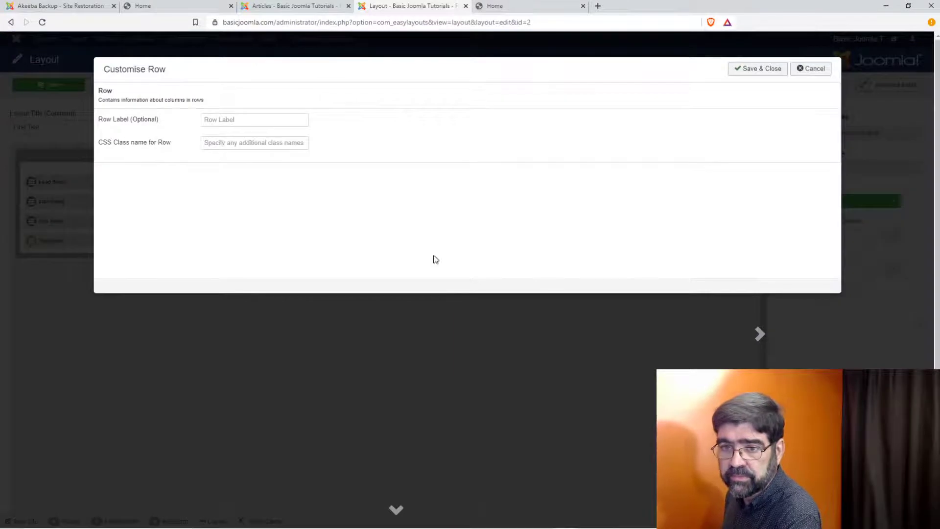
pyautogui.moveTo(154, 146)
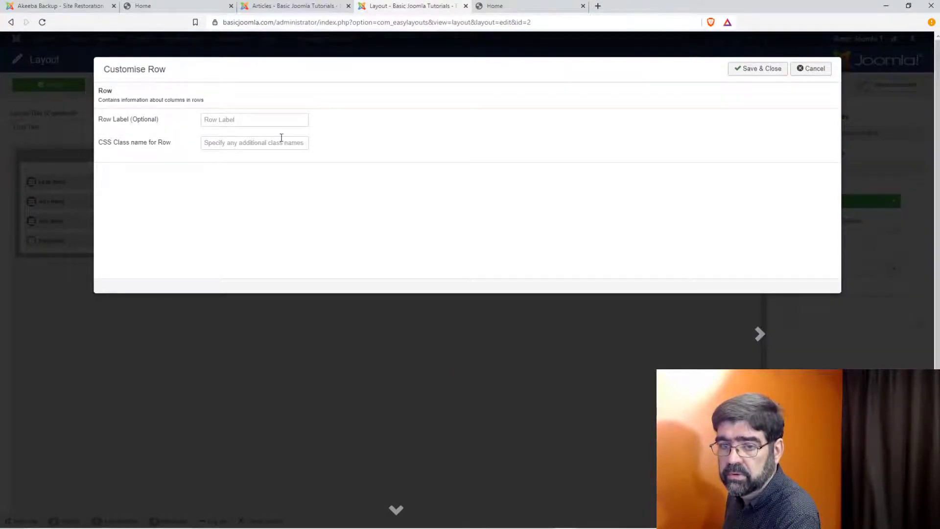
pyautogui.click(766, 69)
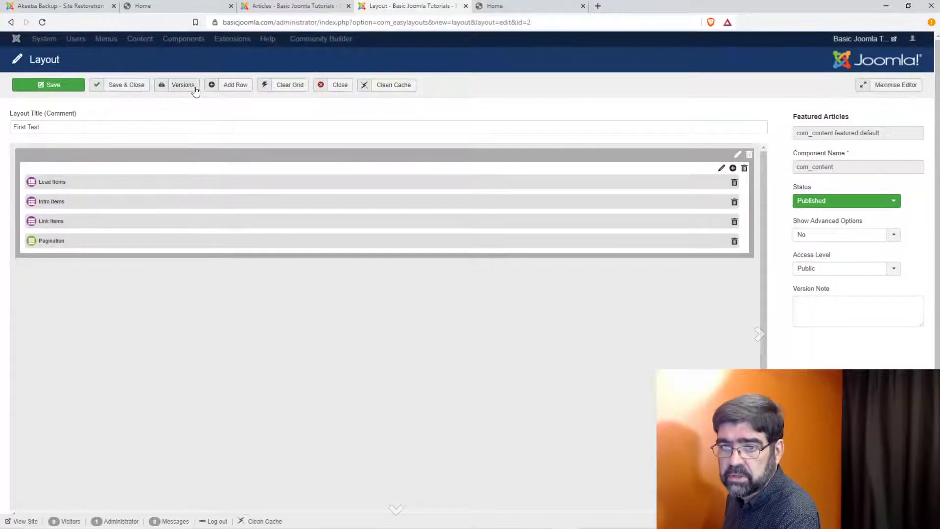
pyautogui.click(236, 89)
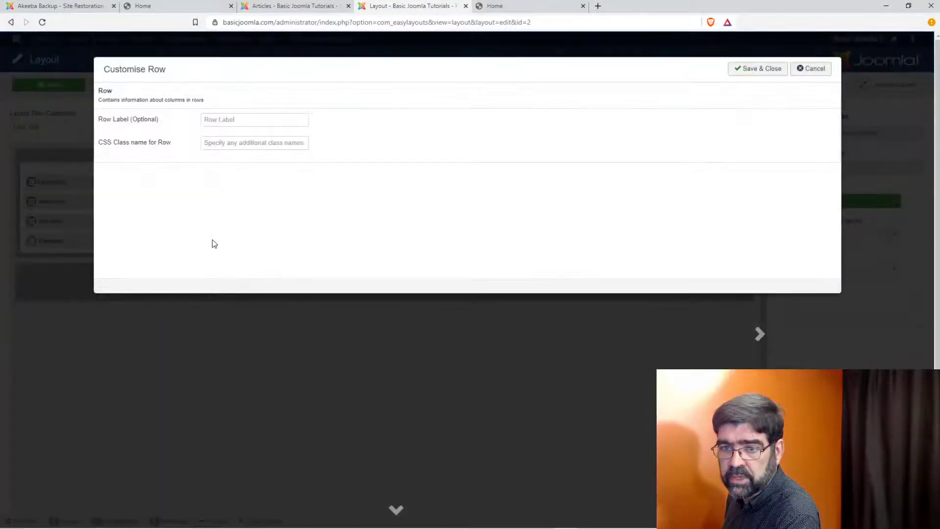
pyautogui.click(764, 69)
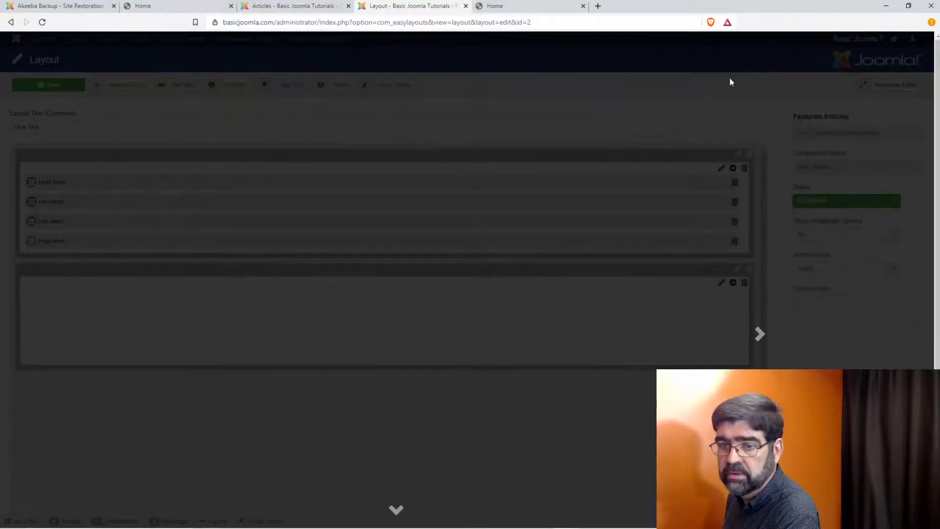
# Step: Browse the new row's field types without adding one, then view the Basic Joomla home page
pyautogui.click(732, 283)
pyautogui.click(216, 92)
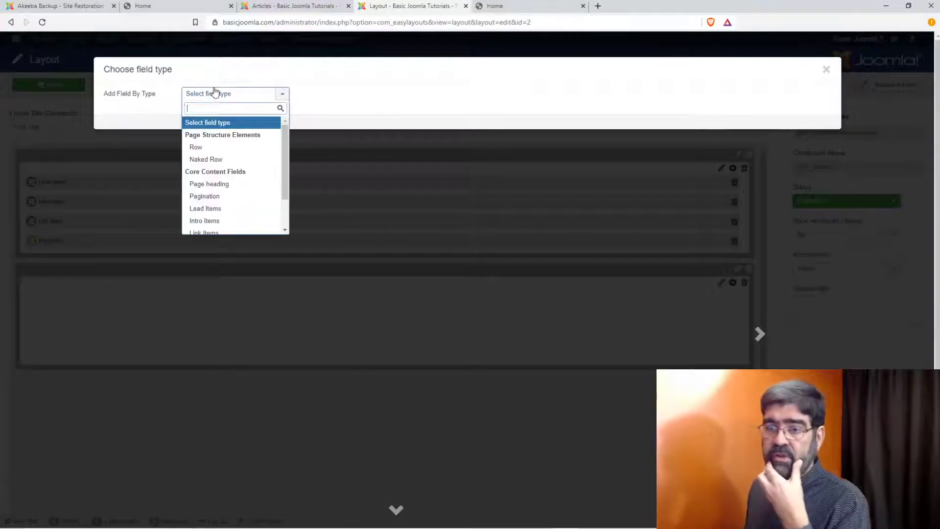
pyautogui.moveTo(286, 150); pyautogui.dragTo(297, 211)
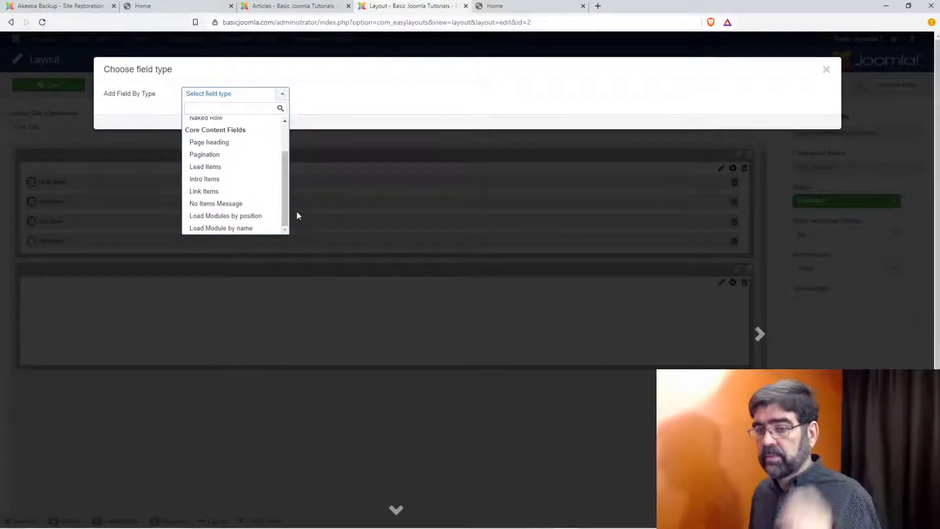
pyautogui.click(298, 109)
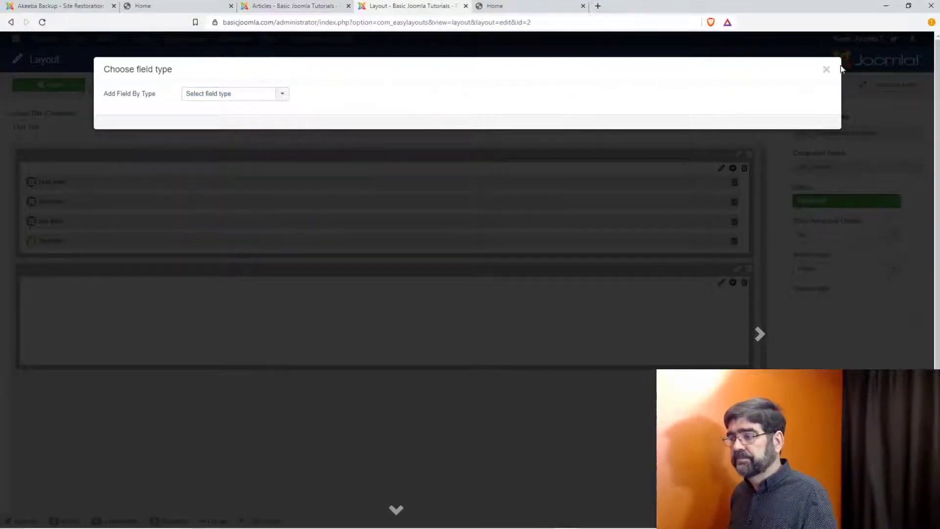
pyautogui.click(828, 69)
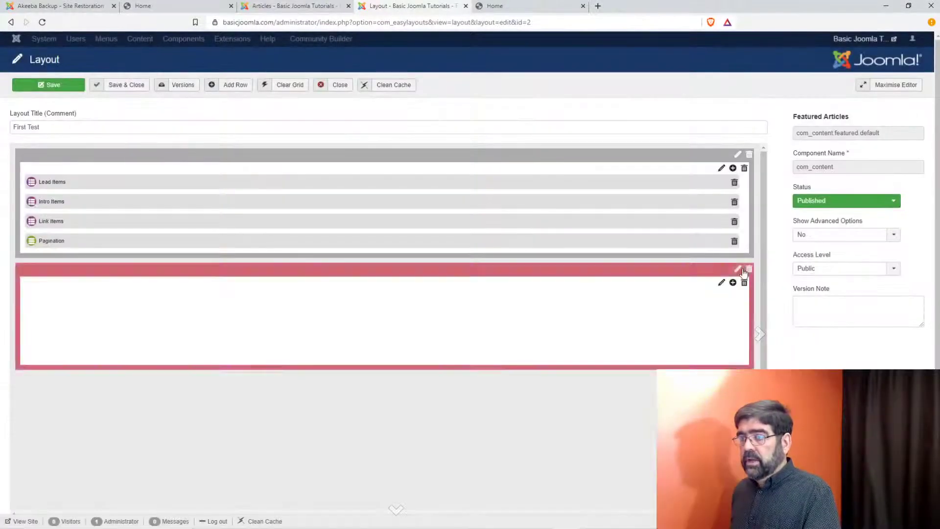
pyautogui.click(516, 10)
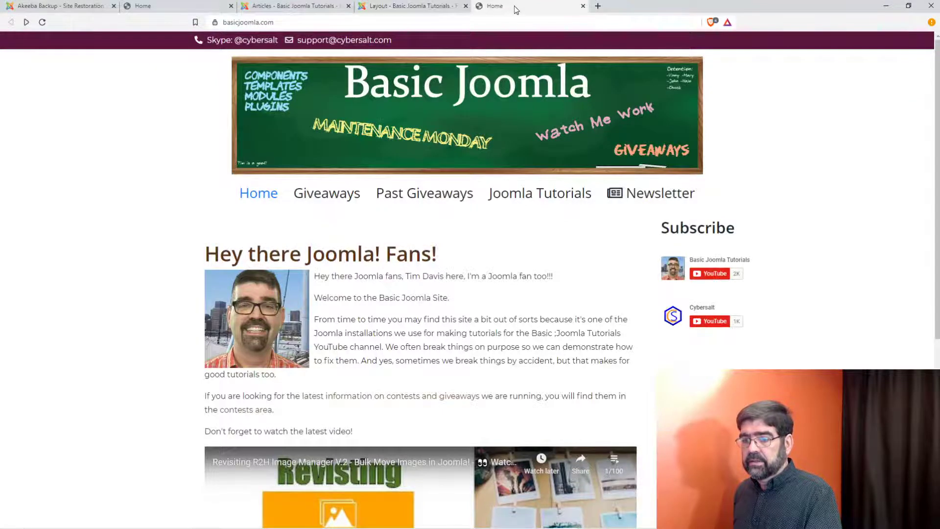